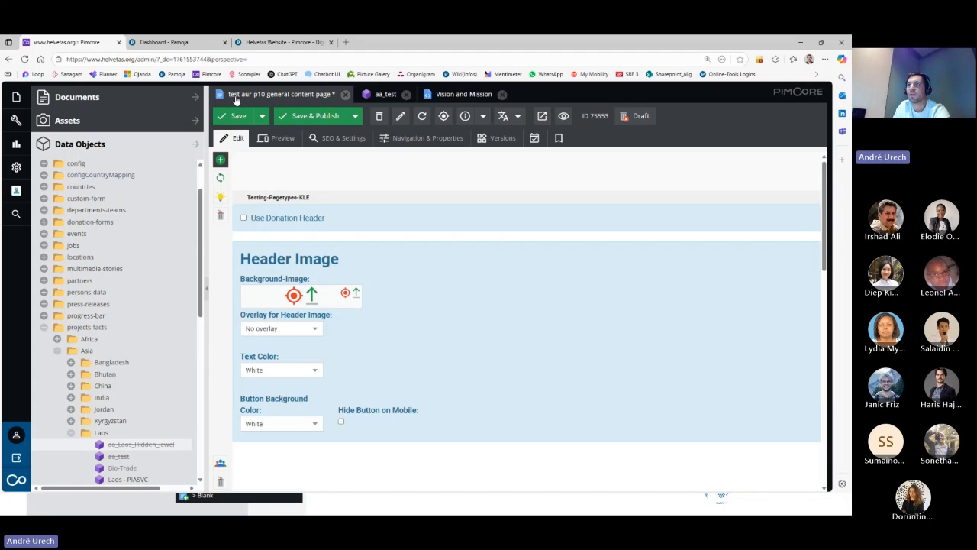
- Show the Documents tree, collapse the English Switzerland branch and expand the laos branch down to who-we-are
{"action": "left_click", "coordinate": [82, 99]}
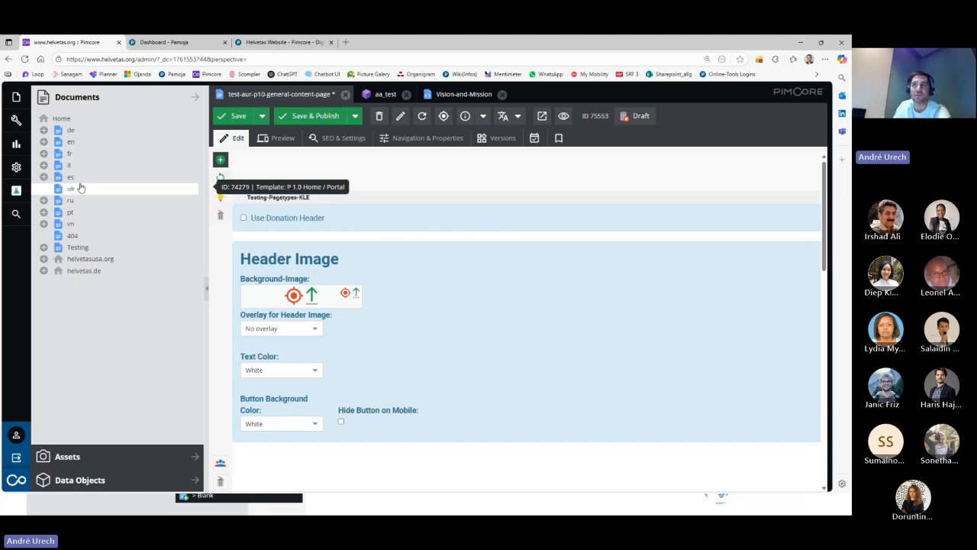
{"action": "left_click", "coordinate": [44, 142]}
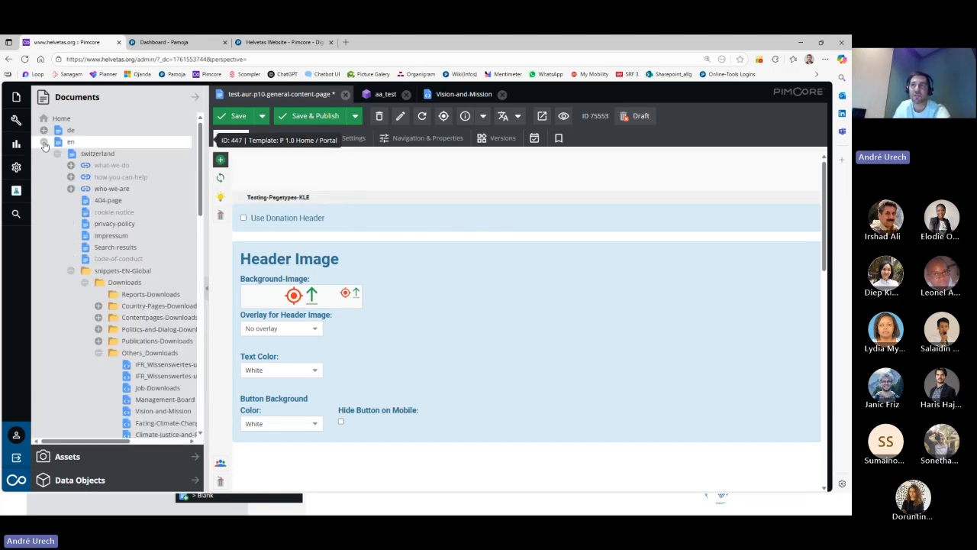
{"action": "left_click", "coordinate": [57, 154]}
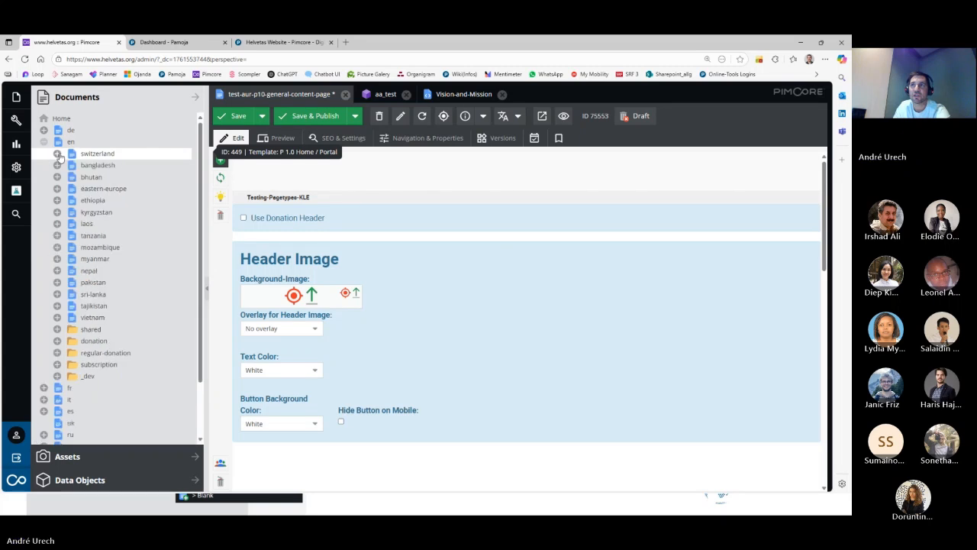
{"action": "left_click", "coordinate": [58, 223]}
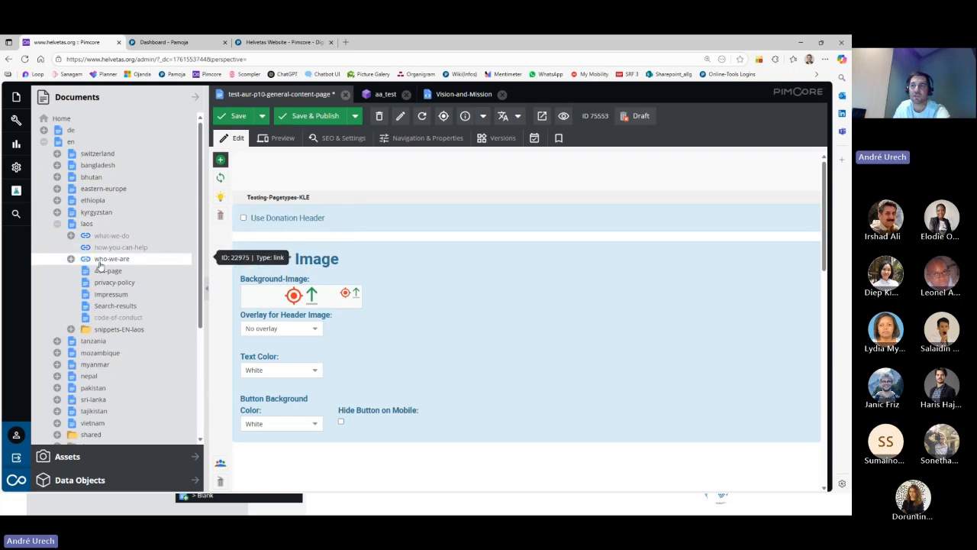
{"action": "left_click", "coordinate": [71, 259]}
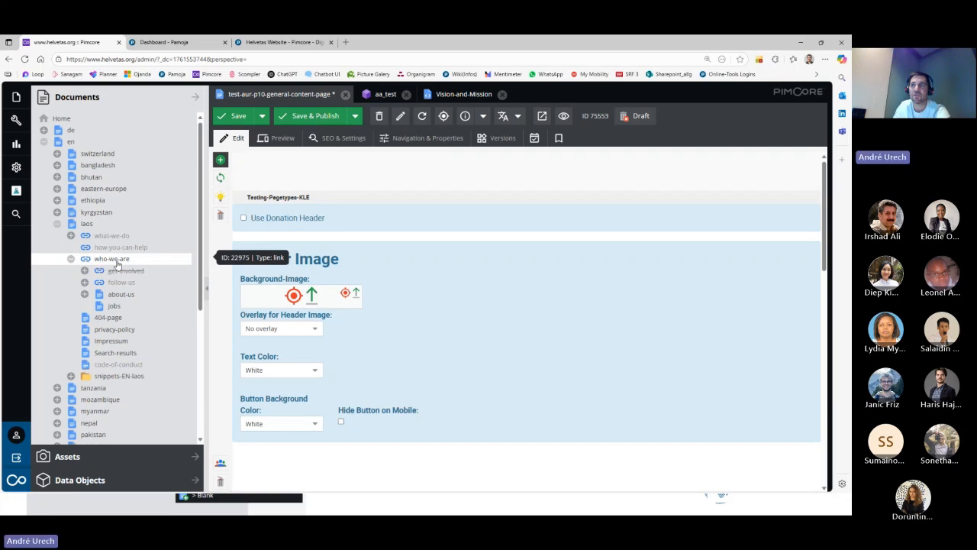
- Open the English laos home document and its live web page, and view the site's Who we are menu
{"action": "left_click", "coordinate": [84, 225]}
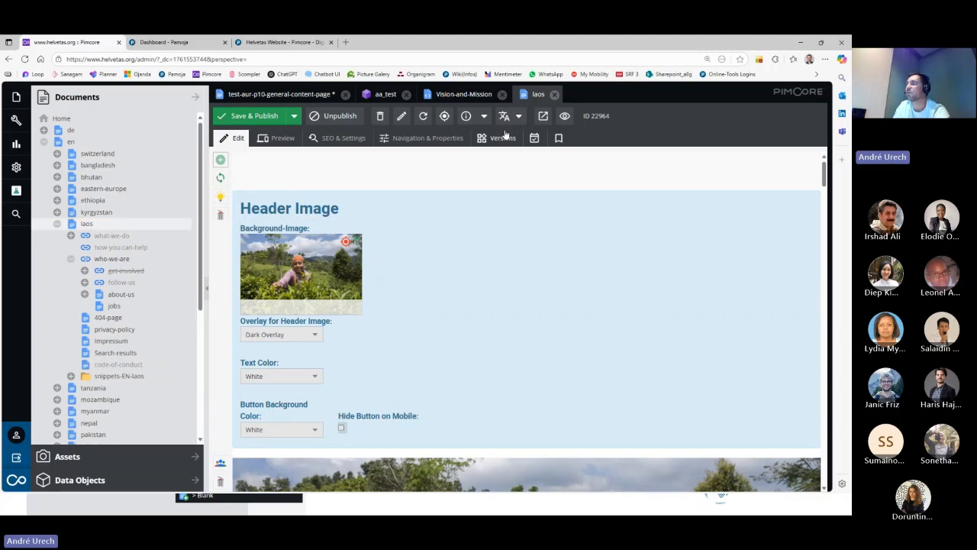
{"action": "left_click", "coordinate": [543, 117]}
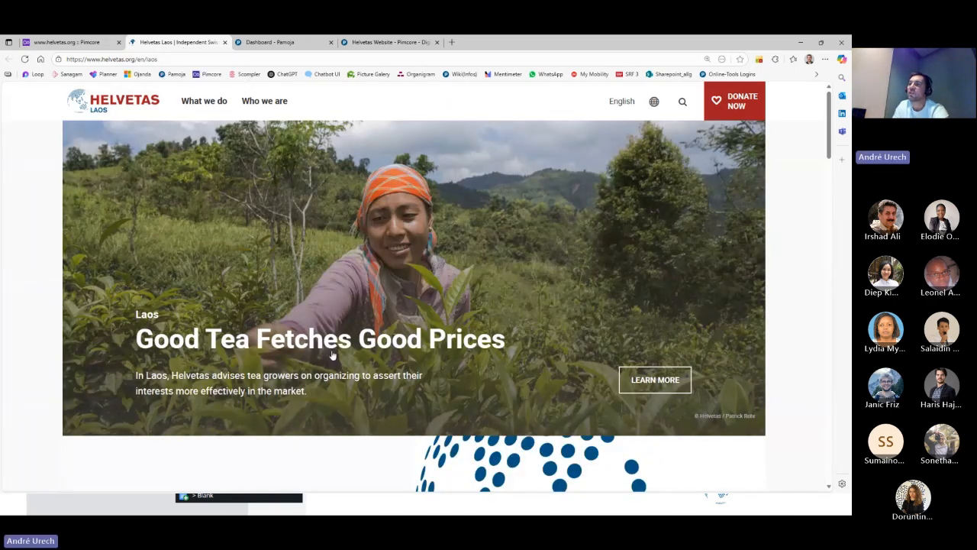
{"action": "left_click", "coordinate": [68, 43]}
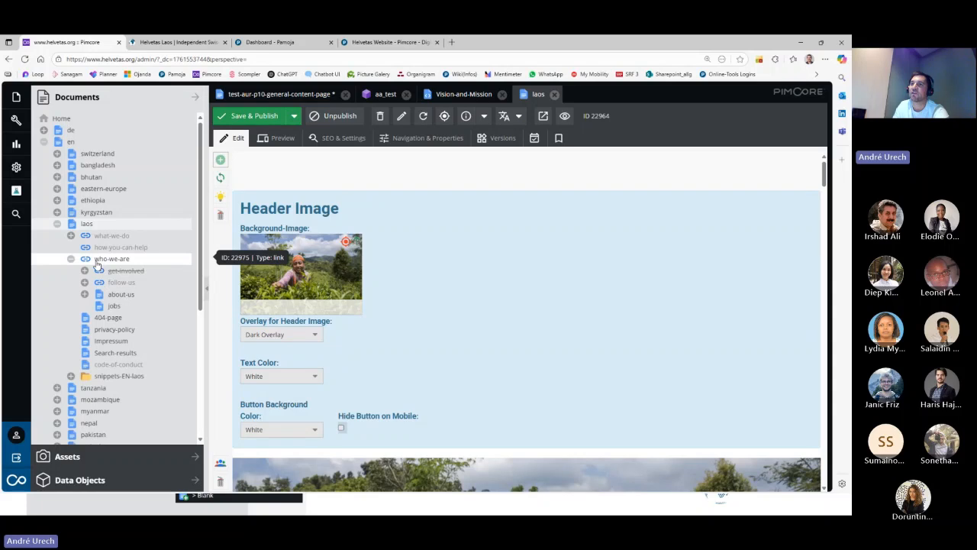
{"action": "left_click", "coordinate": [165, 44]}
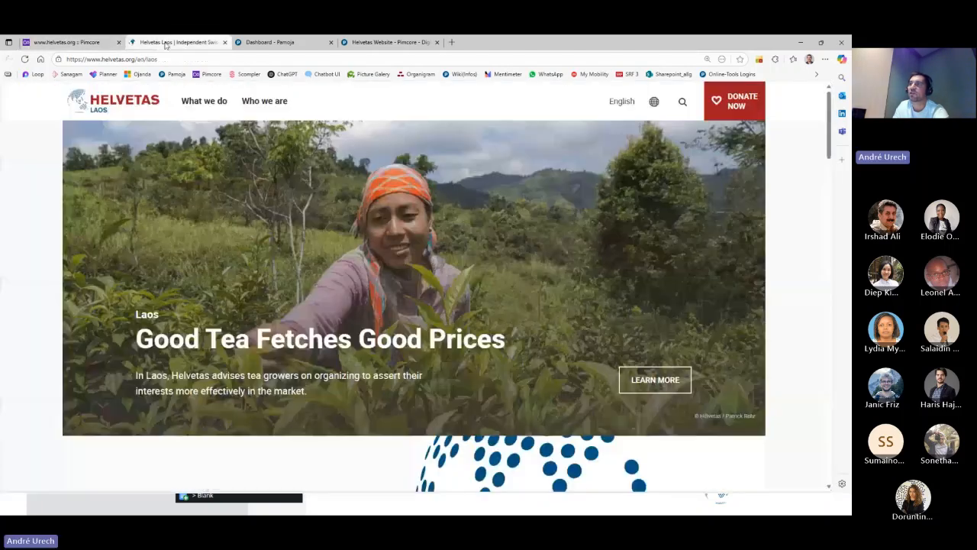
{"action": "left_click", "coordinate": [269, 107]}
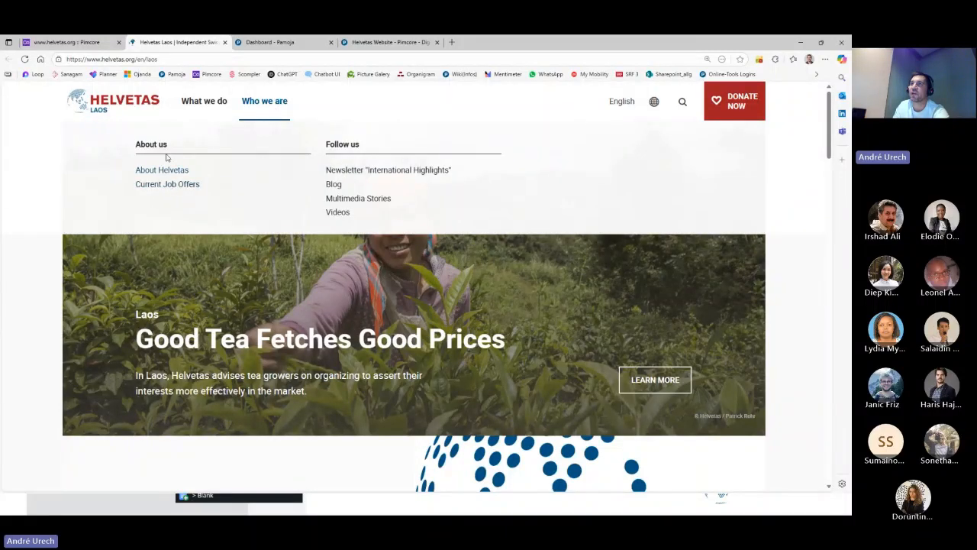
- Add a P 10 General Content Page with title, navigation and key "test" under the Laos about-us page and publish it
{"action": "left_click", "coordinate": [88, 48]}
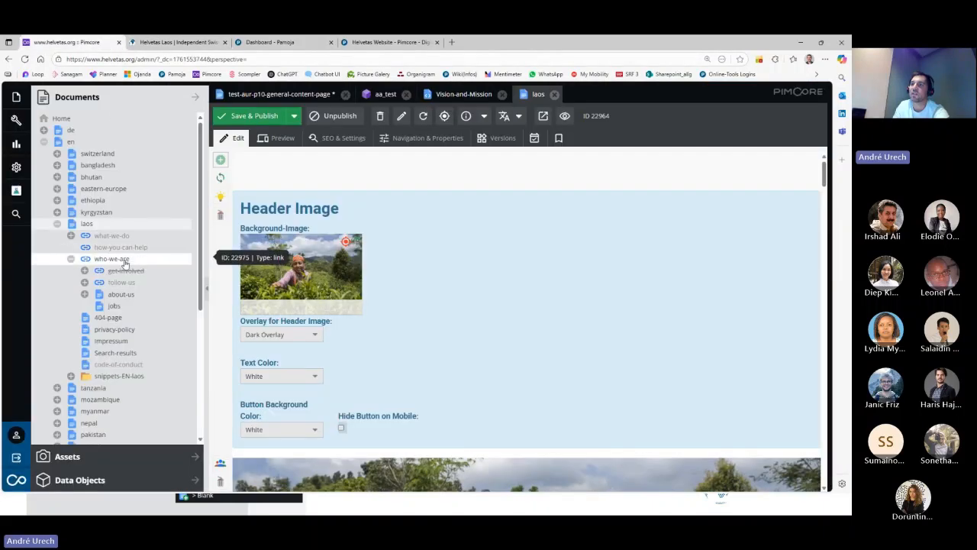
{"action": "left_click", "coordinate": [84, 295]}
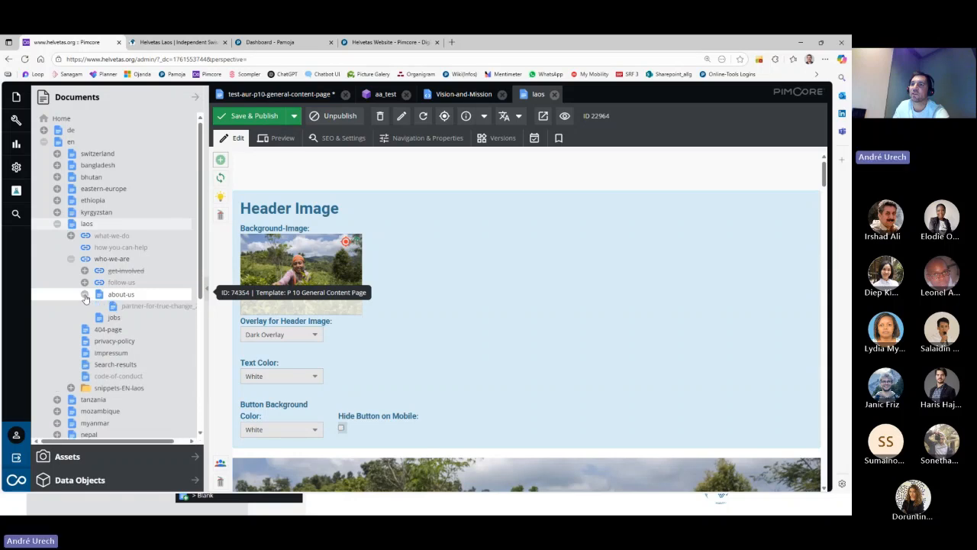
{"action": "right_click", "coordinate": [123, 296]}
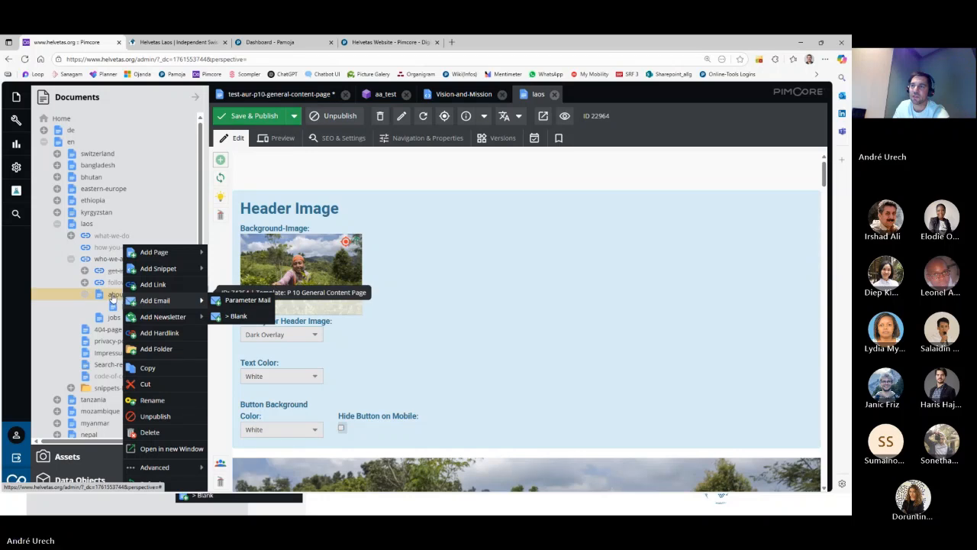
{"action": "mouse_move", "coordinate": [166, 254]}
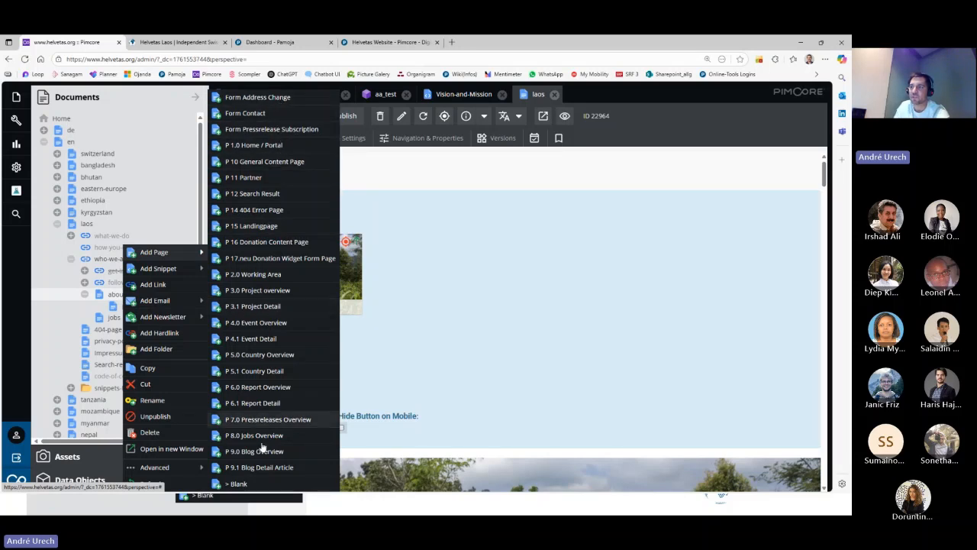
{"action": "left_click", "coordinate": [285, 161]}
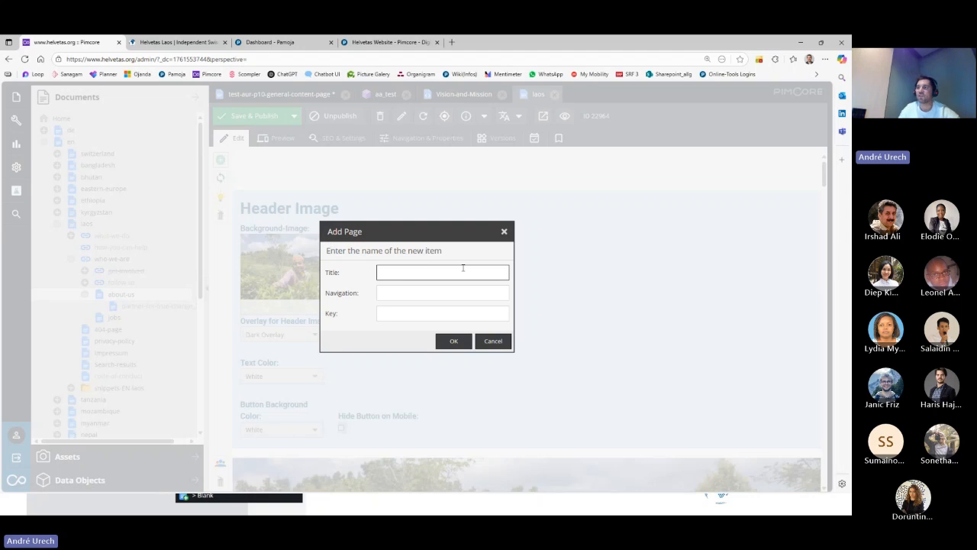
{"action": "type", "text": "TEST"}
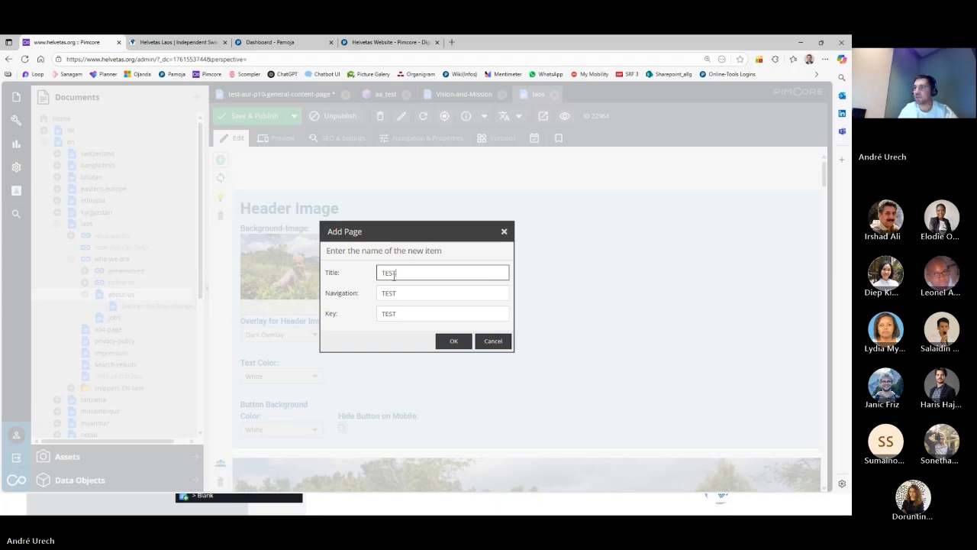
{"action": "key", "text": "BackSpace"}
{"action": "key", "text": "BackSpace"}
{"action": "key", "text": "BackSpace"}
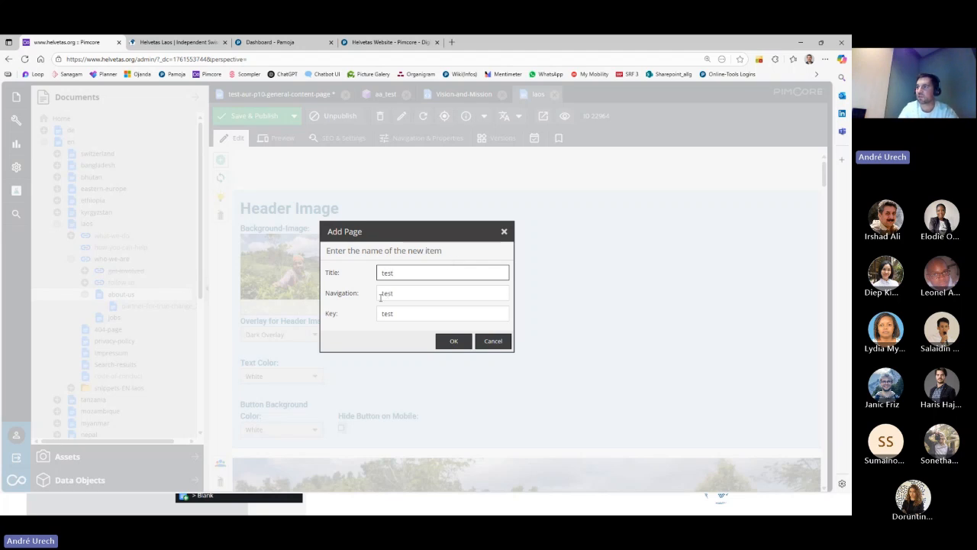
{"action": "left_click", "coordinate": [455, 344]}
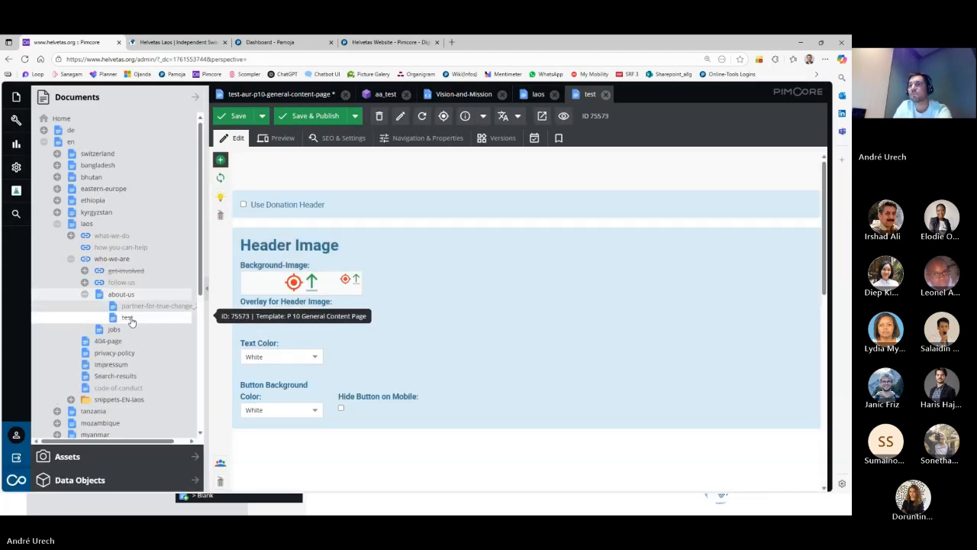
{"action": "left_click", "coordinate": [128, 323]}
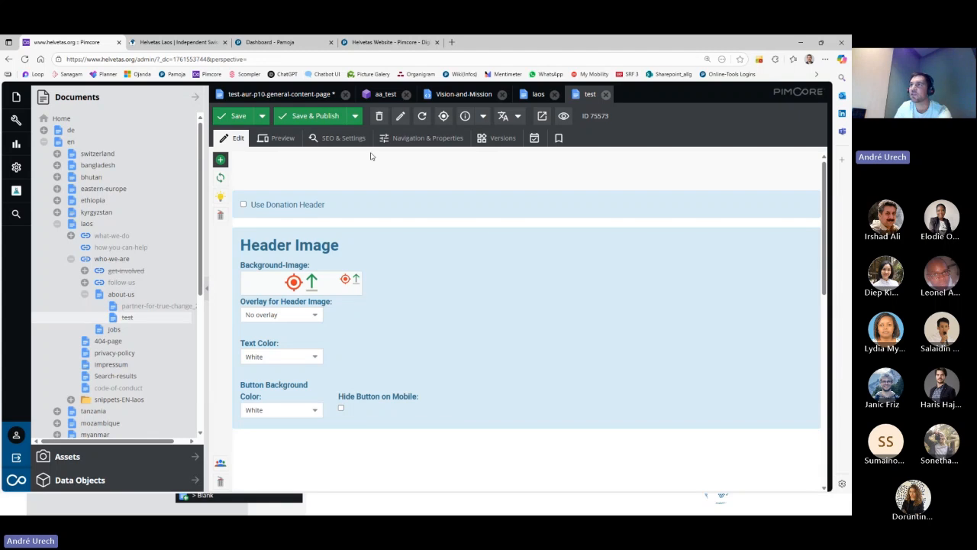
{"action": "left_click", "coordinate": [307, 119]}
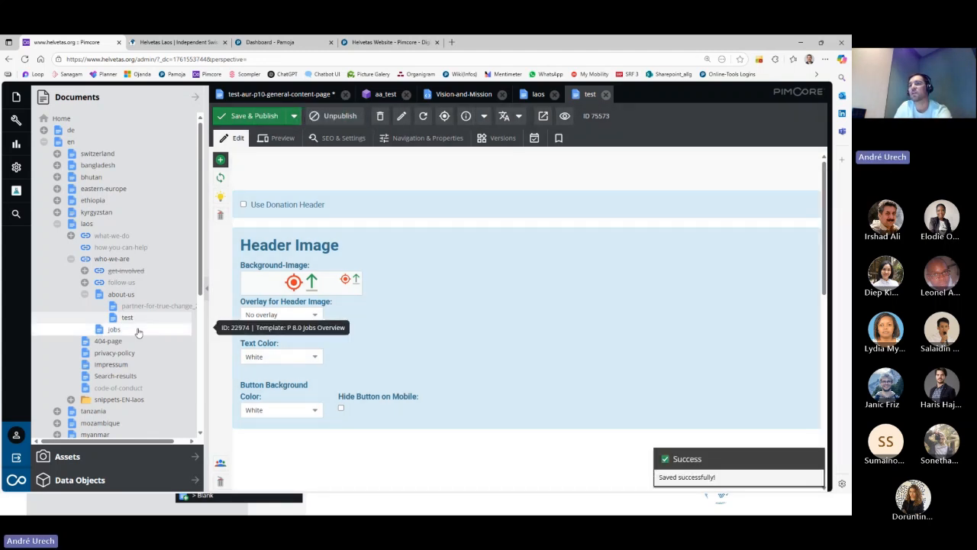
- Reload the live Laos website and check its Who we are menu for the new test page
{"action": "left_click", "coordinate": [180, 43]}
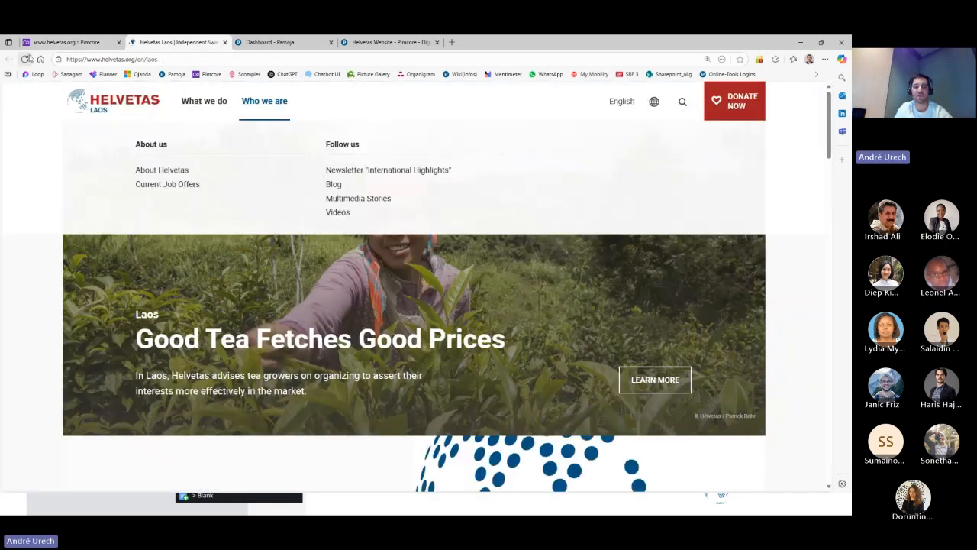
{"action": "left_click", "coordinate": [27, 59]}
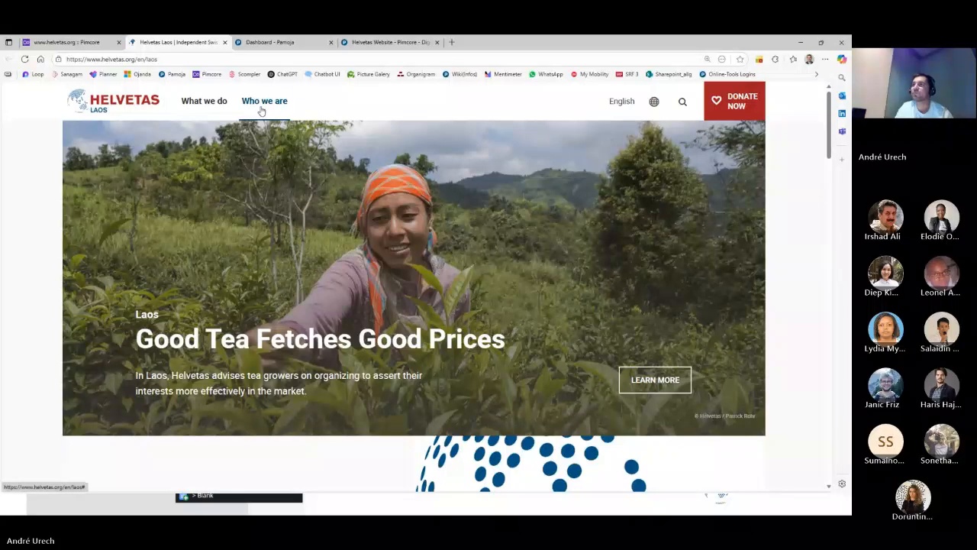
{"action": "mouse_move", "coordinate": [258, 108]}
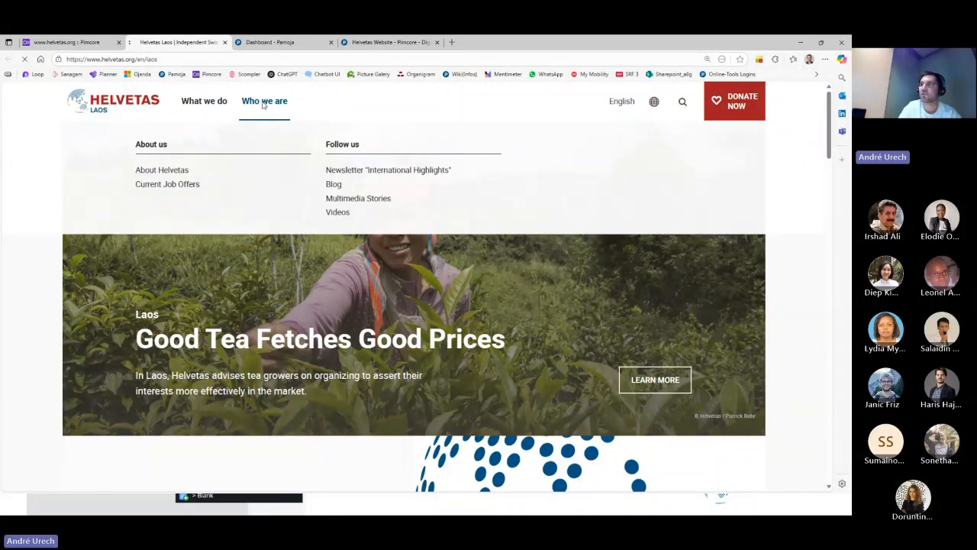
{"action": "key", "text": "F5"}
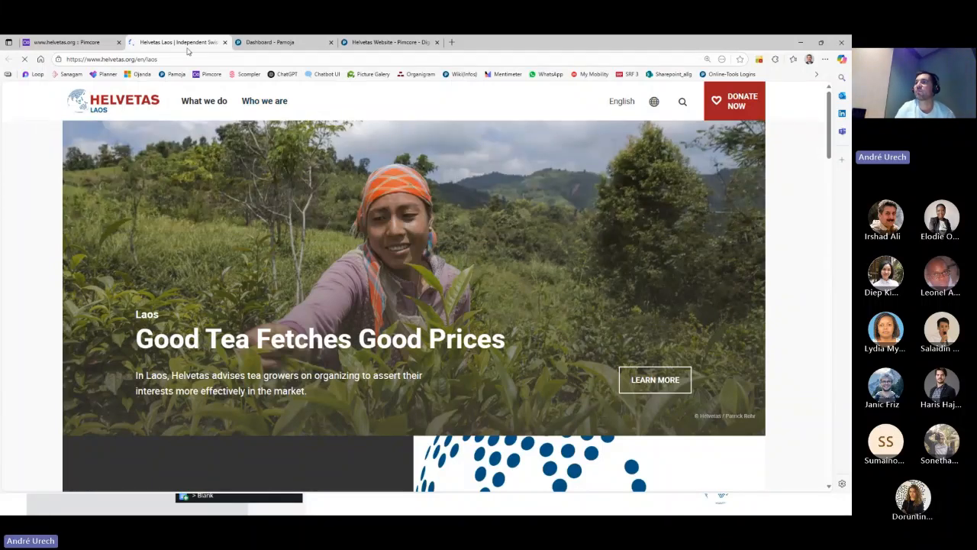
{"action": "left_click", "coordinate": [218, 62]}
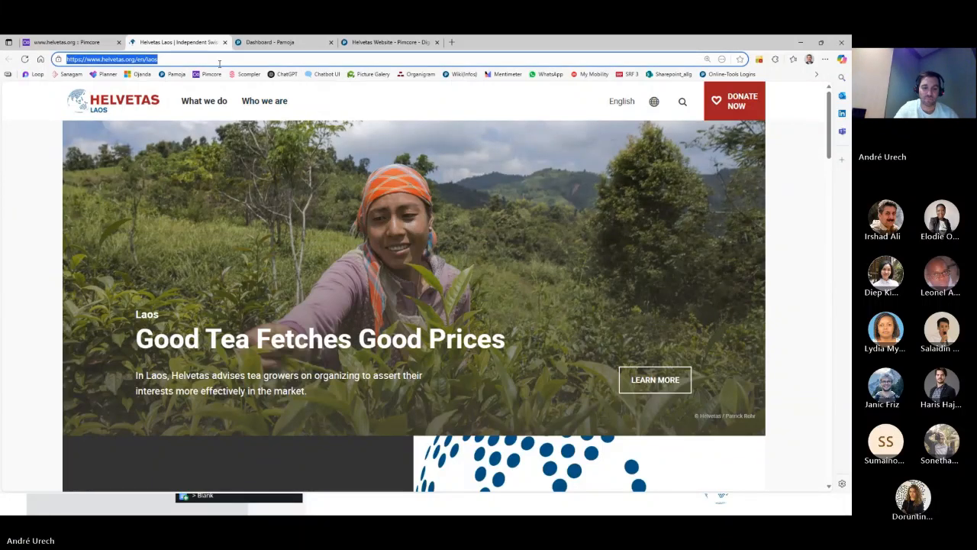
{"action": "key", "text": "Return"}
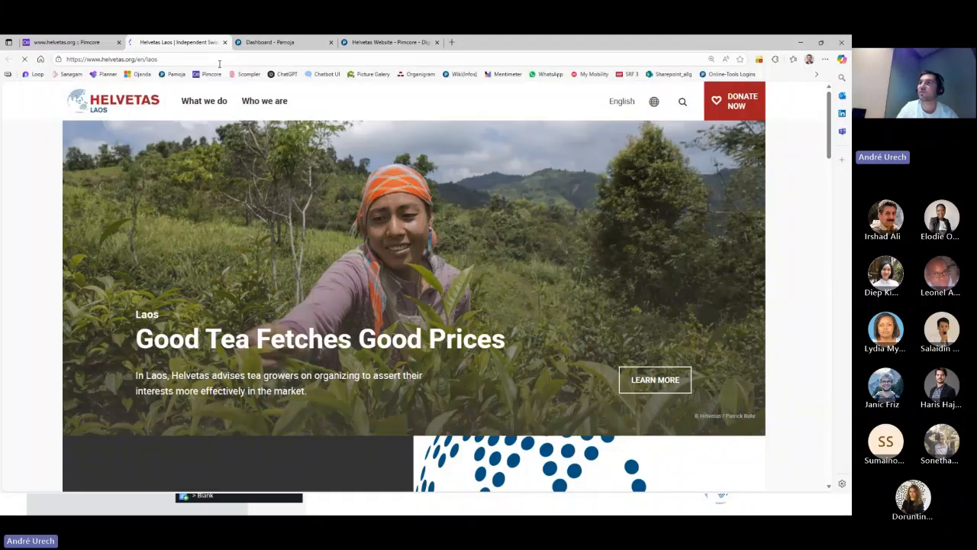
{"action": "left_click", "coordinate": [267, 103]}
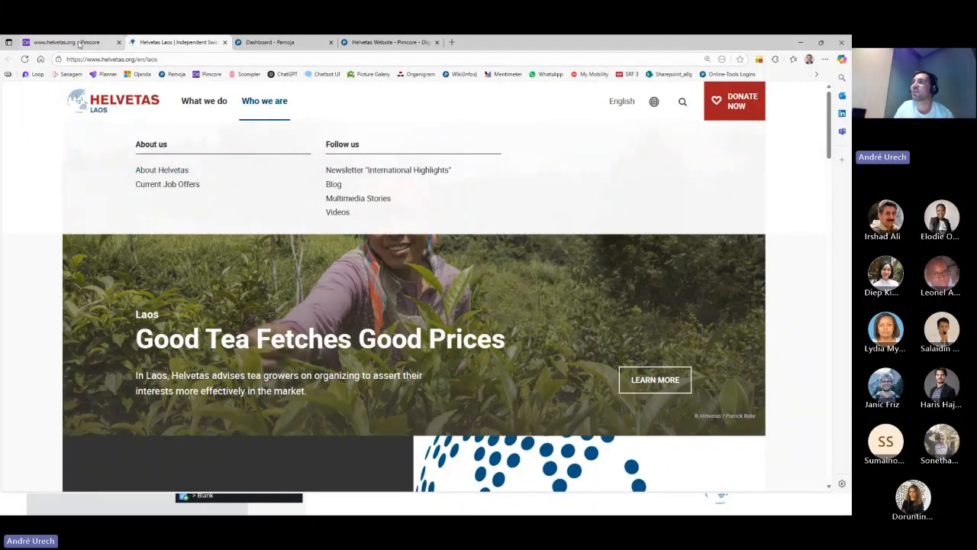
- Review the test page's editable content in Pimcore and compare its place in the tree with the live Who we are menu
{"action": "left_click", "coordinate": [78, 43]}
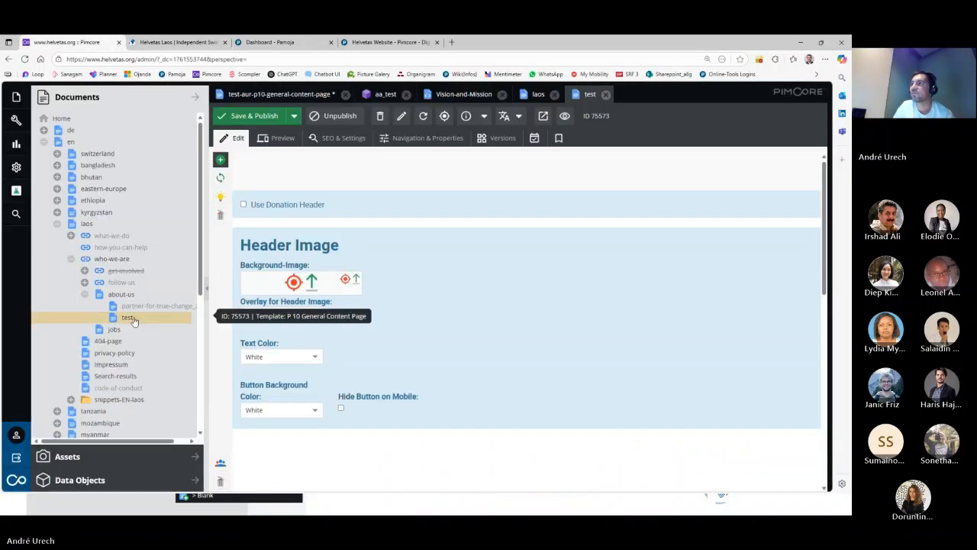
{"action": "scroll", "coordinate": [397, 229], "scroll_direction": "down", "scroll_amount": 1}
{"action": "scroll", "coordinate": [394, 246], "scroll_direction": "down", "scroll_amount": 8}
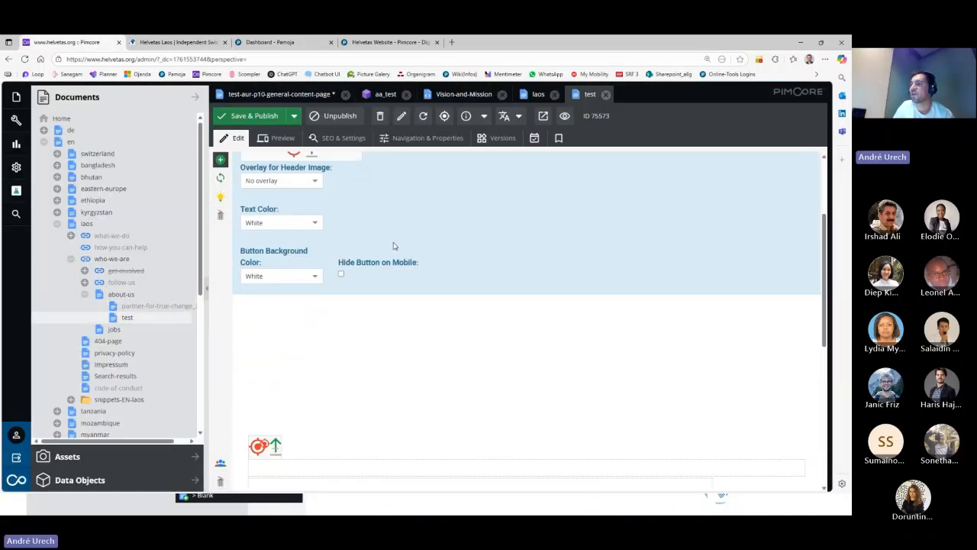
{"action": "scroll", "coordinate": [395, 247], "scroll_direction": "up", "scroll_amount": 7}
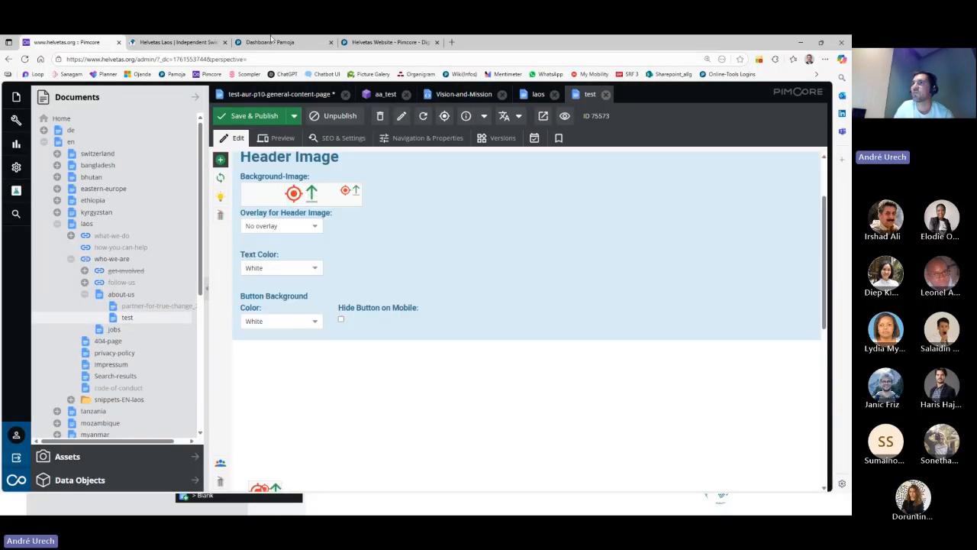
{"action": "left_click", "coordinate": [155, 43]}
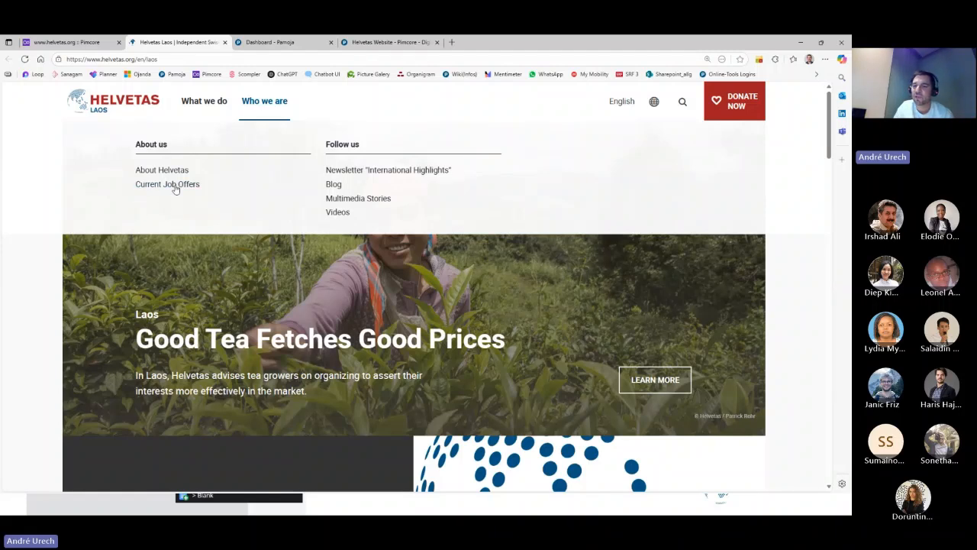
{"action": "left_click", "coordinate": [68, 43]}
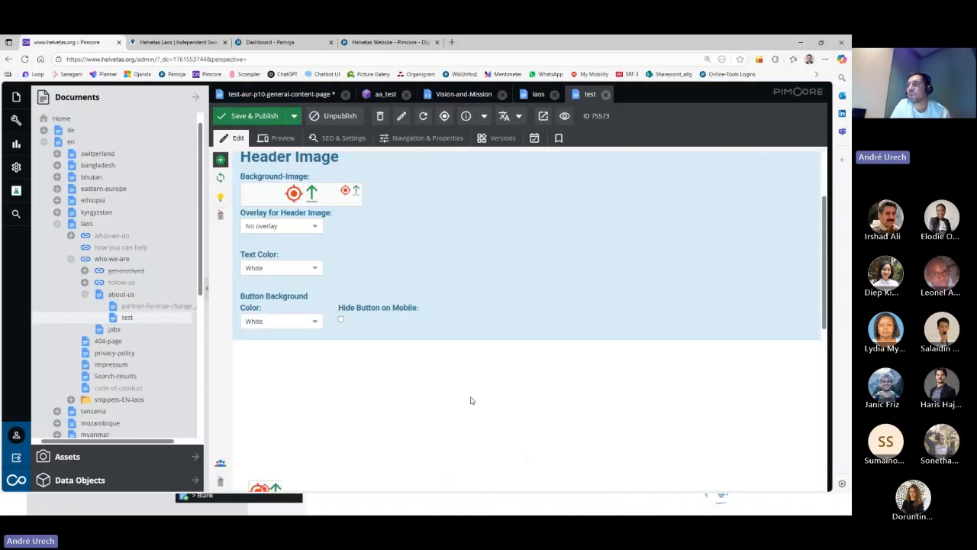
{"action": "scroll", "coordinate": [396, 280], "scroll_direction": "up", "scroll_amount": 1}
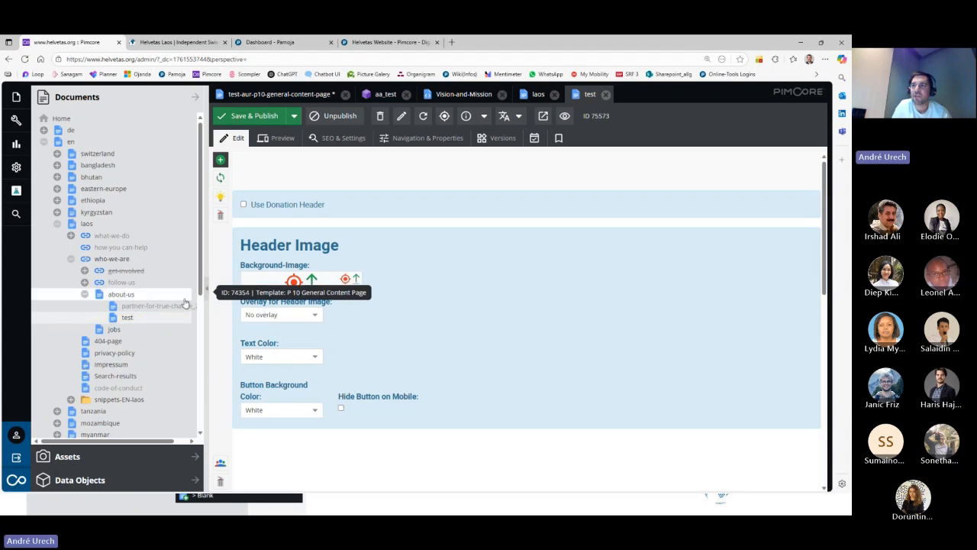
- Expand what-we-do and how-we-work in the laos branch to show the region folders under our-projects
{"action": "left_click", "coordinate": [69, 236]}
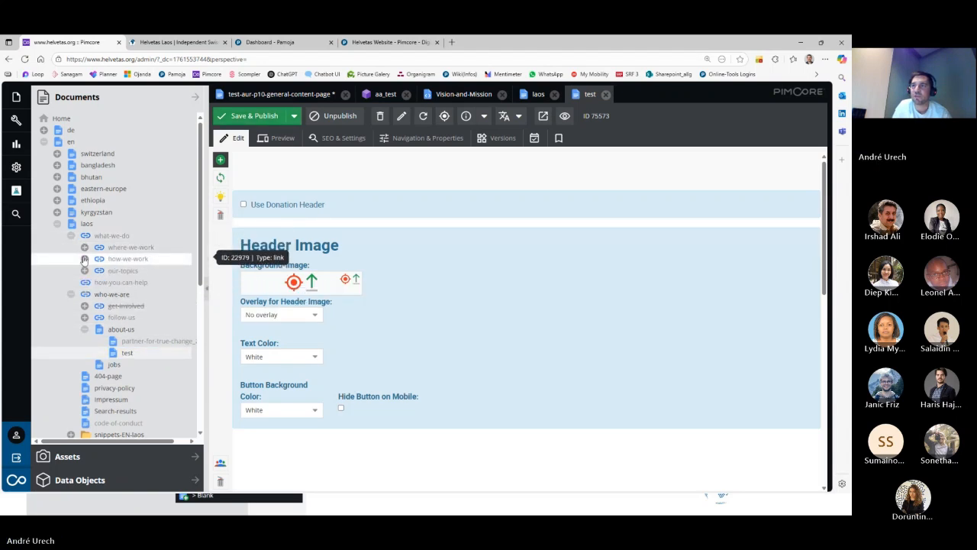
{"action": "left_click", "coordinate": [83, 259]}
{"action": "left_click", "coordinate": [97, 283]}
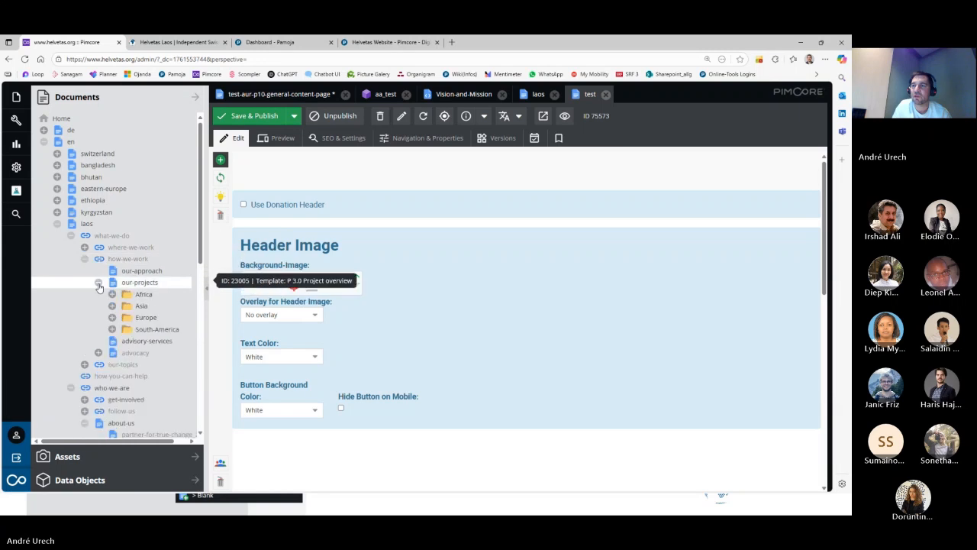
- Expand the Asia and Laos folders under our-projects to view the Laos project pages, and collapse the Laos folder again
{"action": "left_click", "coordinate": [112, 306]}
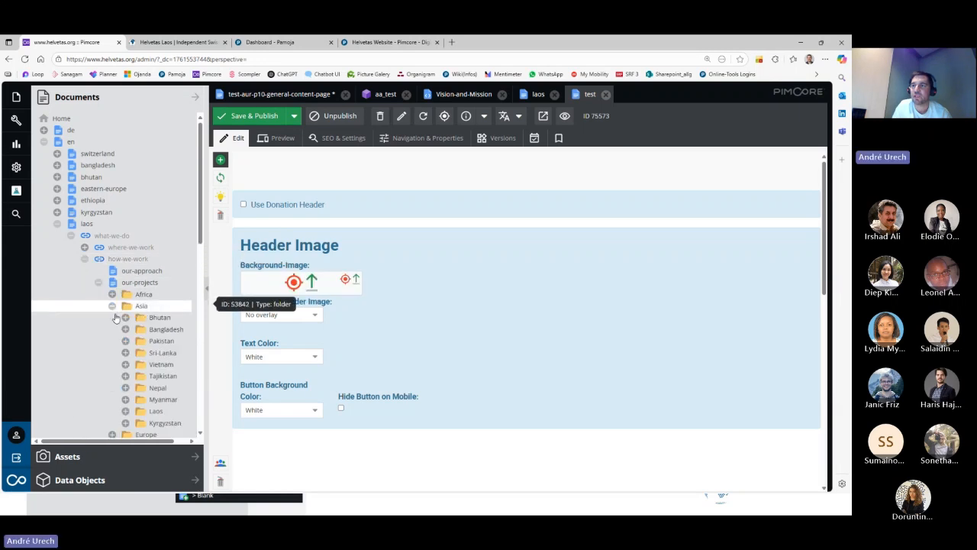
{"action": "left_click", "coordinate": [127, 410]}
{"action": "scroll", "coordinate": [128, 386], "scroll_direction": "down", "scroll_amount": 3}
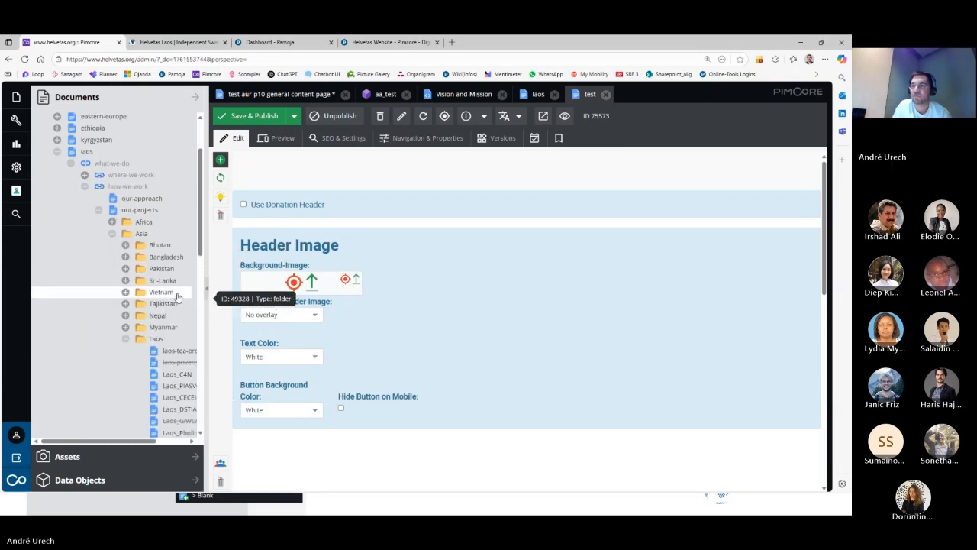
{"action": "scroll", "coordinate": [114, 444], "scroll_direction": "right", "scroll_amount": 2}
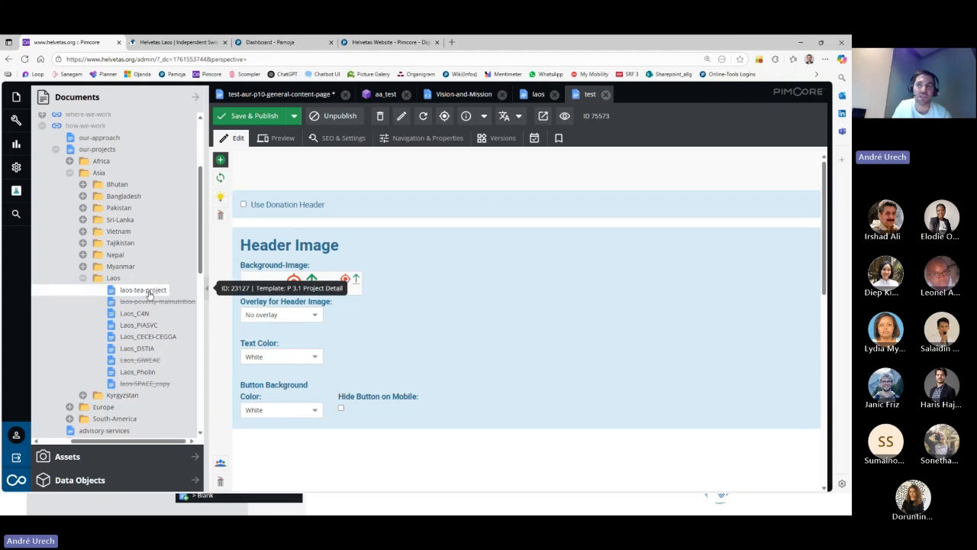
{"action": "left_click", "coordinate": [84, 279]}
{"action": "scroll", "coordinate": [100, 162], "scroll_direction": "up", "scroll_amount": 2}
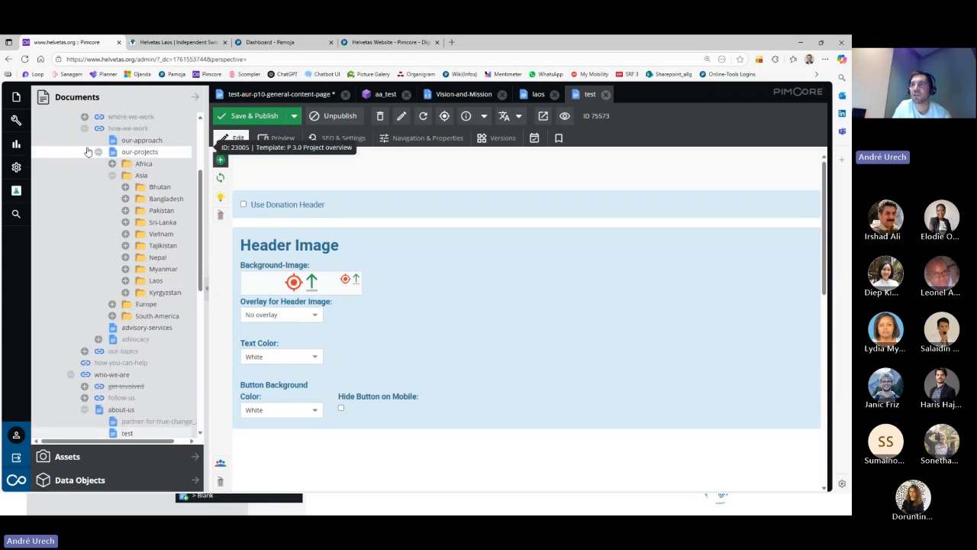
- Delete the test page under the Laos about-us page and confirm the deletion
{"action": "scroll", "coordinate": [122, 343], "scroll_direction": "down", "scroll_amount": 4}
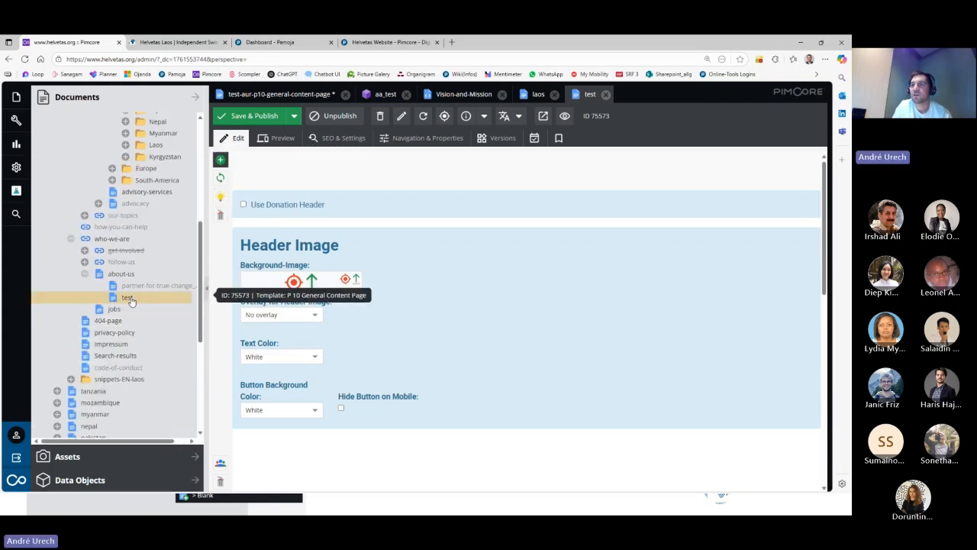
{"action": "right_click", "coordinate": [127, 296]}
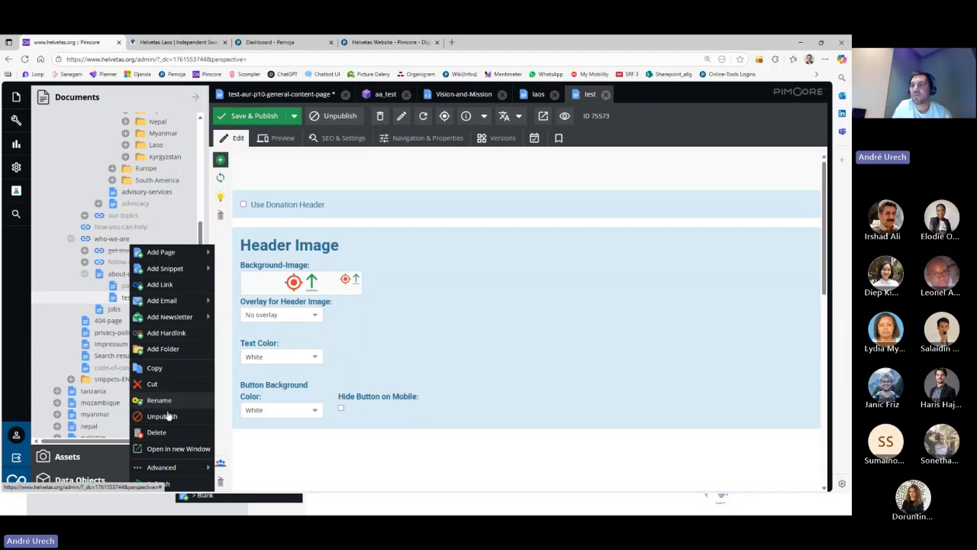
{"action": "left_click", "coordinate": [167, 432]}
{"action": "left_click", "coordinate": [398, 315]}
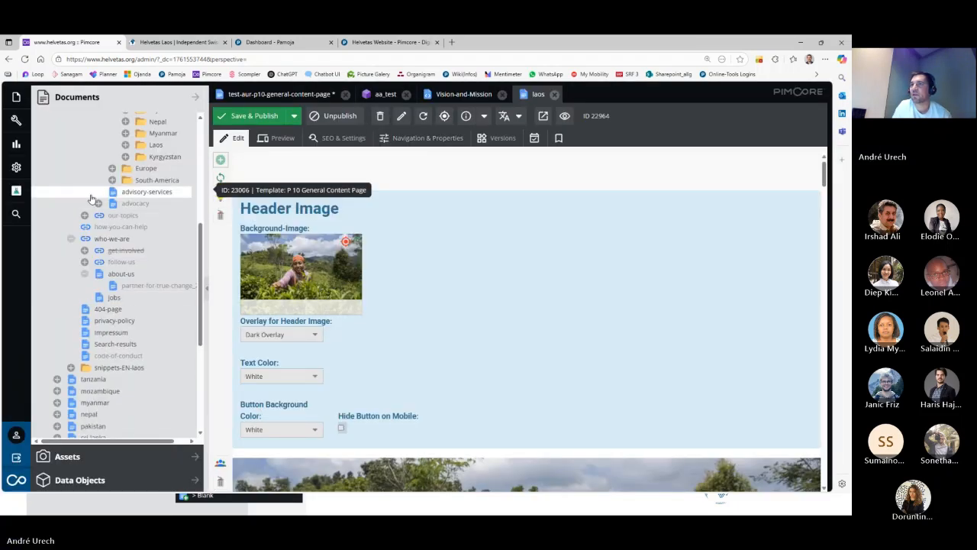
- Collapse the laos branch of the document tree and close the open laos document
{"action": "scroll", "coordinate": [91, 229], "scroll_direction": "up", "scroll_amount": 3}
{"action": "left_click", "coordinate": [58, 179]}
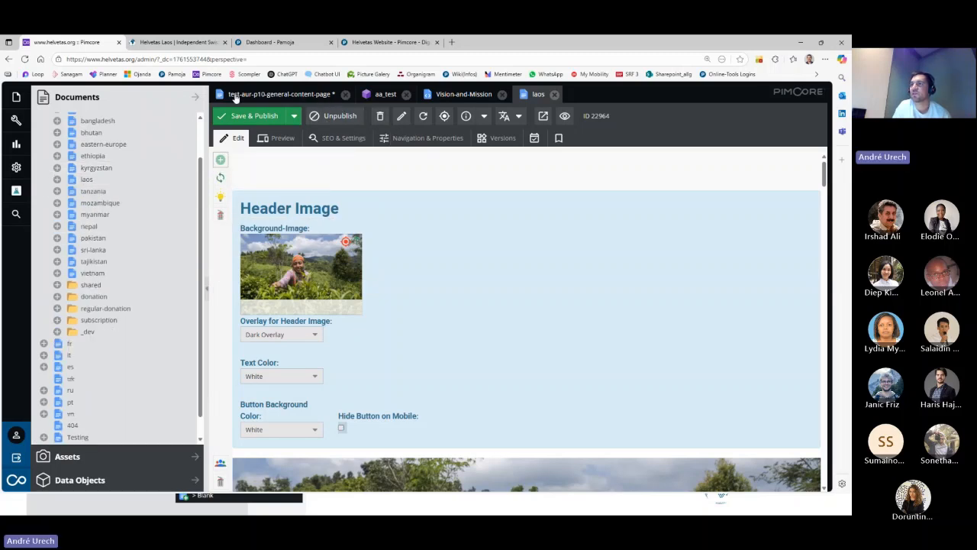
{"action": "left_click", "coordinate": [555, 94]}
- Locate the open test-aur-p10-general-content-page in the document tree and look through its aur-training-2025 folder and the surrounding Testing pages
{"action": "left_click", "coordinate": [276, 95]}
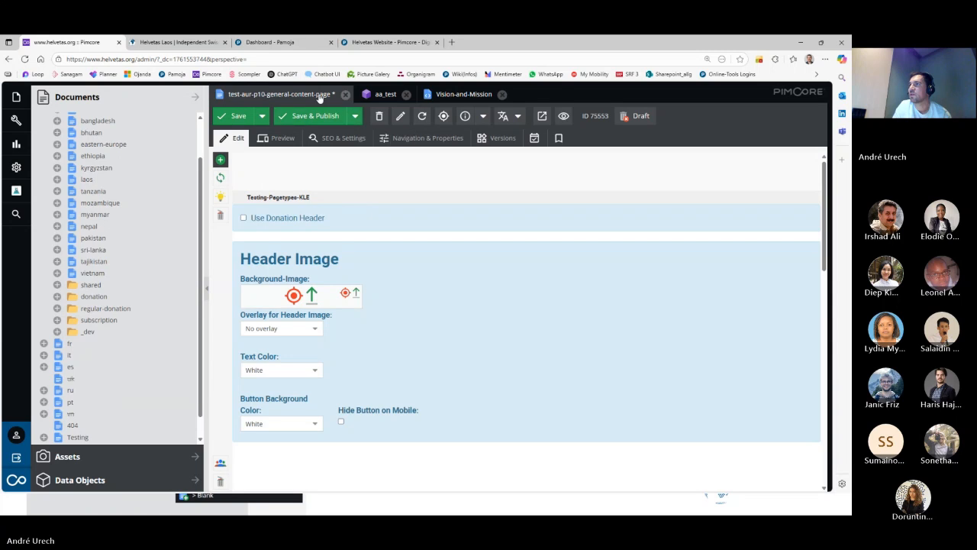
{"action": "left_click", "coordinate": [444, 118]}
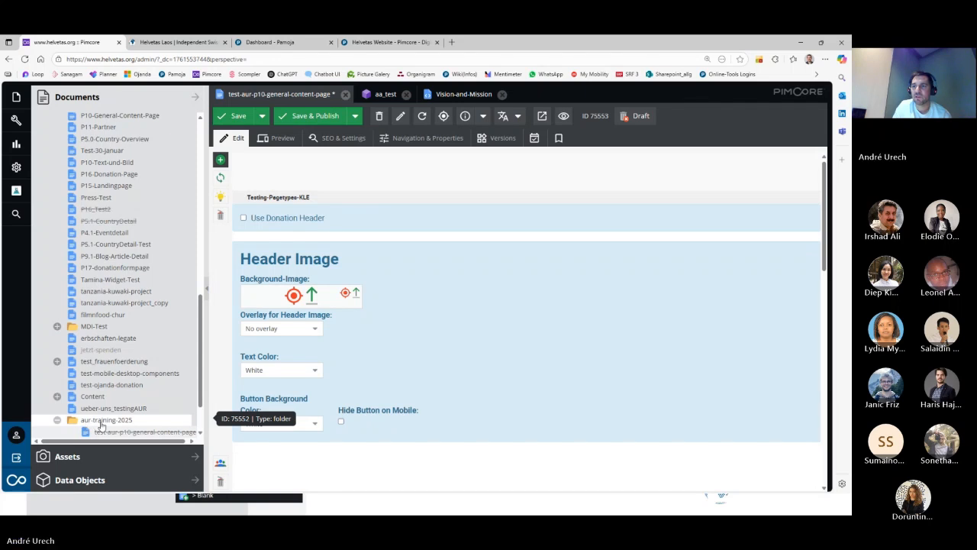
{"action": "scroll", "coordinate": [127, 424], "scroll_direction": "down", "scroll_amount": 1}
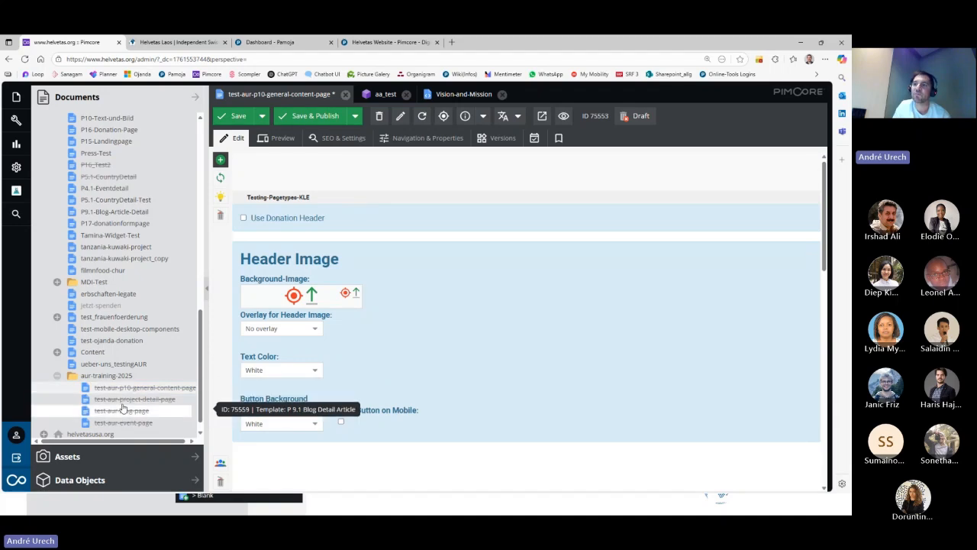
{"action": "scroll", "coordinate": [120, 401], "scroll_direction": "up", "scroll_amount": 1}
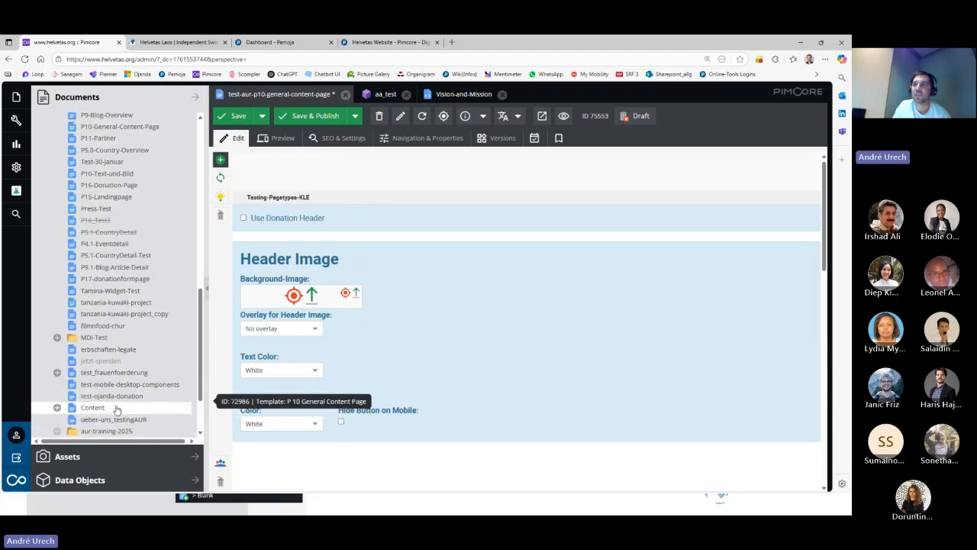
{"action": "scroll", "coordinate": [116, 404], "scroll_direction": "up", "scroll_amount": 6}
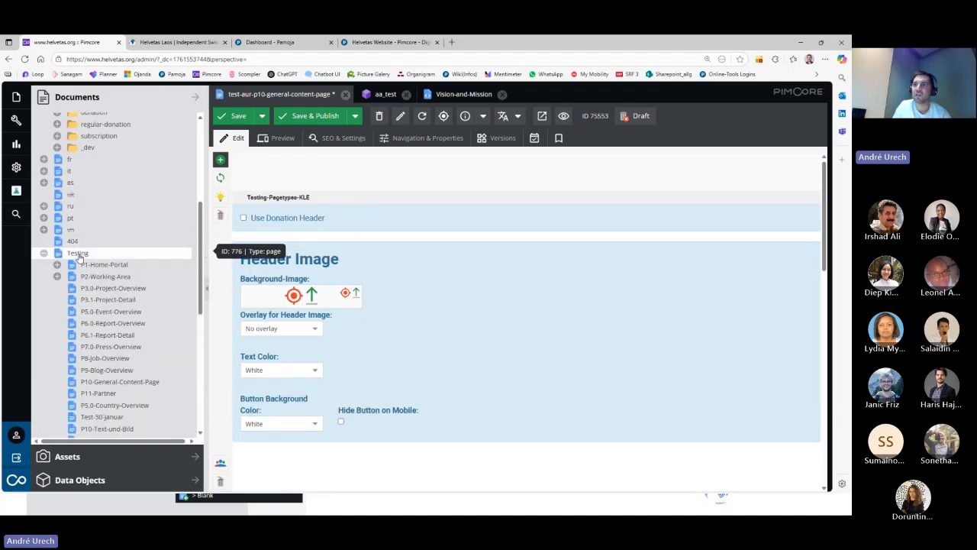
- Collapse and re-expand the Testing branch, open test-aur-p10-general-content-page in the aur-training-2025 folder and save it without publishing
{"action": "left_click", "coordinate": [43, 253]}
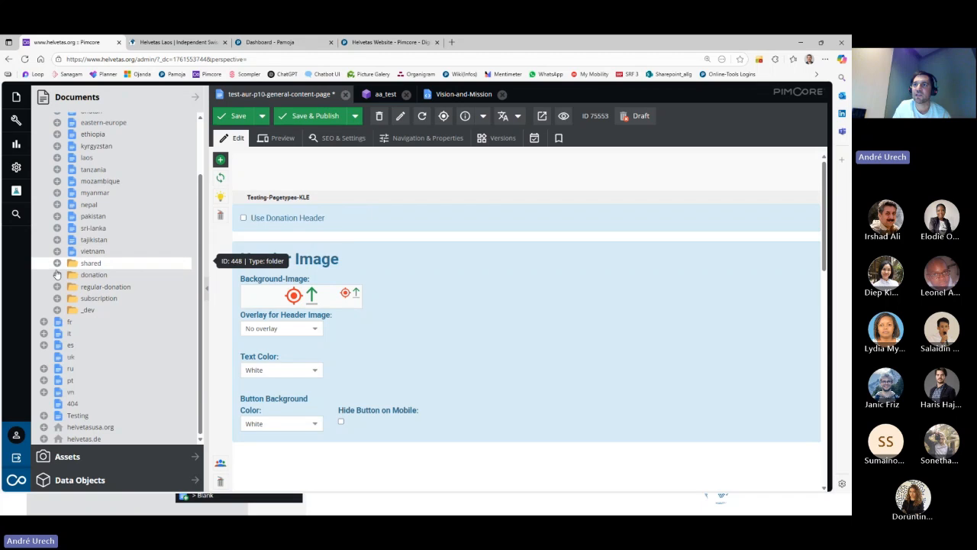
{"action": "left_click", "coordinate": [43, 416]}
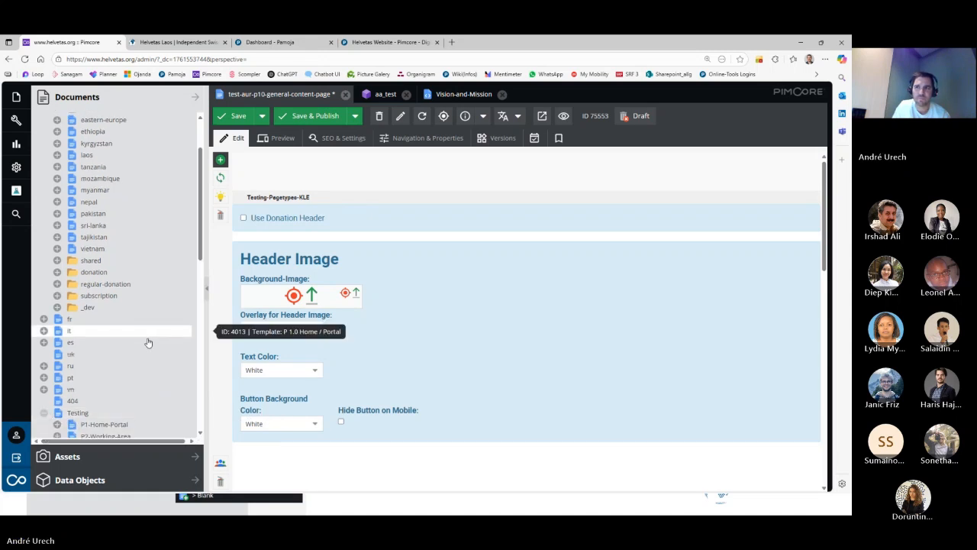
{"action": "scroll", "coordinate": [141, 351], "scroll_direction": "down", "scroll_amount": 5}
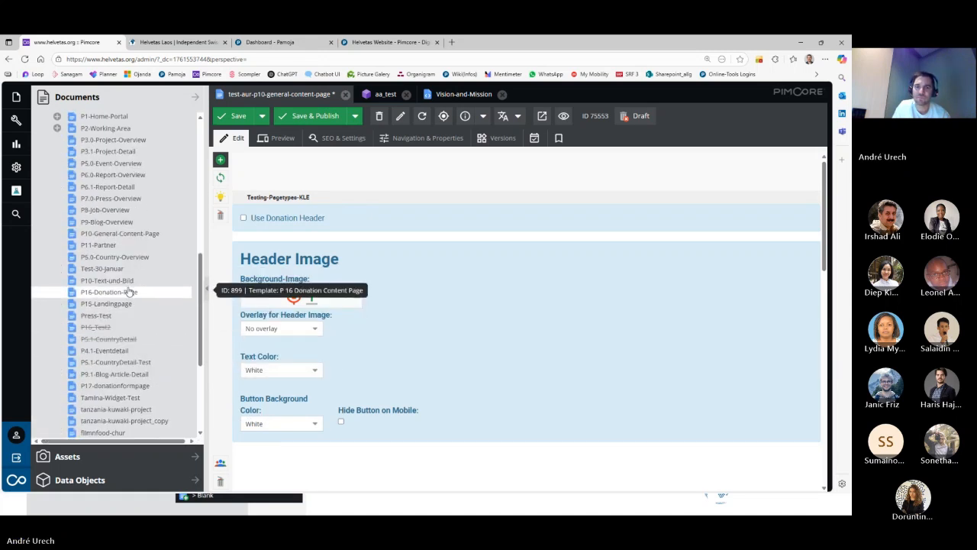
{"action": "scroll", "coordinate": [129, 292], "scroll_direction": "down", "scroll_amount": 5}
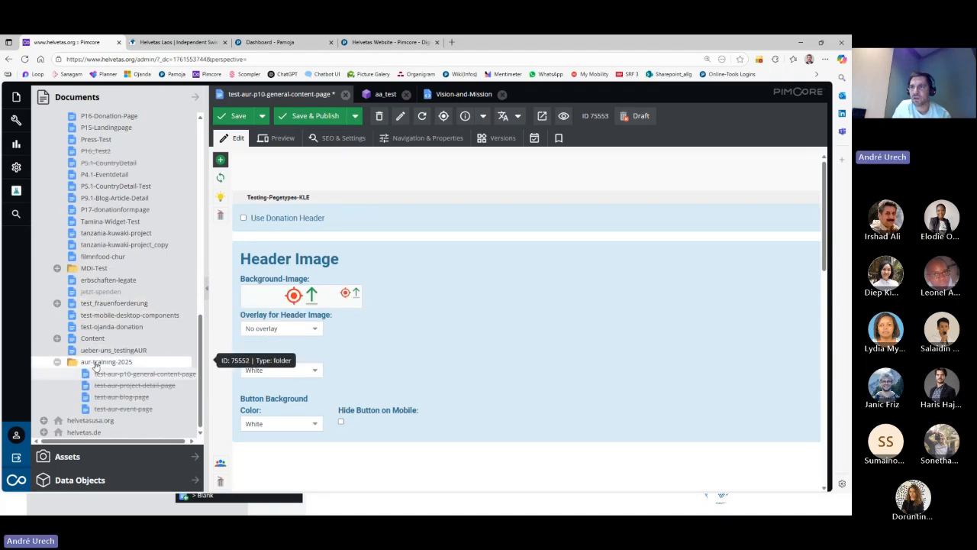
{"action": "left_click", "coordinate": [135, 374]}
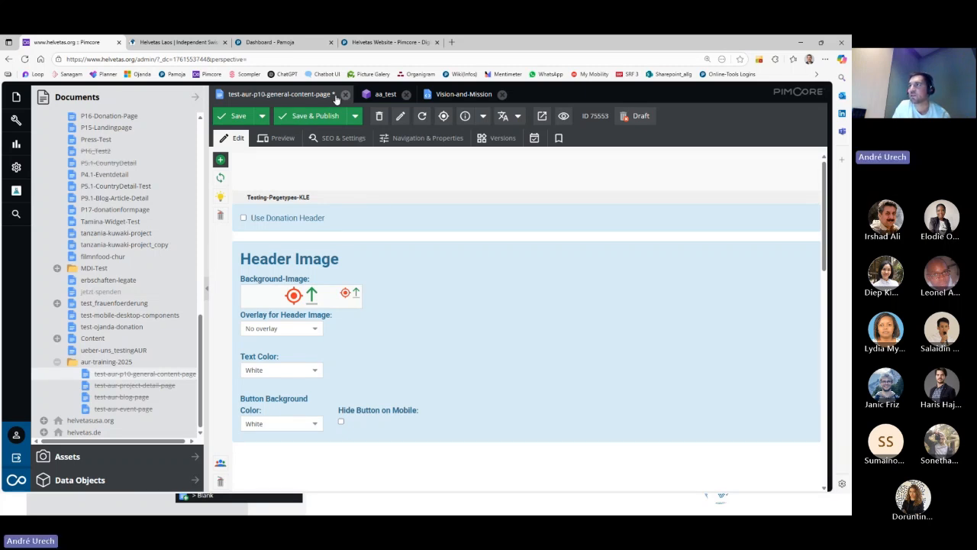
{"action": "left_click", "coordinate": [241, 119]}
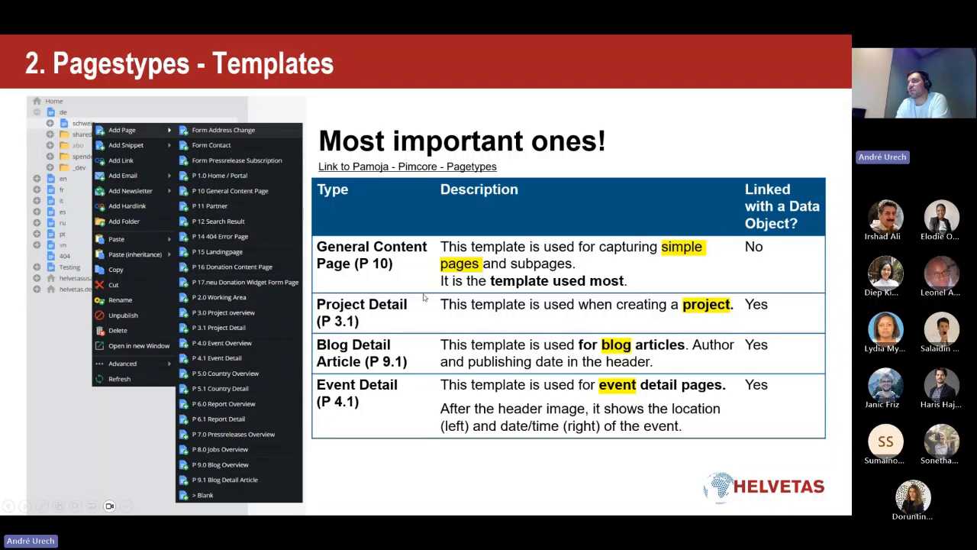
{"action": "key", "text": "Right"}
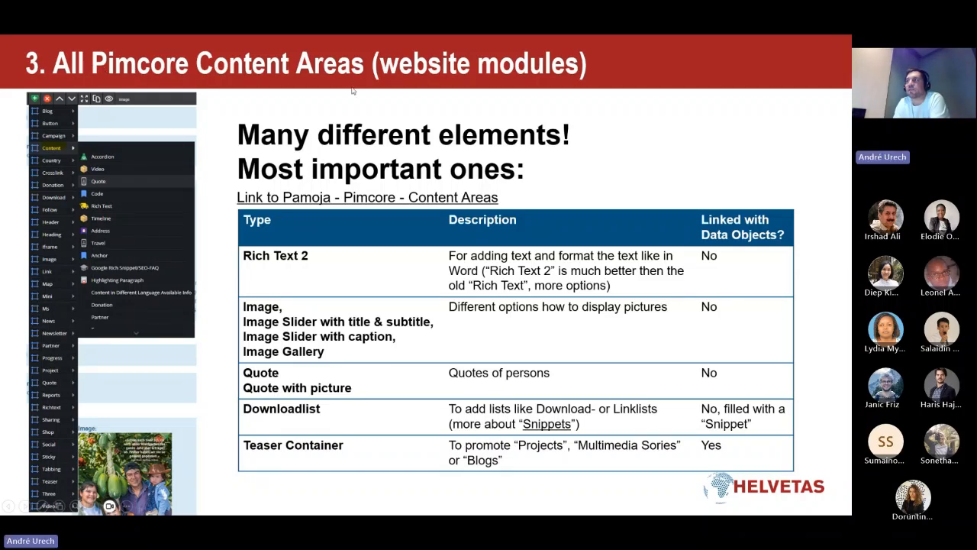
{"action": "key", "text": "Right"}
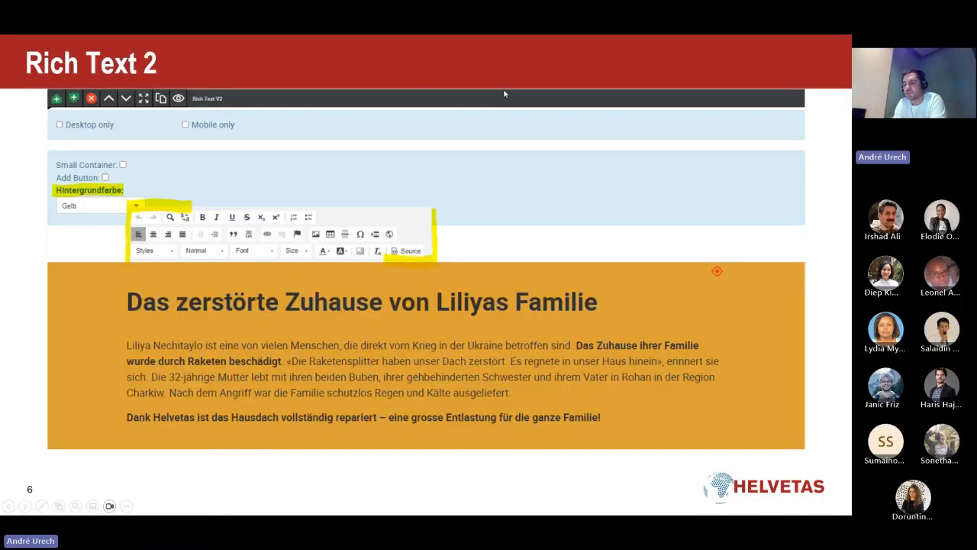
{"action": "key", "text": "Left"}
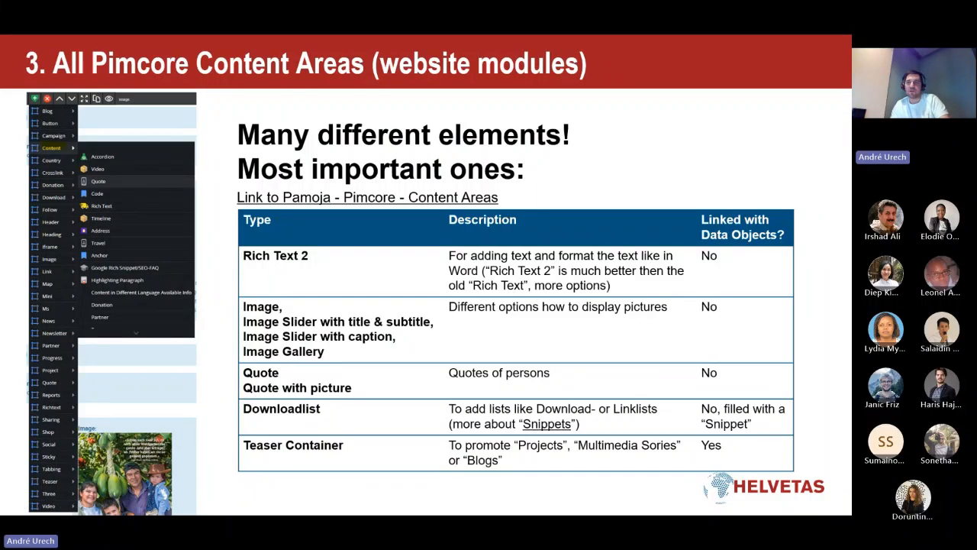
- Switch back to Pimcore and examine the editable areas of test-aur-p10-general-content-page from the header image to the footer
{"action": "key", "text": "alt+Tab"}
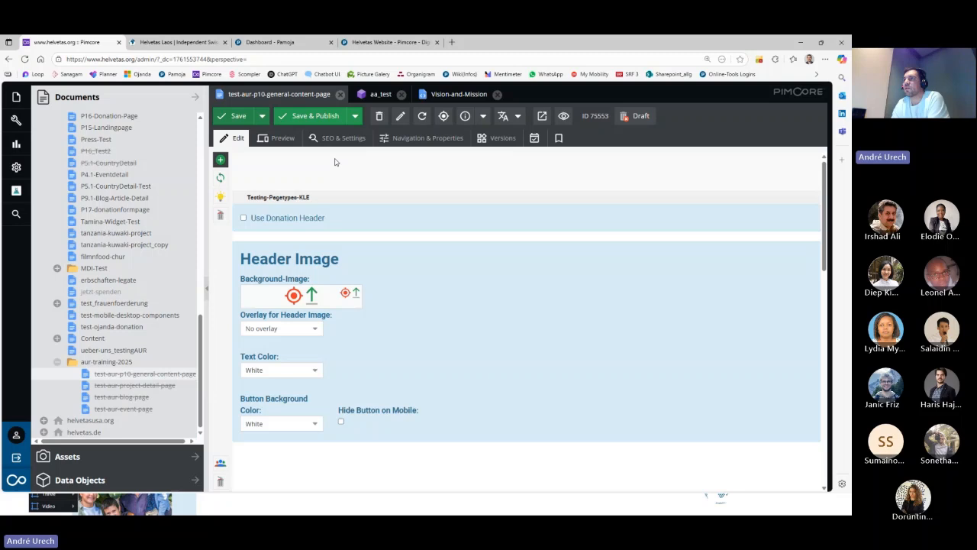
{"action": "scroll", "coordinate": [315, 217], "scroll_direction": "down", "scroll_amount": 1}
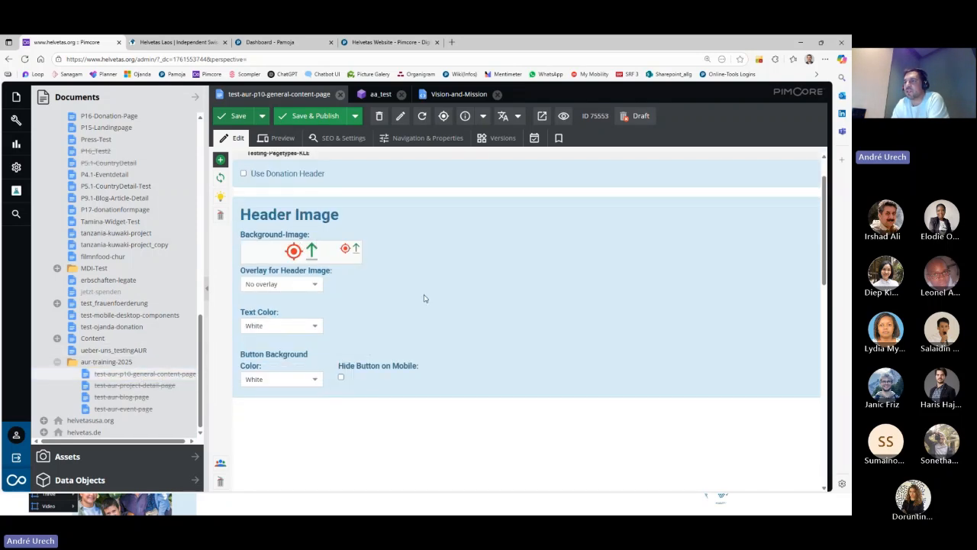
{"action": "scroll", "coordinate": [412, 252], "scroll_direction": "down", "scroll_amount": 5}
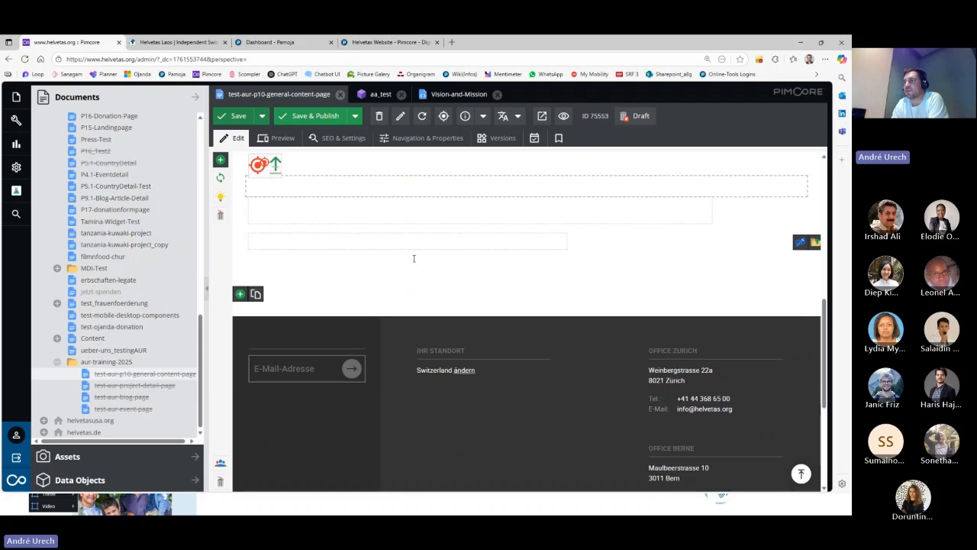
{"action": "scroll", "coordinate": [410, 269], "scroll_direction": "down", "scroll_amount": 2}
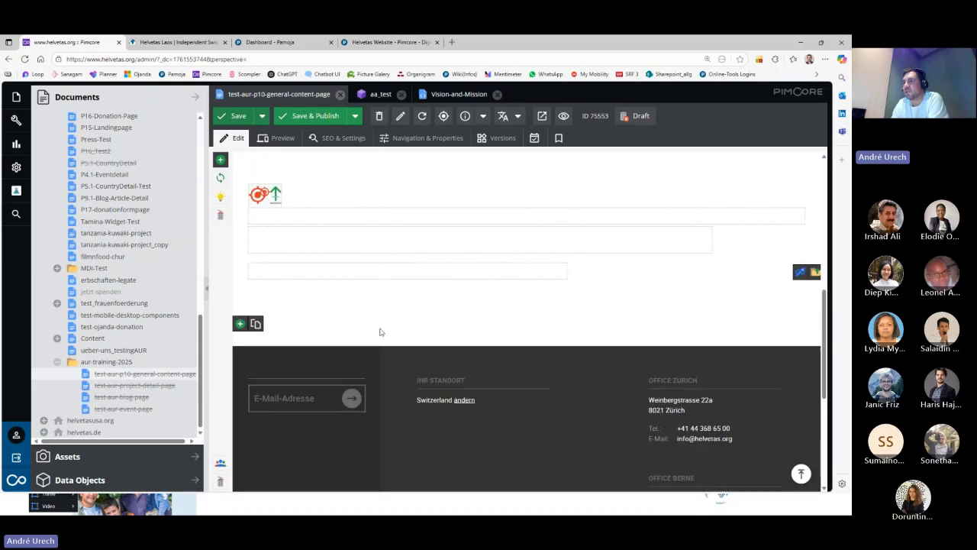
{"action": "scroll", "coordinate": [378, 324], "scroll_direction": "down", "scroll_amount": 2}
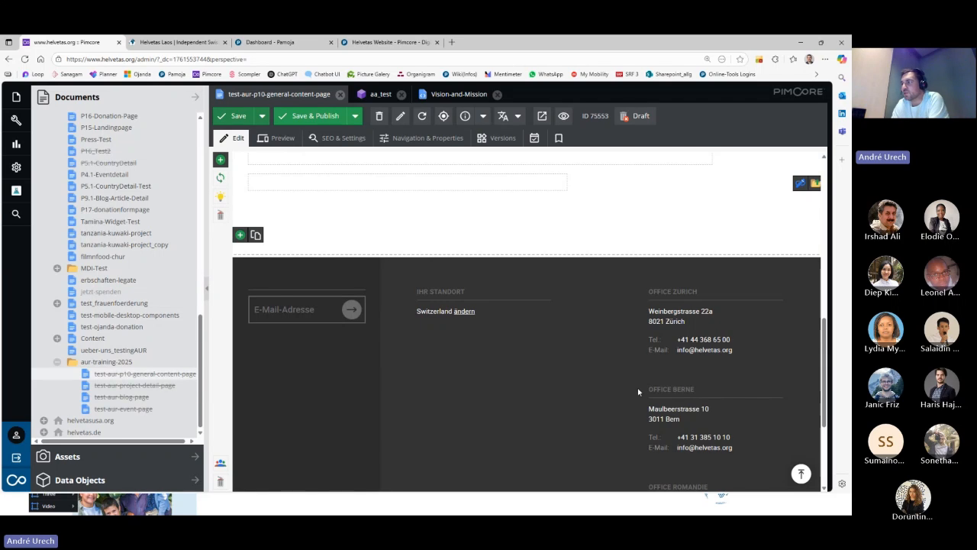
{"action": "scroll", "coordinate": [506, 354], "scroll_direction": "up", "scroll_amount": 10}
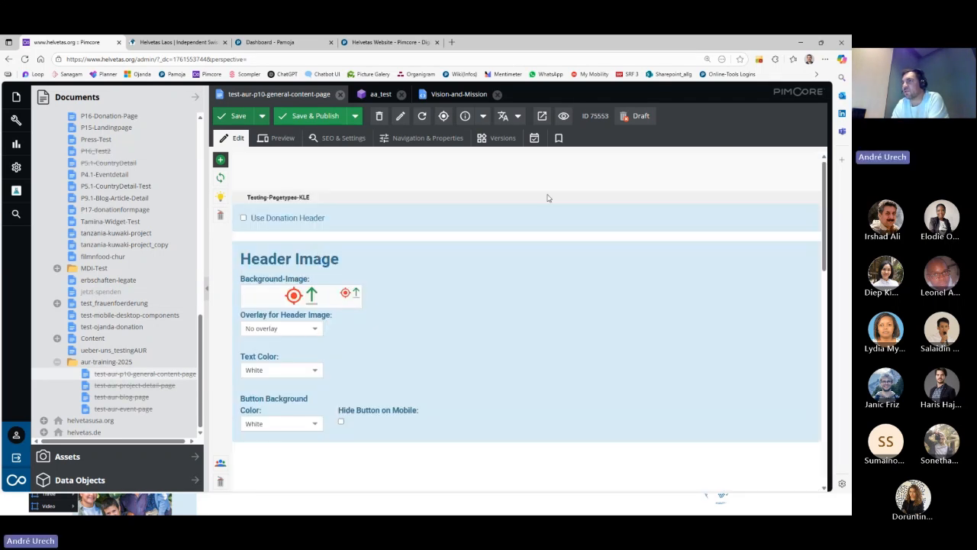
- Preview test-aur-p10-general-content-page and dismiss the country selection popup to see the page layout
{"action": "left_click", "coordinate": [279, 138]}
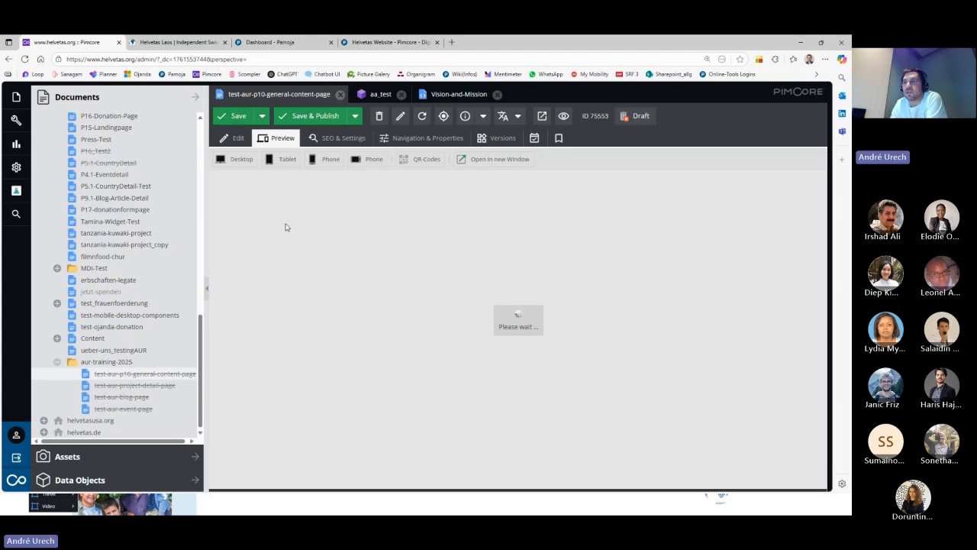
{"action": "scroll", "coordinate": [148, 251], "scroll_direction": "up", "scroll_amount": 1}
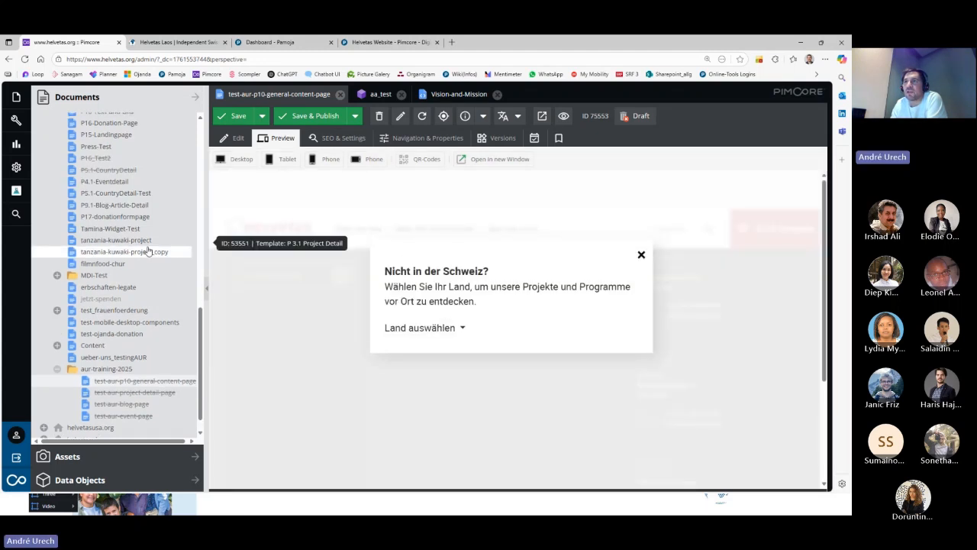
{"action": "scroll", "coordinate": [153, 249], "scroll_direction": "up", "scroll_amount": 15}
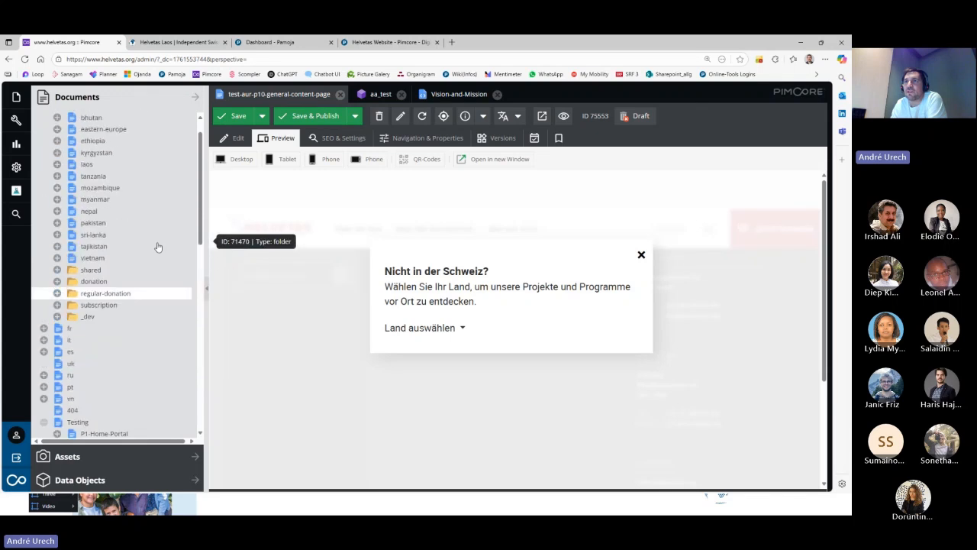
{"action": "scroll", "coordinate": [158, 246], "scroll_direction": "up", "scroll_amount": 2}
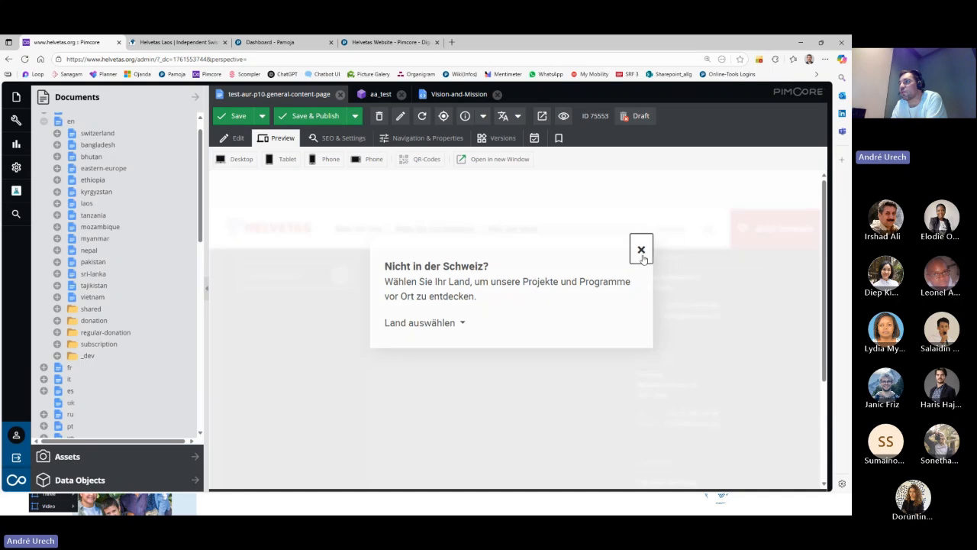
{"action": "left_click", "coordinate": [641, 250]}
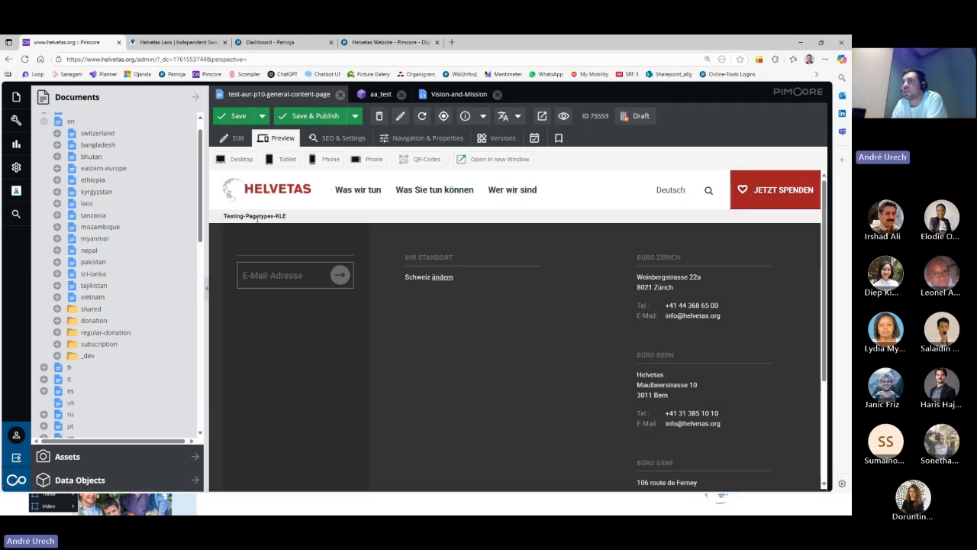
- Return test-aur-p10-general-content-page to edit mode and review its donation header and header image settings
{"action": "left_click", "coordinate": [236, 140]}
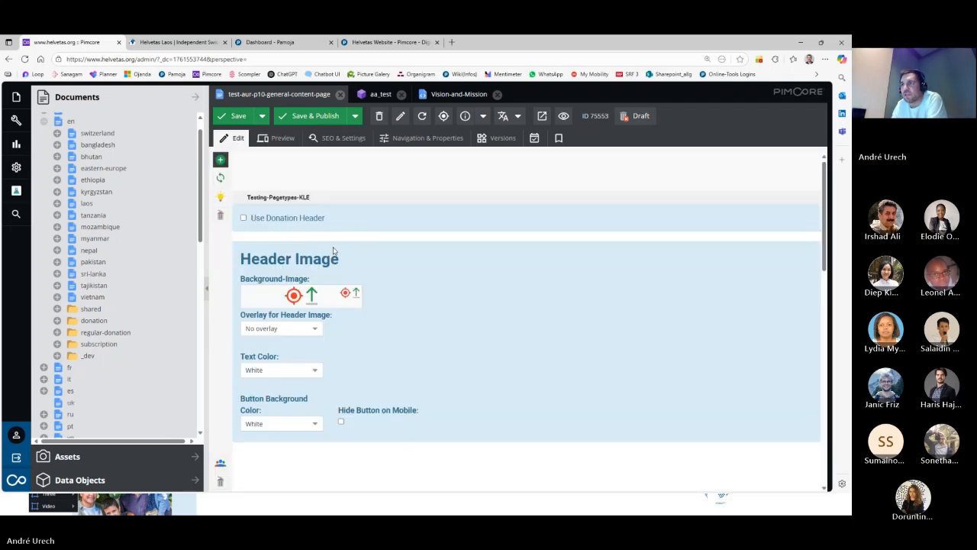
{"action": "scroll", "coordinate": [336, 242], "scroll_direction": "down", "scroll_amount": 1}
{"action": "scroll", "coordinate": [336, 242], "scroll_direction": "up", "scroll_amount": 1}
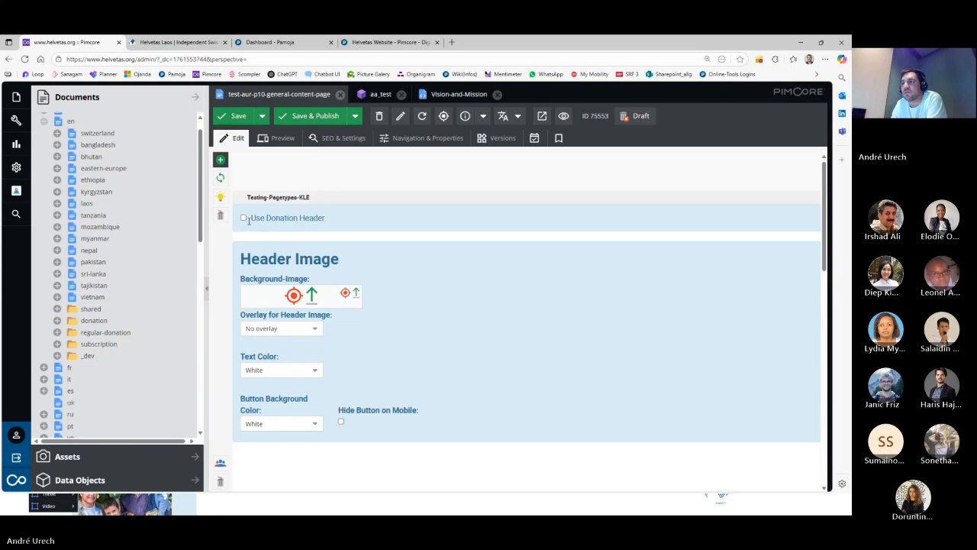
- Use the BFA-PAPEA photo from the Images asset folder as the header's background image
{"action": "scroll", "coordinate": [249, 221], "scroll_direction": "down", "scroll_amount": 1}
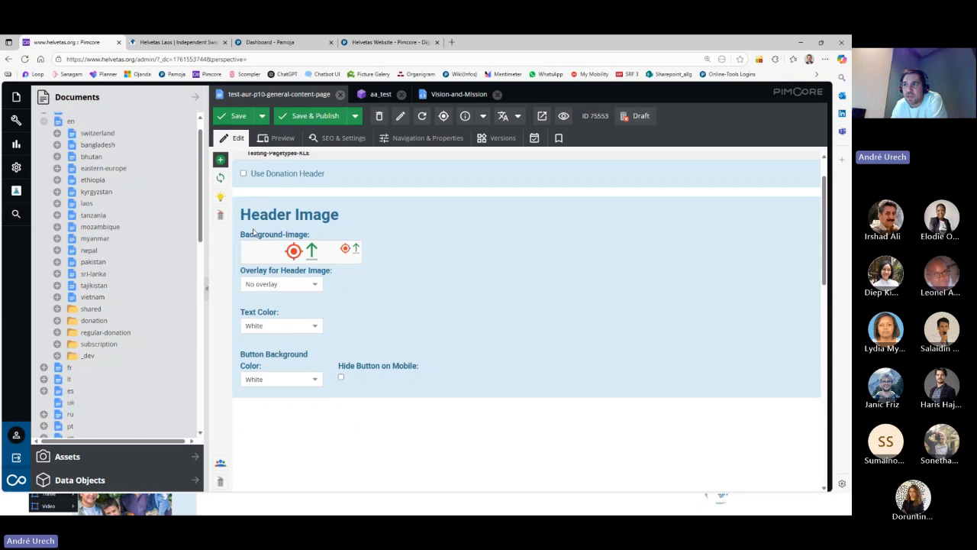
{"action": "left_click", "coordinate": [67, 456]}
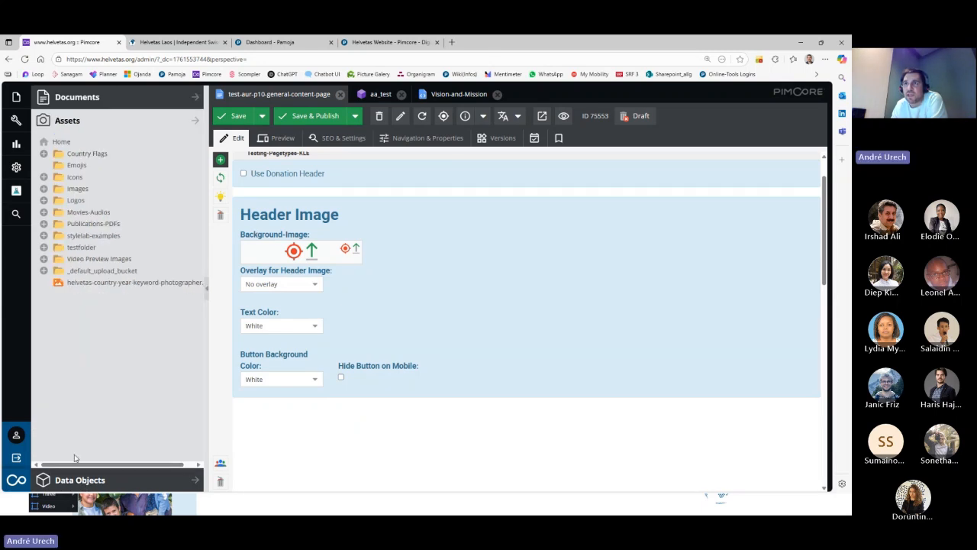
{"action": "left_click", "coordinate": [44, 190]}
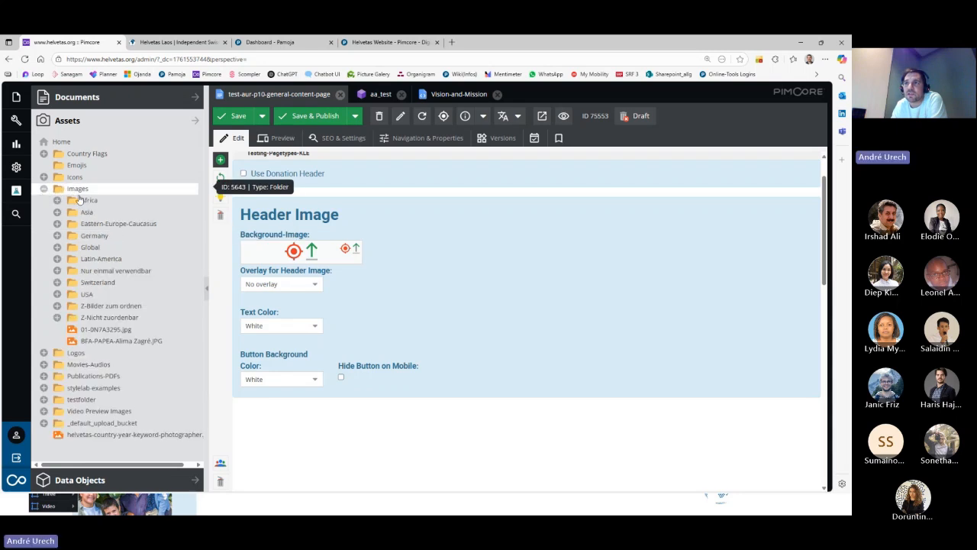
{"action": "mouse_move", "coordinate": [134, 344]}
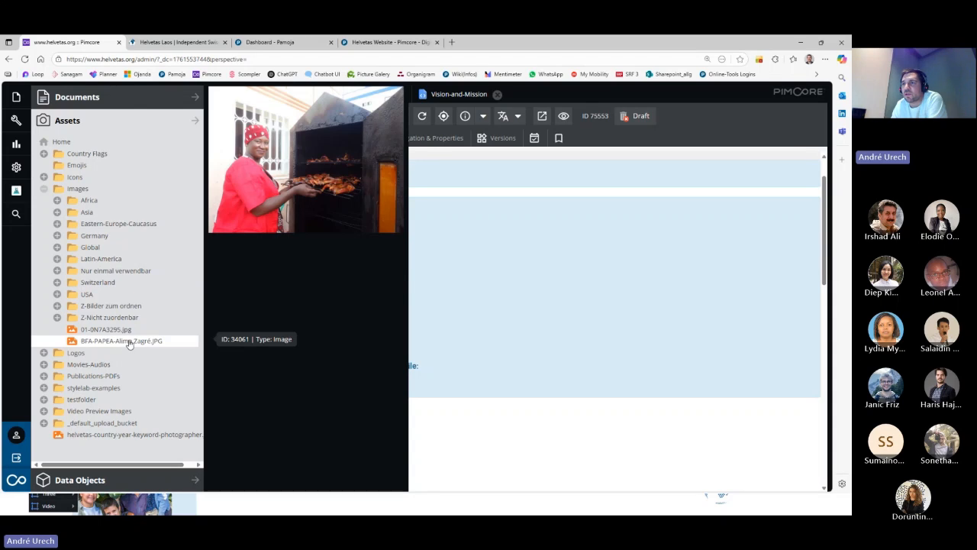
{"action": "left_click_drag", "start_coordinate": [130, 344], "coordinate": [292, 250]}
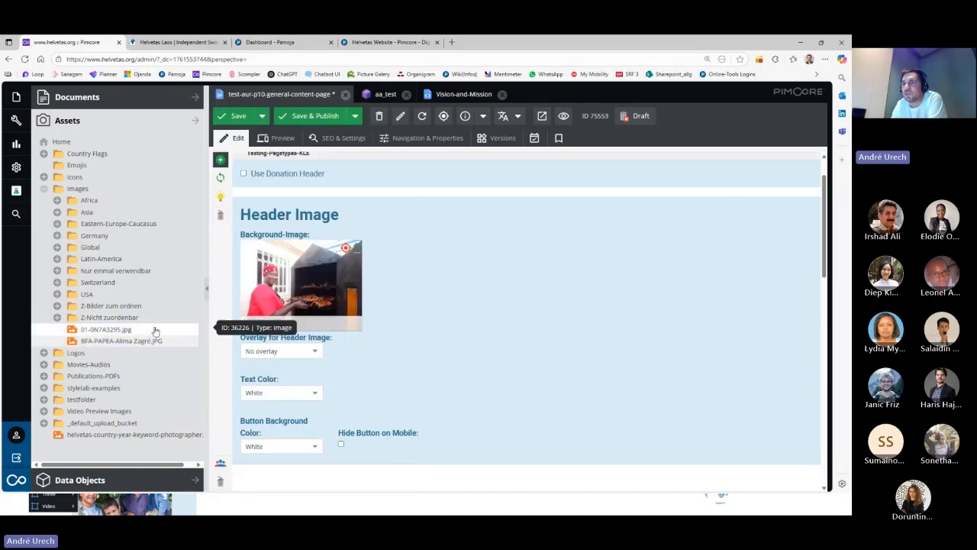
{"action": "left_click", "coordinate": [139, 343]}
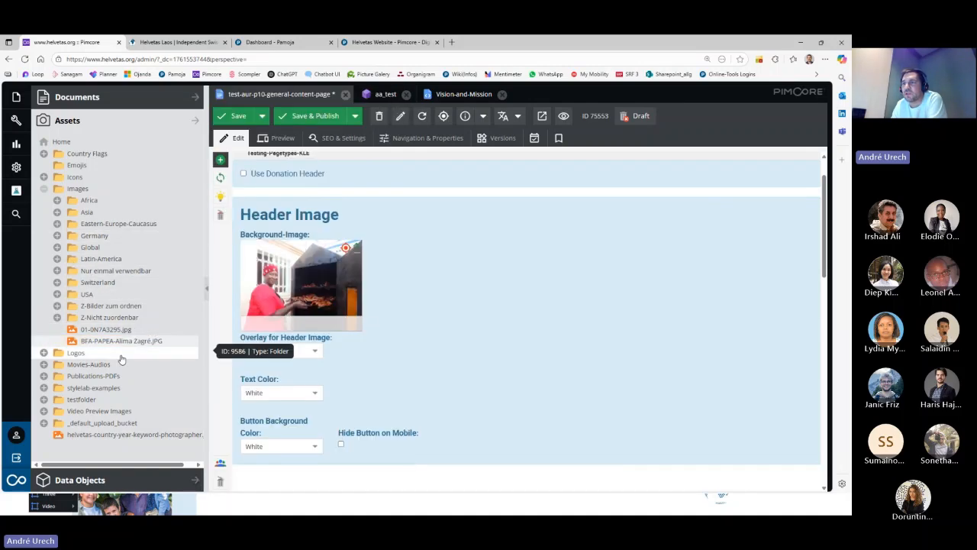
{"action": "mouse_move", "coordinate": [118, 345]}
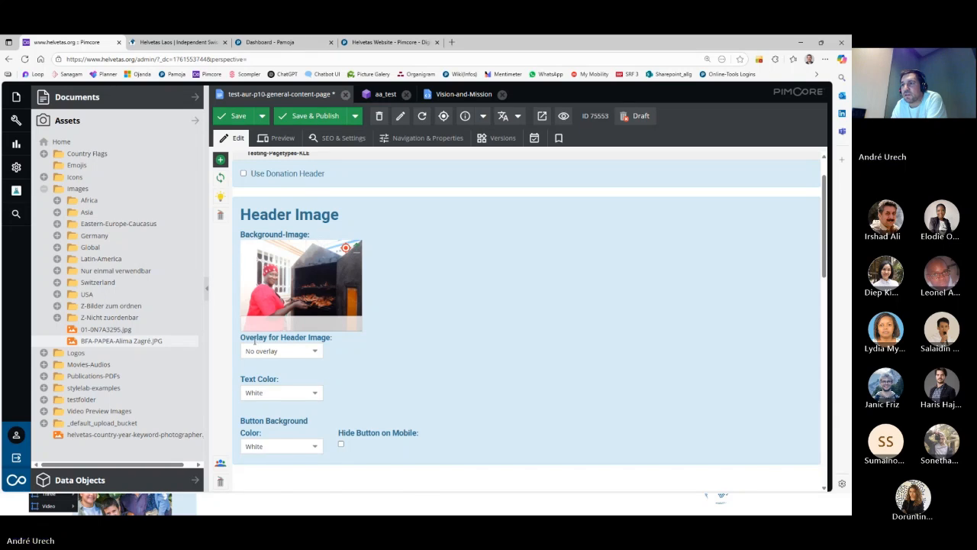
- Set the header image's overlay to White Overlay and check its effect on the header photo
{"action": "left_click", "coordinate": [313, 352]}
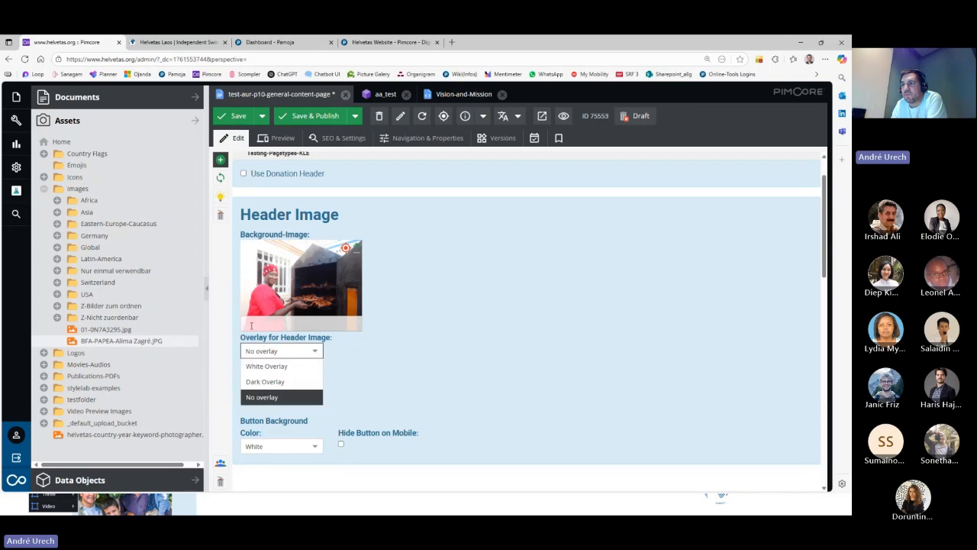
{"action": "left_click", "coordinate": [448, 359]}
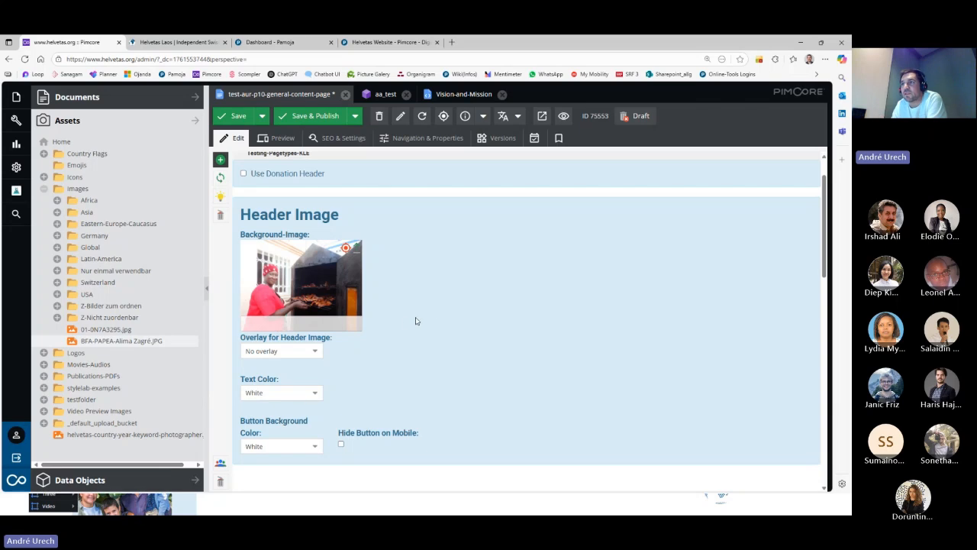
{"action": "left_click", "coordinate": [313, 351]}
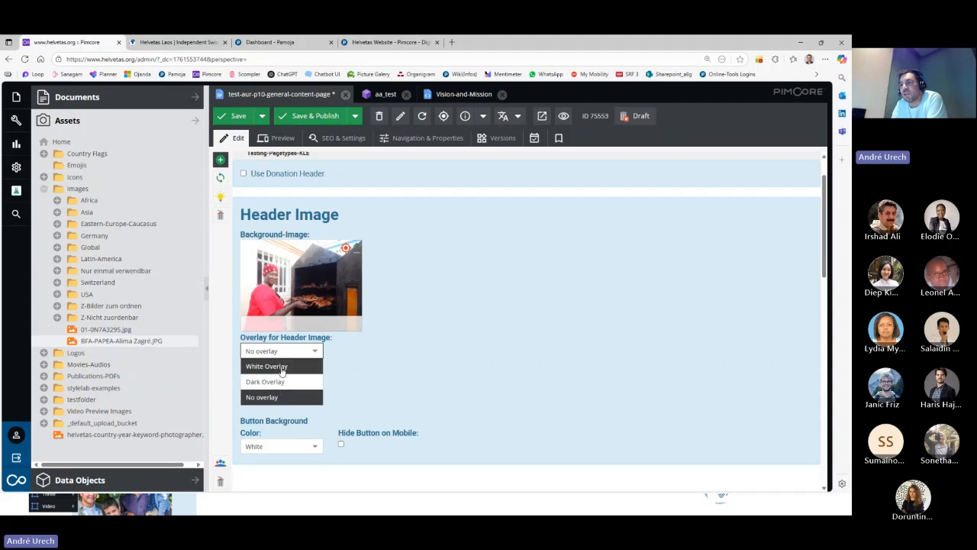
{"action": "left_click", "coordinate": [281, 366]}
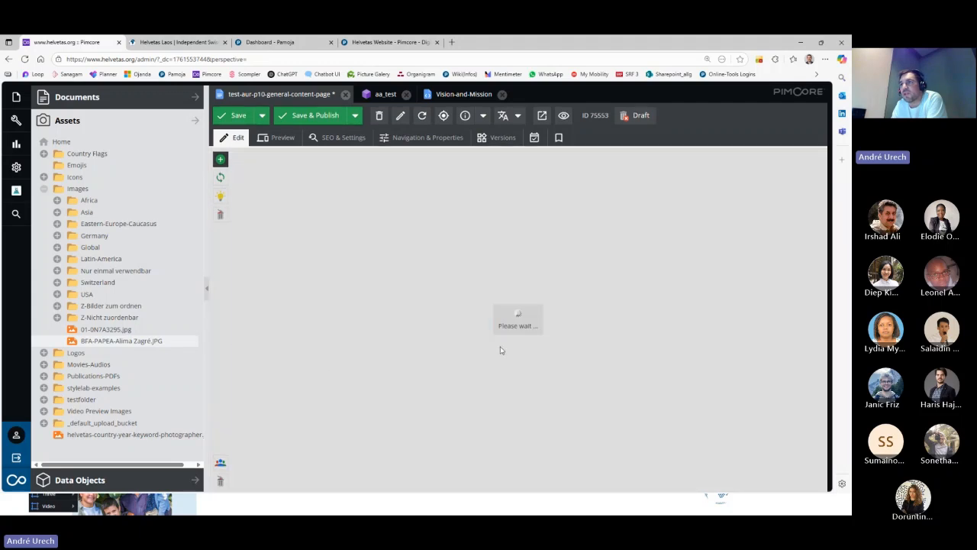
{"action": "scroll", "coordinate": [445, 305], "scroll_direction": "down", "scroll_amount": 10}
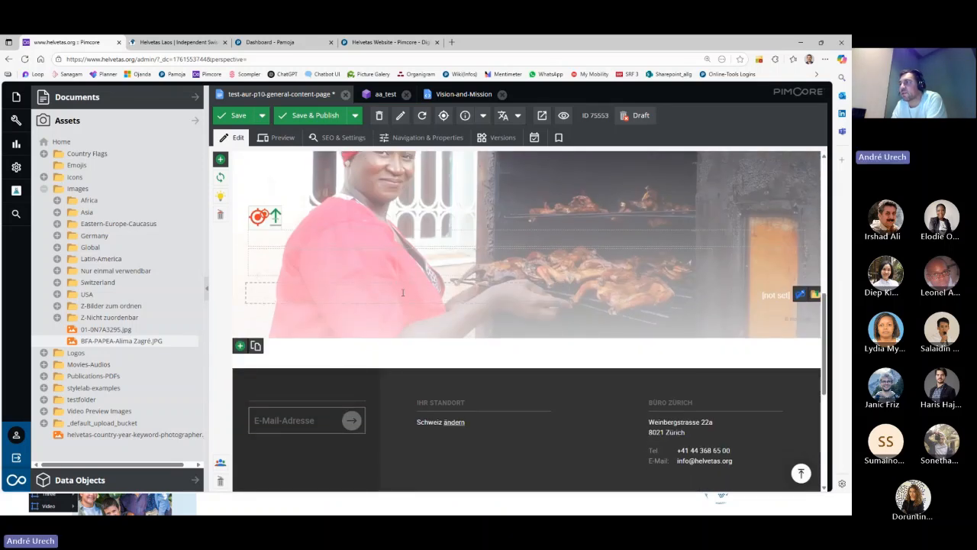
{"action": "scroll", "coordinate": [382, 313], "scroll_direction": "up", "scroll_amount": 1}
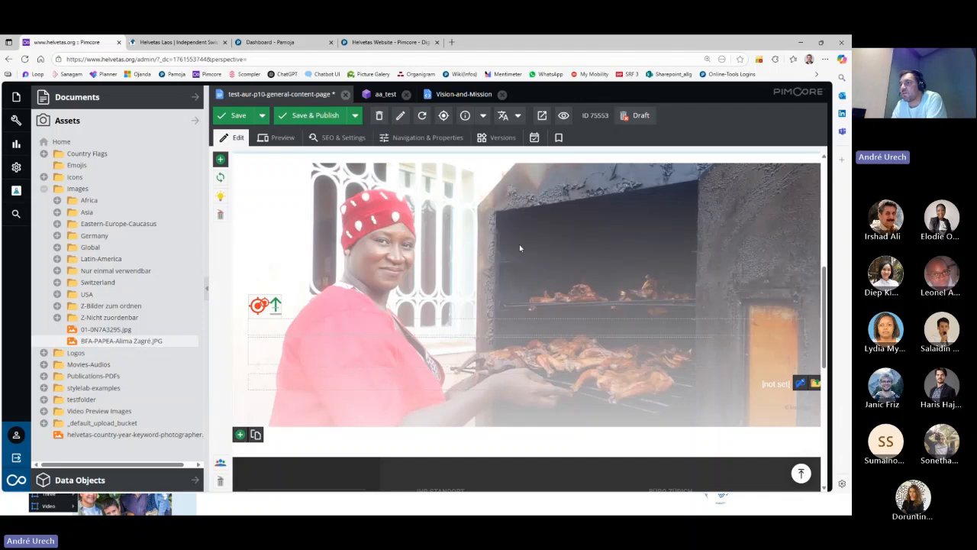
{"action": "scroll", "coordinate": [286, 366], "scroll_direction": "up", "scroll_amount": 2}
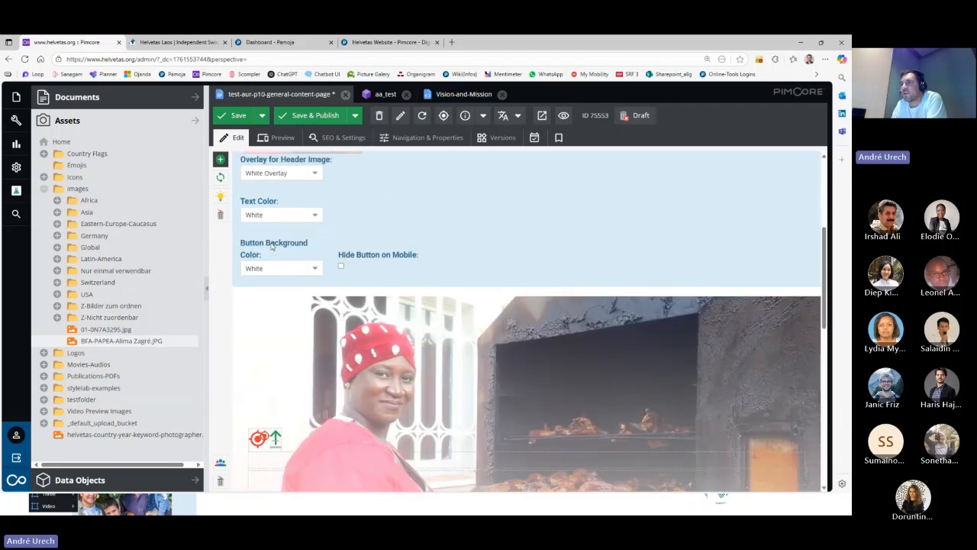
- Enter "dfdfdfdfdfdf" as the main title over the header image
{"action": "left_click", "coordinate": [314, 217]}
{"action": "left_click", "coordinate": [449, 217]}
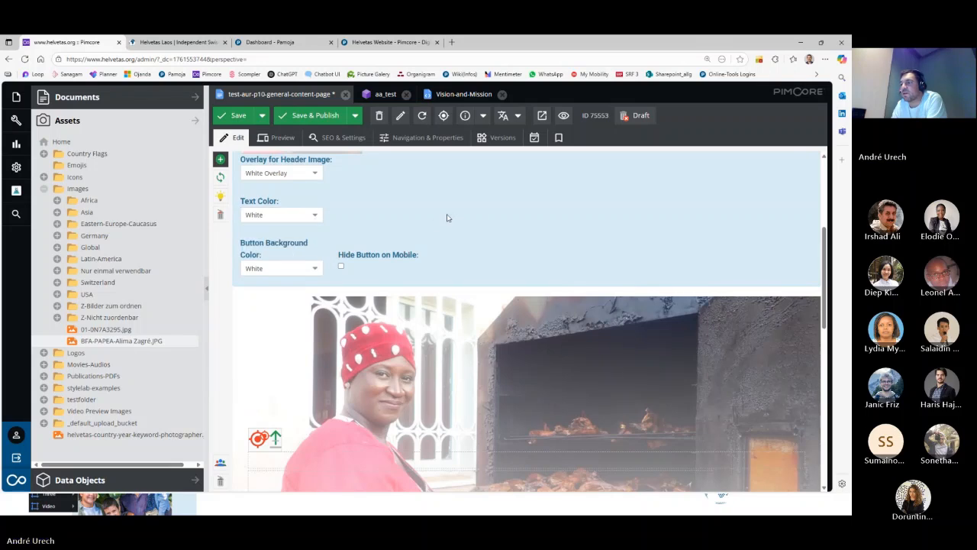
{"action": "scroll", "coordinate": [447, 240], "scroll_direction": "down", "scroll_amount": 3}
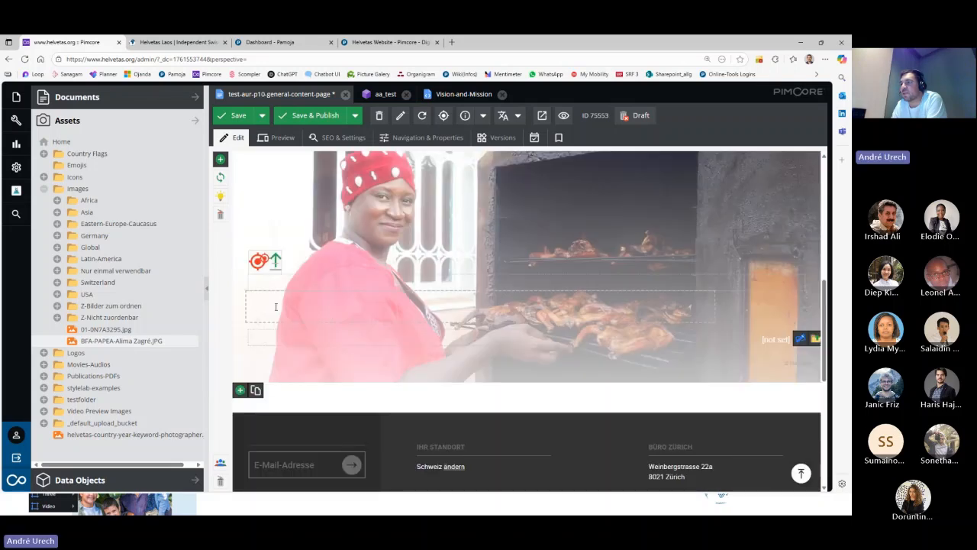
{"action": "left_click", "coordinate": [320, 312]}
{"action": "type", "text": "dfdfdfdfdfdf"}
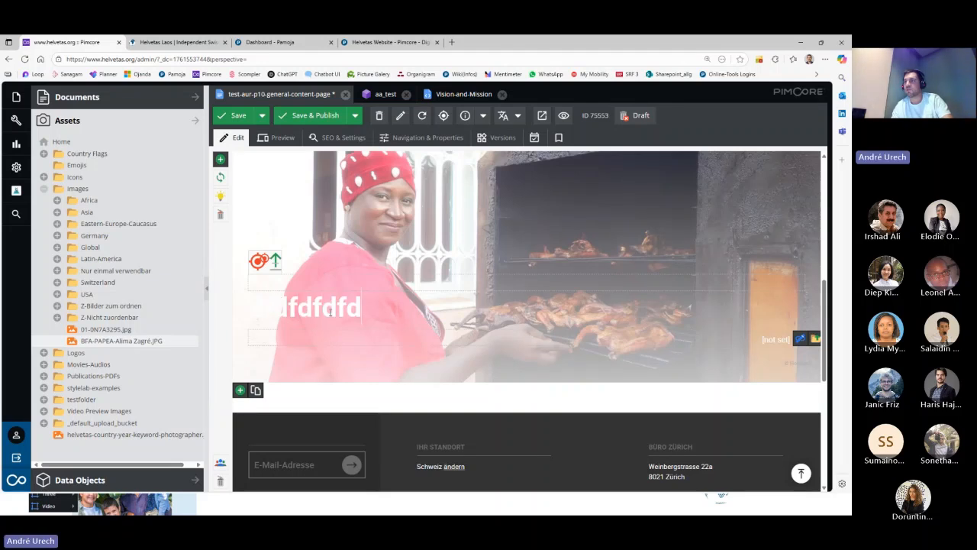
- Set the header's text color to Dark Grey and check the title's legibility over the photo
{"action": "double_click", "coordinate": [325, 308]}
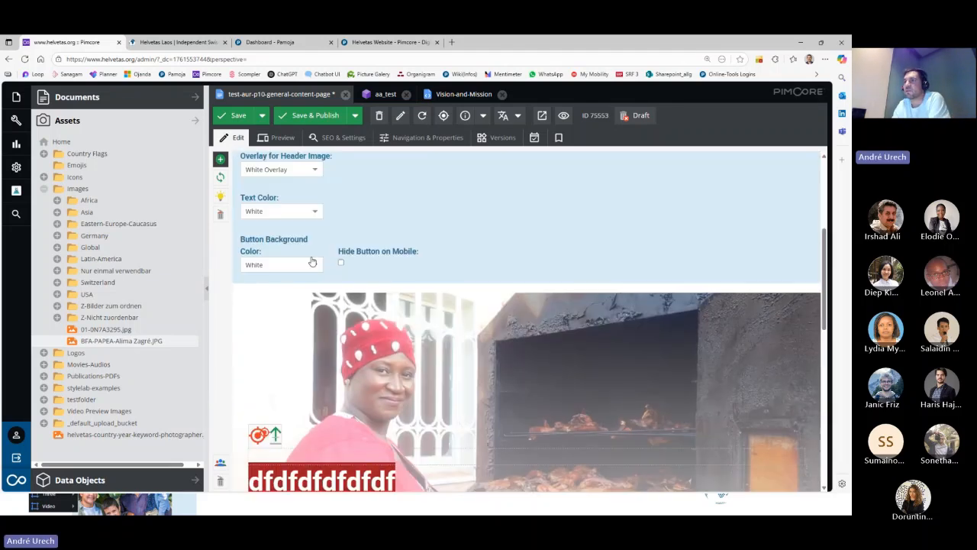
{"action": "left_click", "coordinate": [313, 216]}
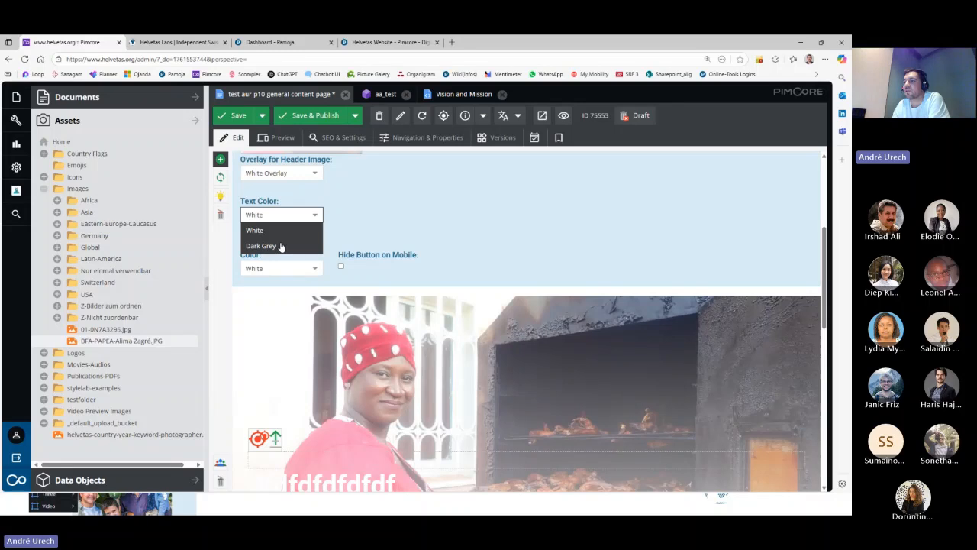
{"action": "left_click", "coordinate": [281, 246]}
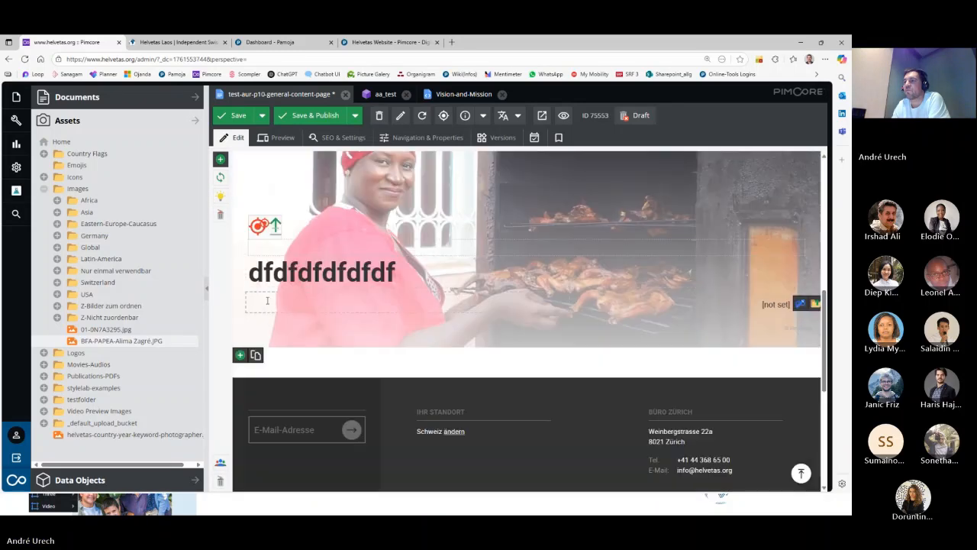
{"action": "scroll", "coordinate": [348, 291], "scroll_direction": "up", "scroll_amount": 1}
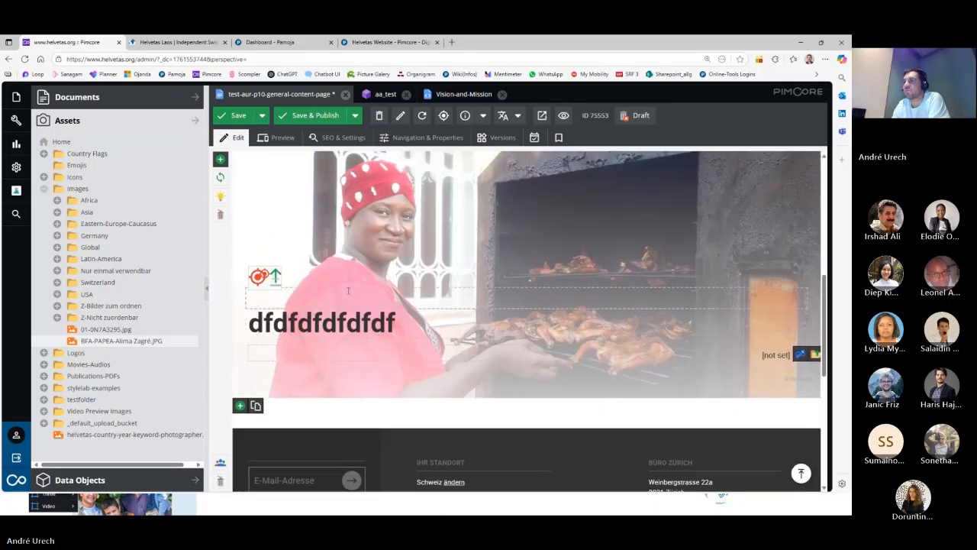
{"action": "scroll", "coordinate": [348, 291], "scroll_direction": "up", "scroll_amount": 3}
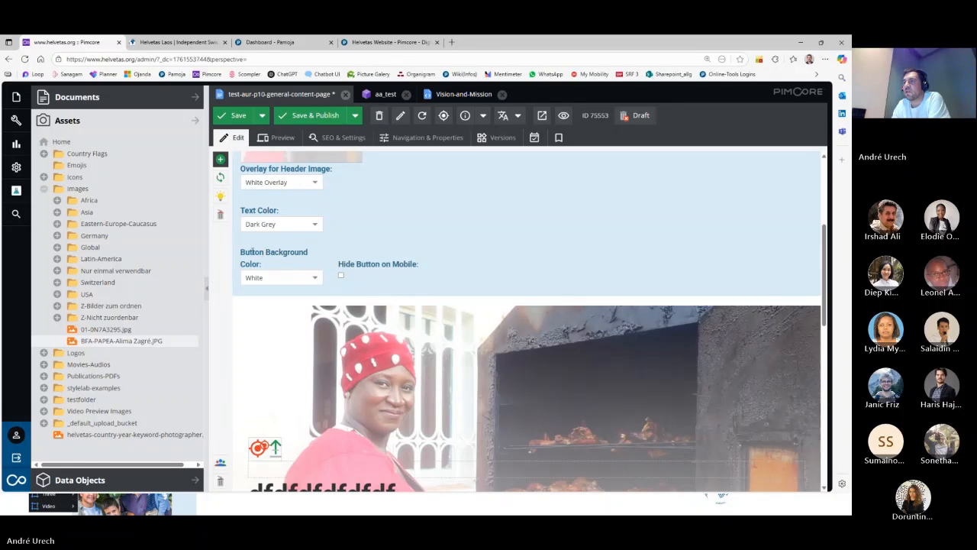
{"action": "scroll", "coordinate": [450, 246], "scroll_direction": "down", "scroll_amount": 3}
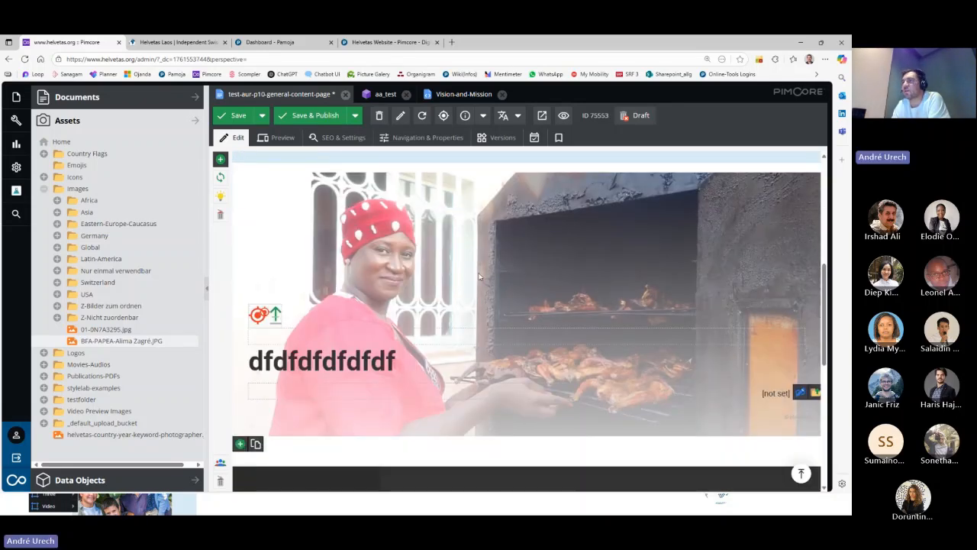
- Enter "text 1" above the header title and "subheader" in the field below it
{"action": "scroll", "coordinate": [348, 233], "scroll_direction": "up", "scroll_amount": 1}
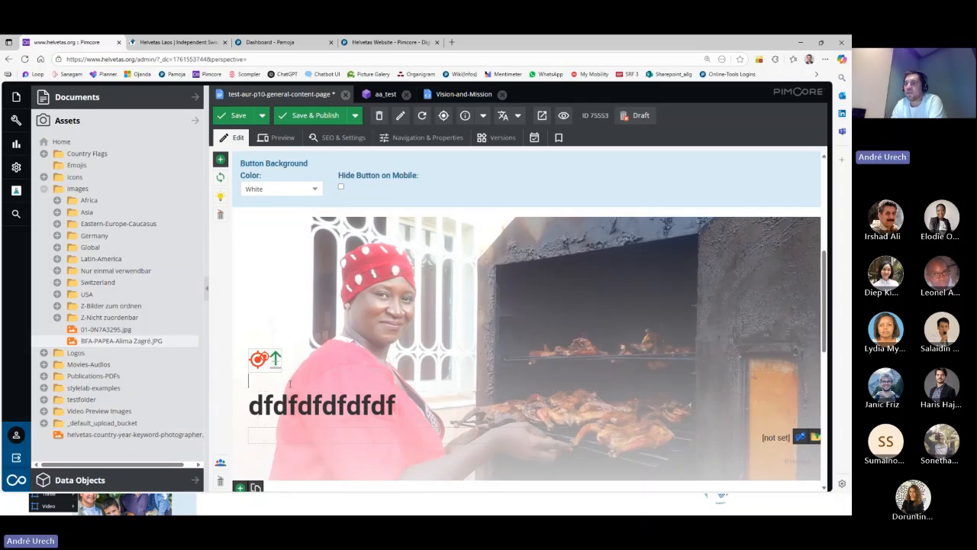
{"action": "left_click", "coordinate": [268, 434]}
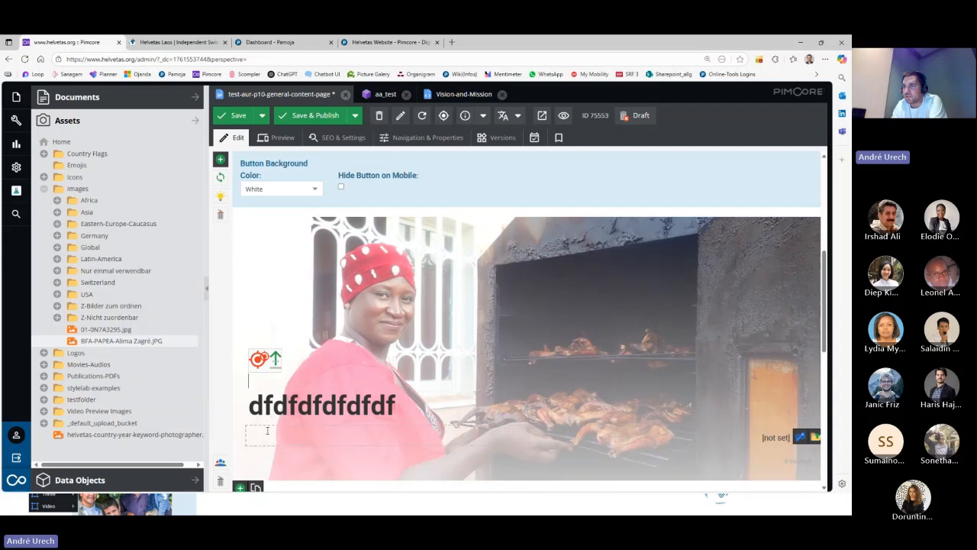
{"action": "left_click", "coordinate": [281, 383]}
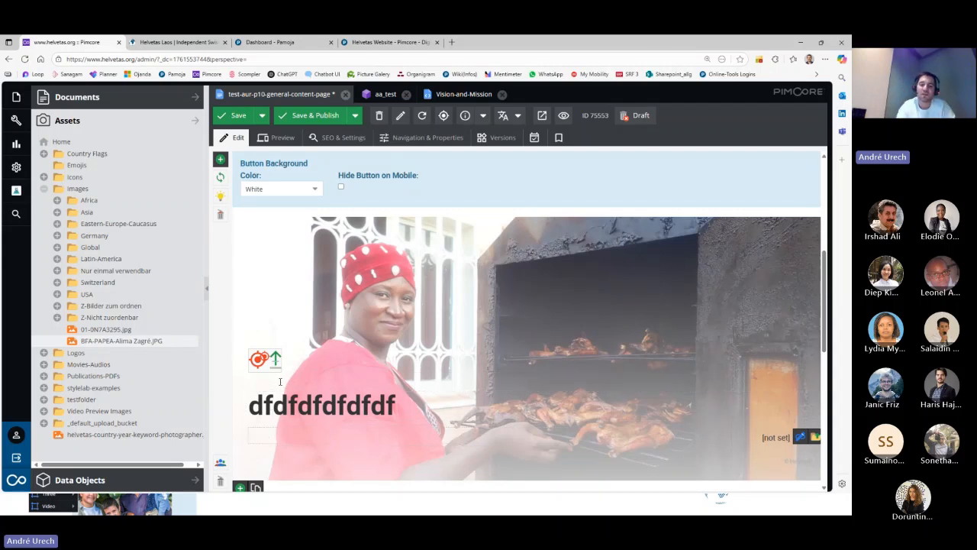
{"action": "type", "text": "text 1"}
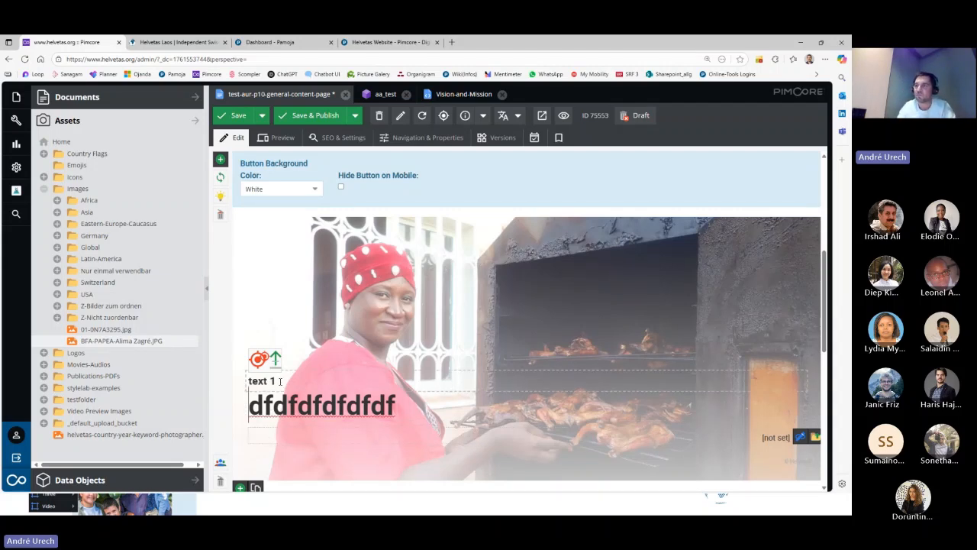
{"action": "left_click", "coordinate": [272, 428]}
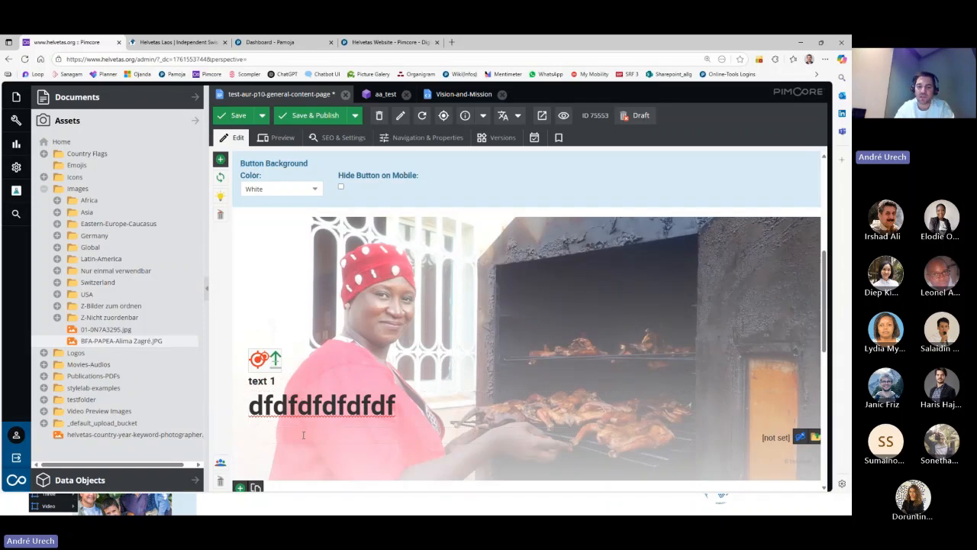
{"action": "type", "text": "s"}
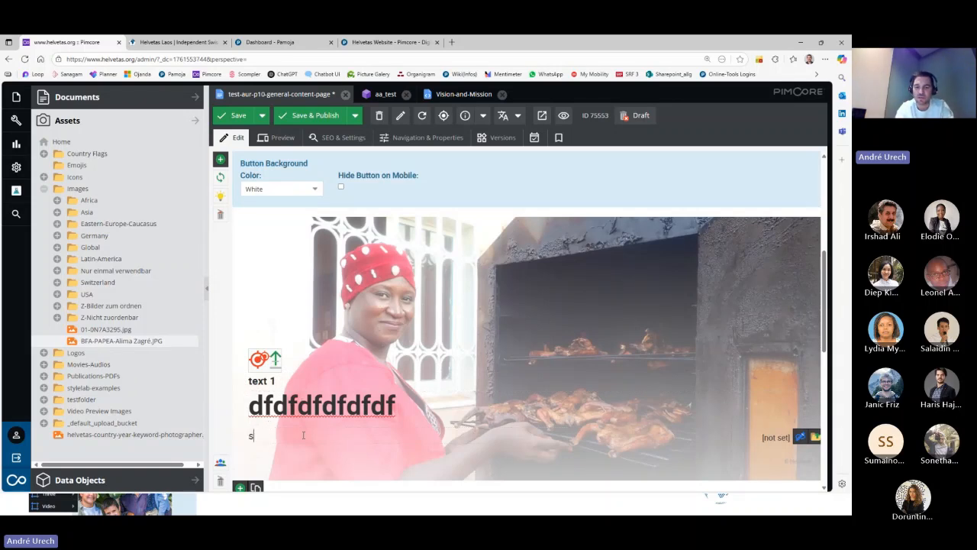
{"action": "type", "text": "ubheader"}
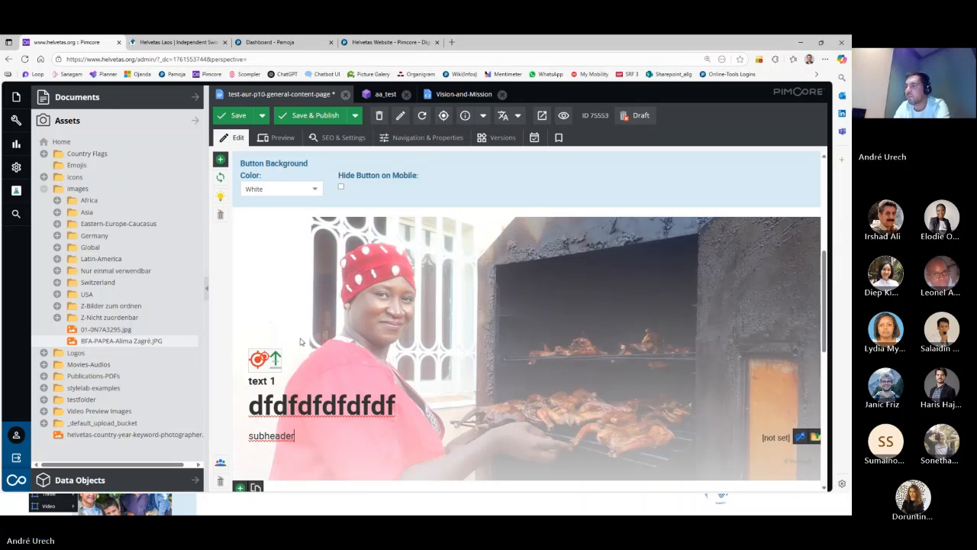
- Preview the page with its header photo and texts, and return to edit mode
{"action": "left_click", "coordinate": [281, 138]}
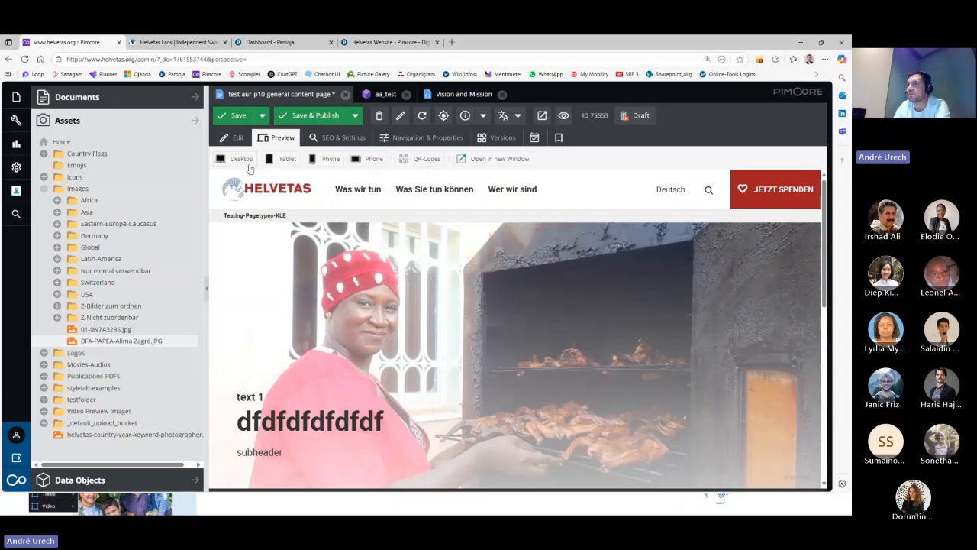
{"action": "scroll", "coordinate": [327, 228], "scroll_direction": "down", "scroll_amount": 2}
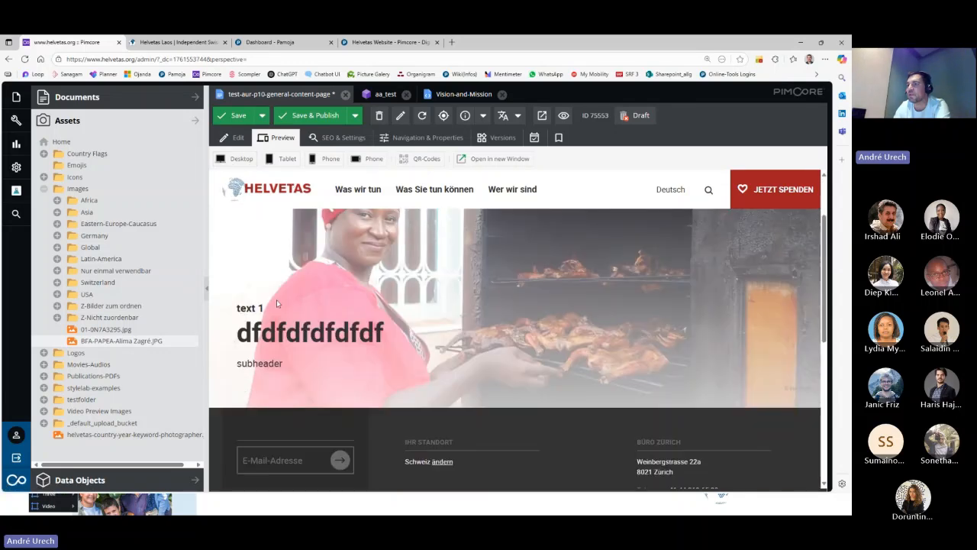
{"action": "left_click", "coordinate": [231, 138]}
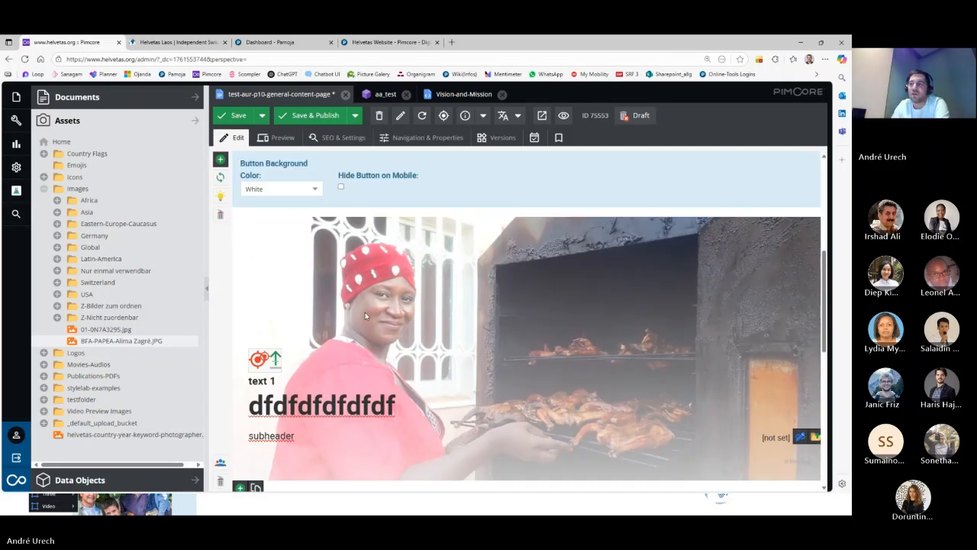
- Look at the content element types available below the header, and check the presentation slide on the most important content areas
{"action": "scroll", "coordinate": [377, 308], "scroll_direction": "down", "scroll_amount": 1}
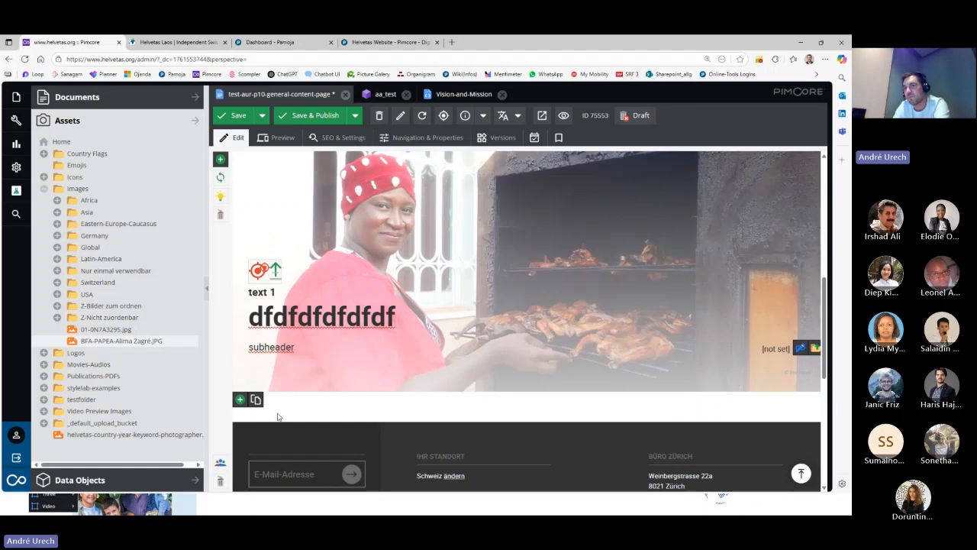
{"action": "left_click", "coordinate": [240, 400]}
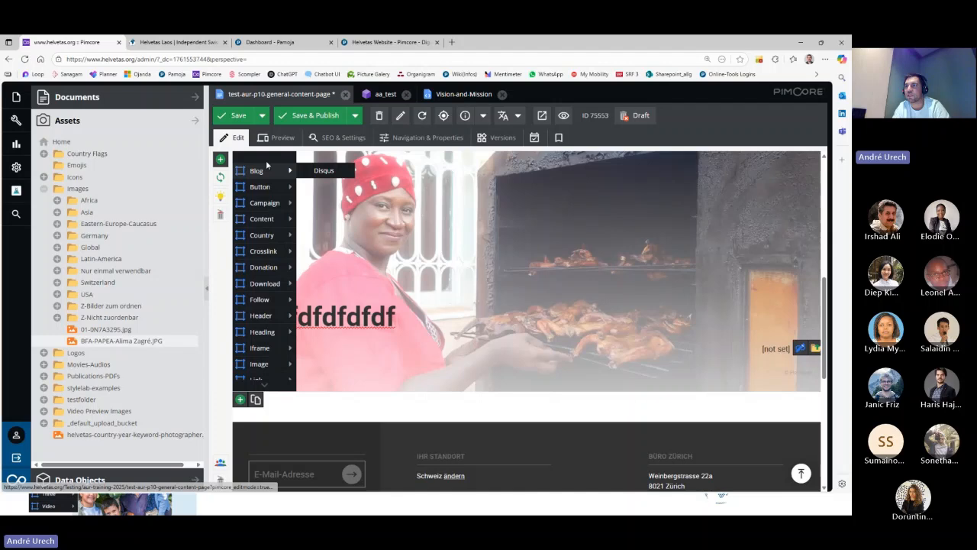
{"action": "left_click", "coordinate": [275, 363]}
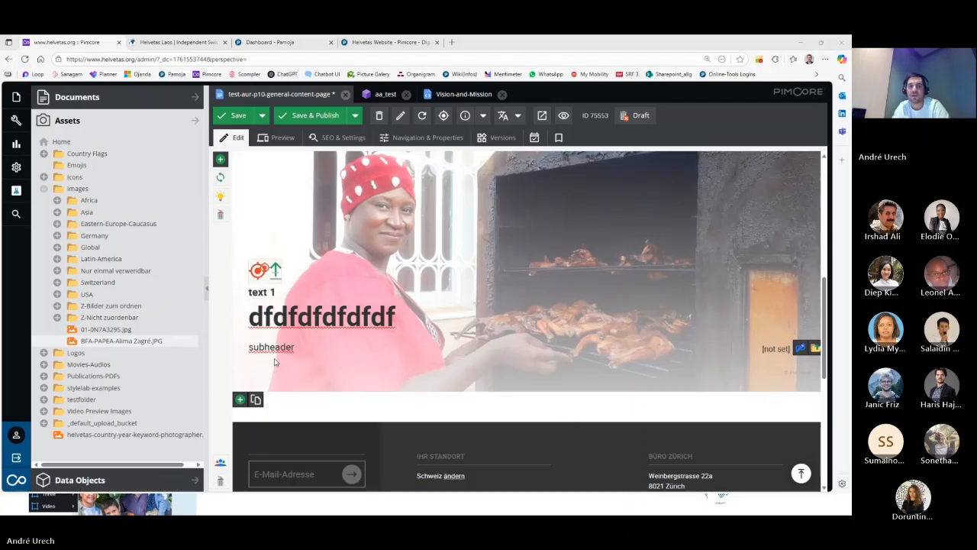
{"action": "key", "text": "alt+Tab"}
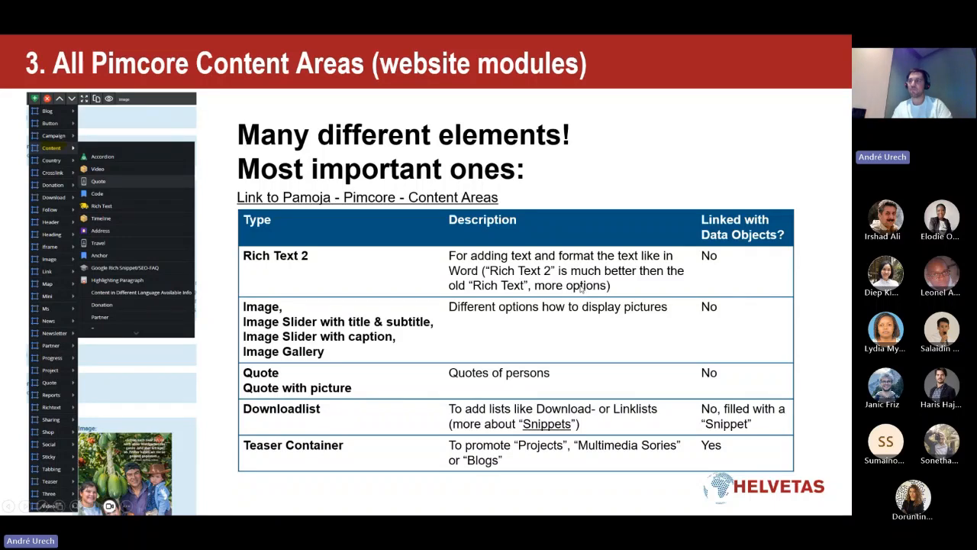
{"action": "key", "text": "alt+Tab"}
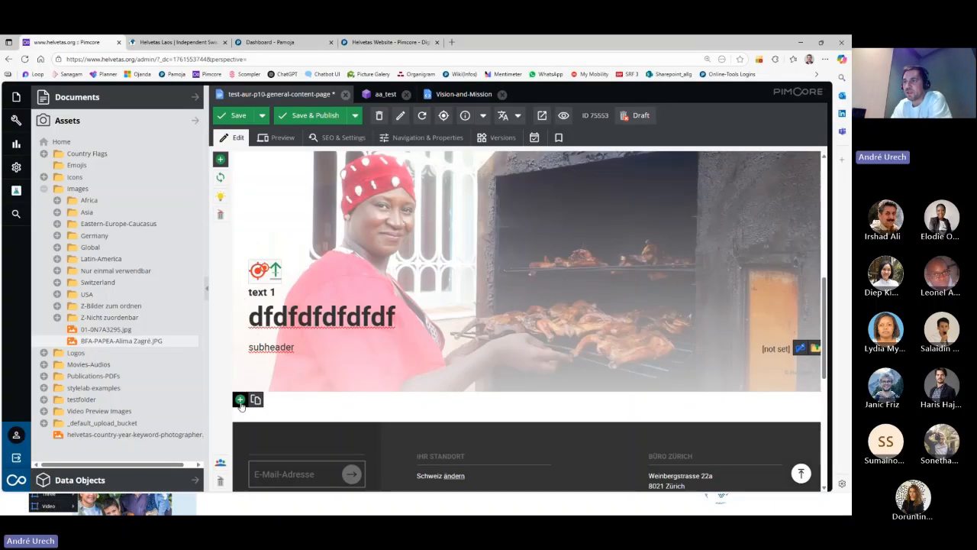
- Add a Rich Text V2 element from the Richtext group below the page header
{"action": "left_click", "coordinate": [241, 399]}
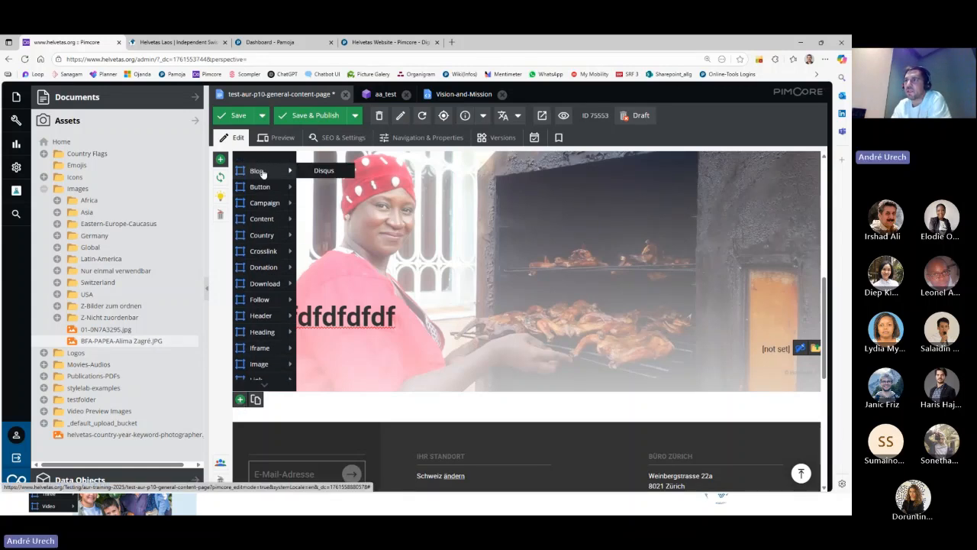
{"action": "mouse_move", "coordinate": [268, 220]}
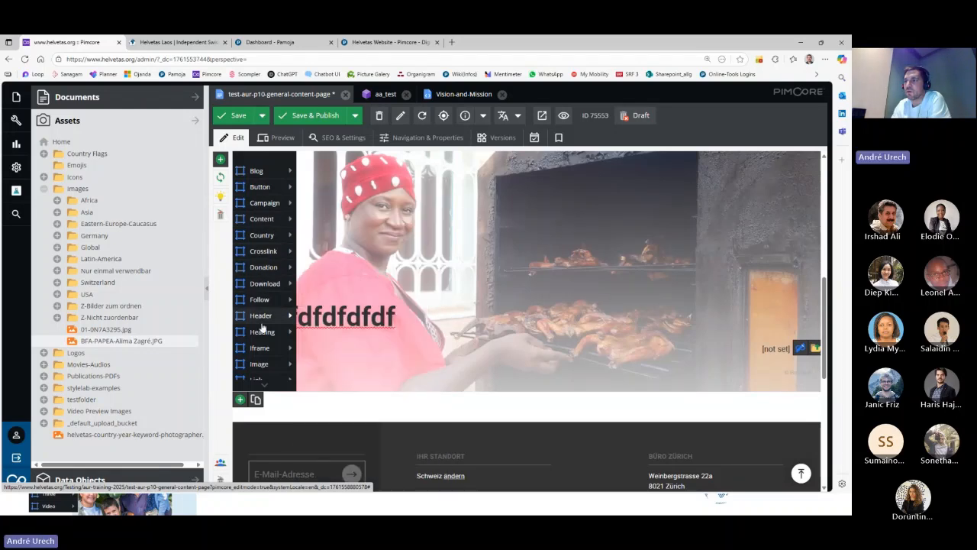
{"action": "scroll", "coordinate": [266, 386], "scroll_direction": "down", "scroll_amount": 2}
{"action": "scroll", "coordinate": [264, 388], "scroll_direction": "down", "scroll_amount": 5}
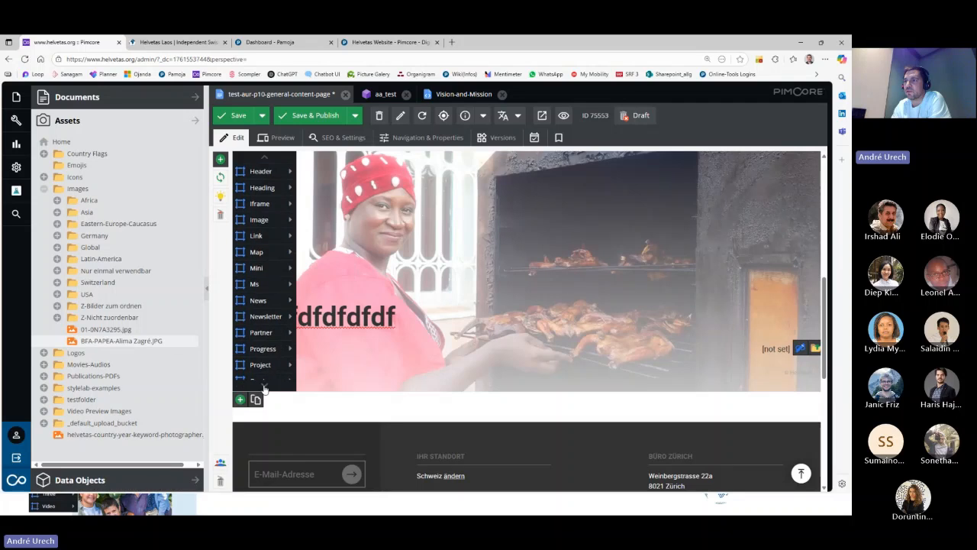
{"action": "scroll", "coordinate": [264, 388], "scroll_direction": "down", "scroll_amount": 5}
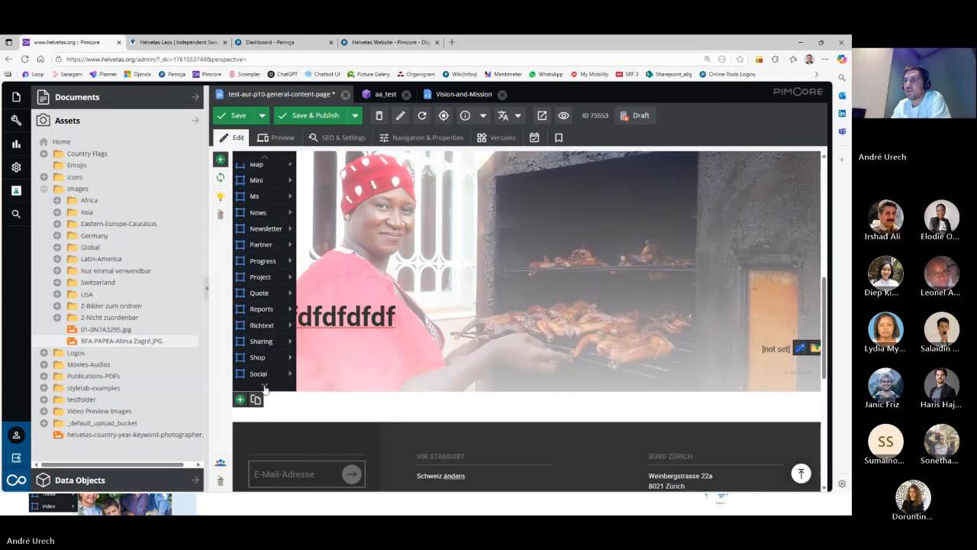
{"action": "scroll", "coordinate": [264, 388], "scroll_direction": "down", "scroll_amount": 2}
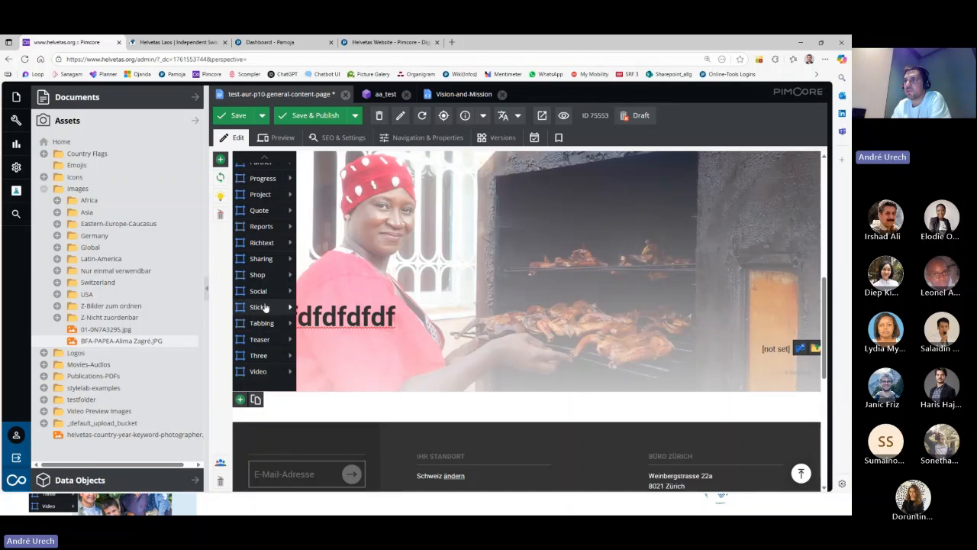
{"action": "mouse_move", "coordinate": [260, 248]}
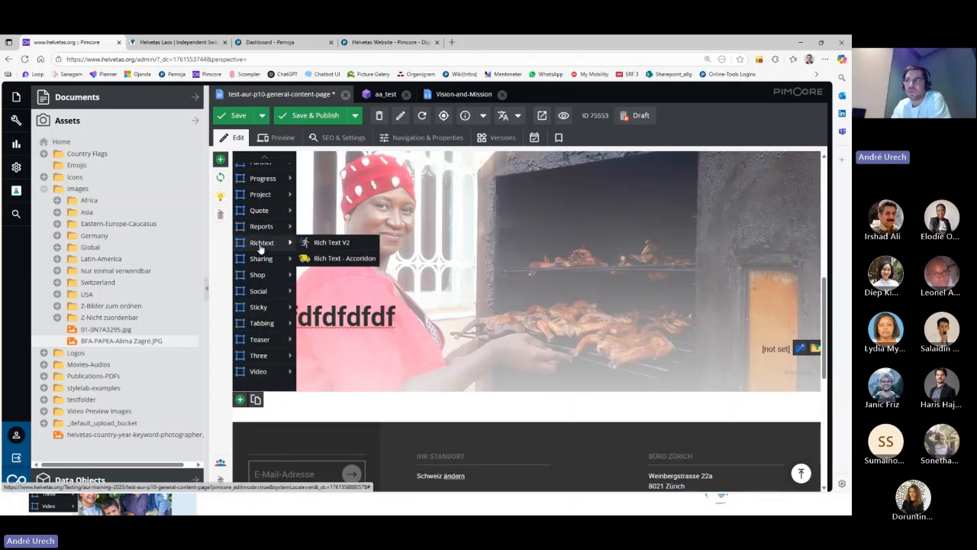
{"action": "left_click", "coordinate": [340, 242]}
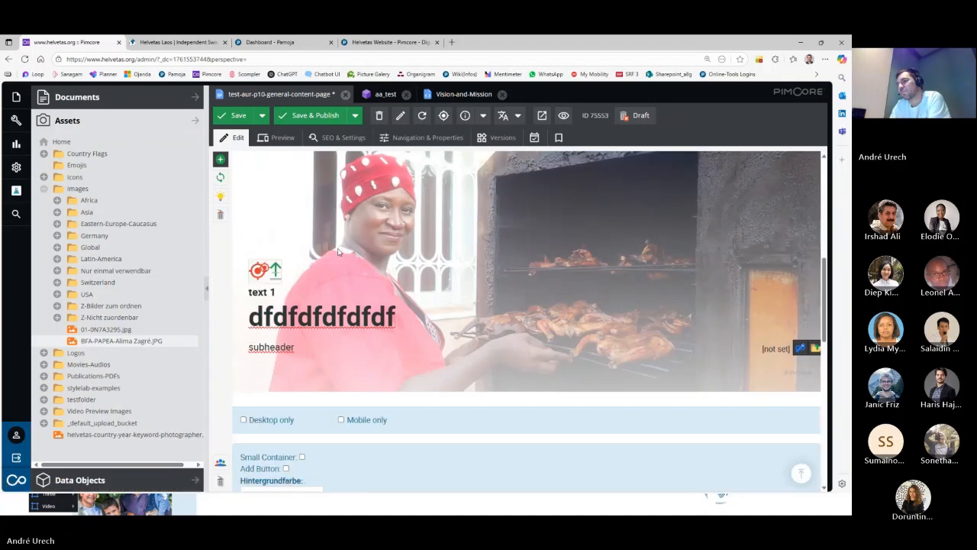
{"action": "scroll", "coordinate": [336, 257], "scroll_direction": "down", "scroll_amount": 2}
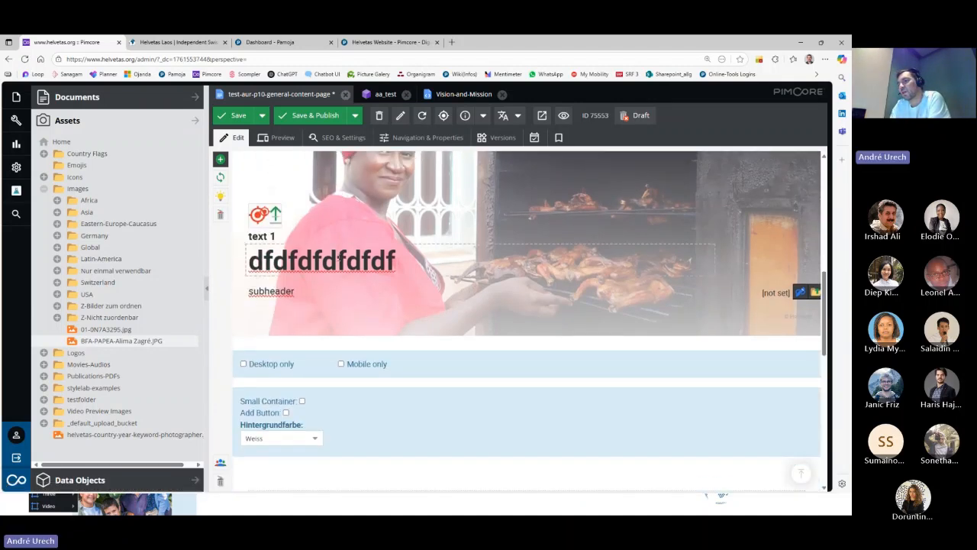
- Check the copy and cut options of the Rich Text V2 element, and close them without choosing one
{"action": "mouse_move", "coordinate": [342, 260]}
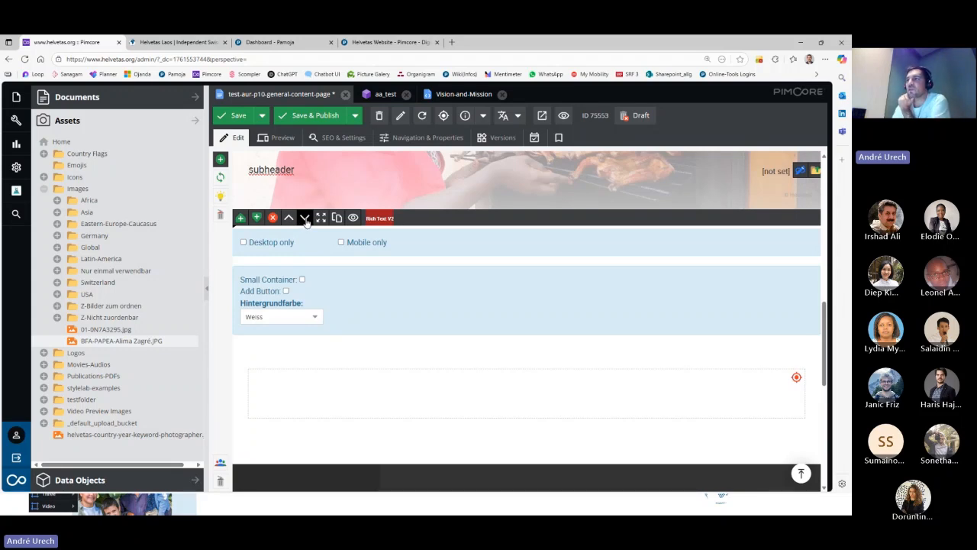
{"action": "mouse_move", "coordinate": [320, 217]}
{"action": "left_mouse_down"}
{"action": "mouse_move", "coordinate": [326, 242]}
{"action": "mouse_move", "coordinate": [319, 196]}
{"action": "mouse_move", "coordinate": [328, 234]}
{"action": "left_mouse_up"}
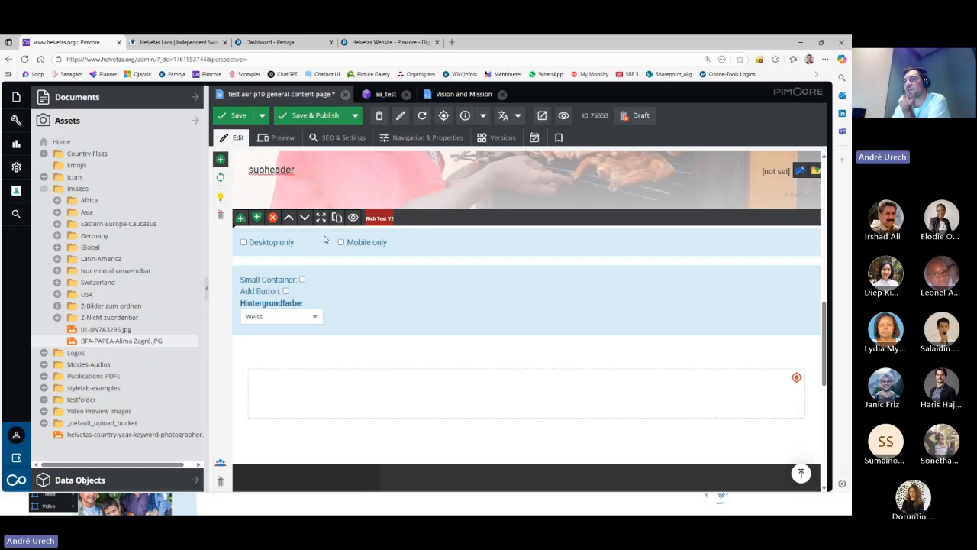
{"action": "left_click", "coordinate": [337, 218]}
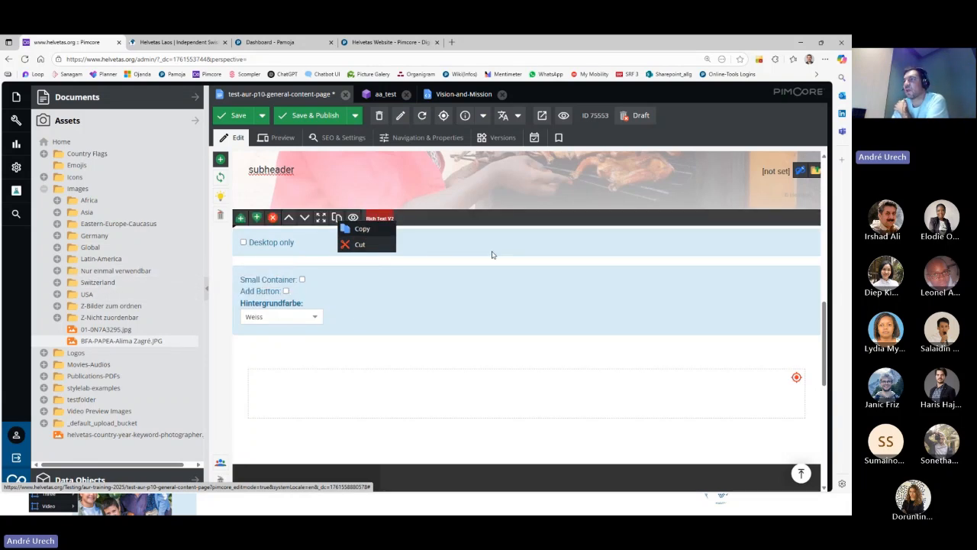
{"action": "left_click", "coordinate": [497, 345]}
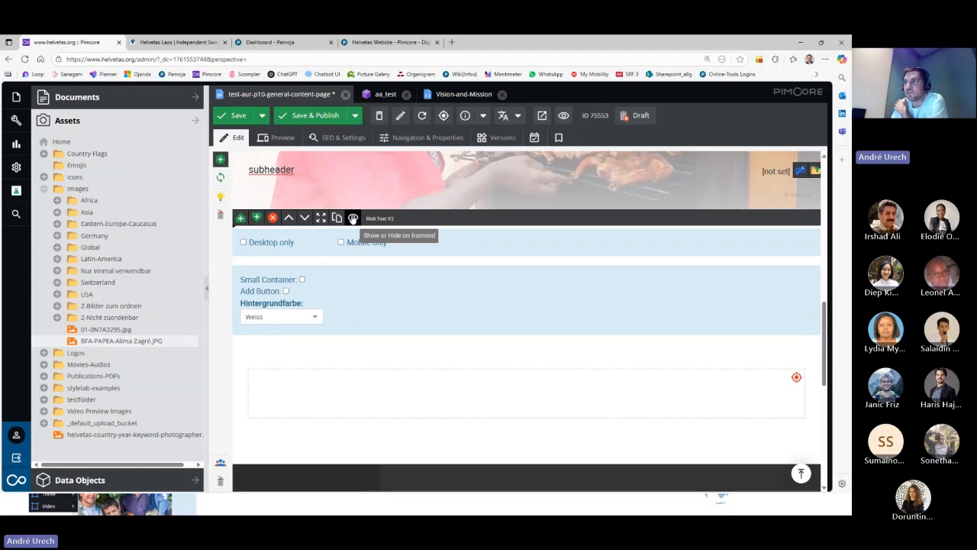
- Enter "The registration opens on January 10." in the Rich Text V2 element
{"action": "left_click", "coordinate": [326, 388]}
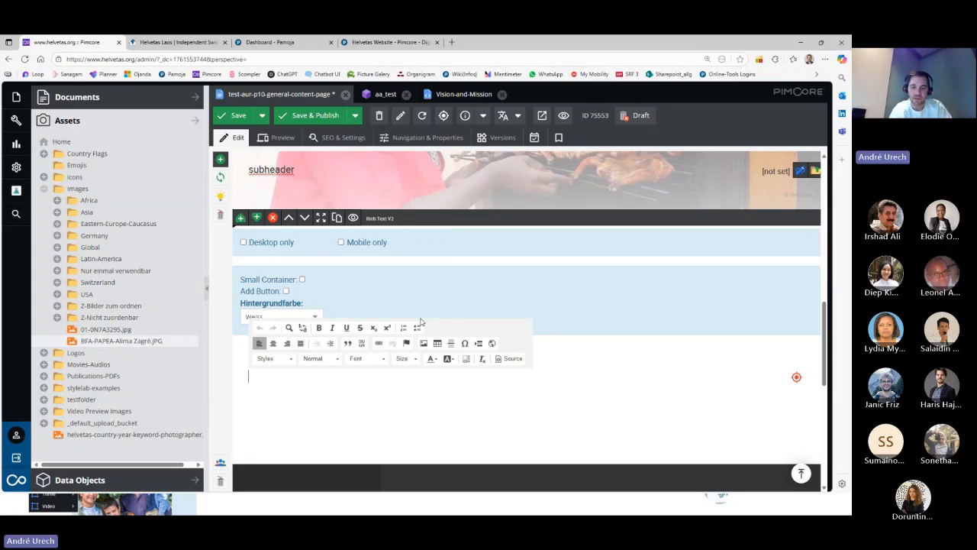
{"action": "type", "text": "The re"}
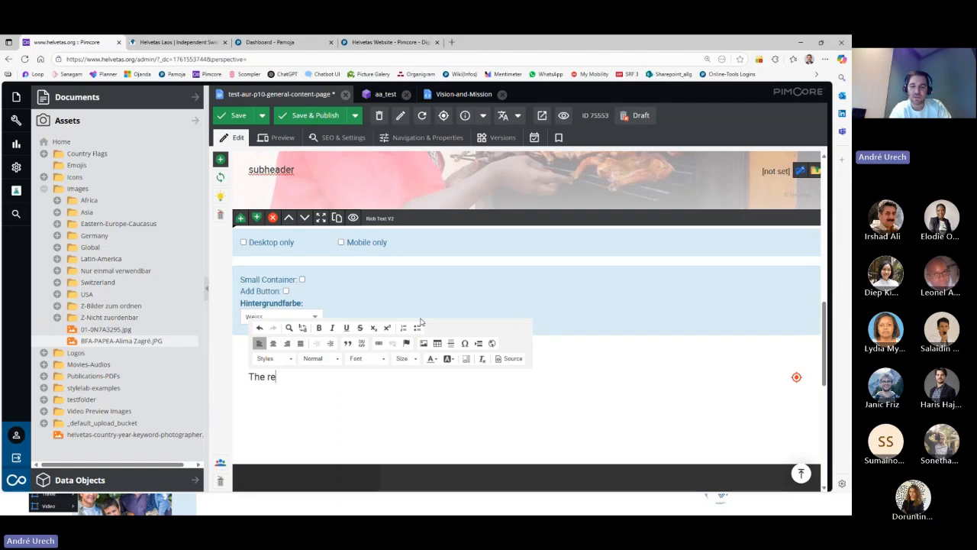
{"action": "type", "text": "gistration"}
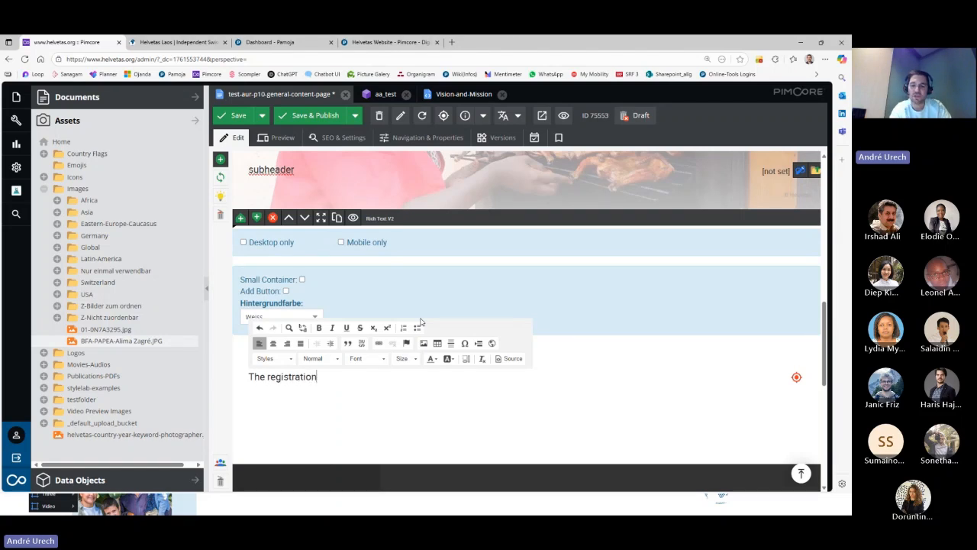
{"action": "type", "text": " opens on "}
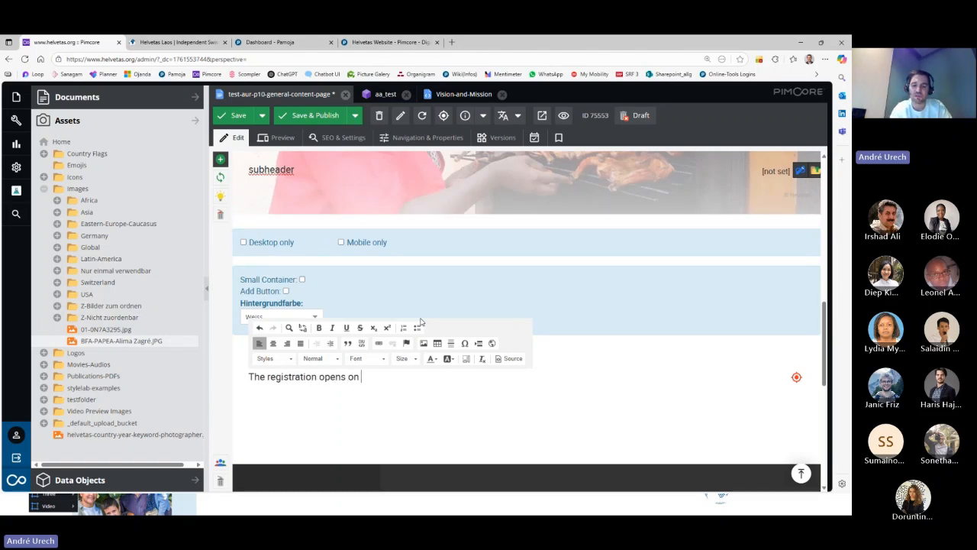
{"action": "type", "text": "Juan"}
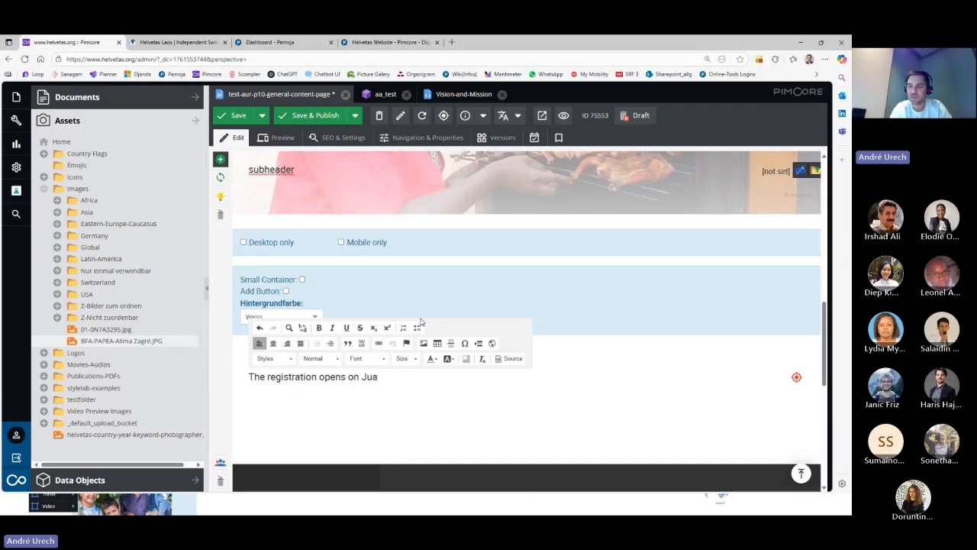
{"action": "key", "text": "BackSpace"}
{"action": "key", "text": "BackSpace"}
{"action": "type", "text": "nuary 10."}
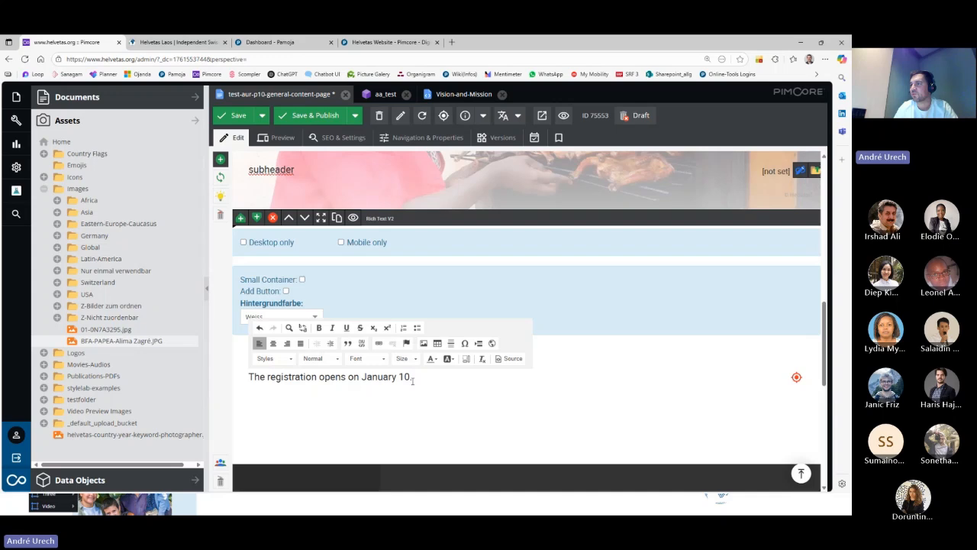
- Hide the Rich Text V2 element on the frontend and show it again
{"action": "left_click", "coordinate": [353, 219]}
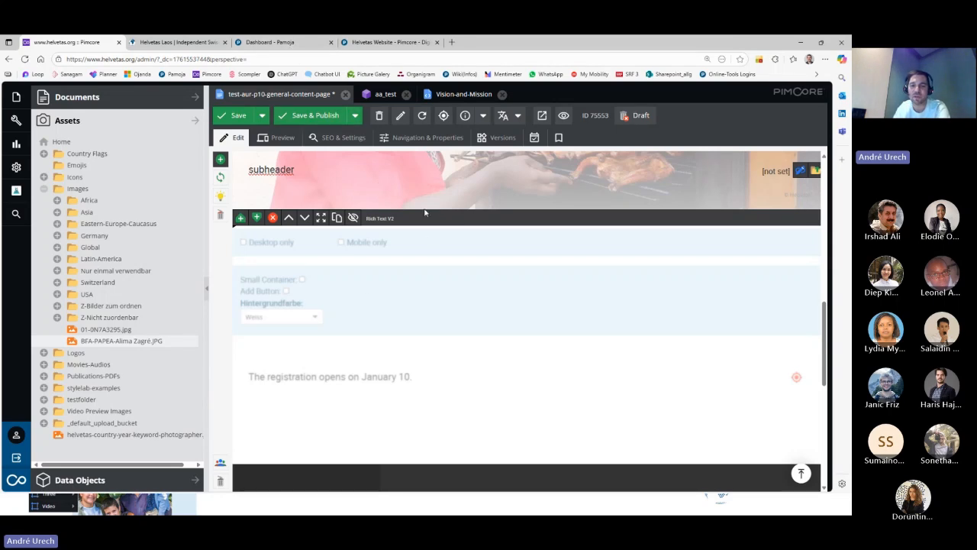
{"action": "left_click", "coordinate": [352, 218]}
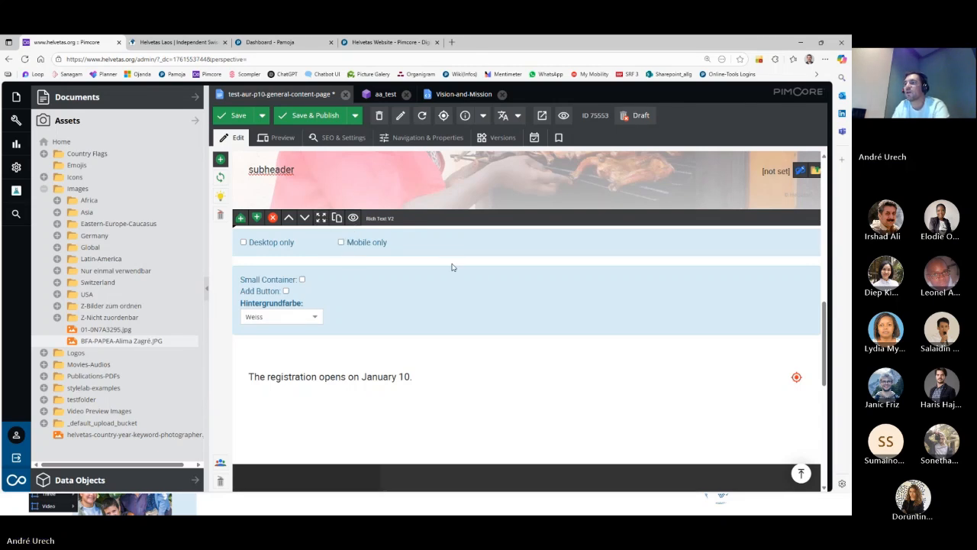
- Add three paragraphs below the registration sentence: "Title", "Subtile" and "Text blabla"
{"action": "left_click", "coordinate": [346, 385]}
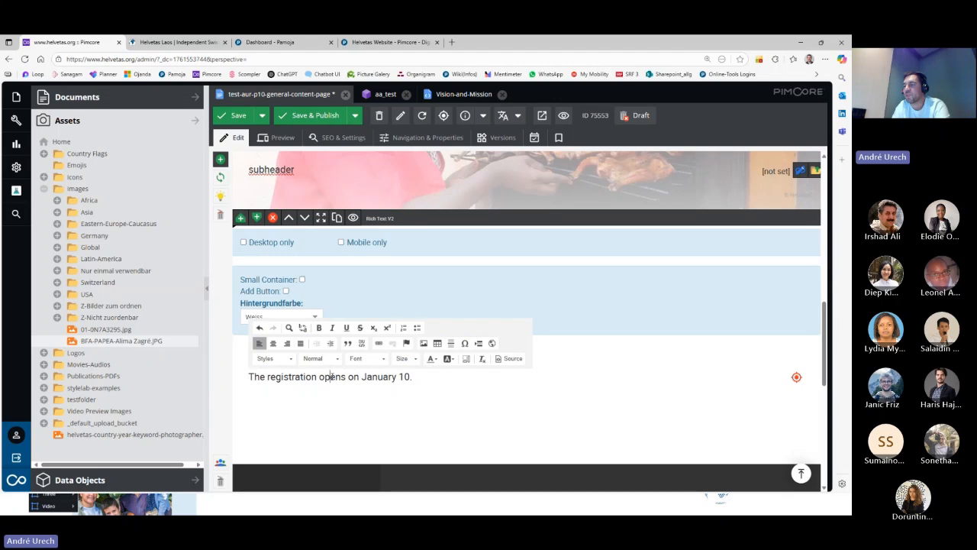
{"action": "left_click", "coordinate": [419, 381]}
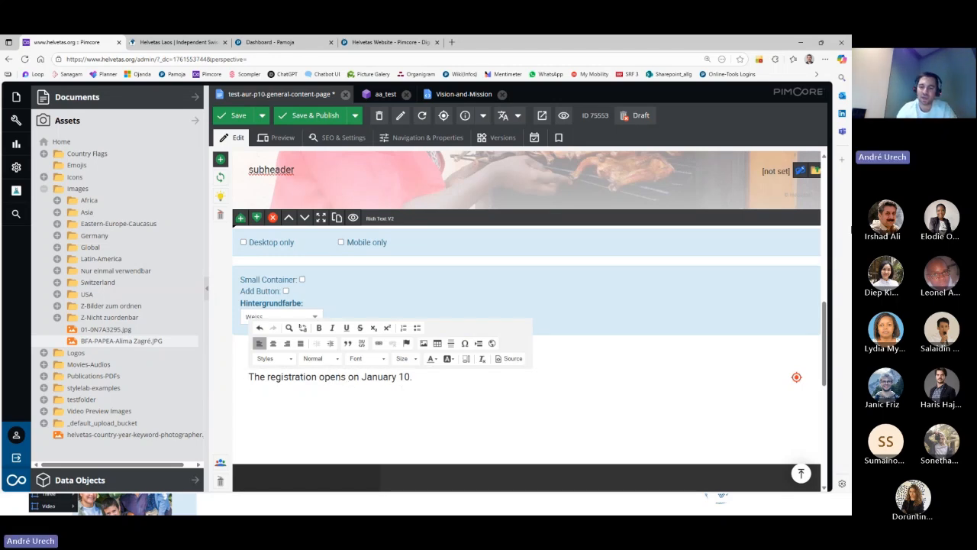
{"action": "type", "text": "Ti"}
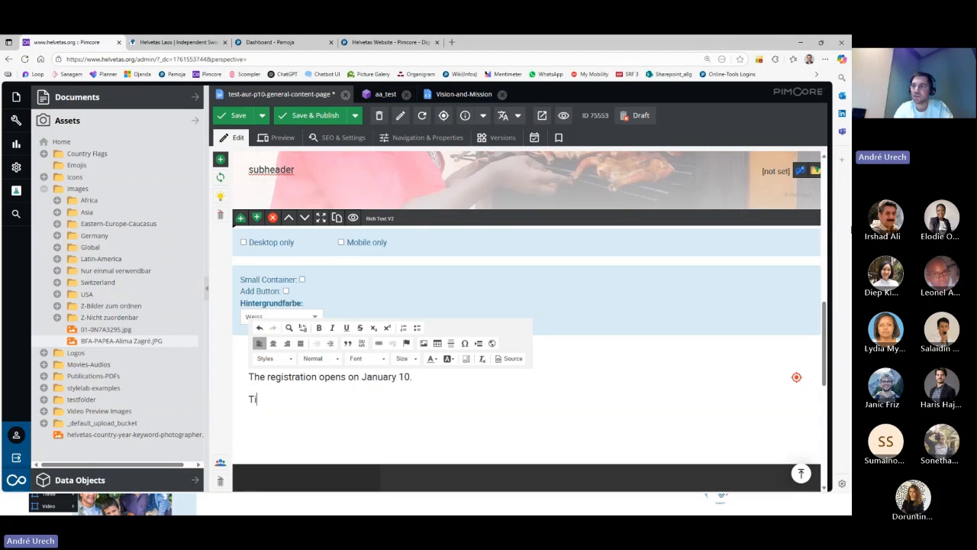
{"action": "type", "text": "tle"}
{"action": "key", "text": "Return"}
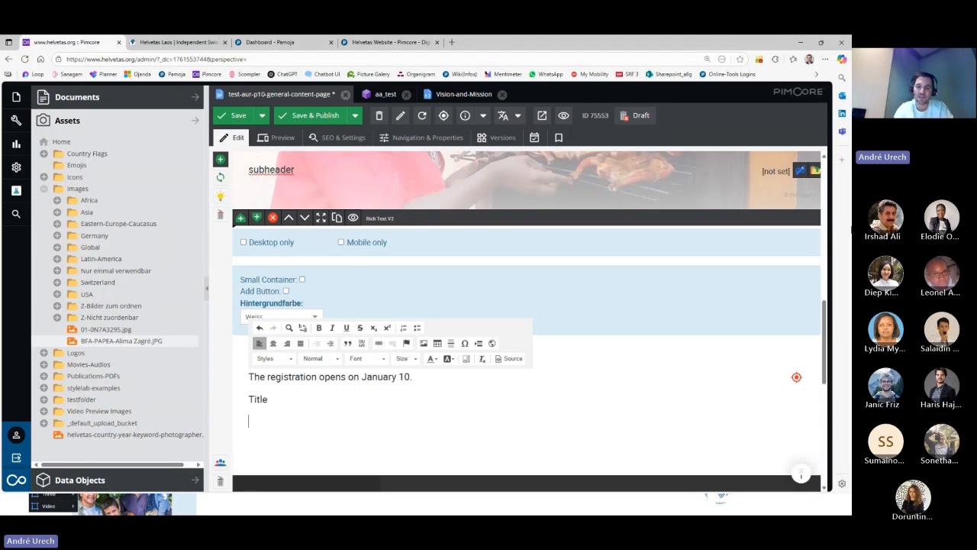
{"action": "type", "text": "Subtile"}
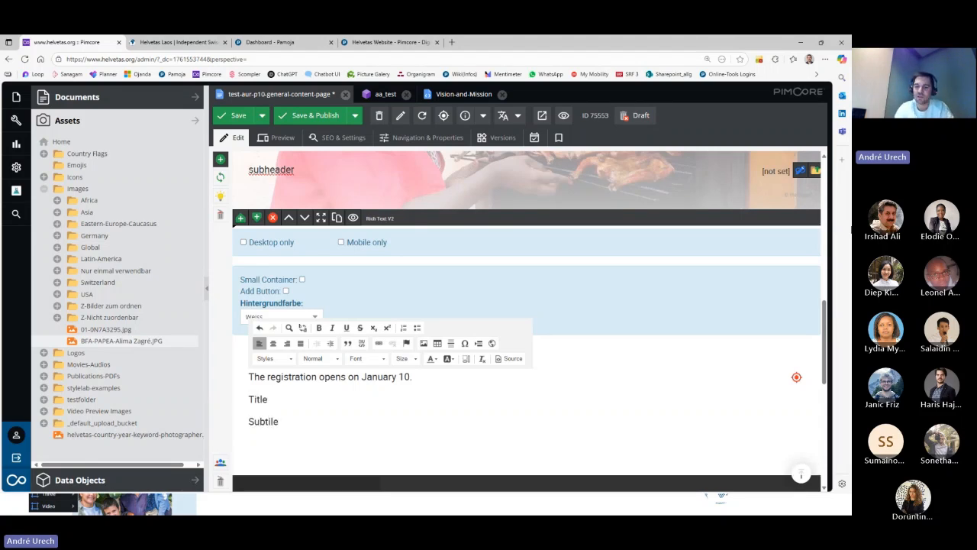
{"action": "type", "text": " Text "}
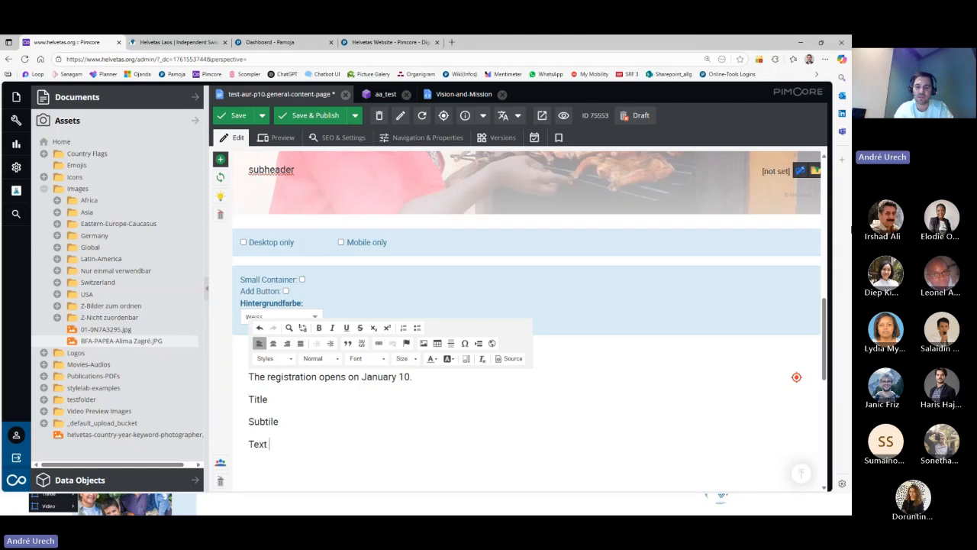
{"action": "type", "text": "blab la"}
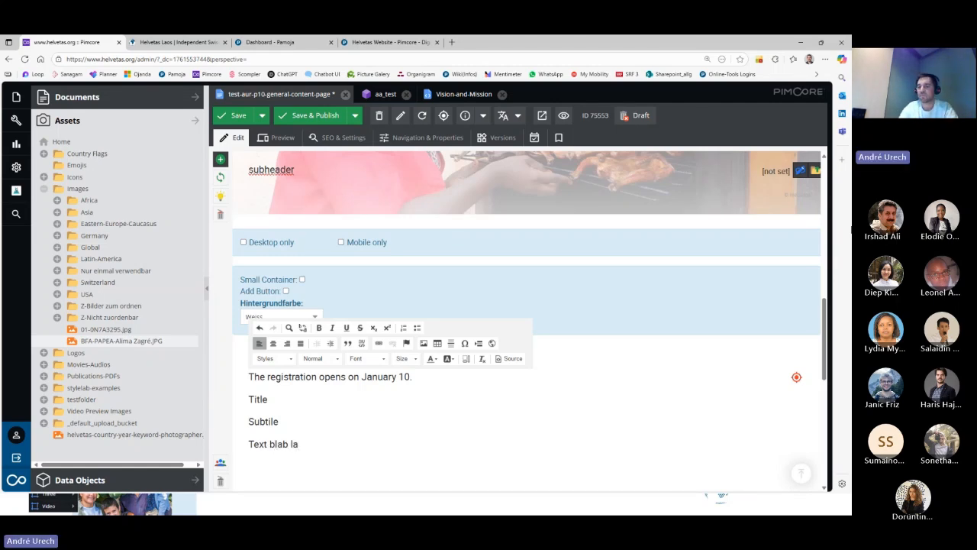
{"action": "key", "text": "BackSpace"}
{"action": "key", "text": "BackSpace"}
{"action": "type", "text": "la"}
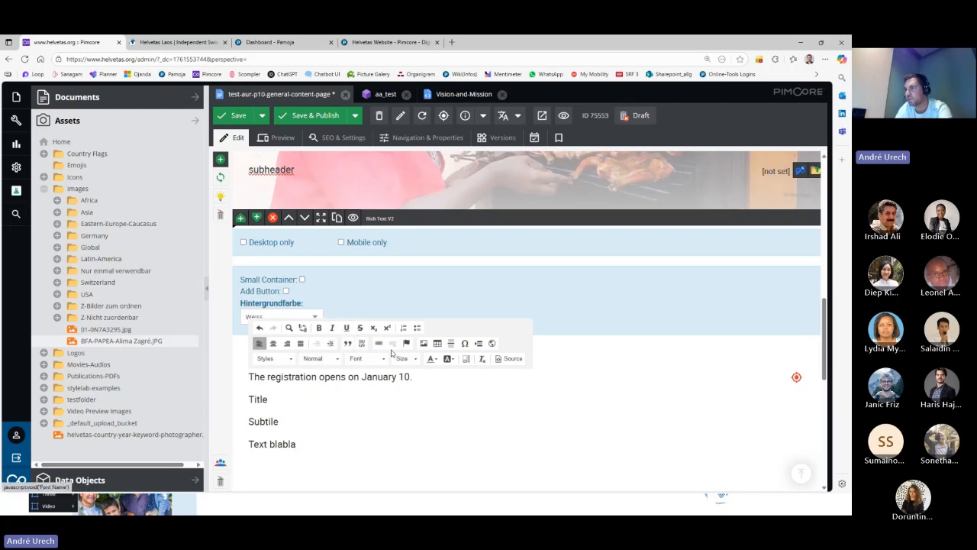
- Look through the block and inline styles offered for the word "Title", without applying any of them
{"action": "double_click", "coordinate": [256, 398]}
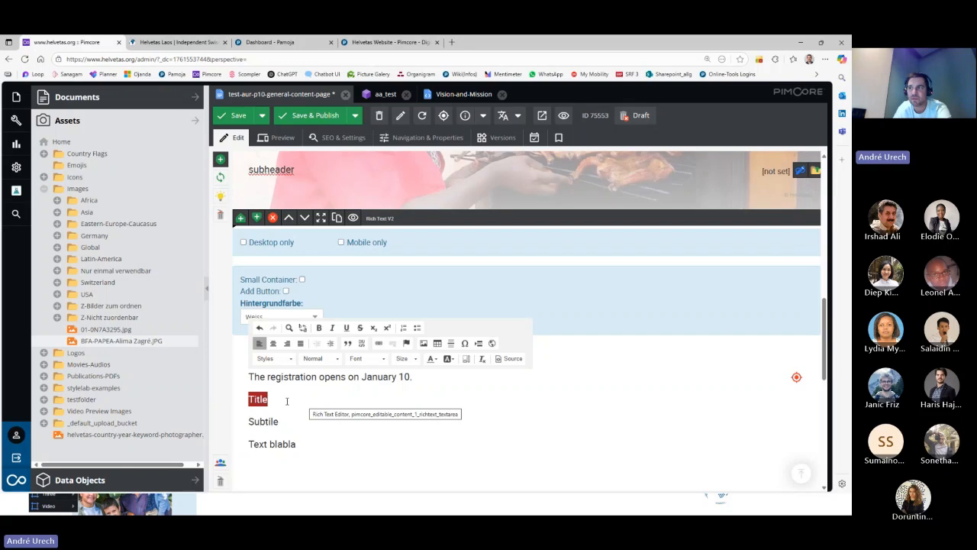
{"action": "left_click", "coordinate": [290, 359]}
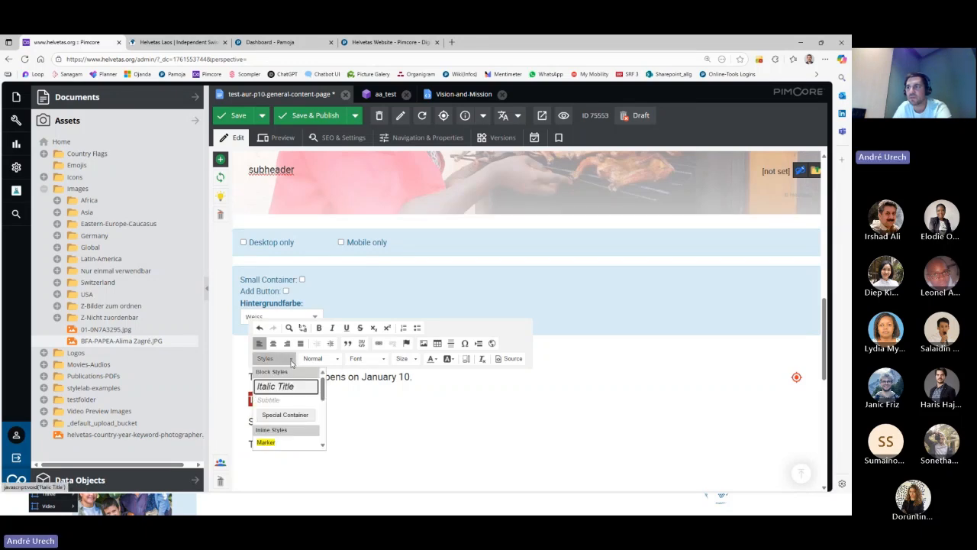
{"action": "scroll", "coordinate": [293, 388], "scroll_direction": "down", "scroll_amount": 3}
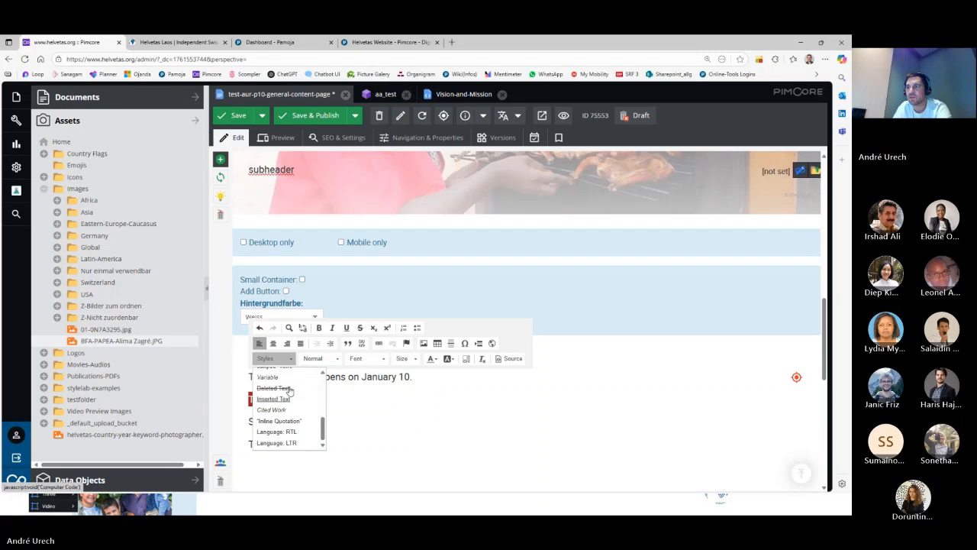
{"action": "scroll", "coordinate": [287, 391], "scroll_direction": "up", "scroll_amount": 4}
{"action": "left_click", "coordinate": [413, 420]}
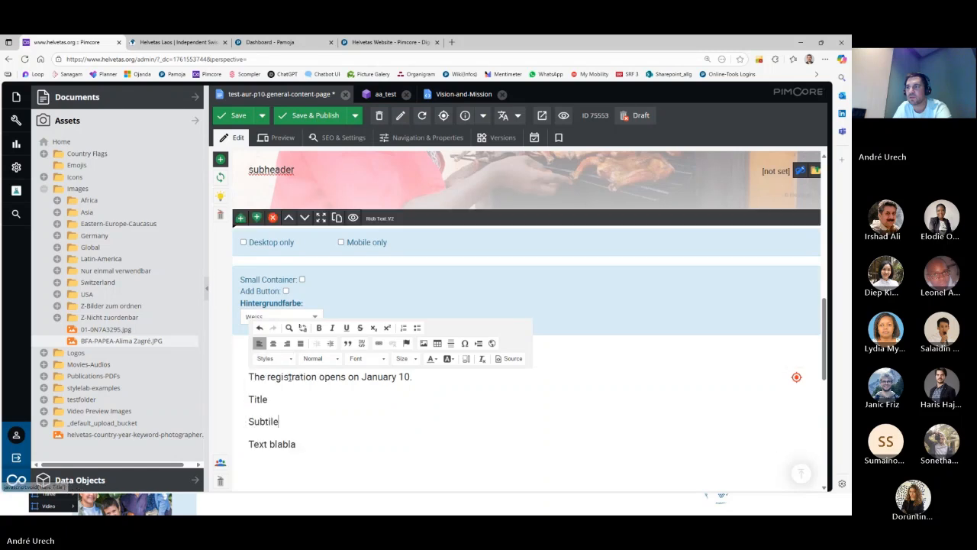
{"action": "double_click", "coordinate": [257, 398]}
{"action": "left_click", "coordinate": [289, 360]}
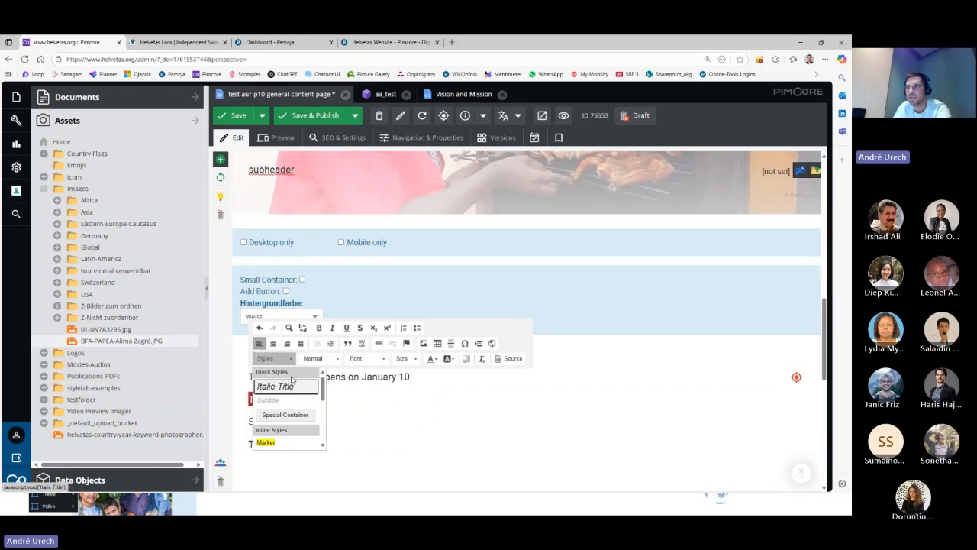
{"action": "scroll", "coordinate": [294, 411], "scroll_direction": "down", "scroll_amount": 2}
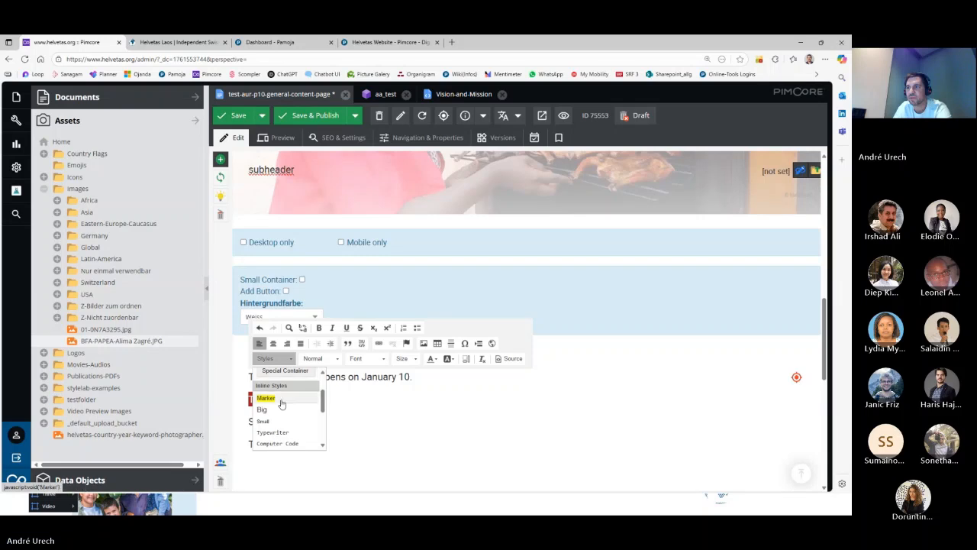
{"action": "left_click", "coordinate": [360, 422]}
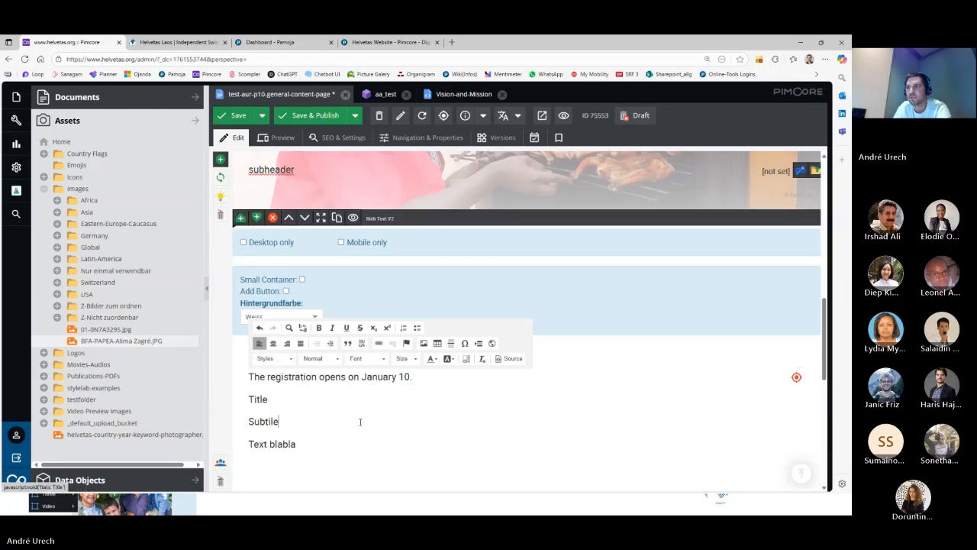
- Format the "Title" paragraph as Heading 2 and the "Subtile" paragraph as Heading 3
{"action": "double_click", "coordinate": [254, 399]}
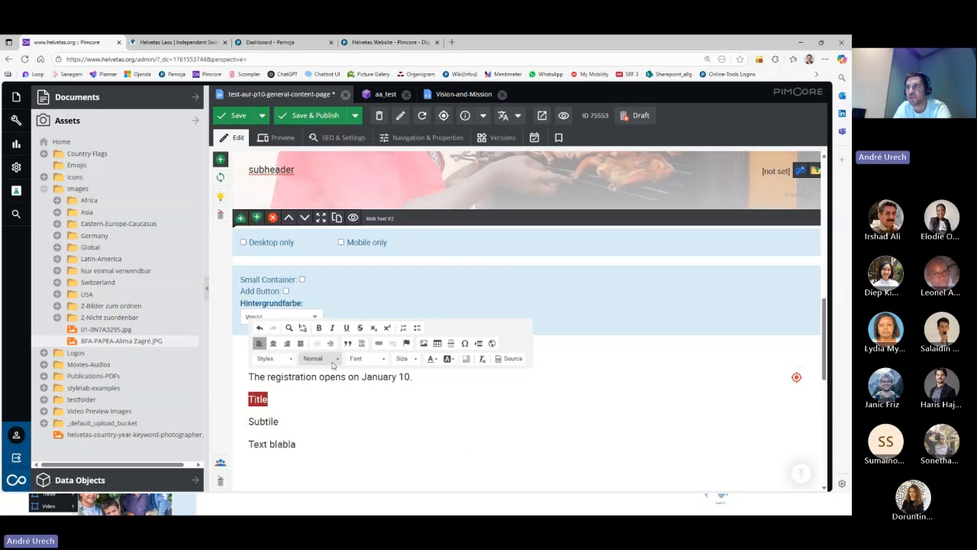
{"action": "left_click", "coordinate": [337, 362]}
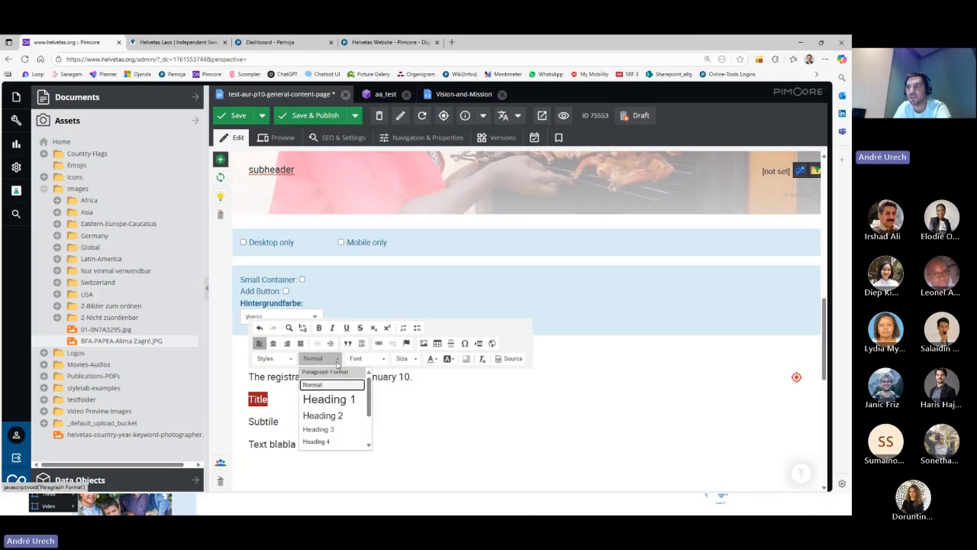
{"action": "left_click", "coordinate": [337, 417]}
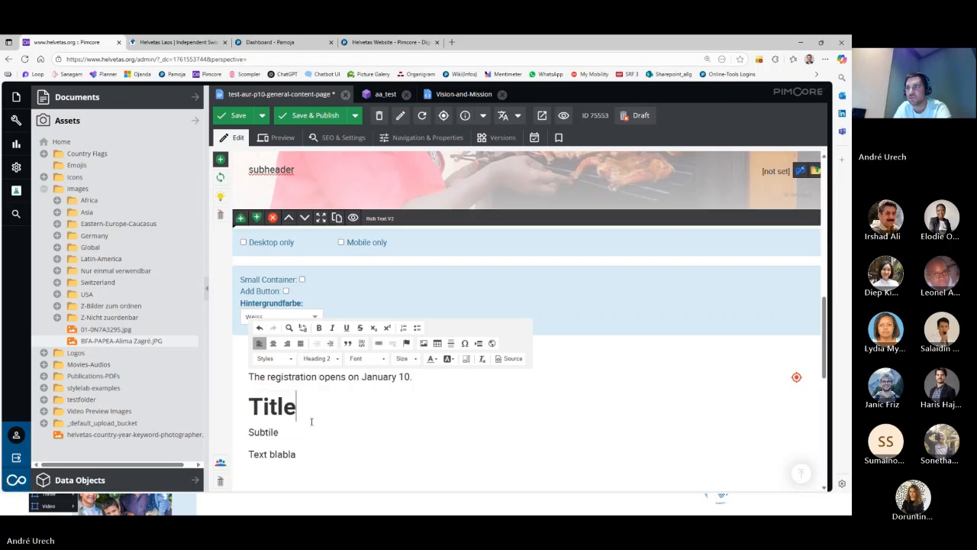
{"action": "double_click", "coordinate": [267, 432]}
{"action": "left_click", "coordinate": [337, 359]}
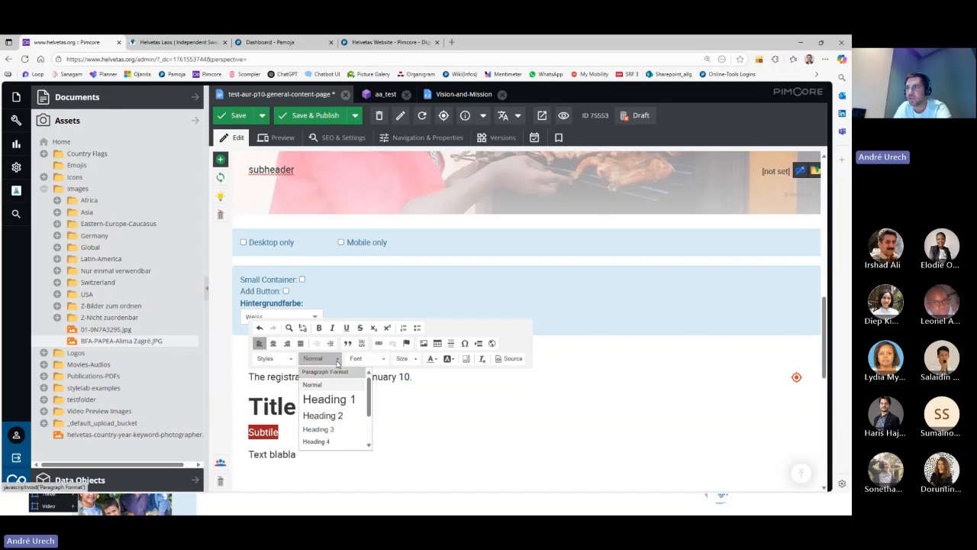
{"action": "left_click", "coordinate": [323, 430]}
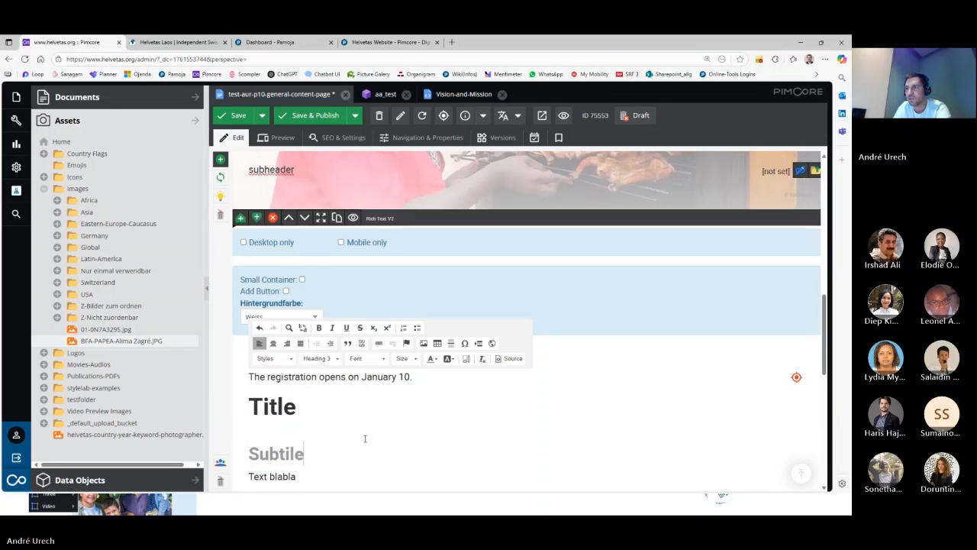
- Review the paragraph formats available for the "Text blabla" paragraph, keeping it as Normal
{"action": "scroll", "coordinate": [322, 422], "scroll_direction": "down", "scroll_amount": 1}
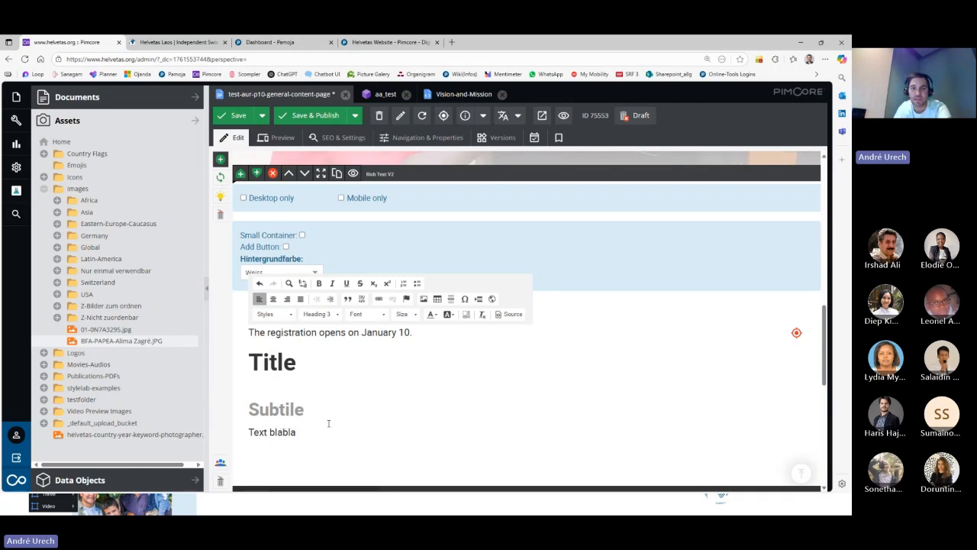
{"action": "left_click", "coordinate": [284, 433]}
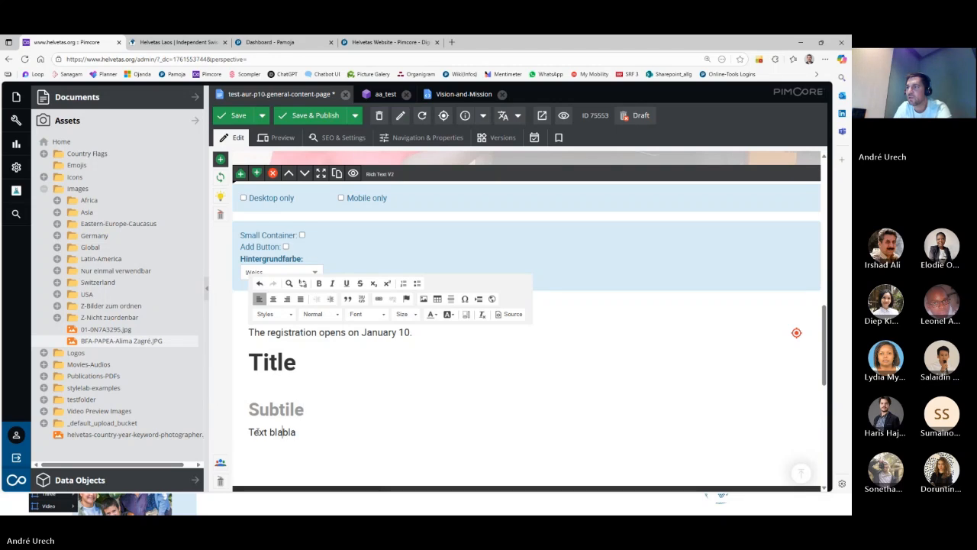
{"action": "left_click", "coordinate": [335, 317]}
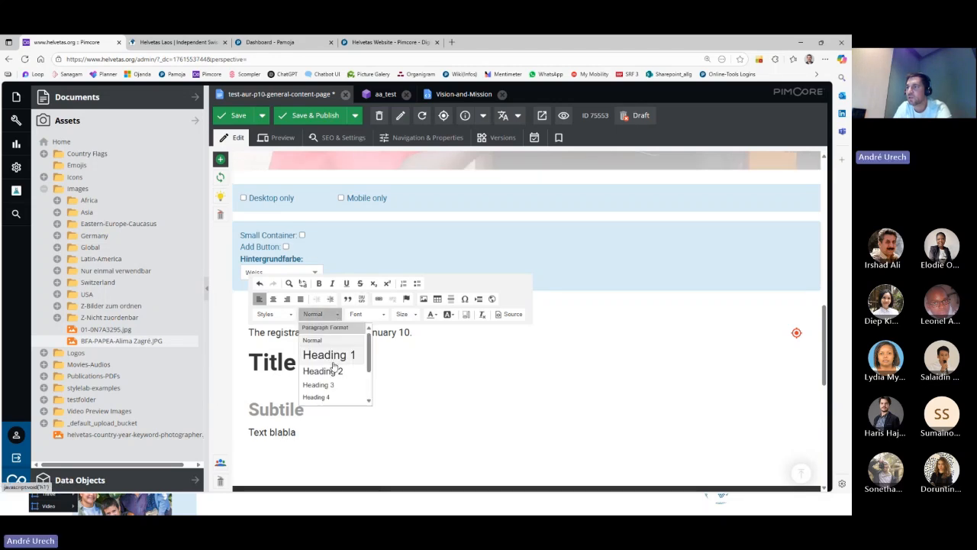
{"action": "scroll", "coordinate": [329, 369], "scroll_direction": "down", "scroll_amount": 3}
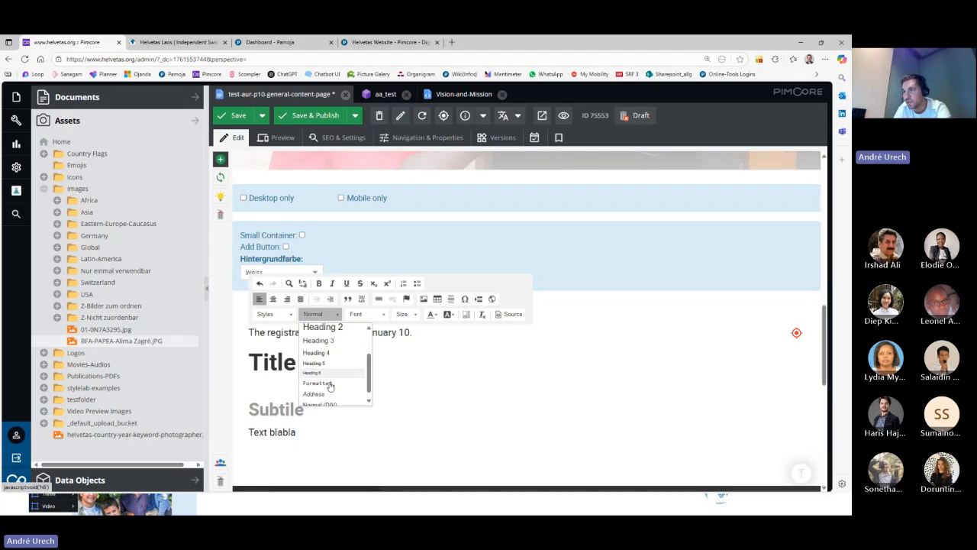
{"action": "scroll", "coordinate": [329, 387], "scroll_direction": "down", "scroll_amount": 1}
{"action": "scroll", "coordinate": [330, 388], "scroll_direction": "up", "scroll_amount": 3}
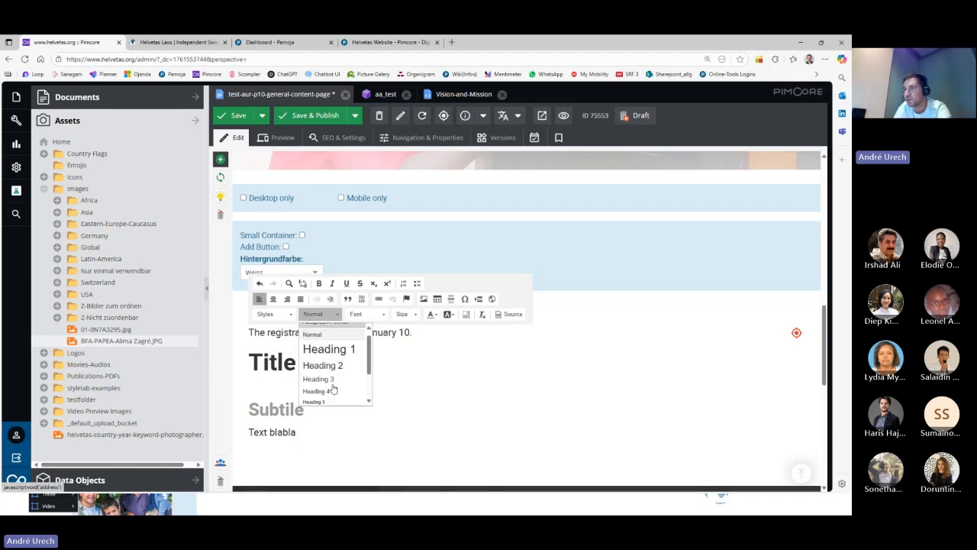
{"action": "scroll", "coordinate": [330, 388], "scroll_direction": "up", "scroll_amount": 1}
{"action": "left_click", "coordinate": [283, 432]}
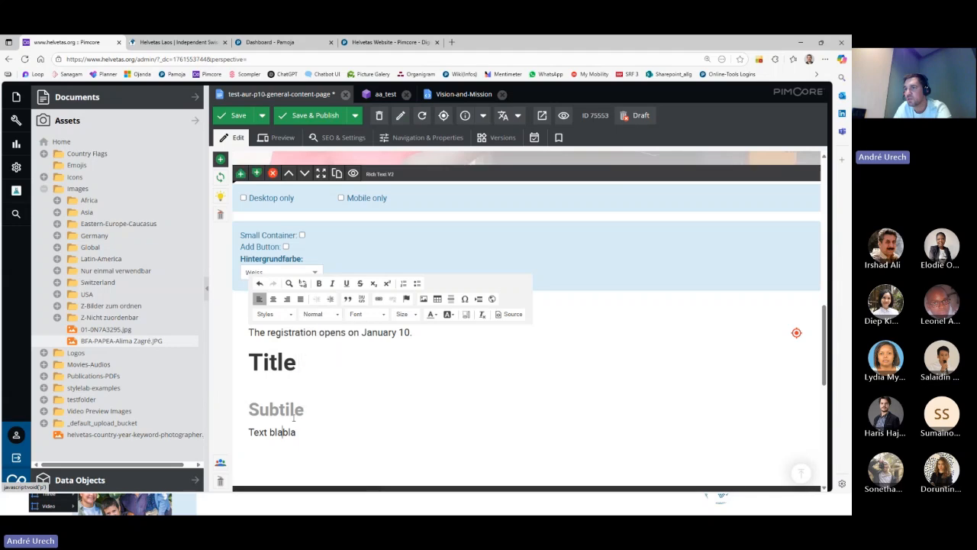
- Underline the word "Text" in the last paragraph and add "sgsdg" at the end of that line
{"action": "double_click", "coordinate": [258, 432]}
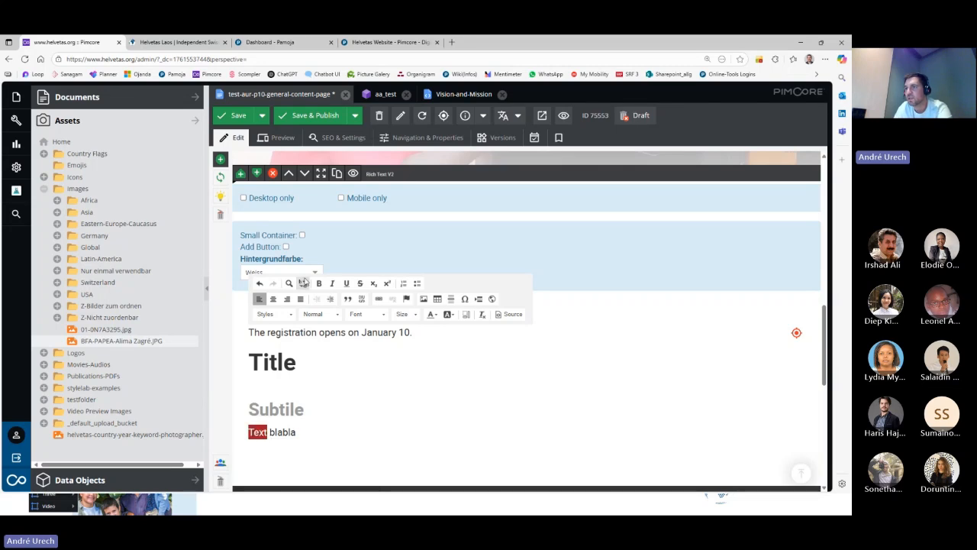
{"action": "left_click", "coordinate": [347, 284]}
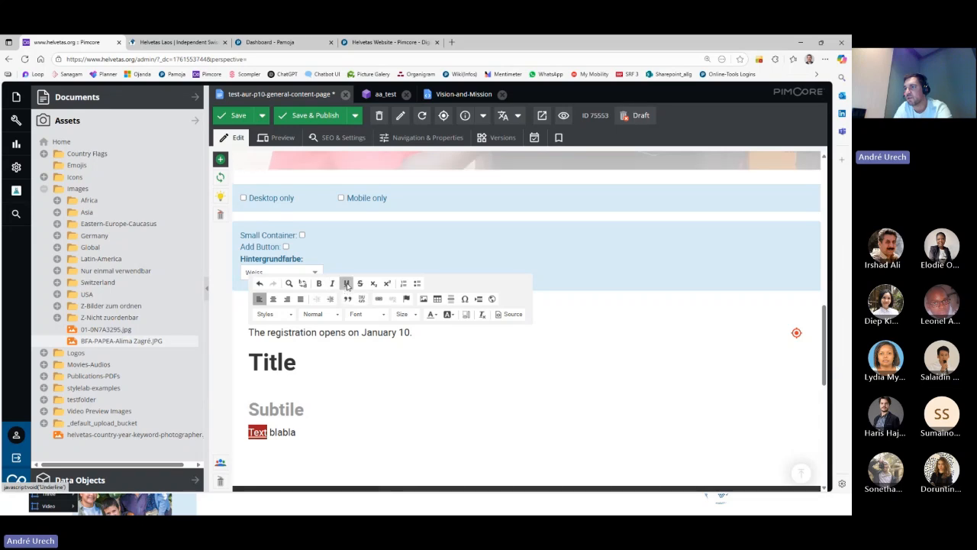
{"action": "left_click", "coordinate": [306, 432]}
{"action": "type", "text": "sgsdg"}
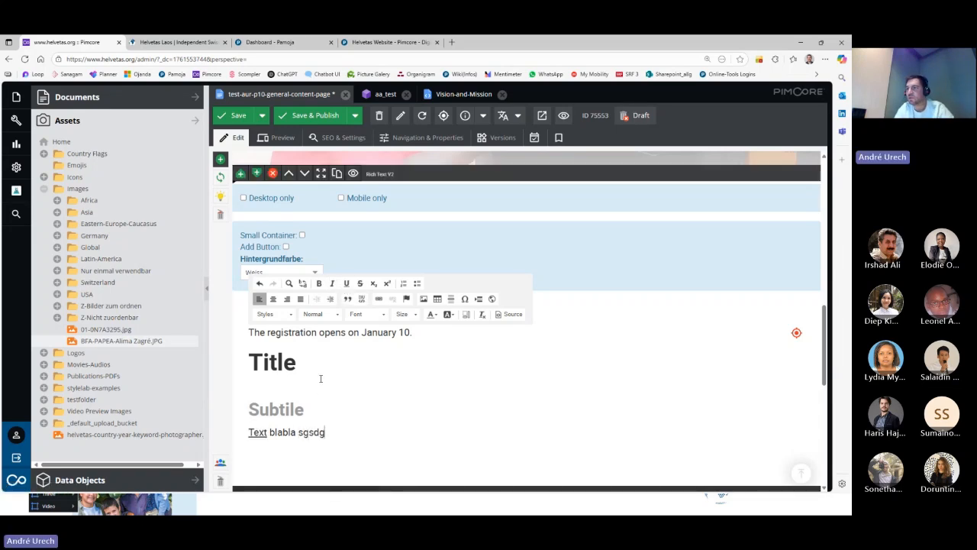
- Check the font choices for the word "blabla" and set its text color to blue
{"action": "double_click", "coordinate": [282, 432]}
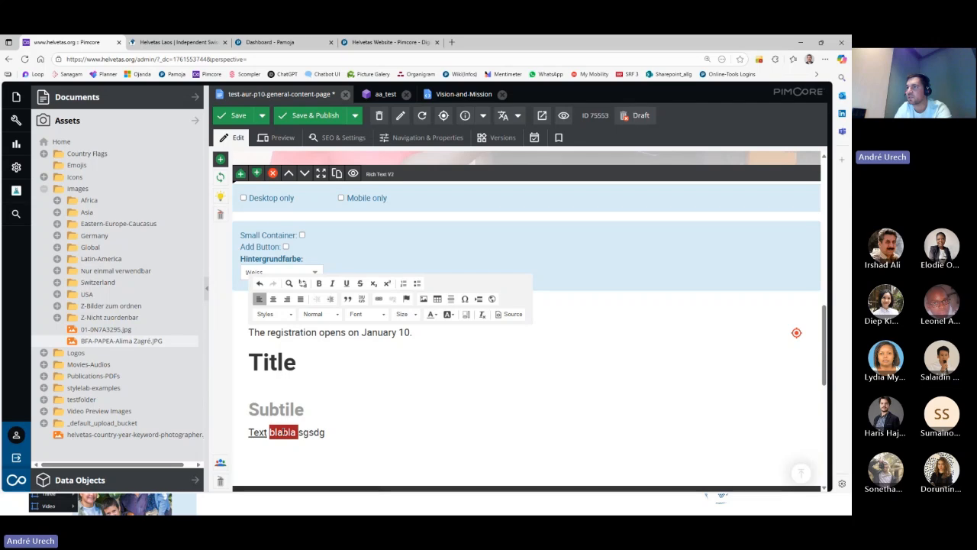
{"action": "left_click", "coordinate": [384, 317]}
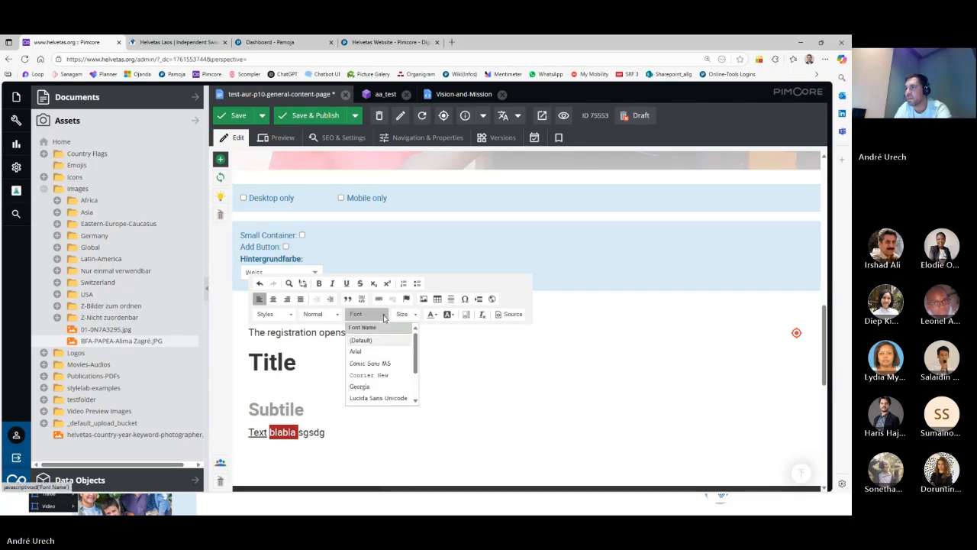
{"action": "left_click", "coordinate": [436, 318]}
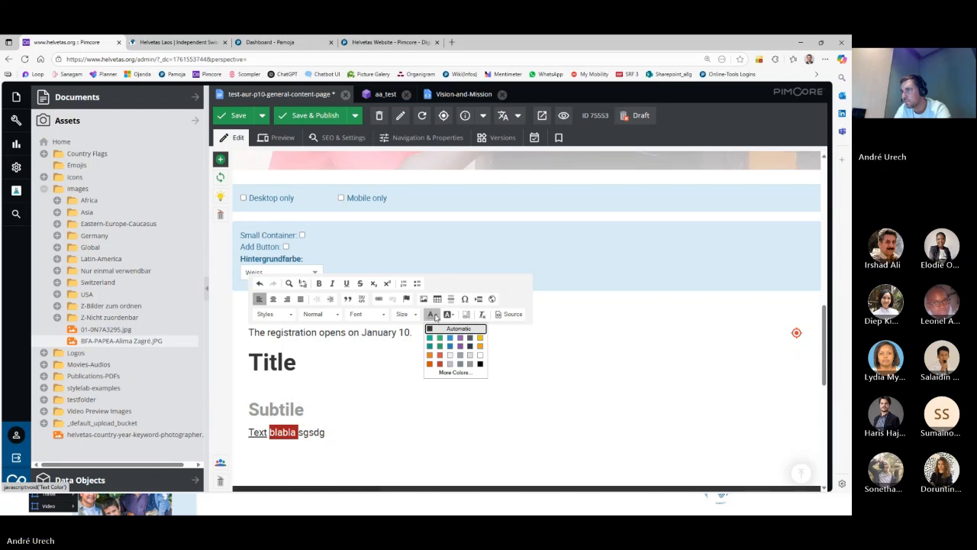
{"action": "left_click", "coordinate": [449, 336]}
{"action": "left_click", "coordinate": [388, 408]}
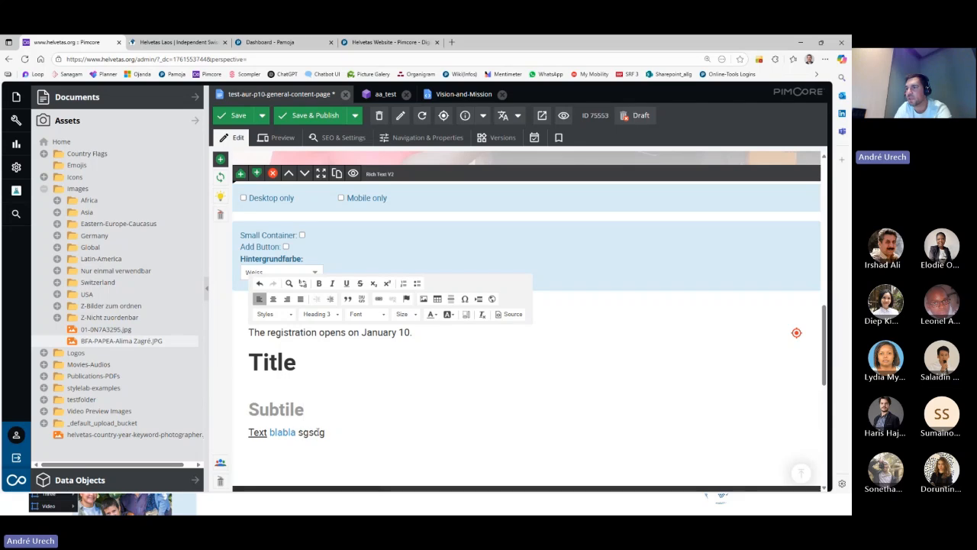
{"action": "double_click", "coordinate": [312, 432]}
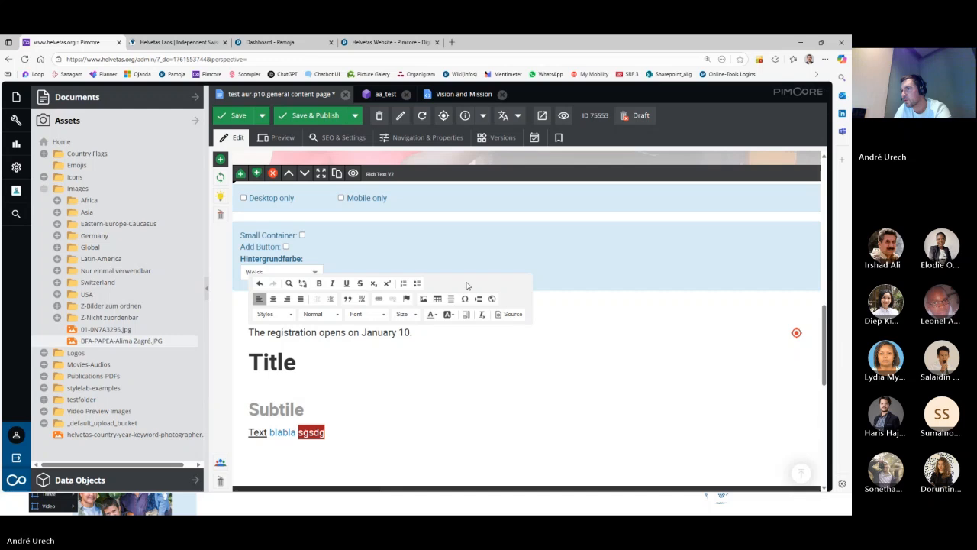
{"action": "left_click", "coordinate": [378, 303]}
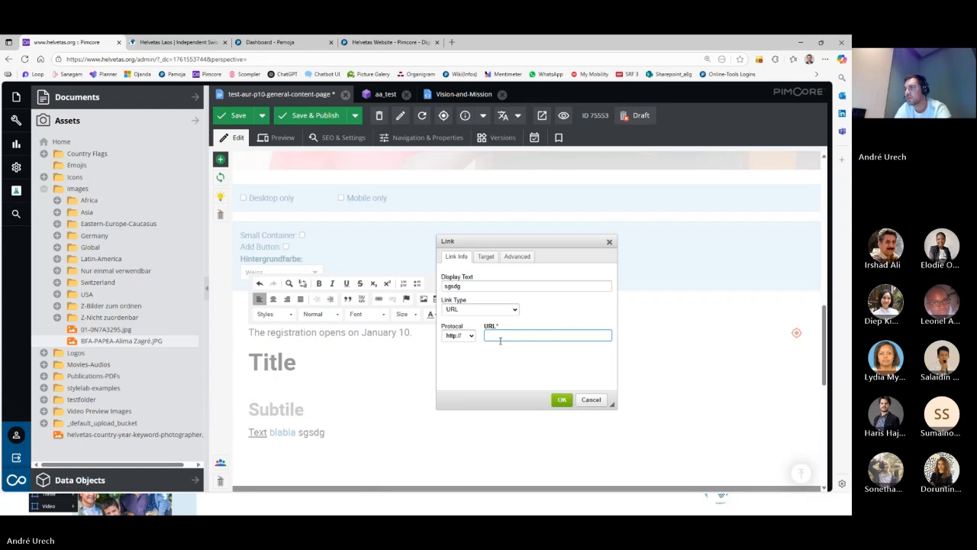
{"action": "type", "text": "www"}
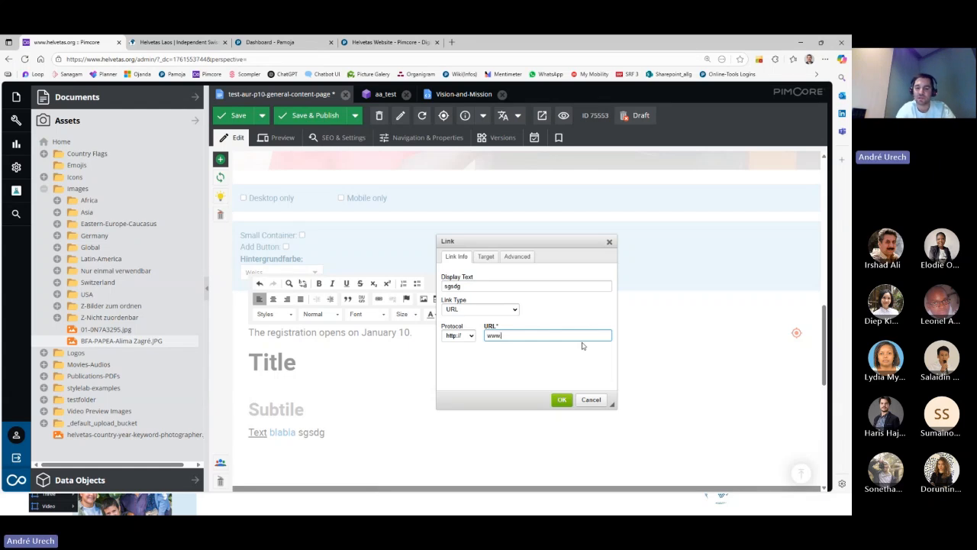
{"action": "type", "text": ".helvetas.org"}
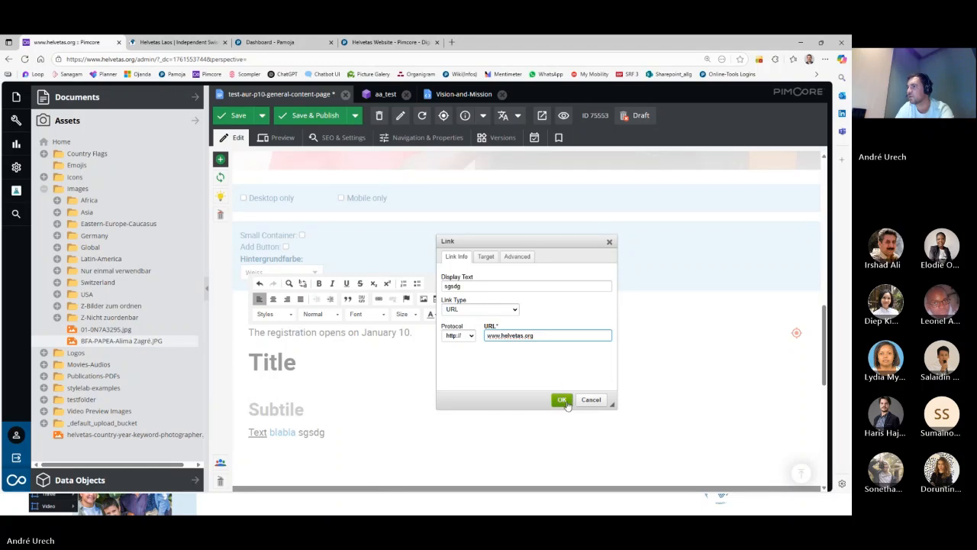
{"action": "double_click", "coordinate": [453, 285]}
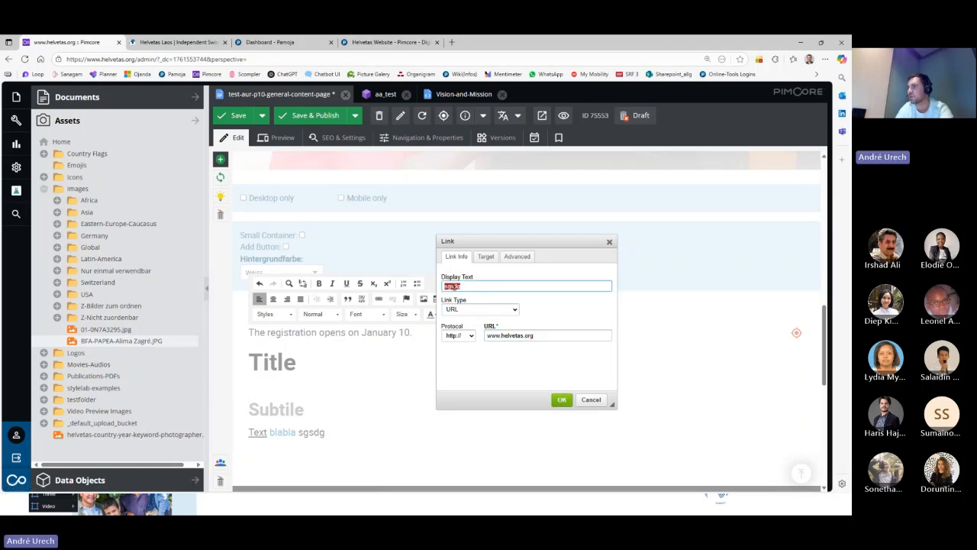
{"action": "type", "text": "webs"}
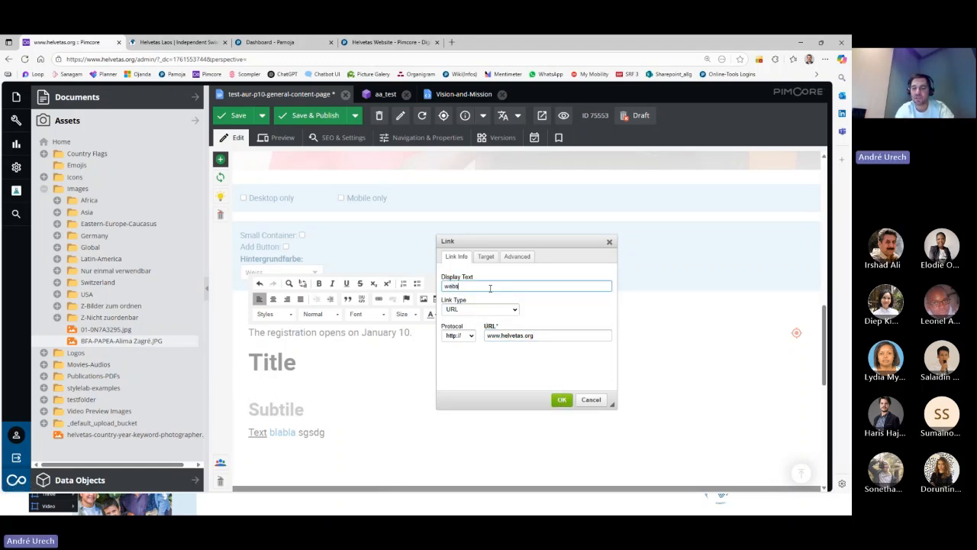
{"action": "type", "text": "ite"}
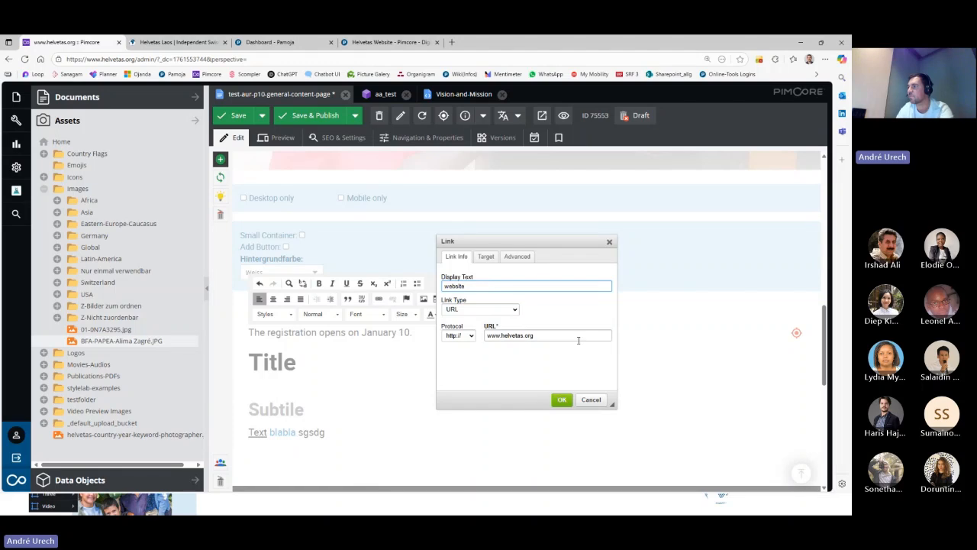
{"action": "left_click", "coordinate": [562, 399]}
{"action": "left_click", "coordinate": [374, 407]}
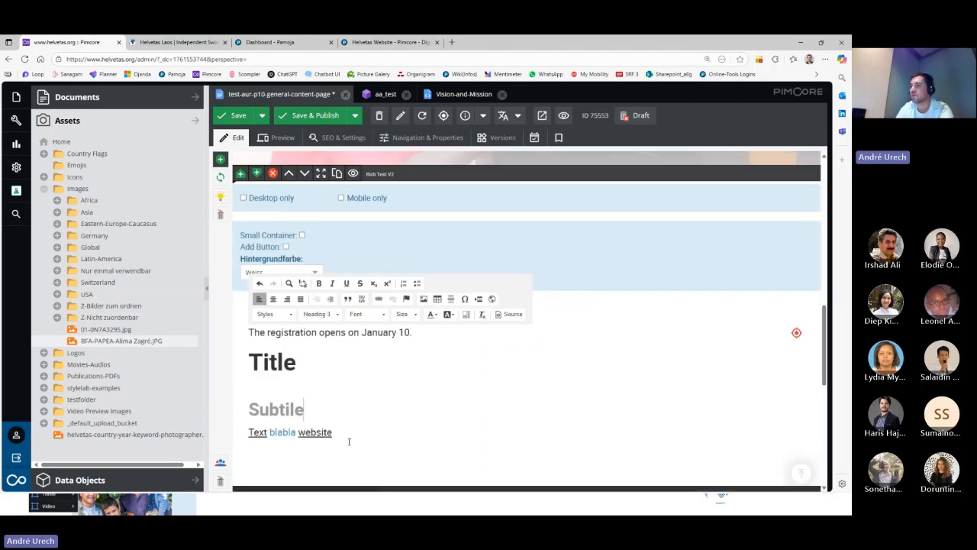
{"action": "left_click", "coordinate": [412, 354]}
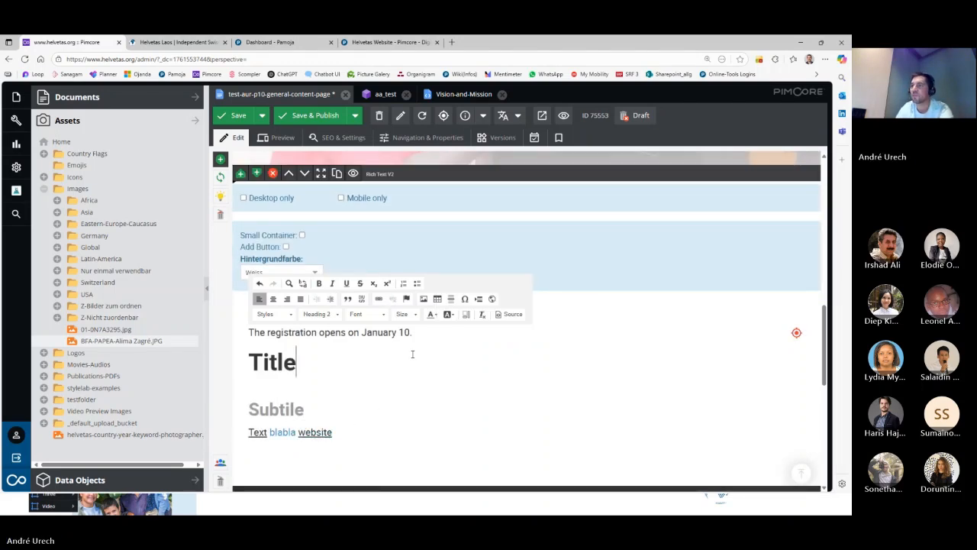
{"action": "left_click", "coordinate": [409, 336]}
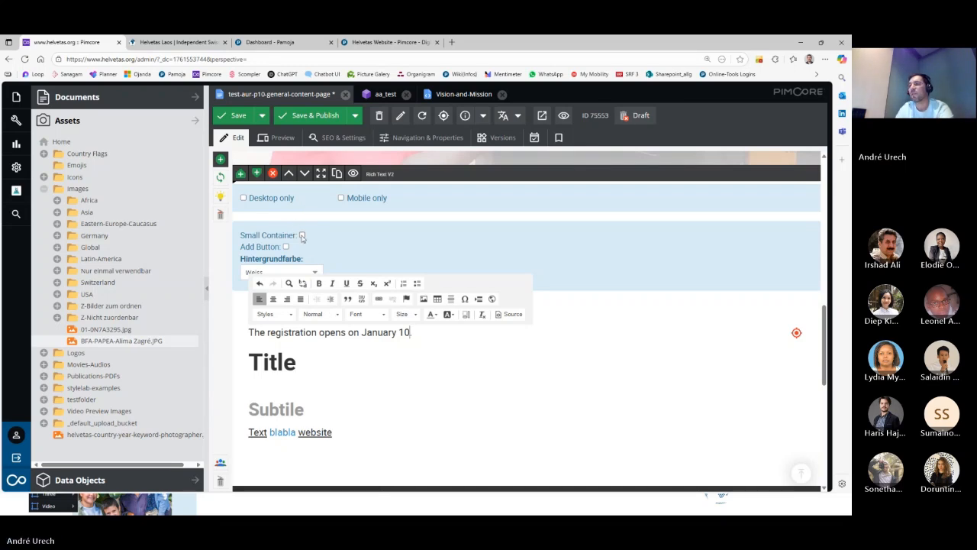
- Set the Hintergrundfarbe of the Rich Text V2 block to Rot
{"action": "left_click", "coordinate": [338, 246]}
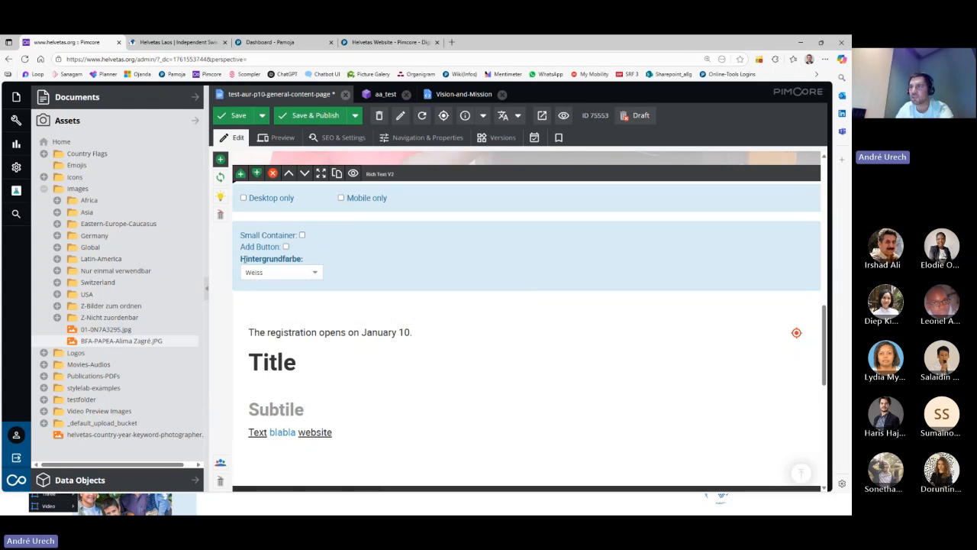
{"action": "left_click_drag", "start_coordinate": [244, 260], "coordinate": [321, 257]}
{"action": "left_click", "coordinate": [320, 255]}
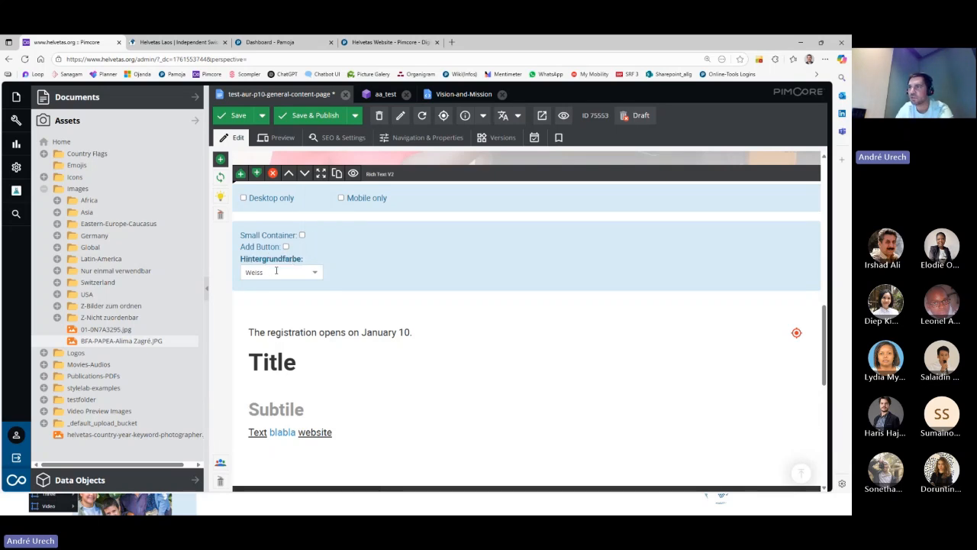
{"action": "left_click", "coordinate": [316, 274]}
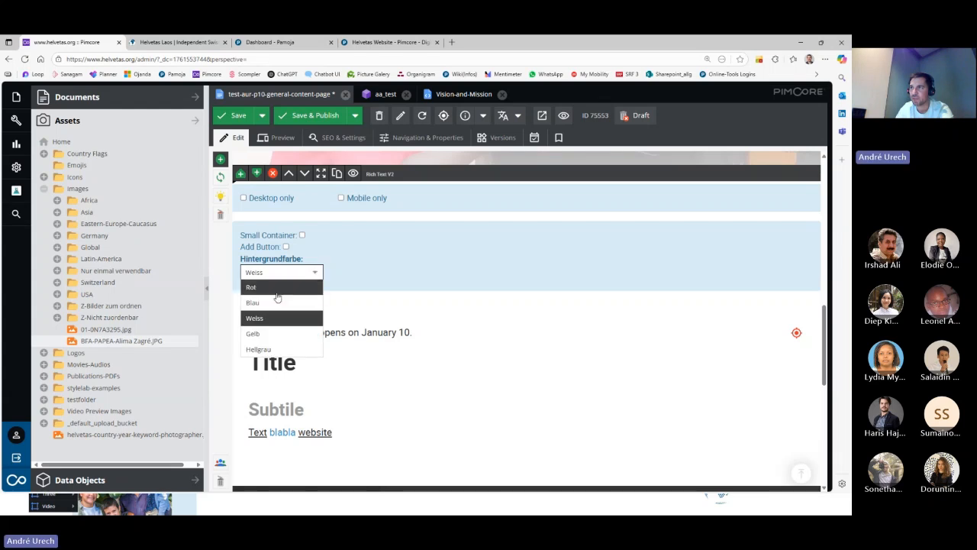
{"action": "left_click", "coordinate": [252, 287]}
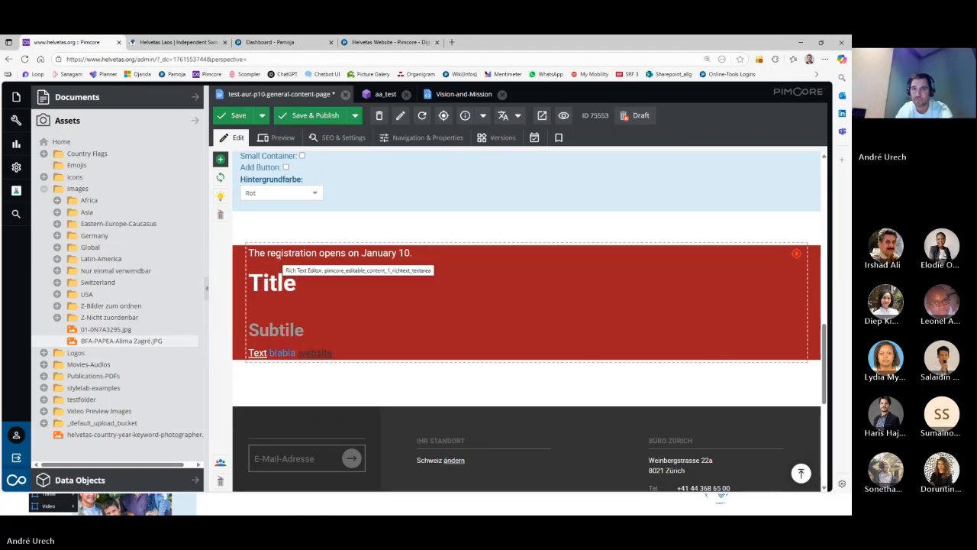
- Change the Rich Text V2 block's Hintergrundfarbe to Blau
{"action": "left_click", "coordinate": [313, 193]}
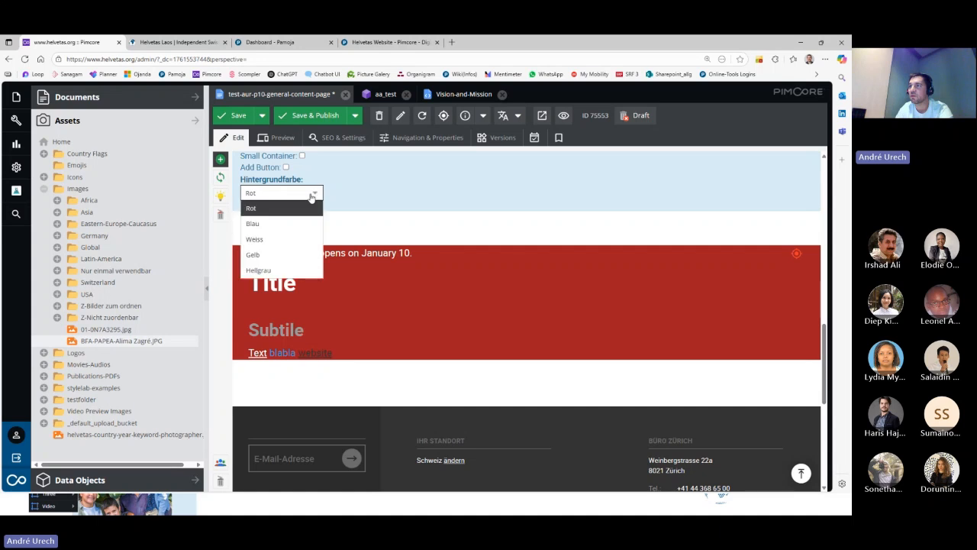
{"action": "left_click", "coordinate": [258, 226]}
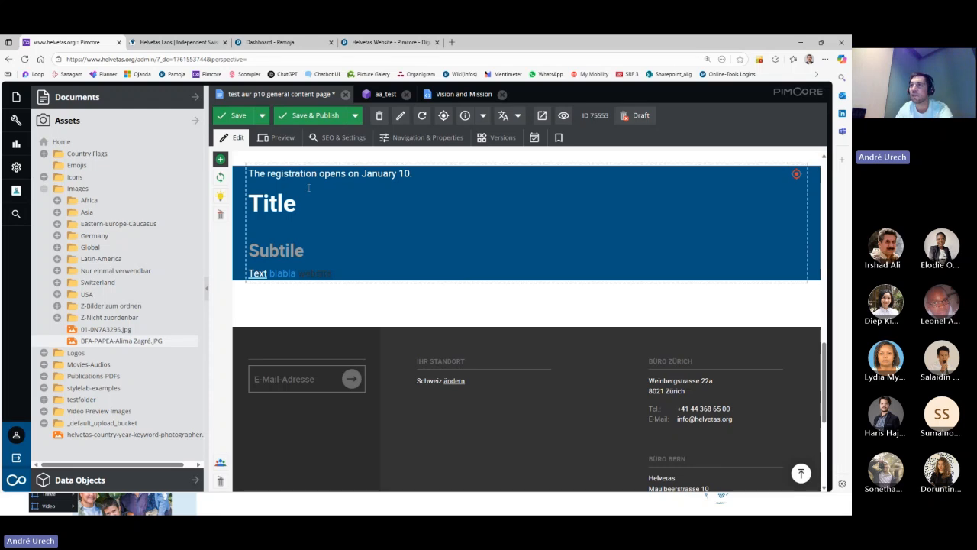
{"action": "scroll", "coordinate": [312, 256], "scroll_direction": "up", "scroll_amount": 2}
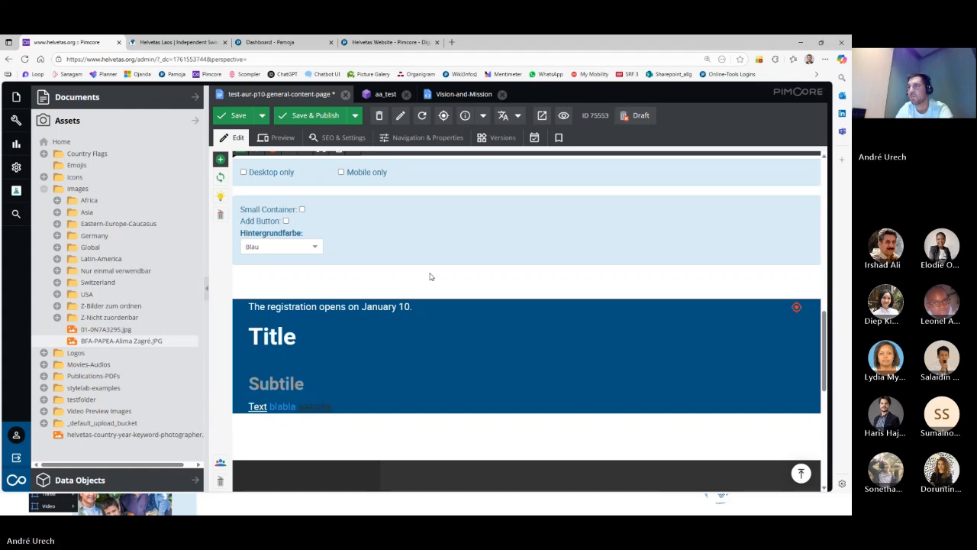
{"action": "scroll", "coordinate": [394, 276], "scroll_direction": "up", "scroll_amount": 1}
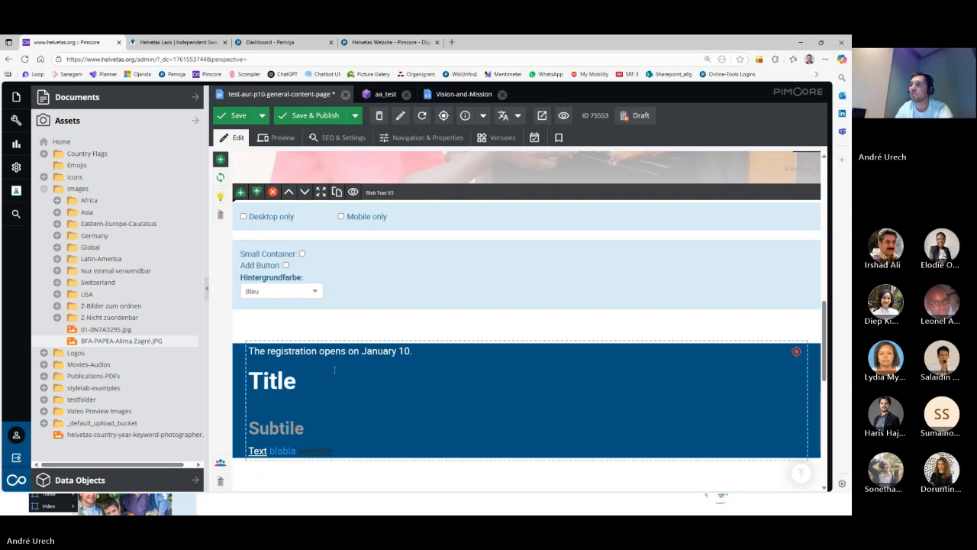
- Review the content block categories that can be added and the presentation slide on the most important Pimcore content areas
{"action": "left_click", "coordinate": [257, 193]}
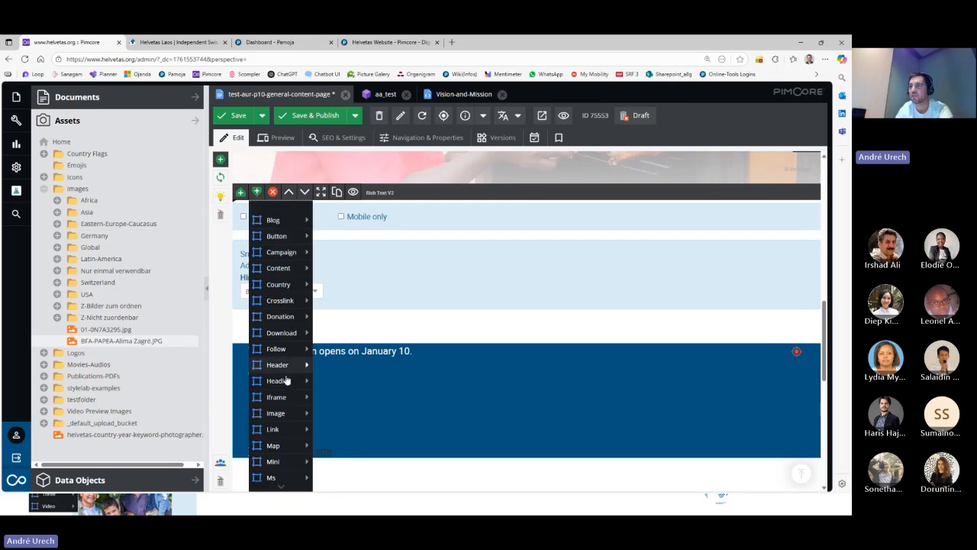
{"action": "left_click", "coordinate": [280, 338]}
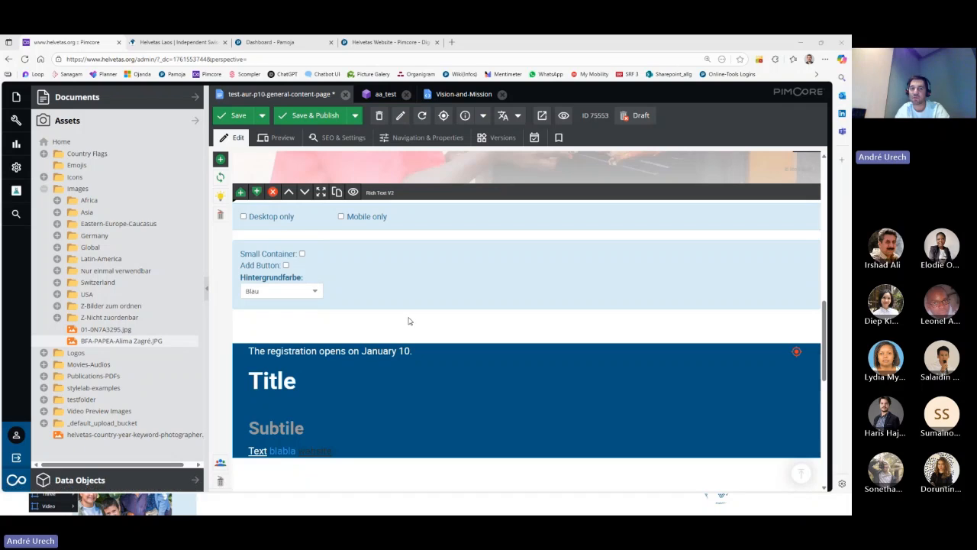
{"action": "key", "text": "alt+Tab"}
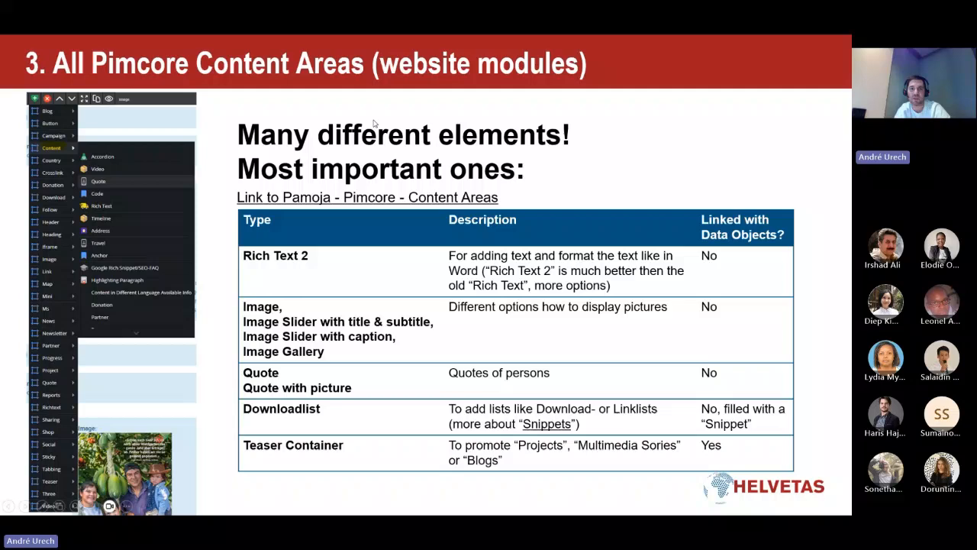
{"action": "key", "text": "alt+Tab"}
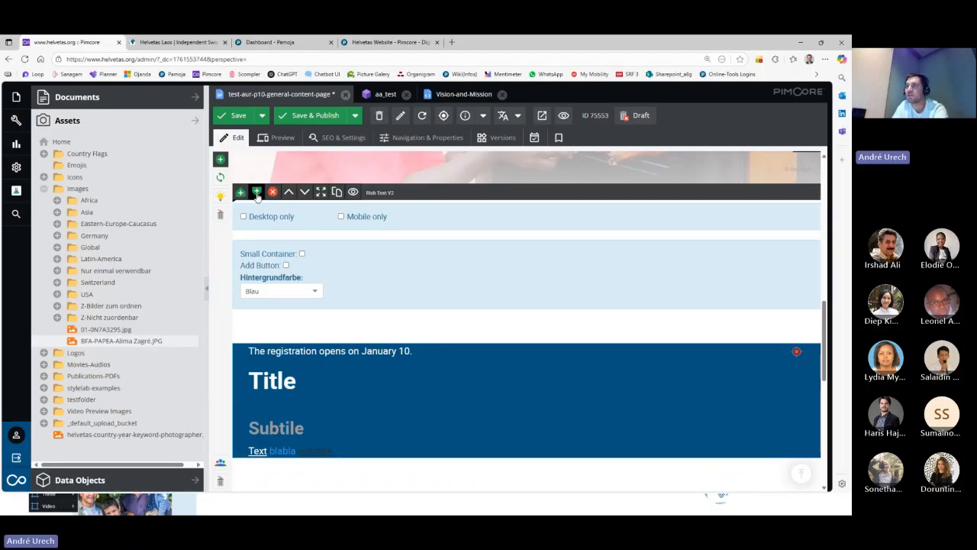
- Insert an Image Slider with Title/Subtitle block below the Rich Text V2 block and add two slides to it
{"action": "left_click", "coordinate": [258, 192]}
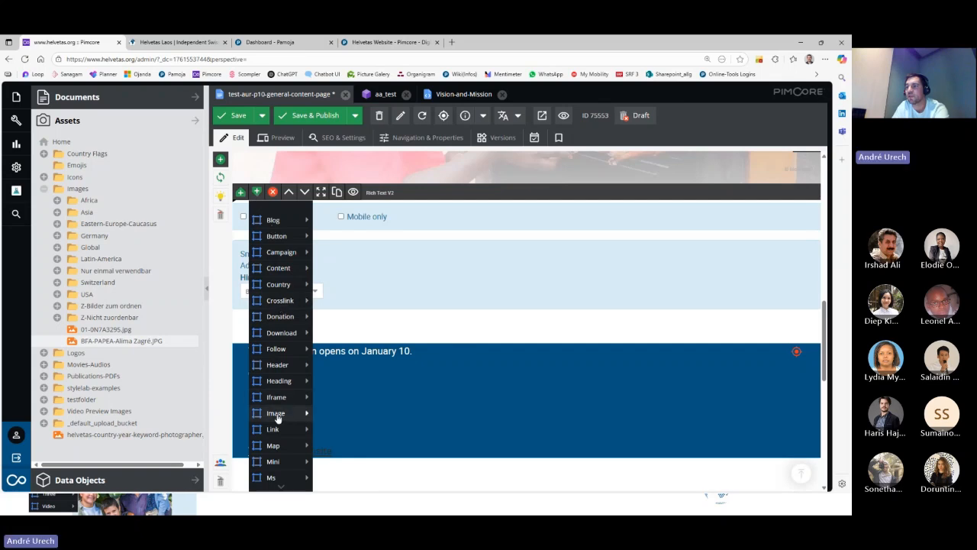
{"action": "mouse_move", "coordinate": [278, 413]}
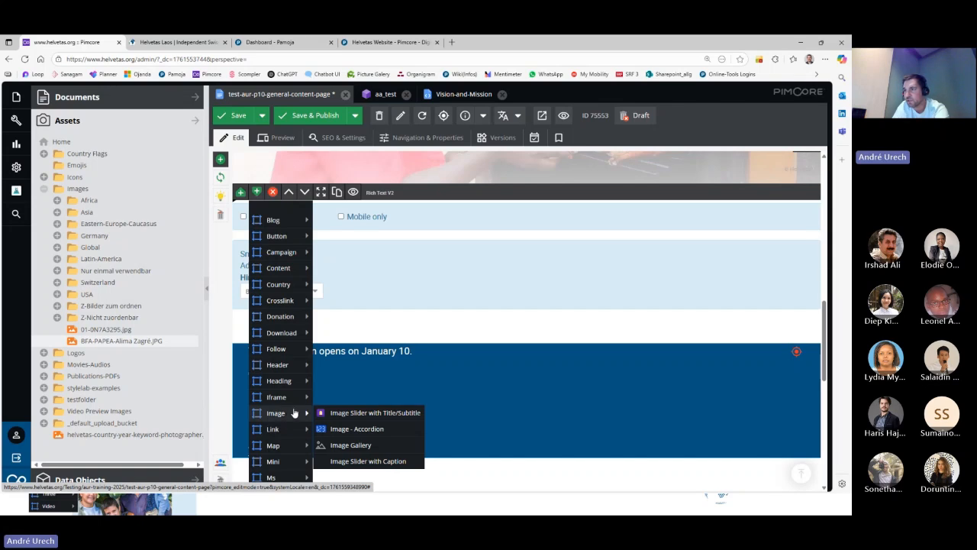
{"action": "left_click", "coordinate": [391, 419]}
{"action": "scroll", "coordinate": [387, 334], "scroll_direction": "down", "scroll_amount": 2}
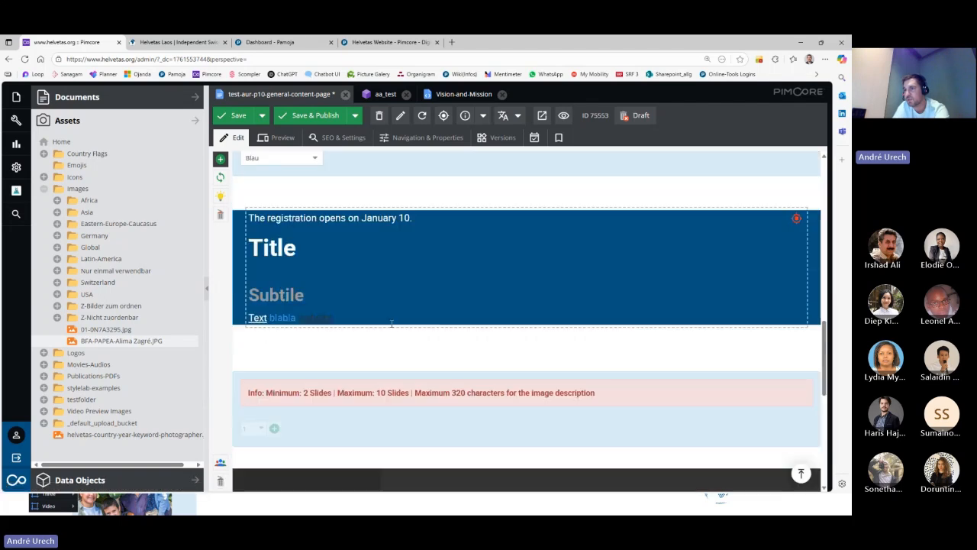
{"action": "scroll", "coordinate": [324, 325], "scroll_direction": "down", "scroll_amount": 1}
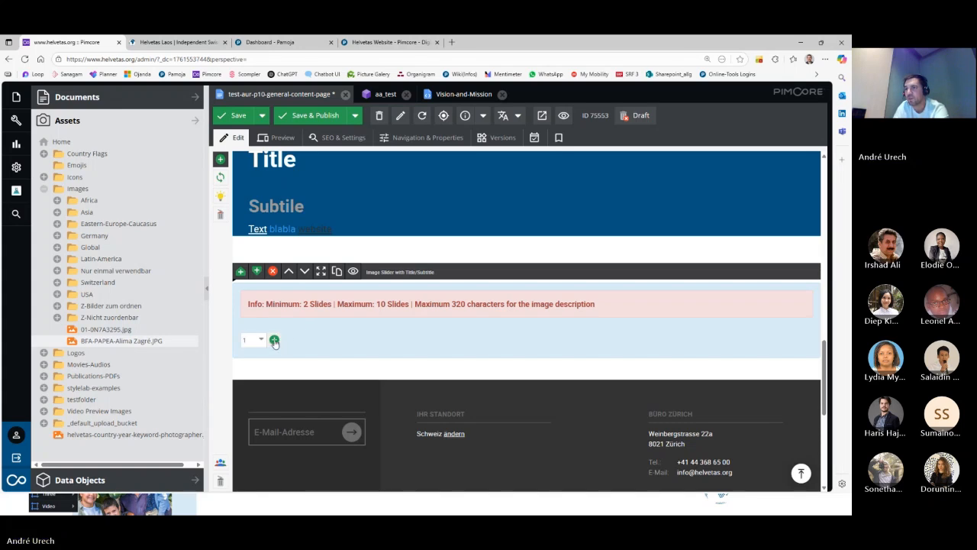
{"action": "left_click", "coordinate": [252, 340]}
{"action": "left_click", "coordinate": [249, 208]}
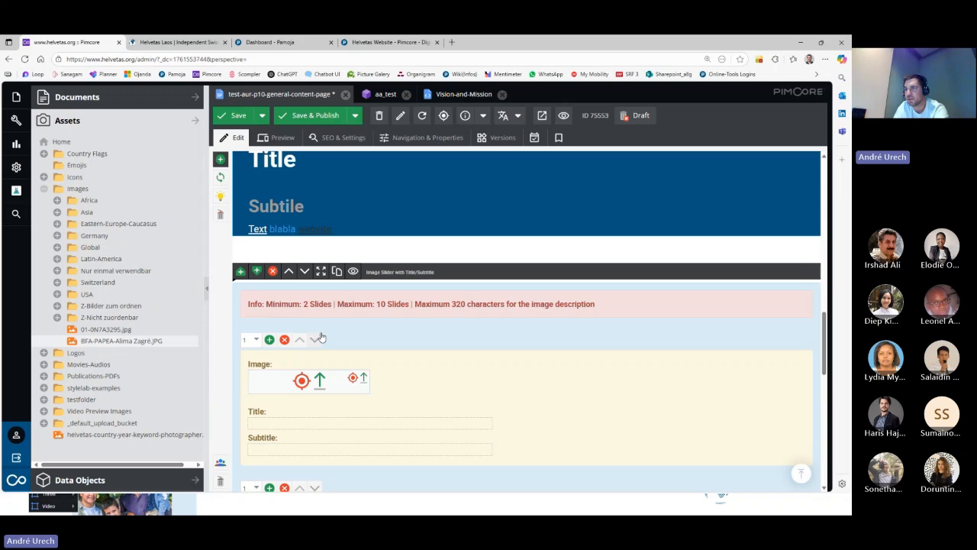
- Fill the first slide with the image 01-0N7A3295.jpg, the title "Test" and the subtitle "subtitle"
{"action": "scroll", "coordinate": [320, 338], "scroll_direction": "down", "scroll_amount": 2}
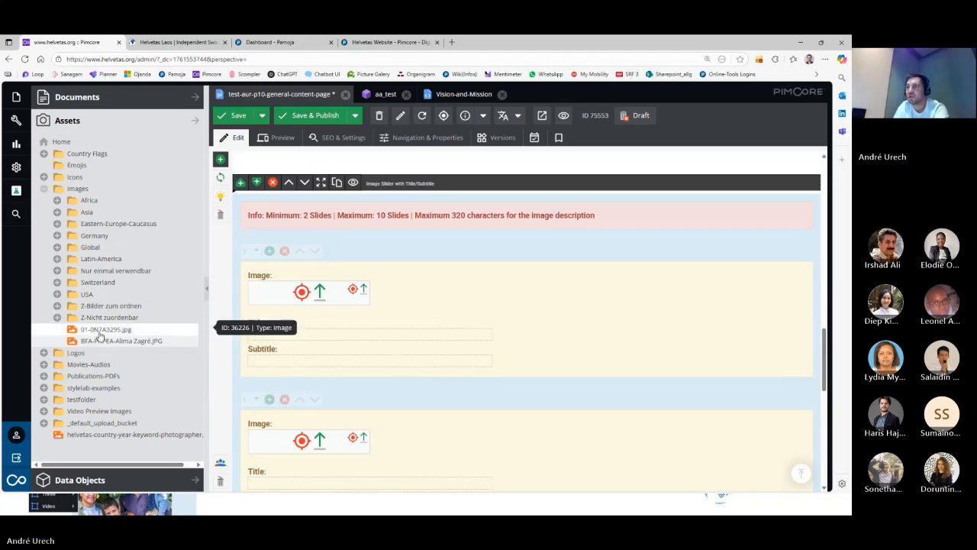
{"action": "mouse_move", "coordinate": [100, 333]}
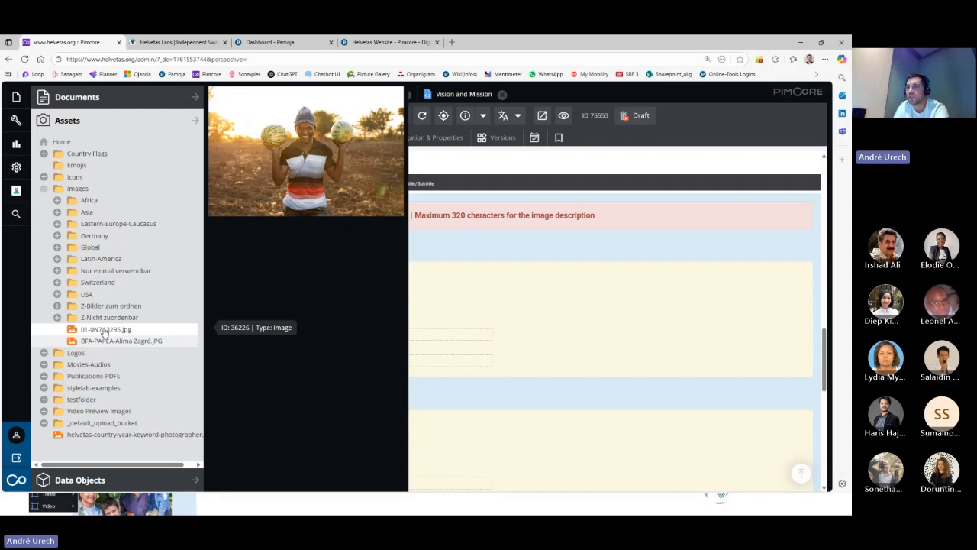
{"action": "left_click_drag", "start_coordinate": [105, 330], "coordinate": [291, 292]}
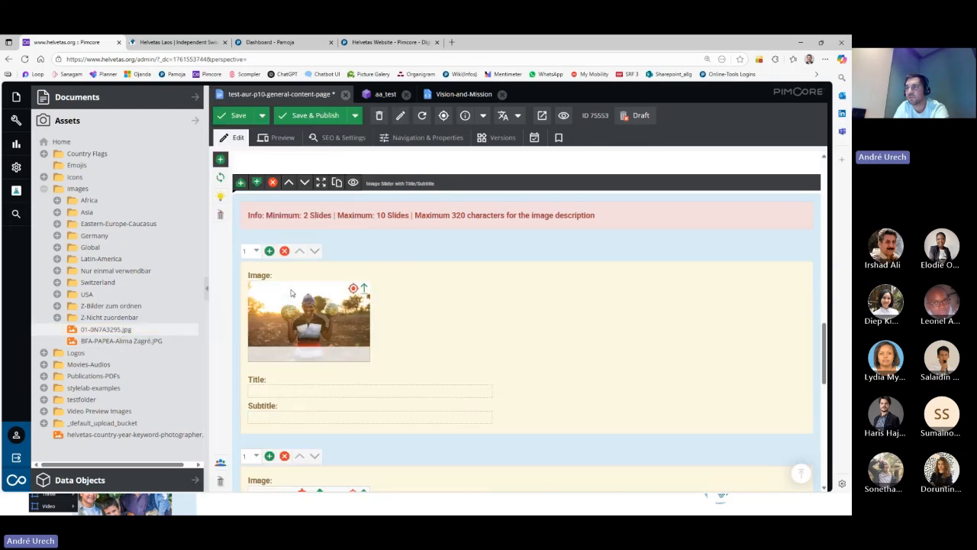
{"action": "left_click", "coordinate": [282, 389]}
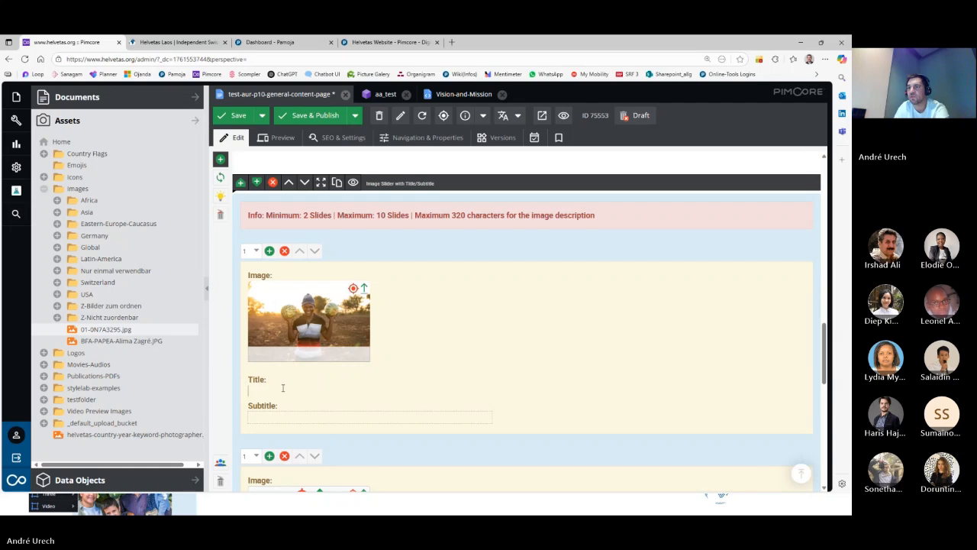
{"action": "type", "text": "Test"}
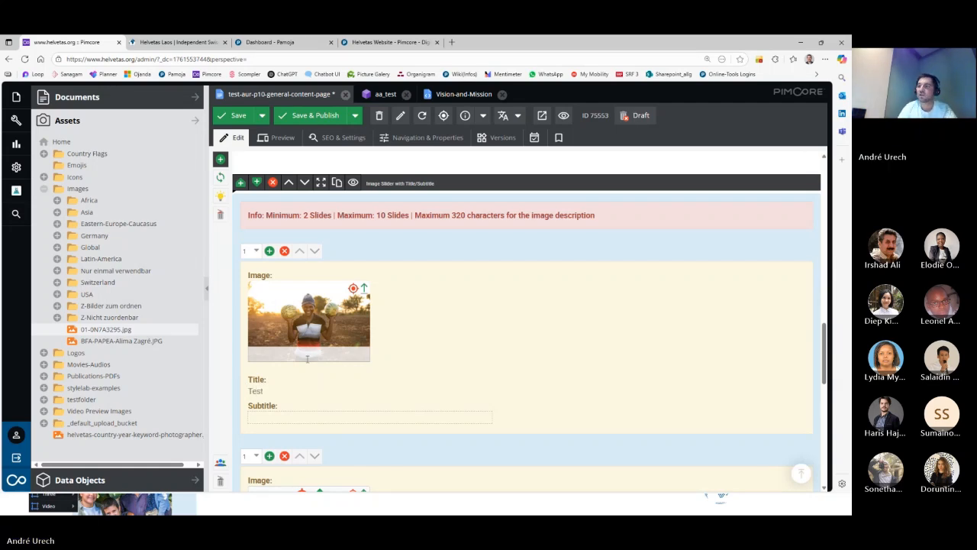
{"action": "left_click", "coordinate": [310, 416]}
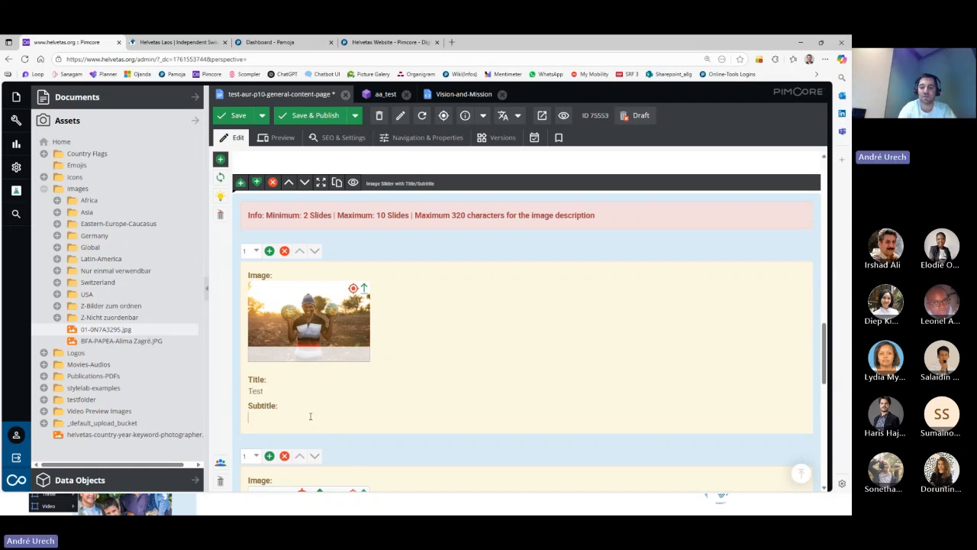
{"action": "type", "text": "subtitle"}
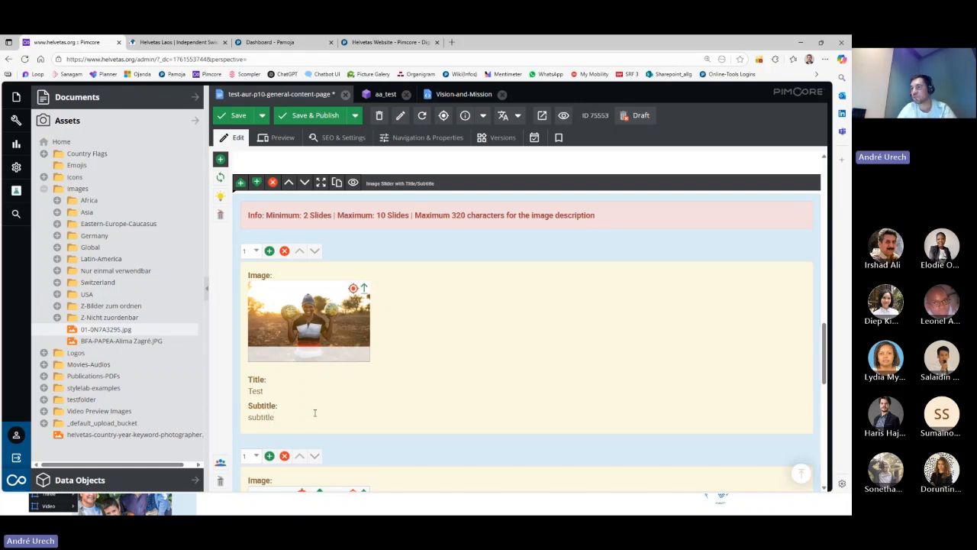
- Fill the second slide with the 1_Dique rústico_qochas image from the Z-Nicht zuordenbar folder, the title "title2" and the subtitle "text"
{"action": "scroll", "coordinate": [323, 382], "scroll_direction": "down", "scroll_amount": 1}
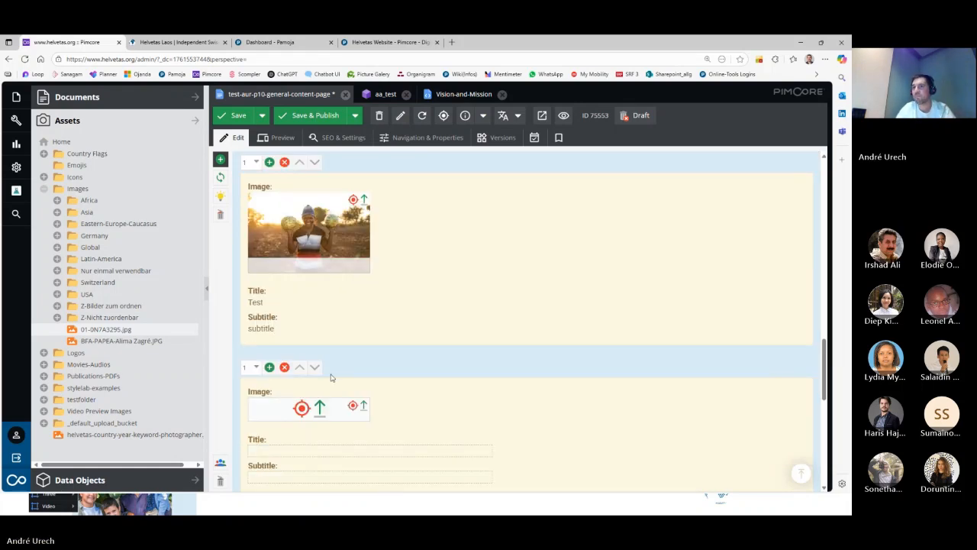
{"action": "left_click", "coordinate": [56, 317]}
{"action": "mouse_move", "coordinate": [107, 329]}
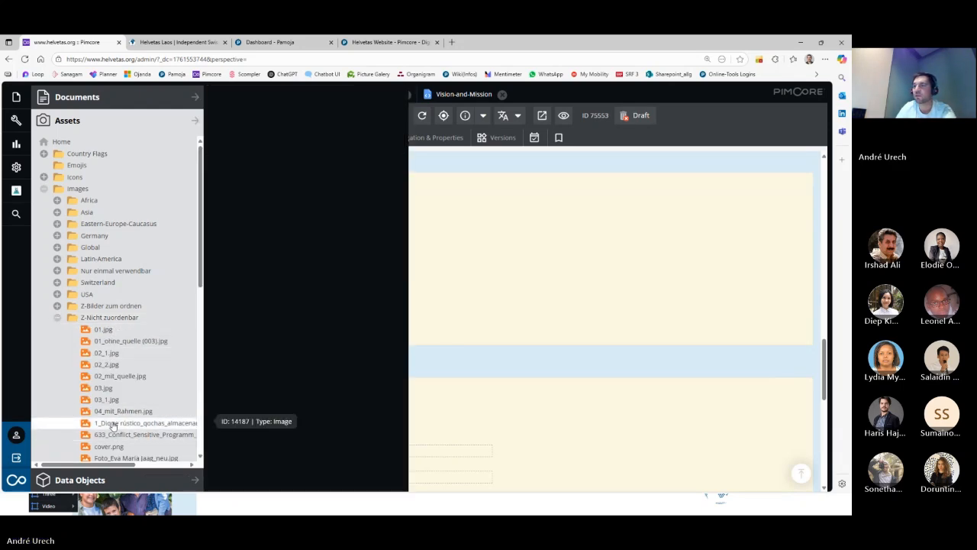
{"action": "left_click_drag", "start_coordinate": [113, 425], "coordinate": [283, 408]}
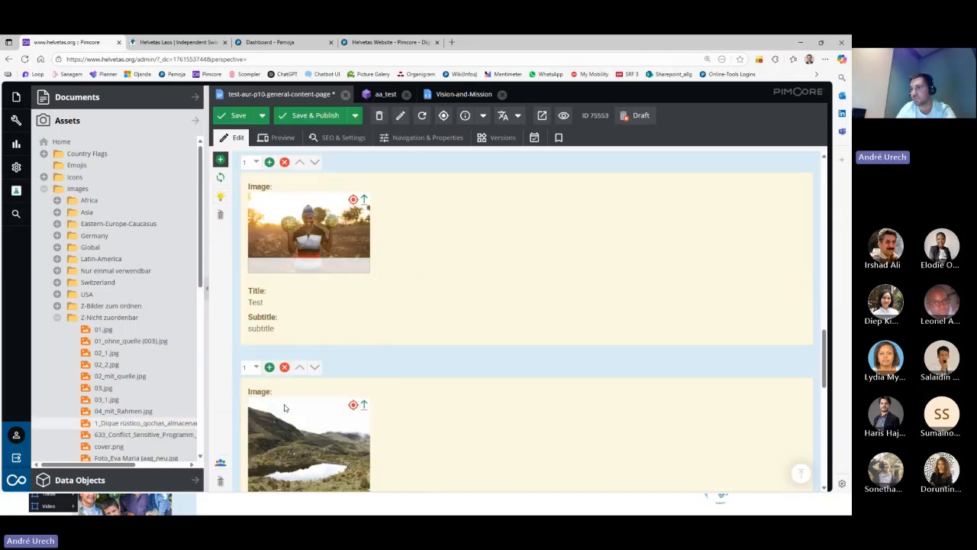
{"action": "scroll", "coordinate": [284, 408], "scroll_direction": "down", "scroll_amount": 3}
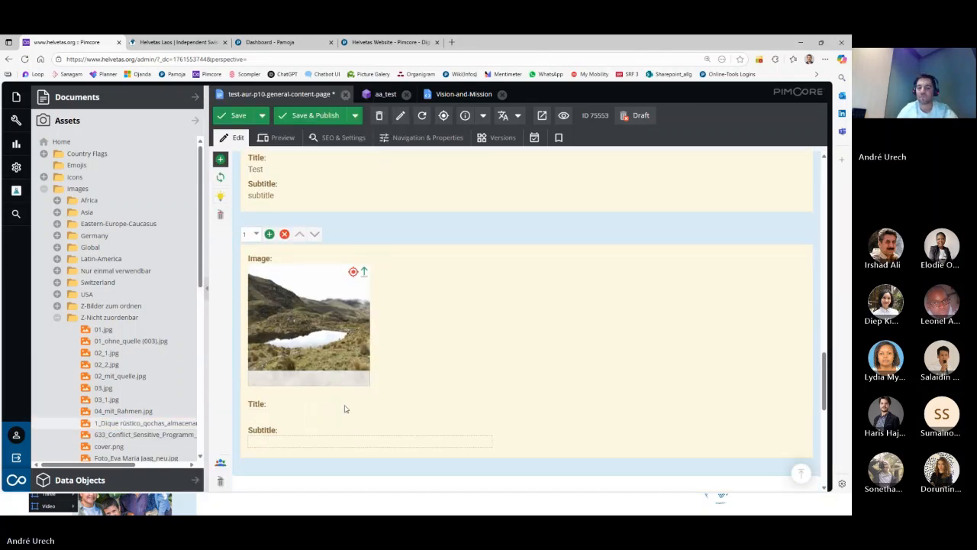
{"action": "left_click", "coordinate": [344, 409]}
{"action": "type", "text": "title2"}
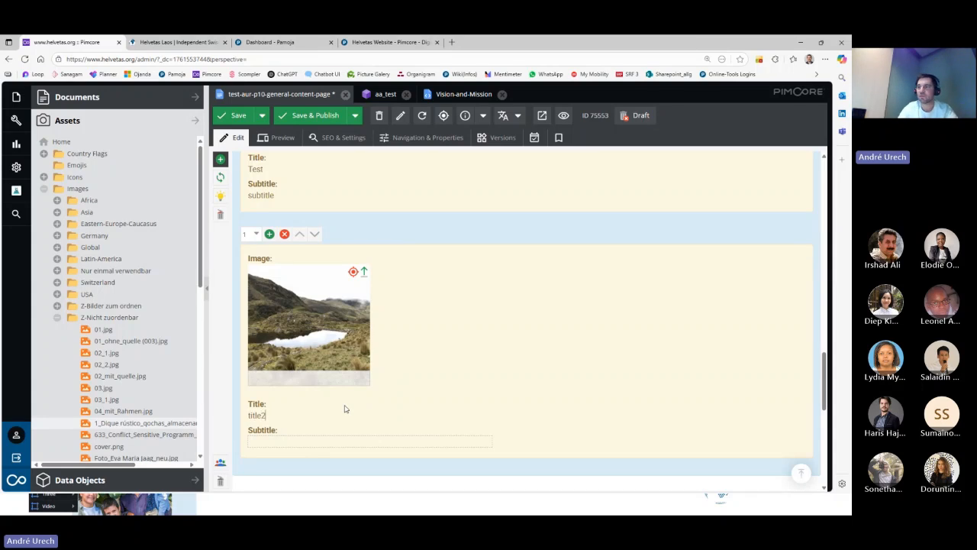
{"action": "key", "text": "Tab"}
{"action": "type", "text": "te"}
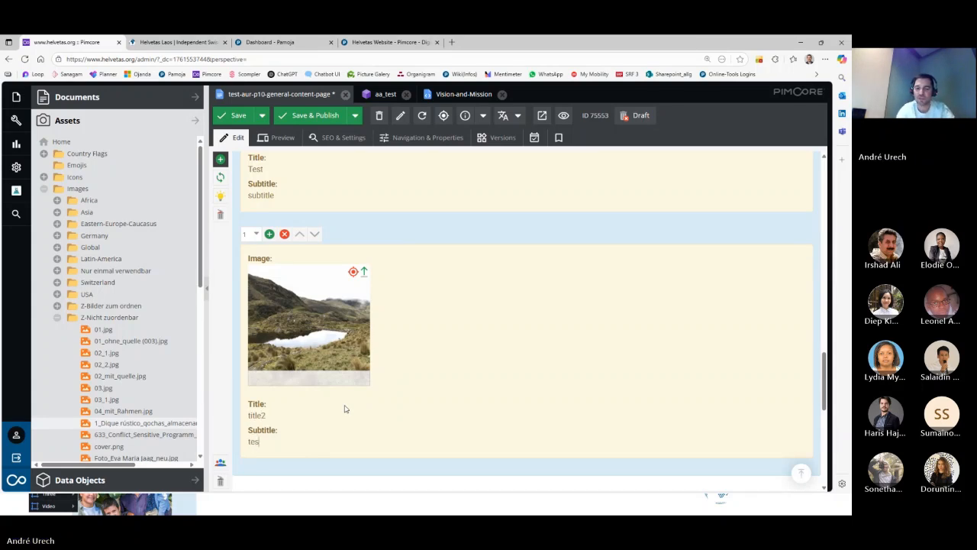
{"action": "type", "text": "xt"}
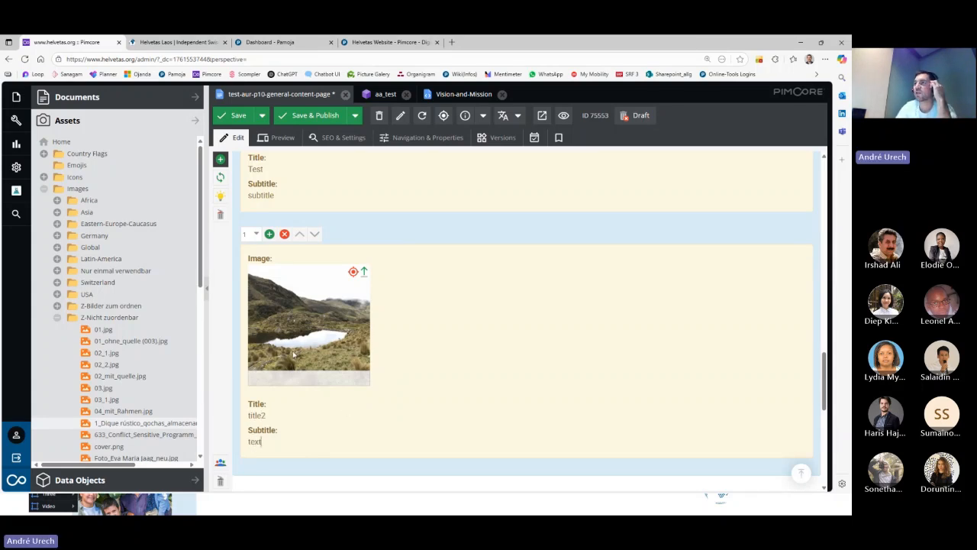
- Save the page and preview how its content is displayed
{"action": "scroll", "coordinate": [296, 351], "scroll_direction": "up", "scroll_amount": 5}
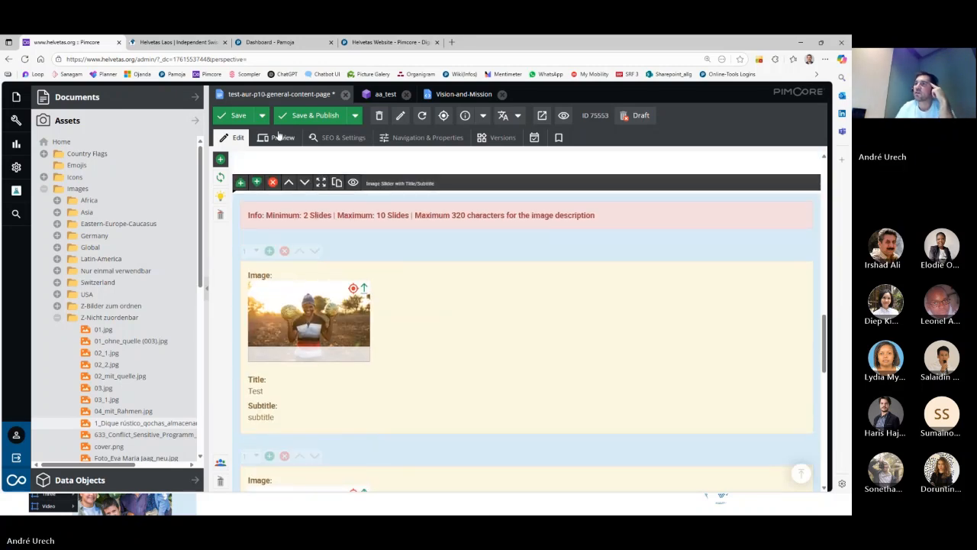
{"action": "left_click", "coordinate": [233, 119]}
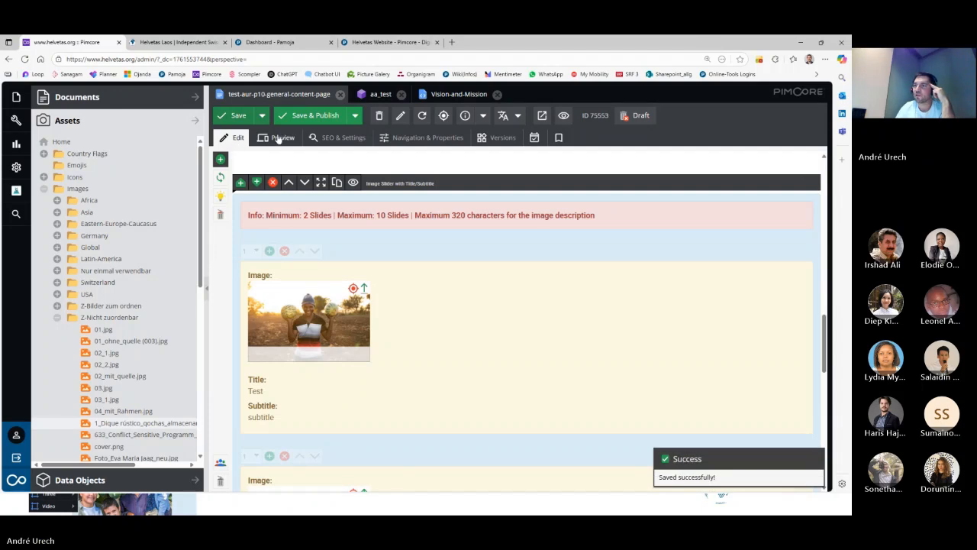
{"action": "left_click", "coordinate": [280, 138]}
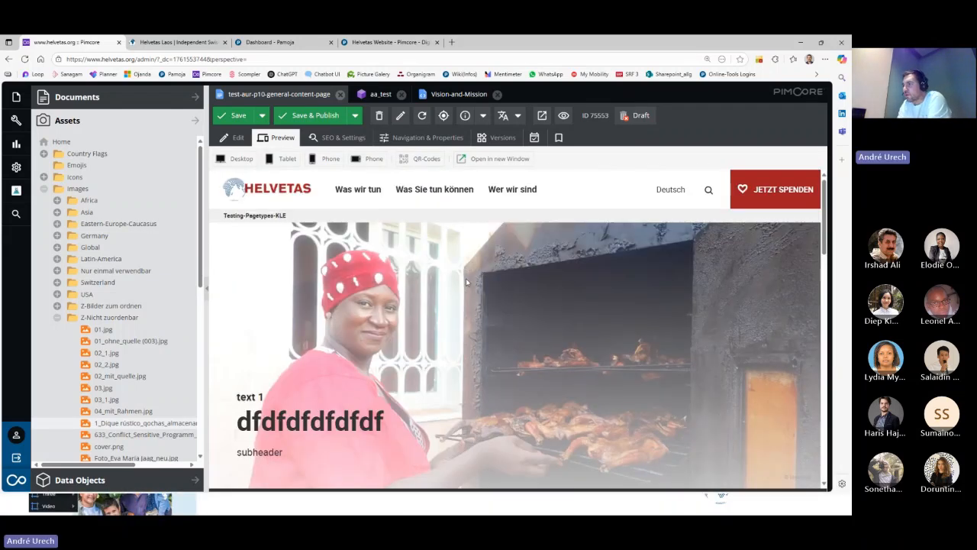
{"action": "scroll", "coordinate": [379, 273], "scroll_direction": "down", "scroll_amount": 1}
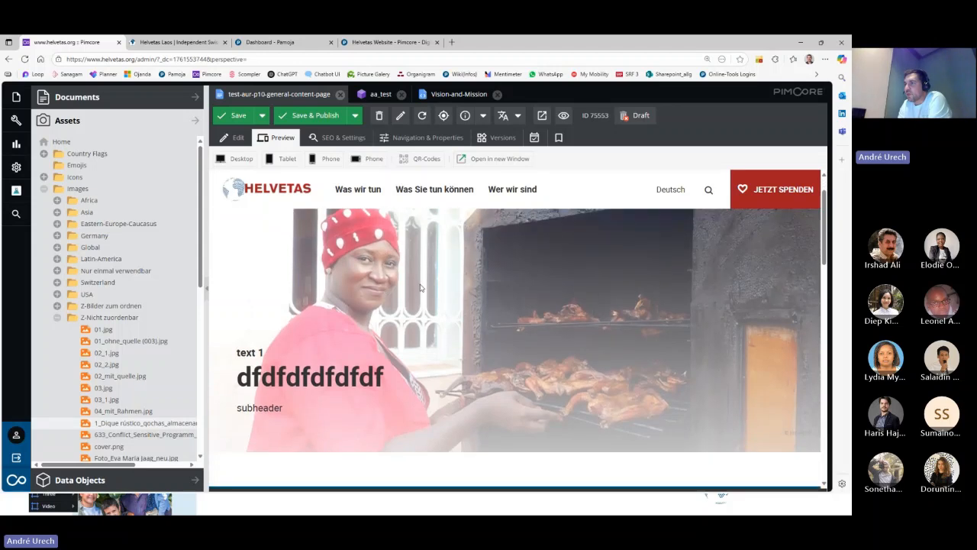
- Examine the page preview from the header through the Rich Text block to both slides of the image slider
{"action": "scroll", "coordinate": [286, 288], "scroll_direction": "down", "scroll_amount": 1}
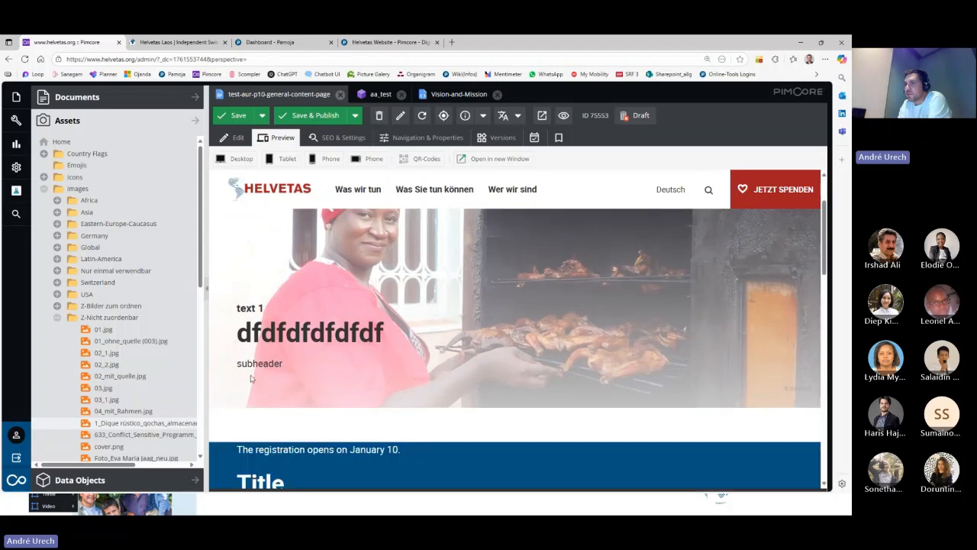
{"action": "scroll", "coordinate": [306, 351], "scroll_direction": "down", "scroll_amount": 4}
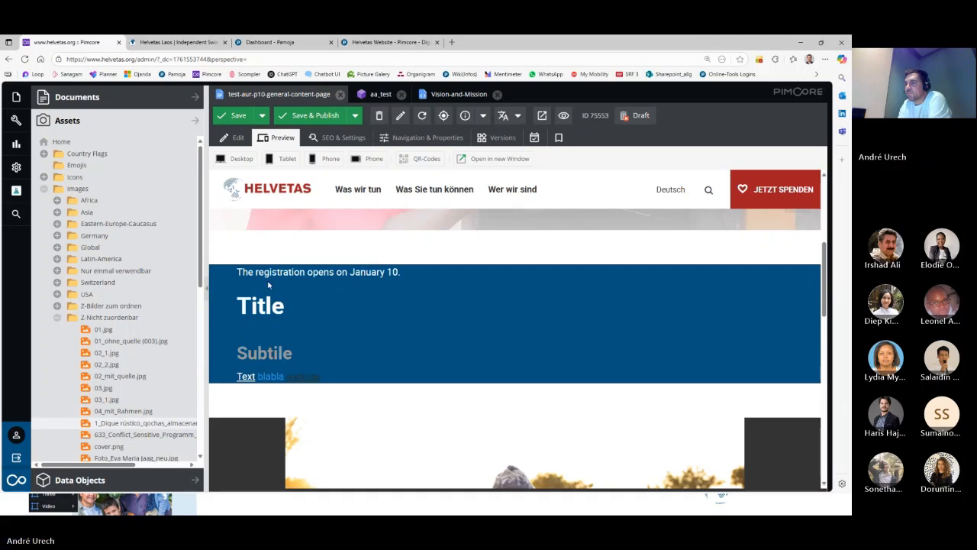
{"action": "scroll", "coordinate": [358, 341], "scroll_direction": "down", "scroll_amount": 3}
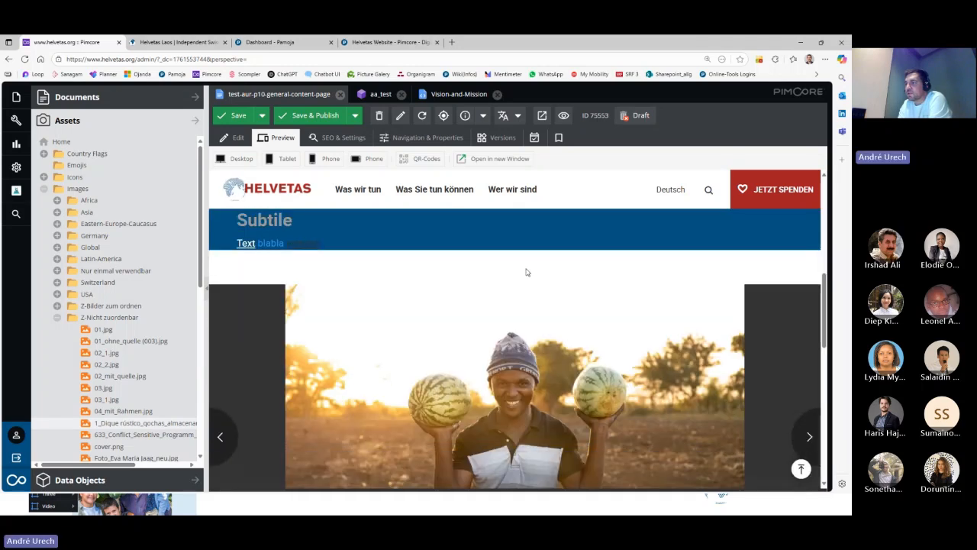
{"action": "scroll", "coordinate": [542, 331], "scroll_direction": "down", "scroll_amount": 2}
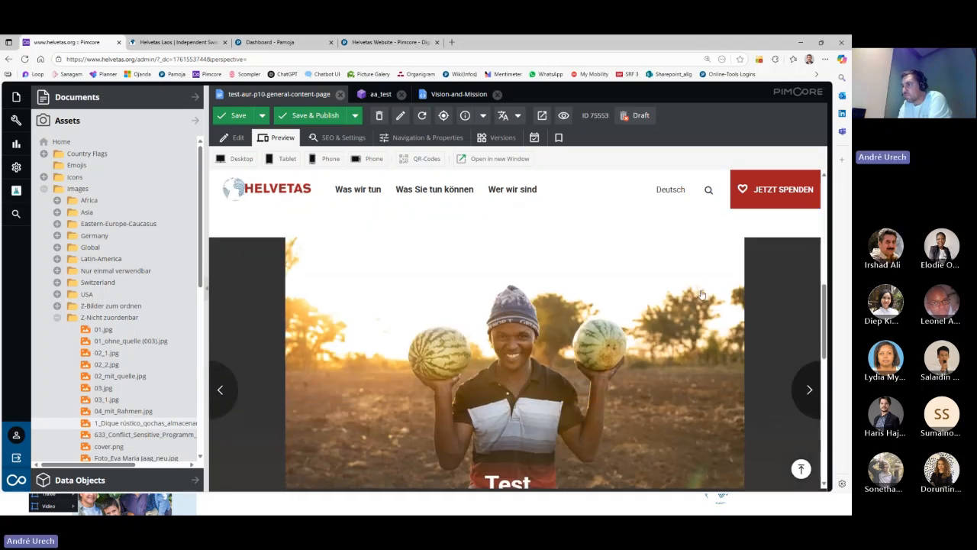
{"action": "scroll", "coordinate": [548, 359], "scroll_direction": "down", "scroll_amount": 1}
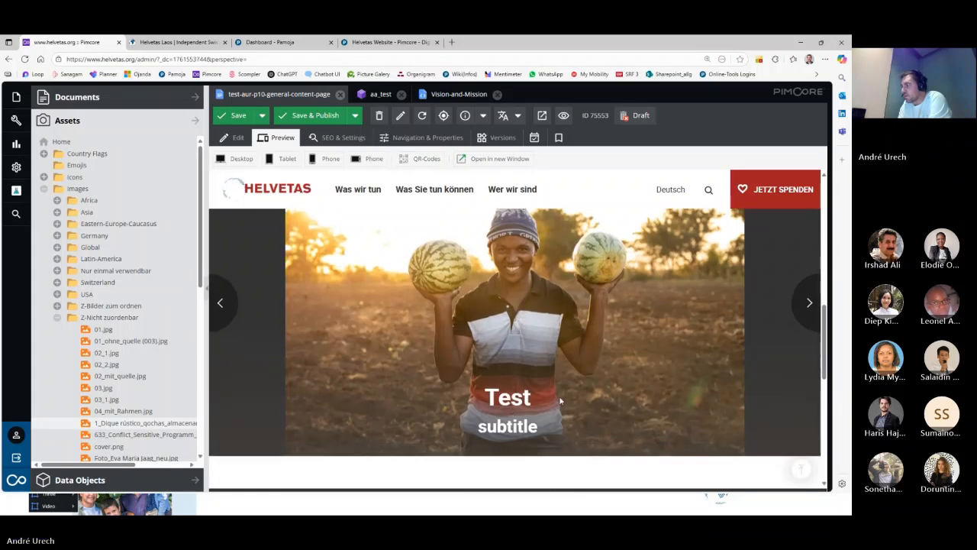
{"action": "scroll", "coordinate": [560, 399], "scroll_direction": "down", "scroll_amount": 1}
{"action": "scroll", "coordinate": [560, 398], "scroll_direction": "up", "scroll_amount": 1}
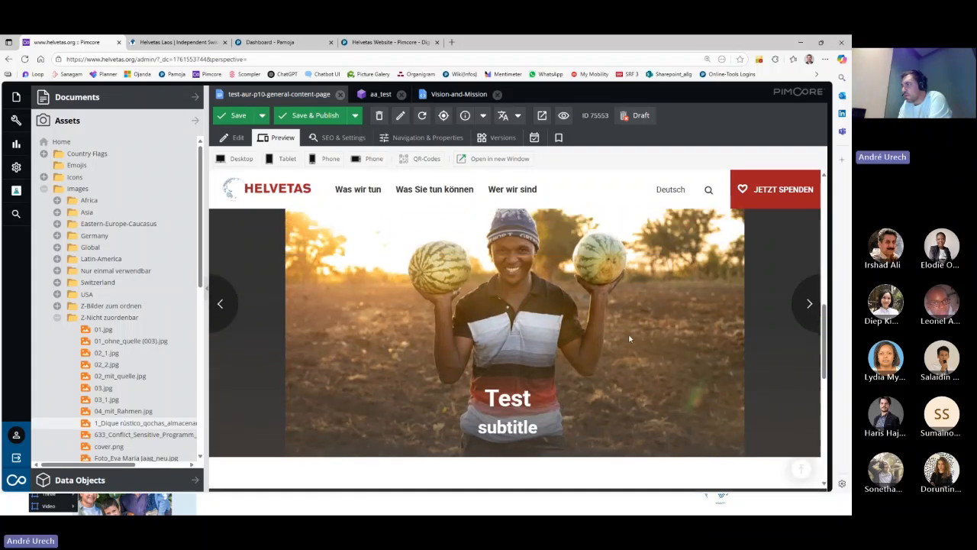
{"action": "left_click", "coordinate": [807, 305]}
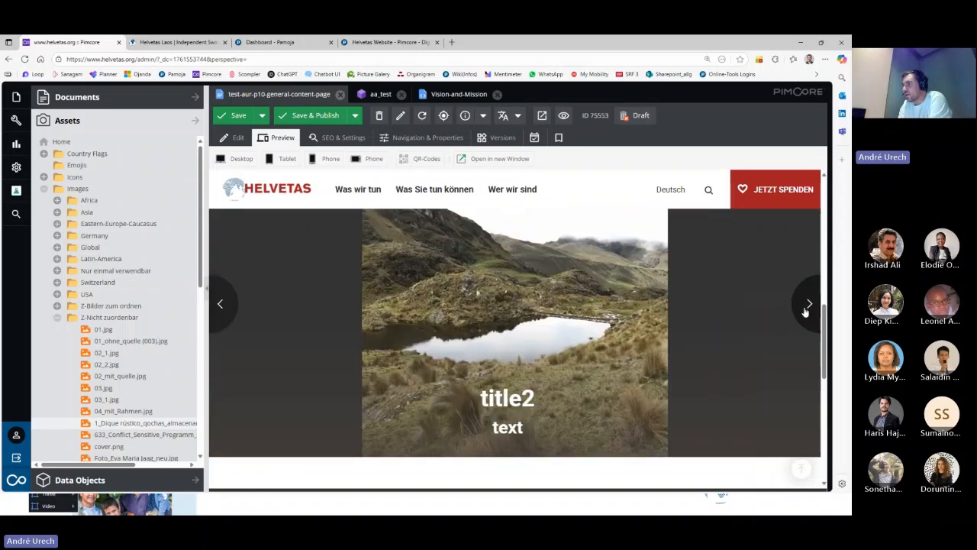
{"action": "scroll", "coordinate": [718, 343], "scroll_direction": "up", "scroll_amount": 1}
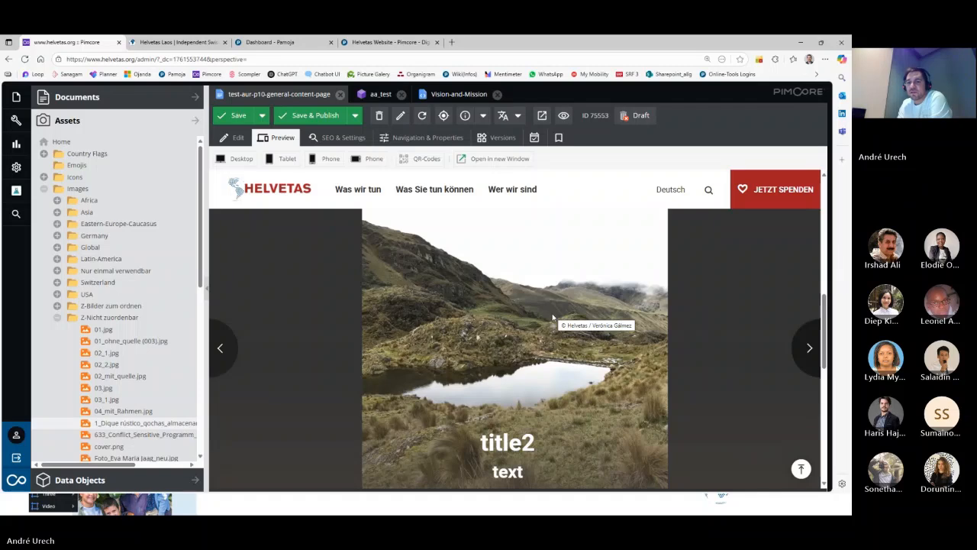
{"action": "scroll", "coordinate": [396, 309], "scroll_direction": "up", "scroll_amount": 4}
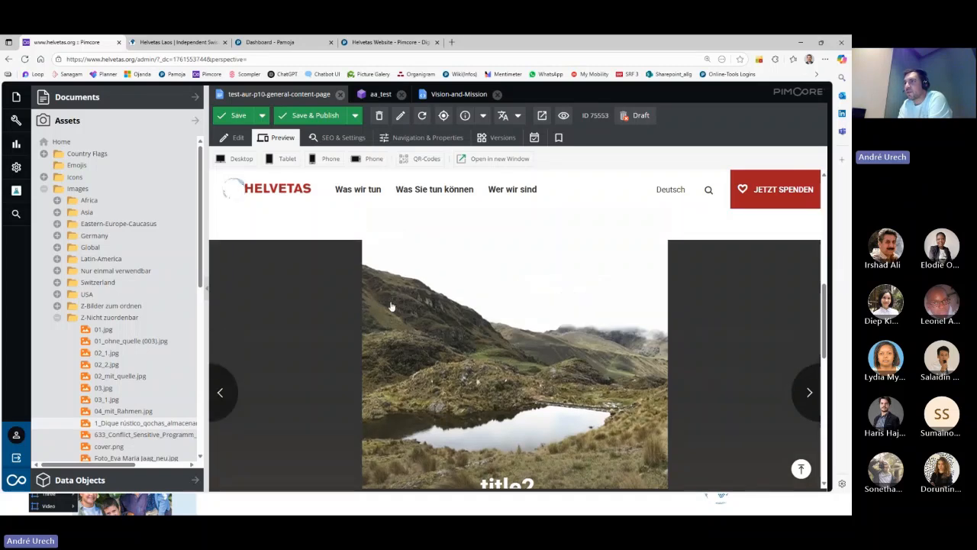
- Return to editing the page and insert an Image - Accordion block below the Image Slider with Title/Subtitle block
{"action": "left_click", "coordinate": [233, 138]}
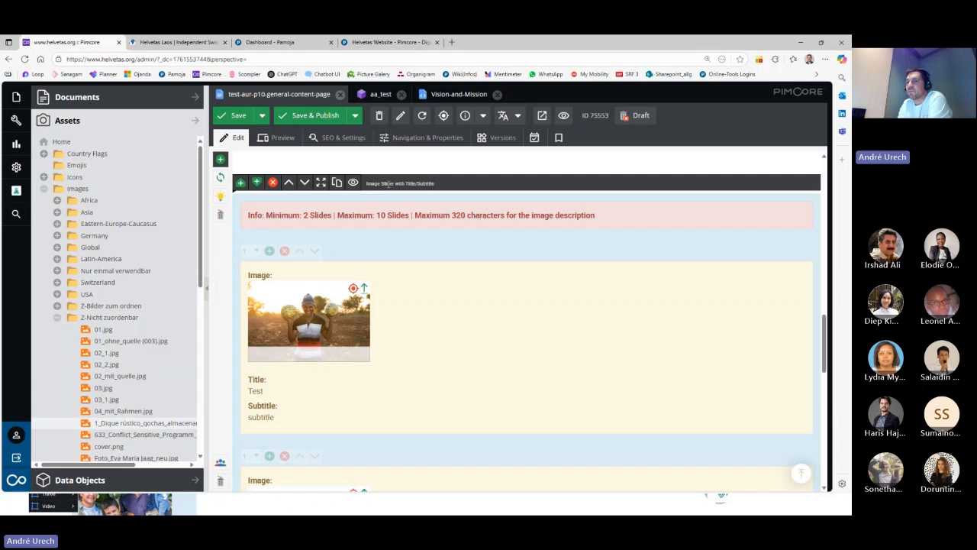
{"action": "left_click", "coordinate": [258, 183]}
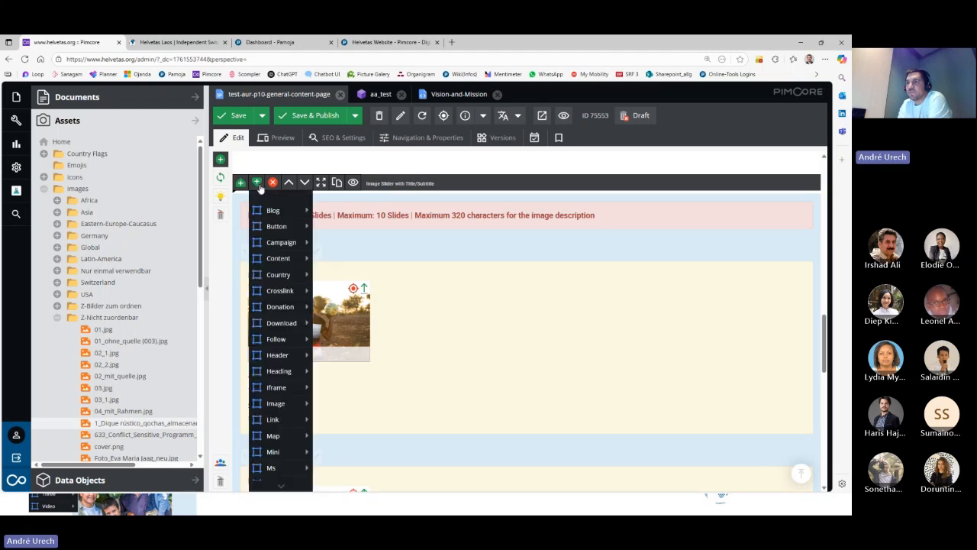
{"action": "mouse_move", "coordinate": [293, 405]}
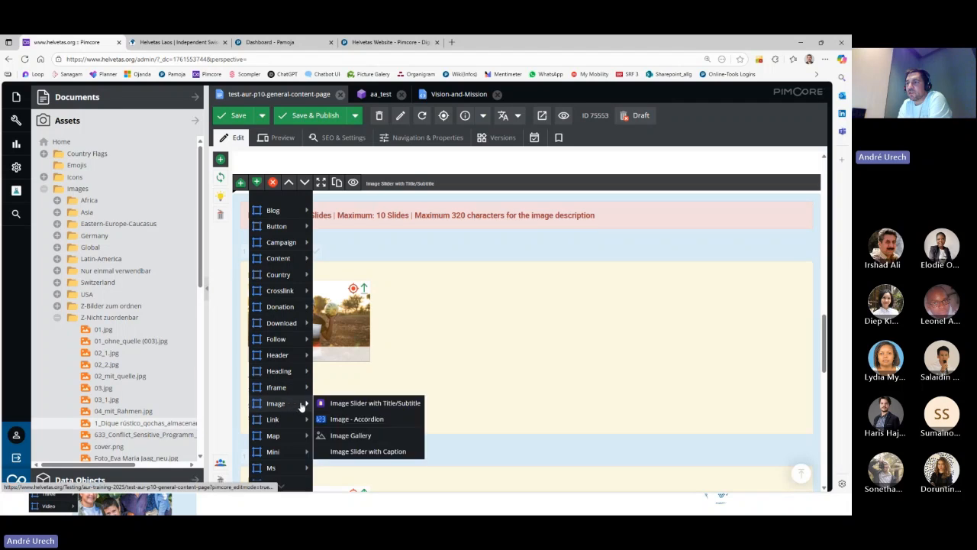
{"action": "left_click", "coordinate": [370, 422]}
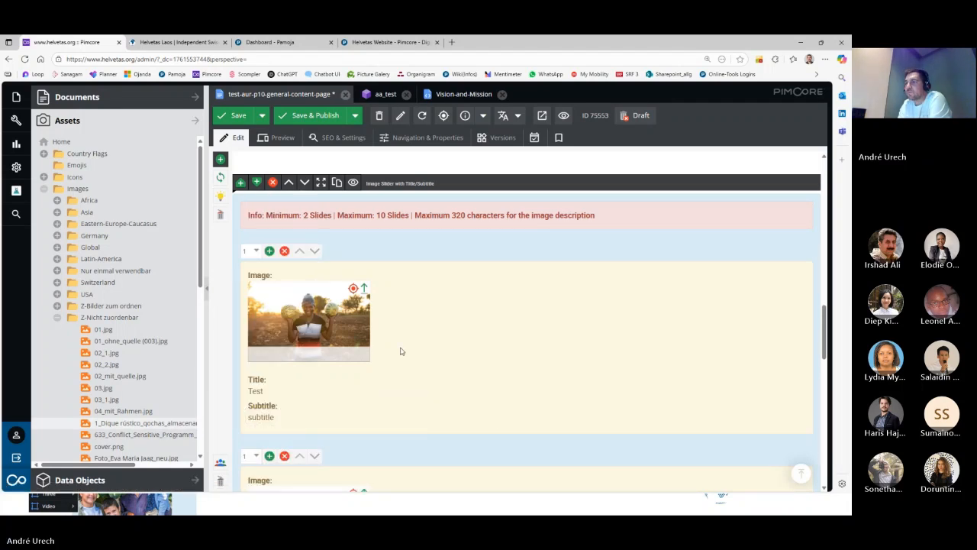
{"action": "scroll", "coordinate": [401, 347], "scroll_direction": "down", "scroll_amount": 10}
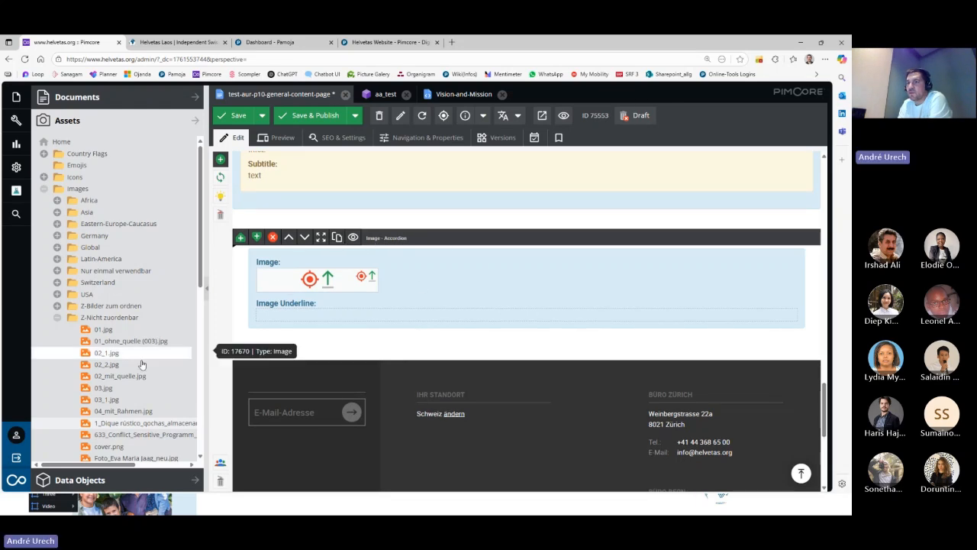
- Fill the Image - Accordion block with FR_map2023.png and the image underline "map", and save the page to preview it
{"action": "scroll", "coordinate": [120, 426], "scroll_direction": "down", "scroll_amount": 2}
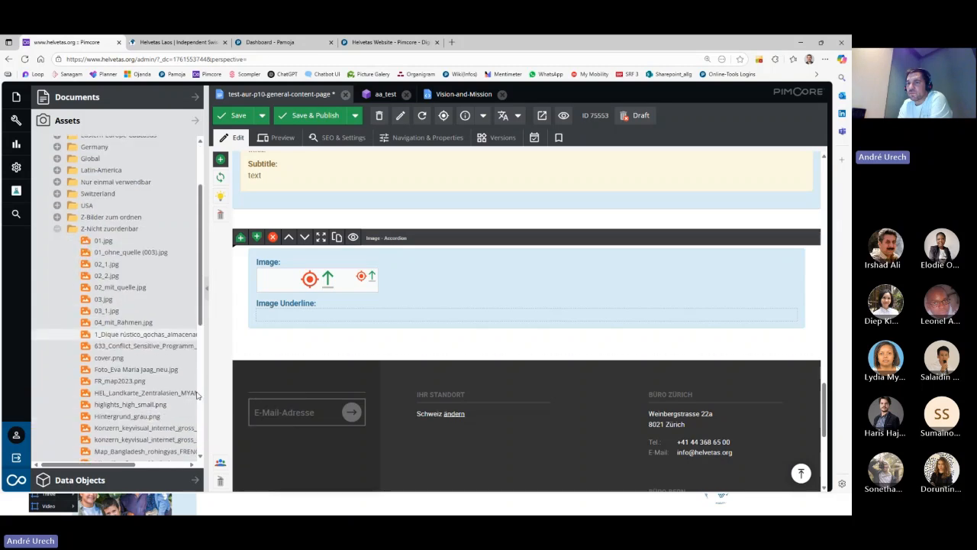
{"action": "mouse_move", "coordinate": [105, 384]}
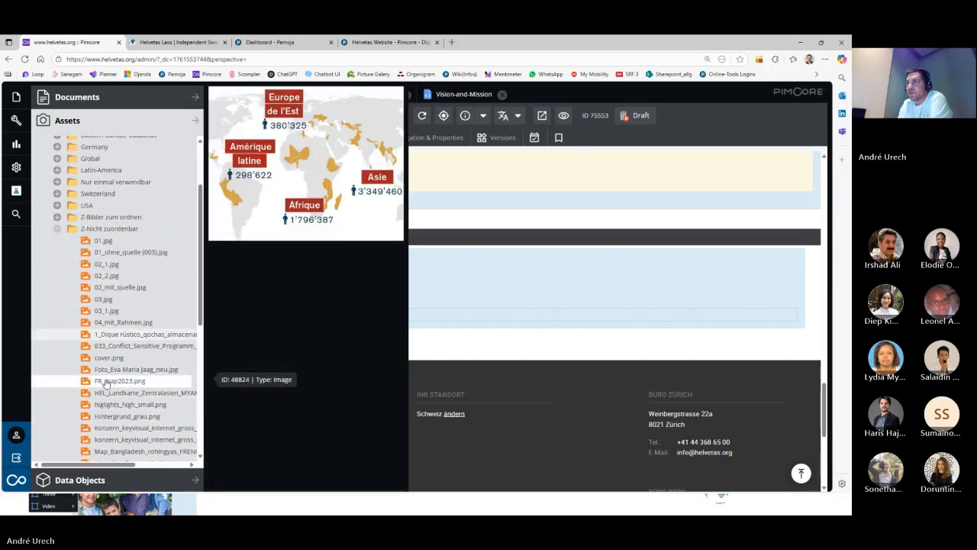
{"action": "left_click_drag", "start_coordinate": [105, 384], "coordinate": [324, 283]}
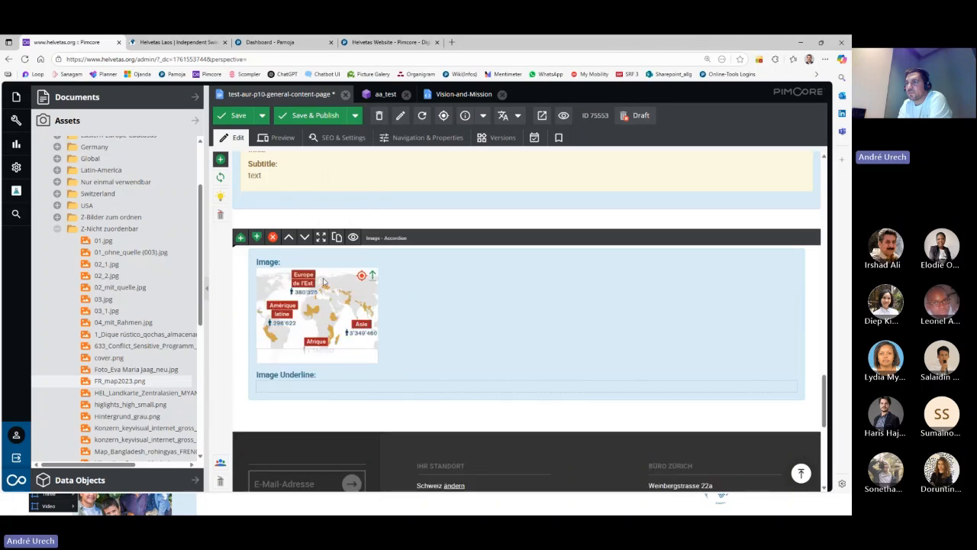
{"action": "left_click", "coordinate": [308, 386]}
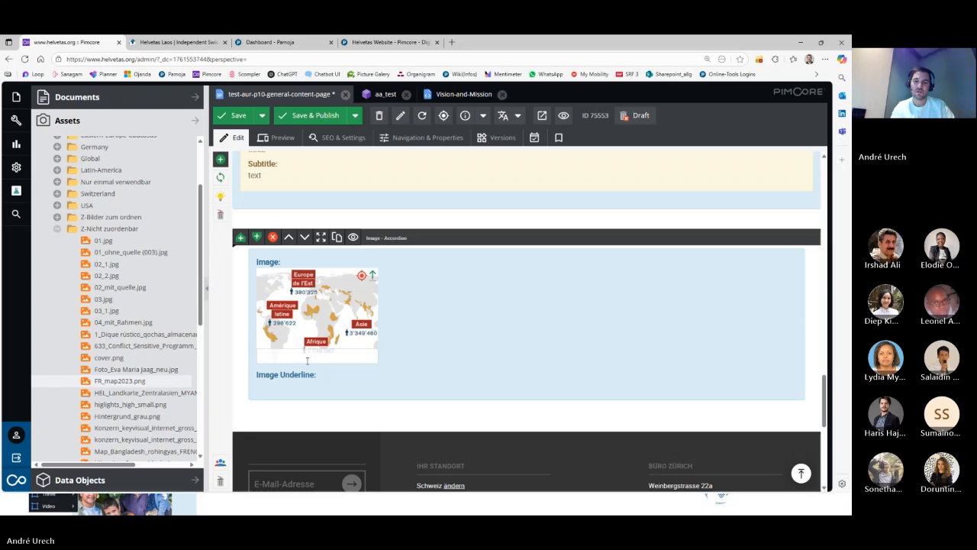
{"action": "type", "text": "map"}
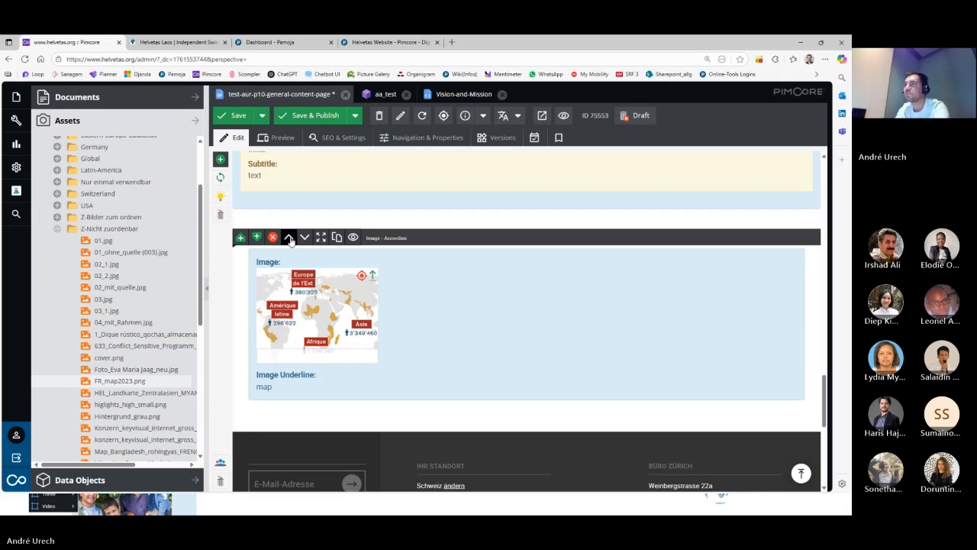
{"action": "left_click", "coordinate": [233, 117]}
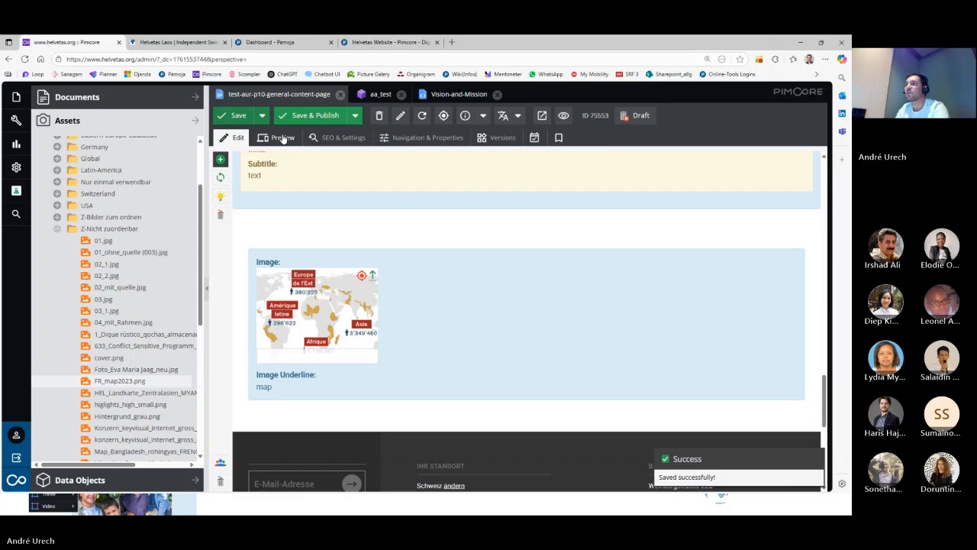
{"action": "left_click", "coordinate": [282, 138]}
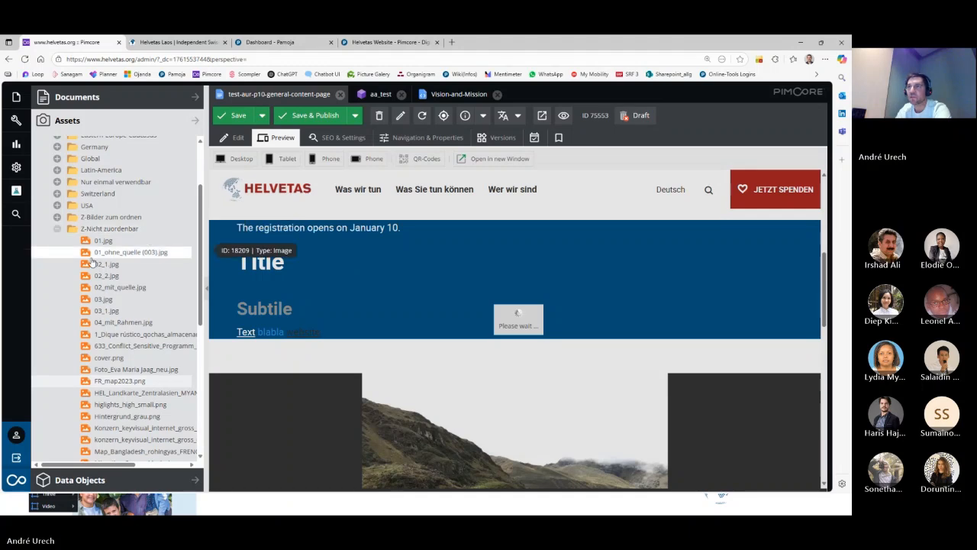
- Add a folder named text_aur inside the Images > Asia > Laos asset folder
{"action": "scroll", "coordinate": [91, 260], "scroll_direction": "up", "scroll_amount": 3}
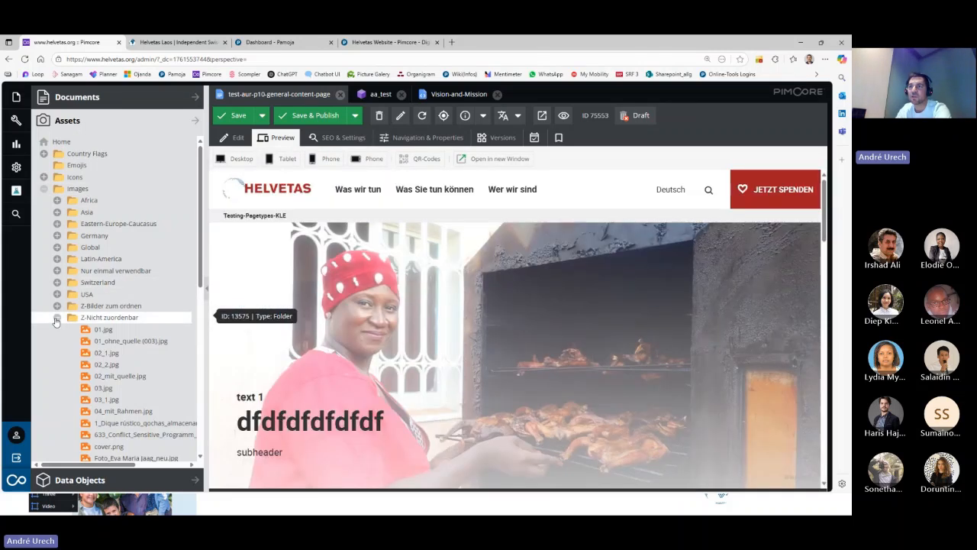
{"action": "left_click", "coordinate": [56, 317]}
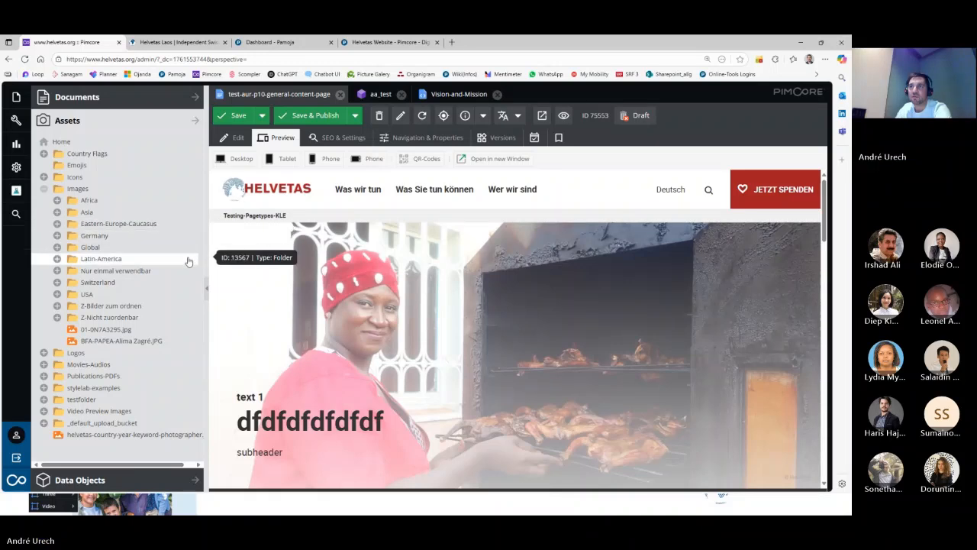
{"action": "left_click", "coordinate": [57, 212]}
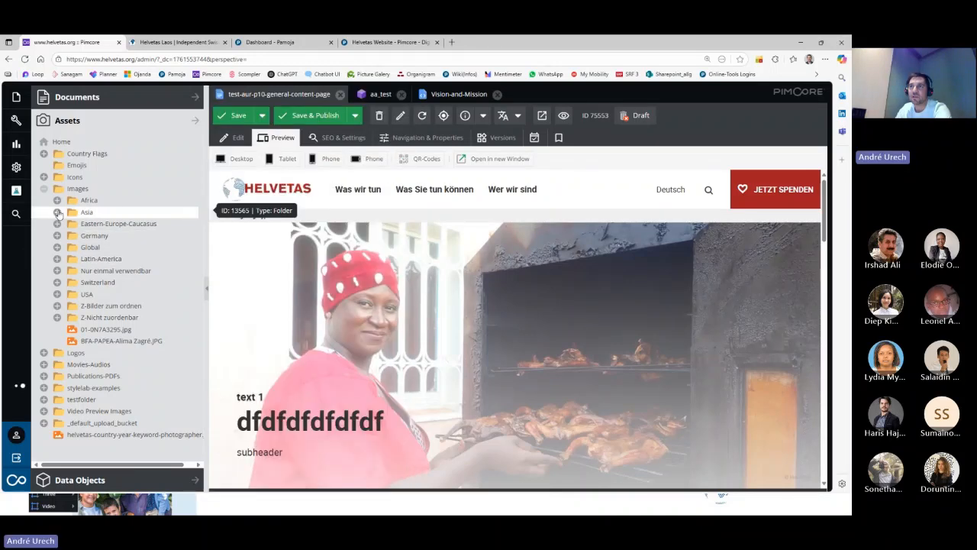
{"action": "left_click", "coordinate": [71, 294]}
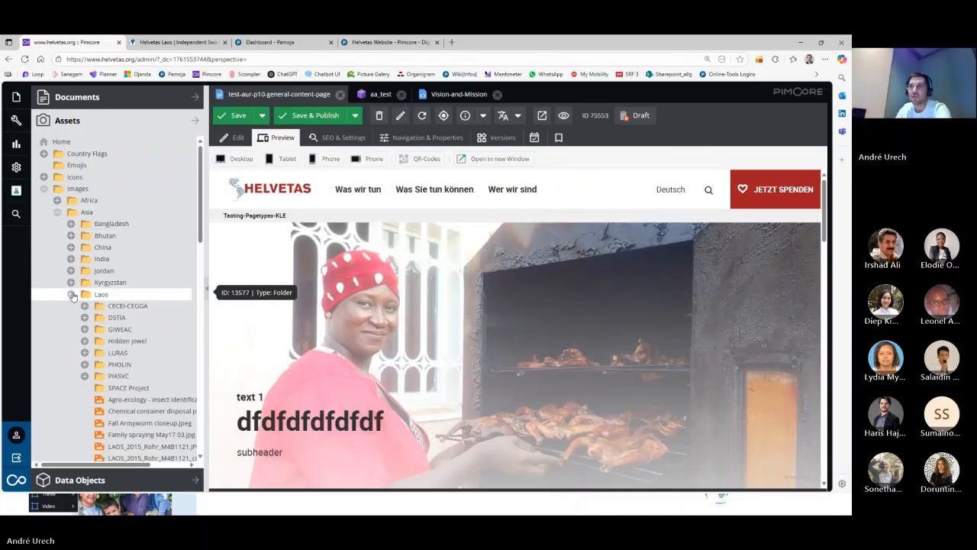
{"action": "mouse_move", "coordinate": [100, 296]}
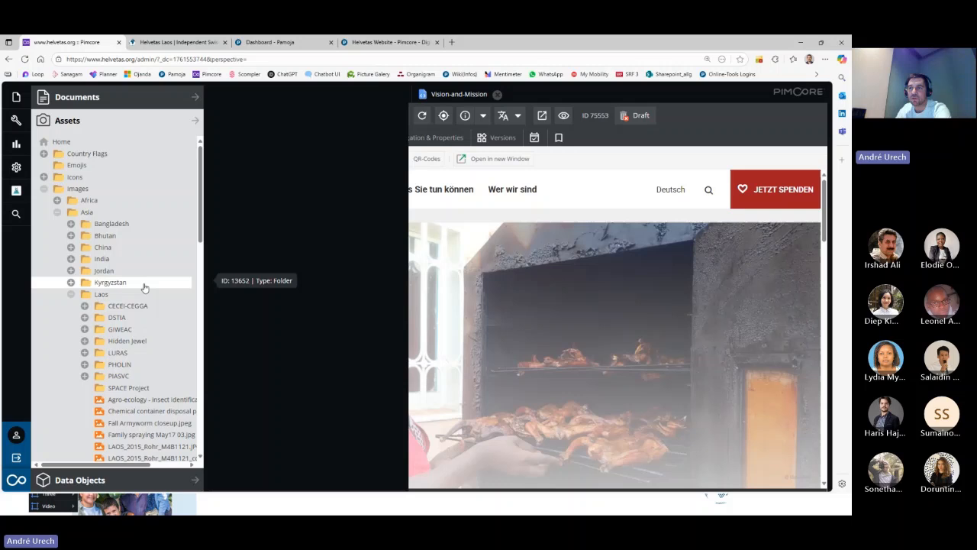
{"action": "right_click", "coordinate": [101, 296]}
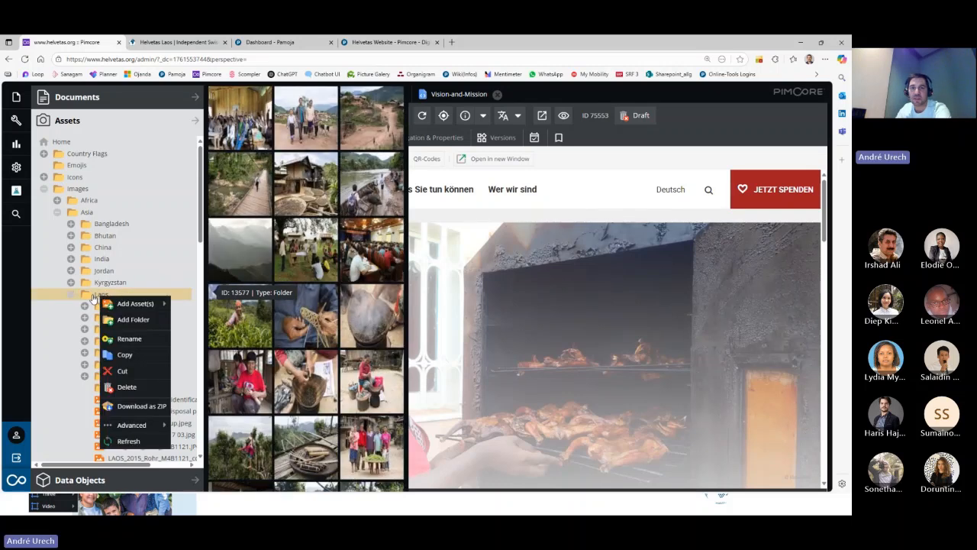
{"action": "left_click", "coordinate": [131, 319]}
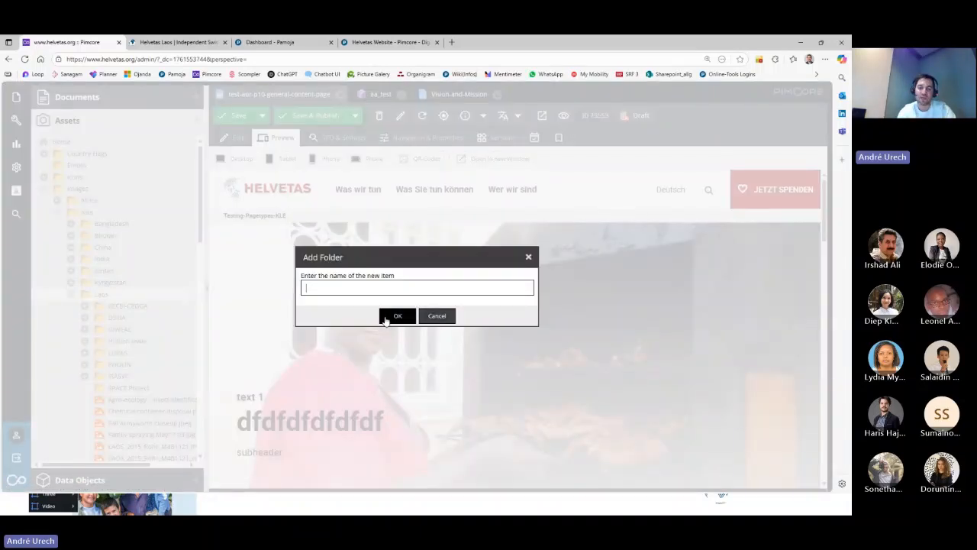
{"action": "type", "text": "text_aur"}
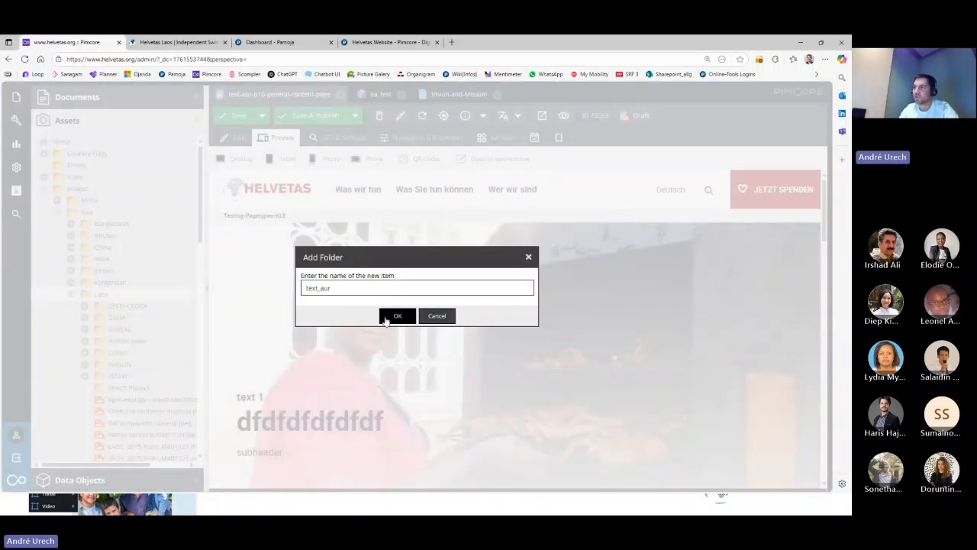
{"action": "left_click", "coordinate": [397, 315]}
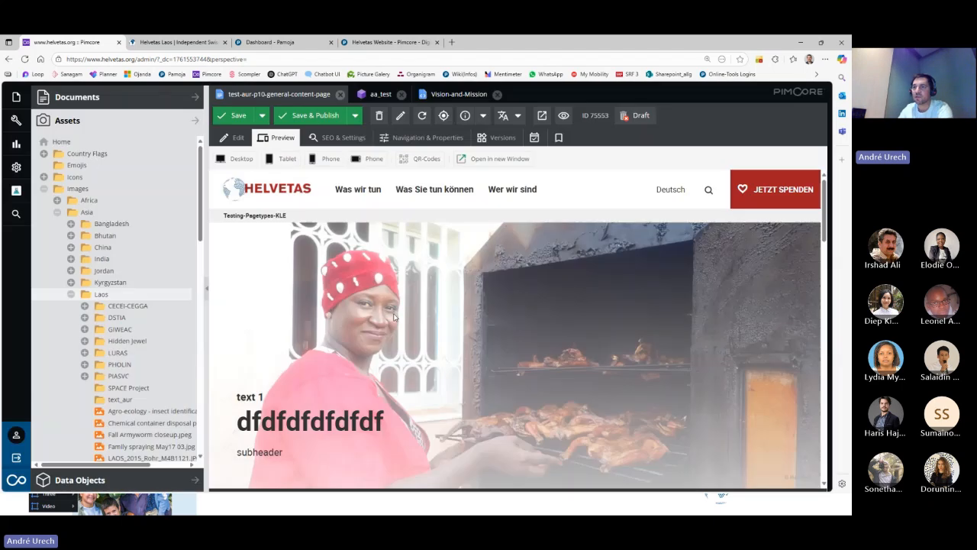
- Open the text_aur asset folder and review its options for adding assets by upload or import
{"action": "left_click", "coordinate": [121, 401]}
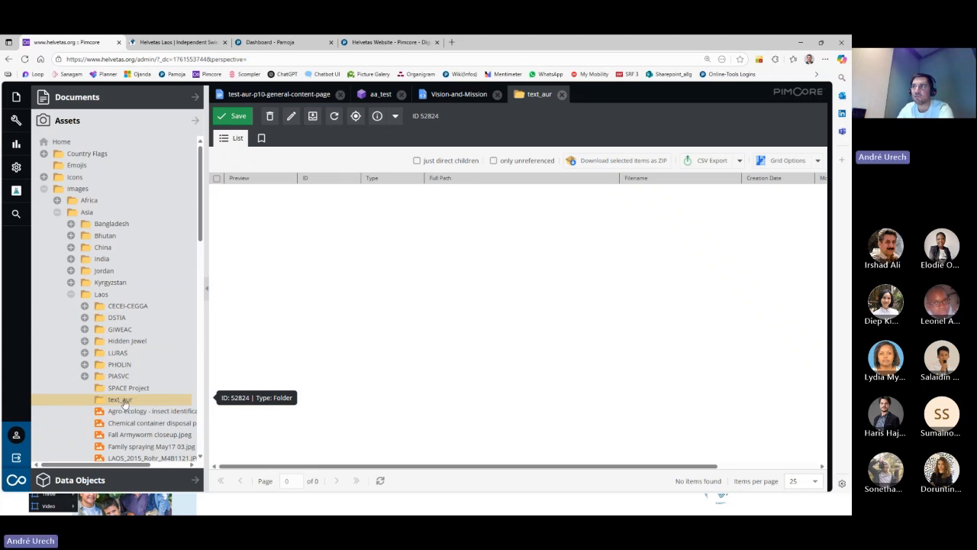
{"action": "right_click", "coordinate": [123, 402]}
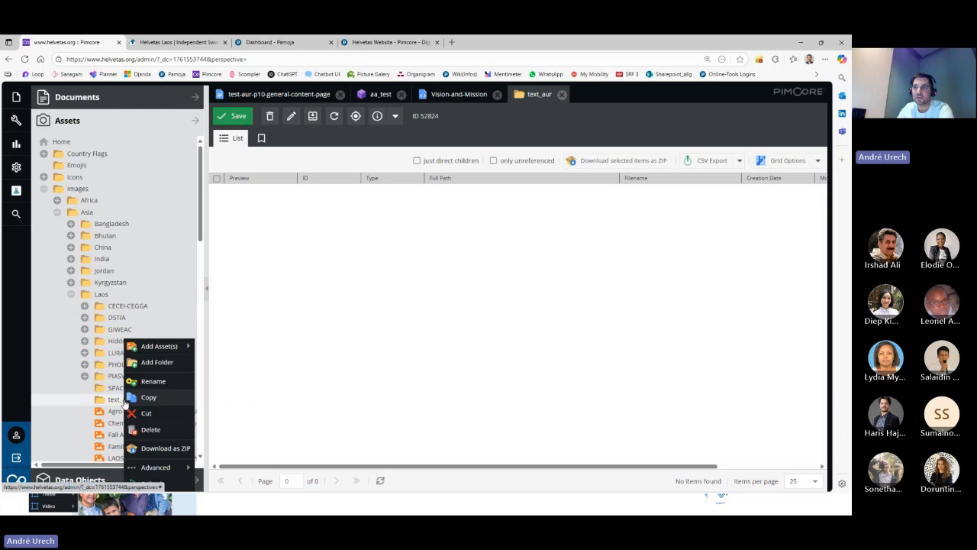
{"action": "mouse_move", "coordinate": [151, 351]}
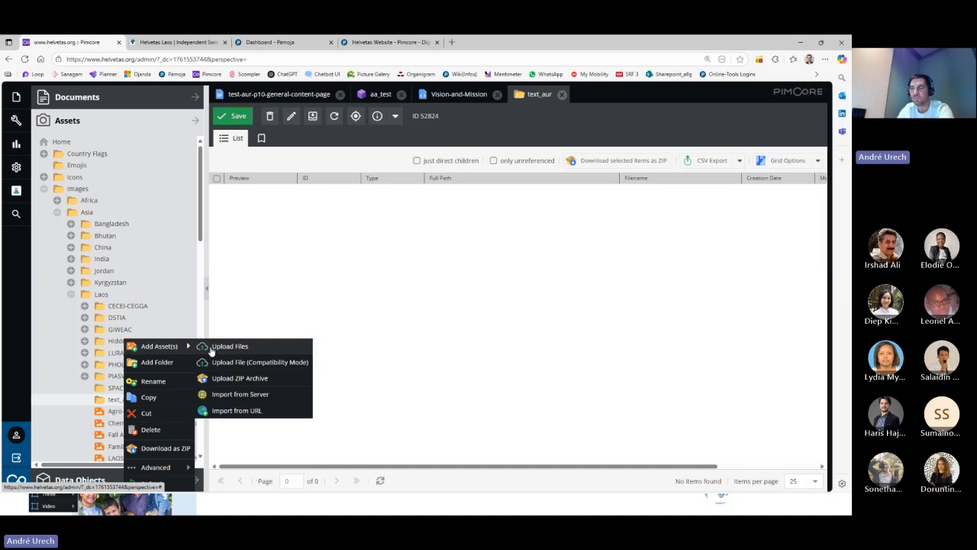
{"action": "left_click", "coordinate": [303, 307]}
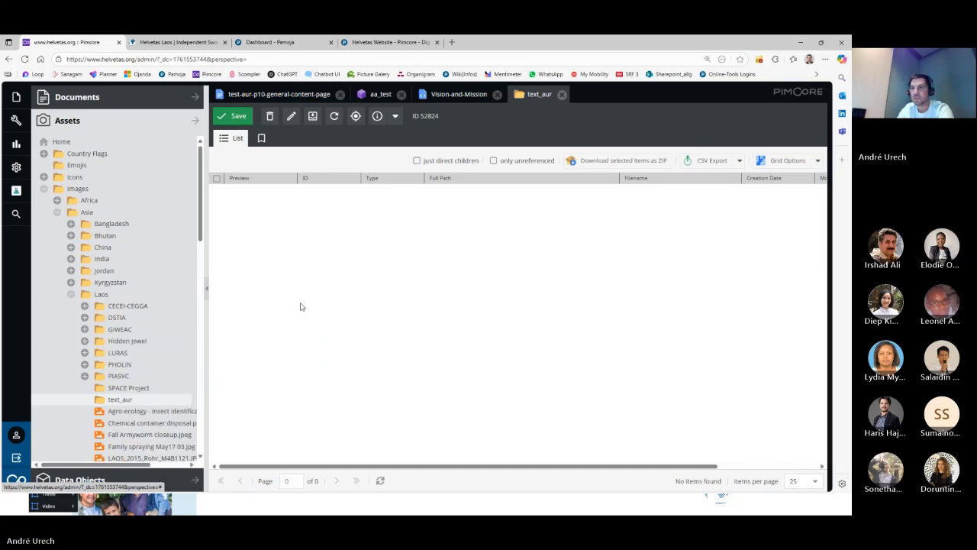
{"action": "right_click", "coordinate": [124, 401]}
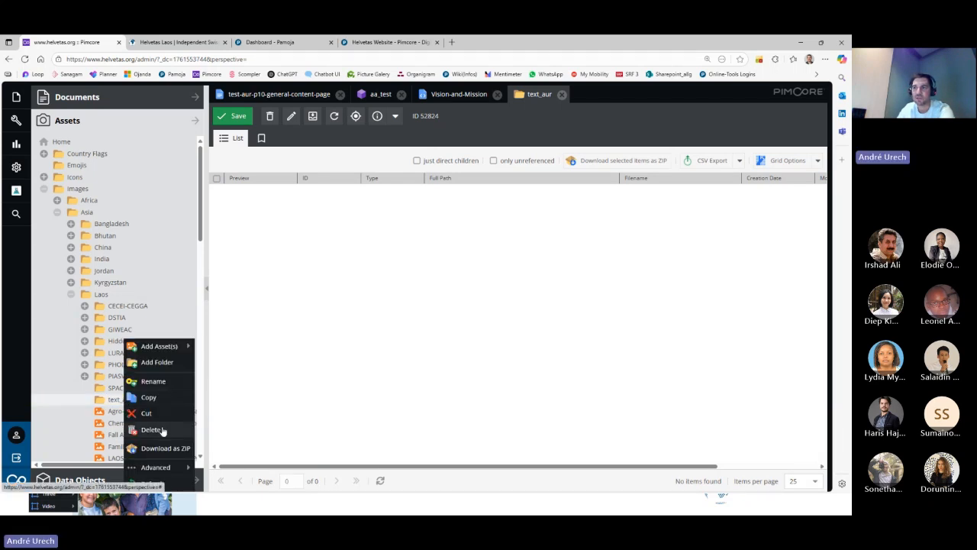
{"action": "left_click", "coordinate": [316, 363]}
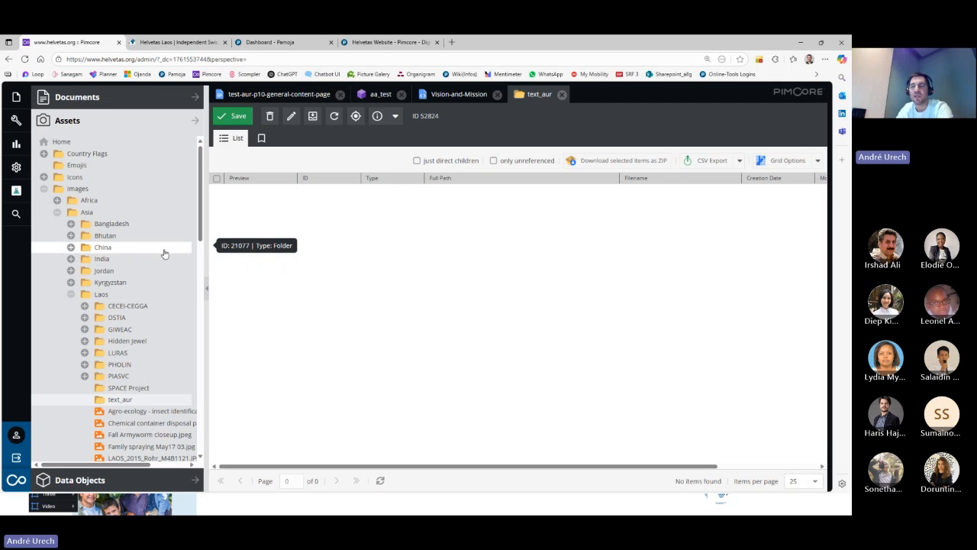
- Collapse the Images asset folder and view the subfolders and files inside Movies-Audios
{"action": "mouse_move", "coordinate": [141, 333]}
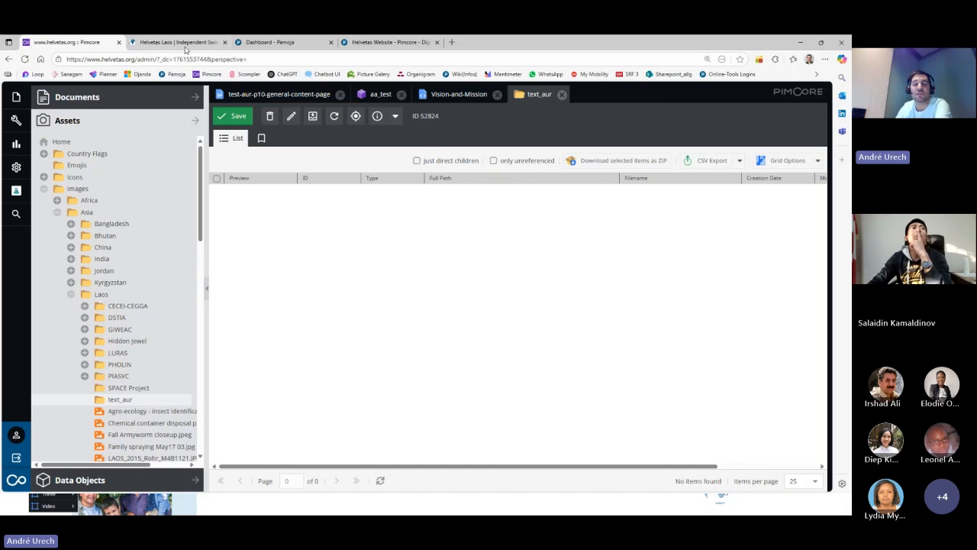
{"action": "mouse_move", "coordinate": [184, 43]}
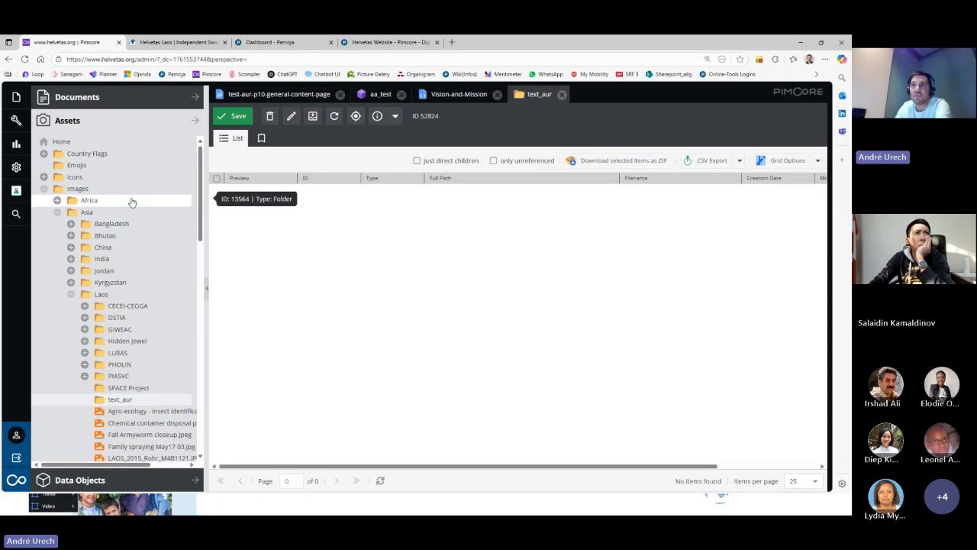
{"action": "left_click", "coordinate": [44, 190]}
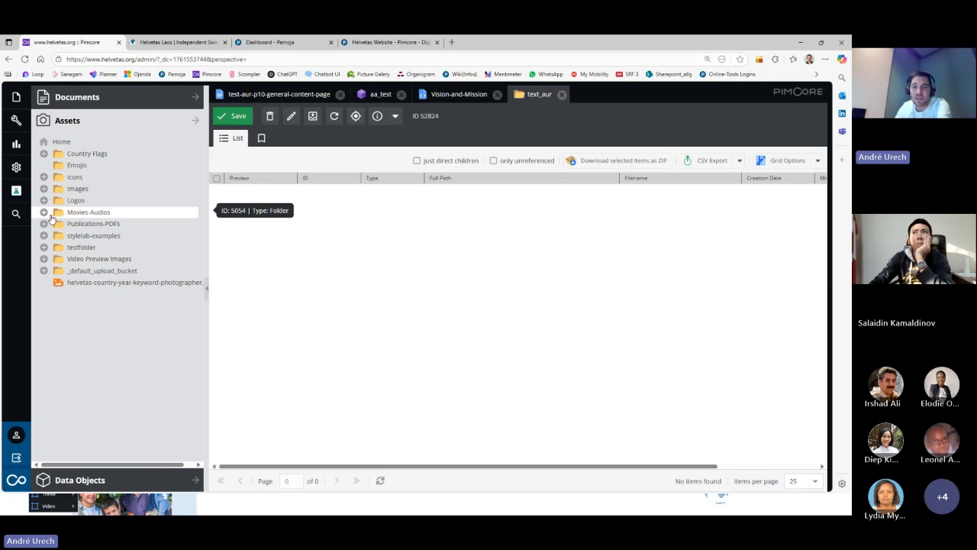
{"action": "left_click", "coordinate": [44, 212]}
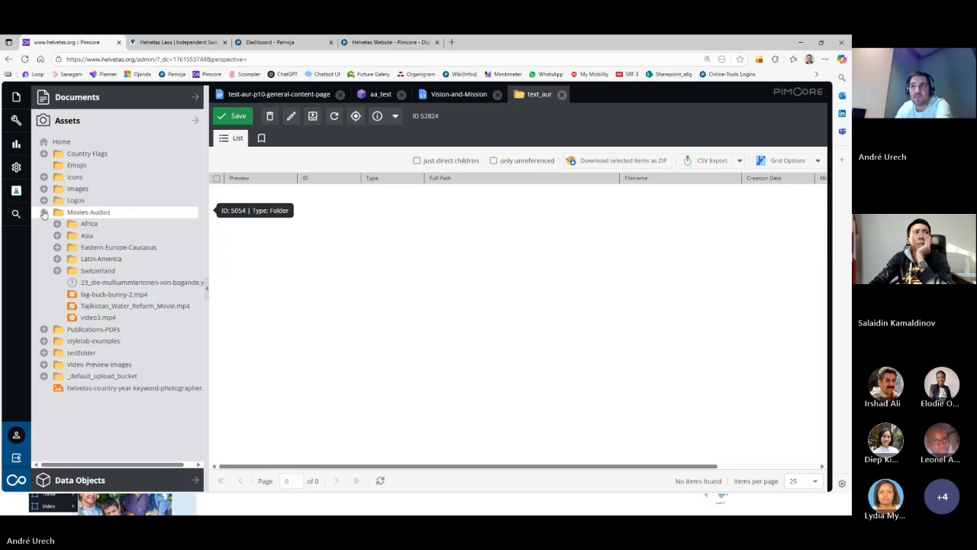
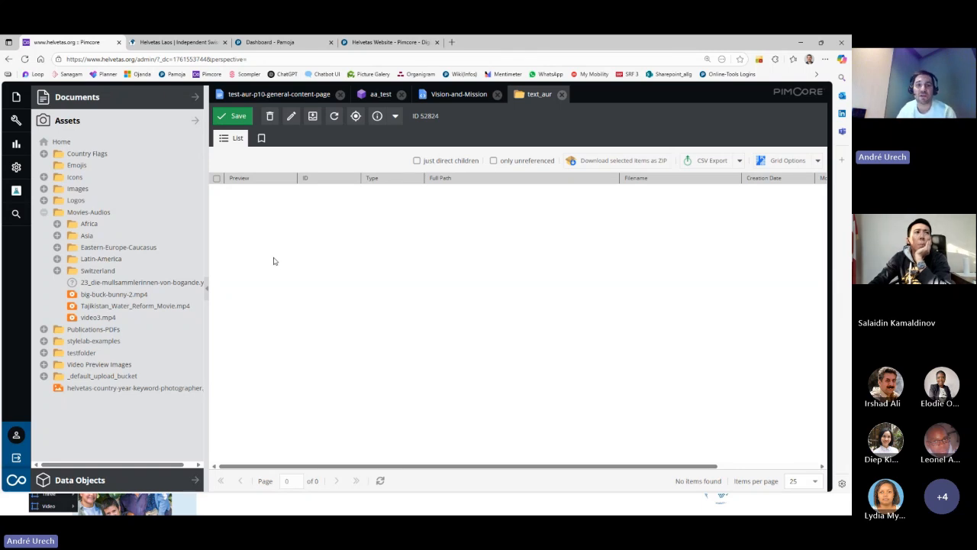
{"action": "left_click", "coordinate": [44, 212]}
- Delete the text_aur folder from Images > Asia > Laos and collapse the Asia folder
{"action": "left_click", "coordinate": [43, 188]}
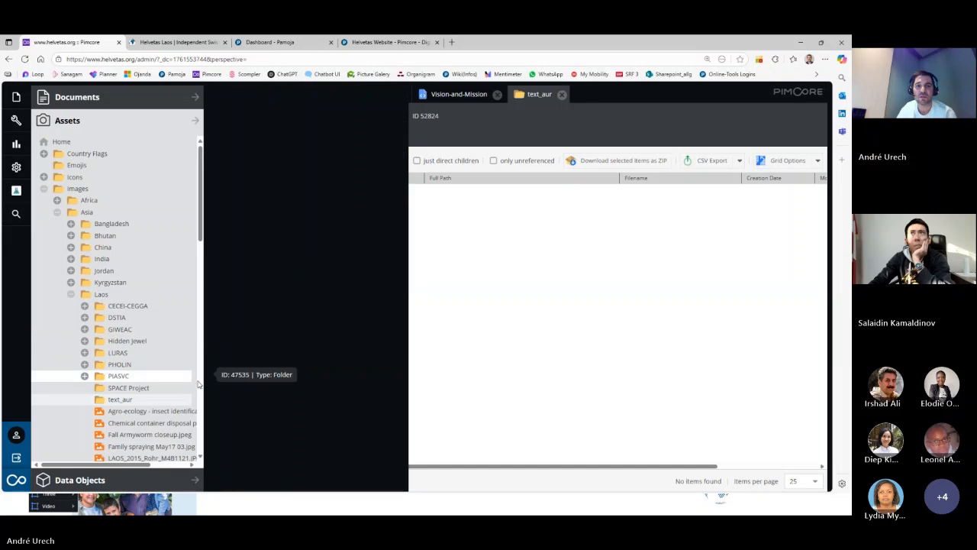
{"action": "right_click", "coordinate": [116, 400]}
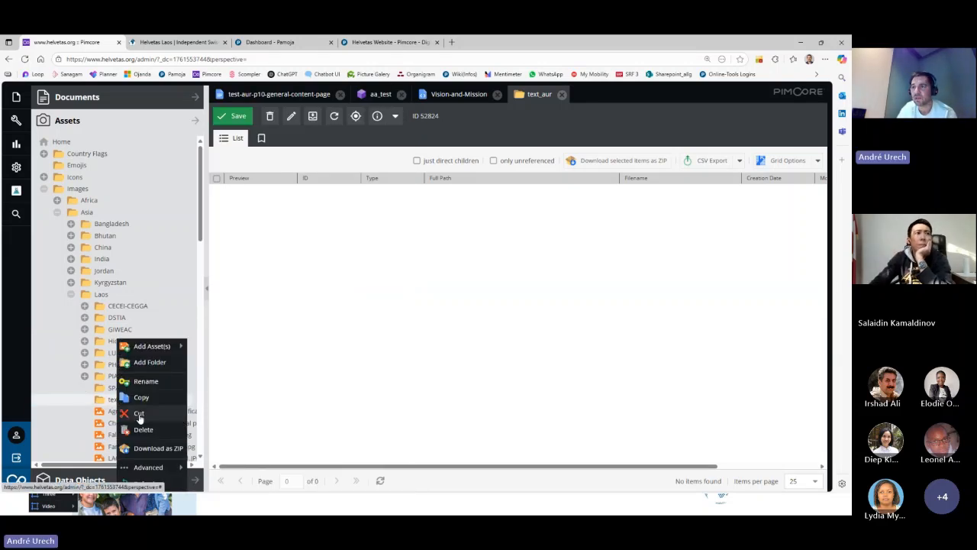
{"action": "left_click", "coordinate": [145, 429]}
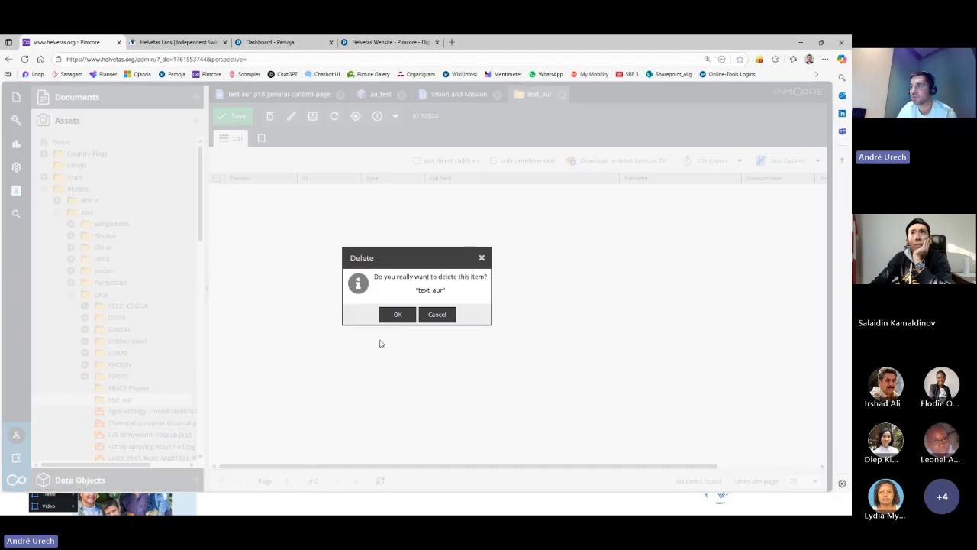
{"action": "left_click", "coordinate": [398, 314]}
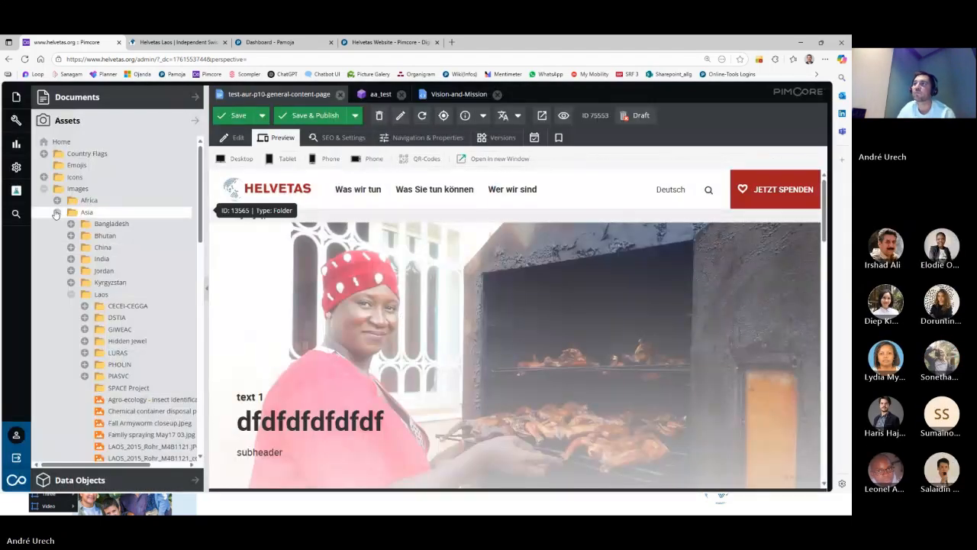
{"action": "left_click", "coordinate": [56, 213]}
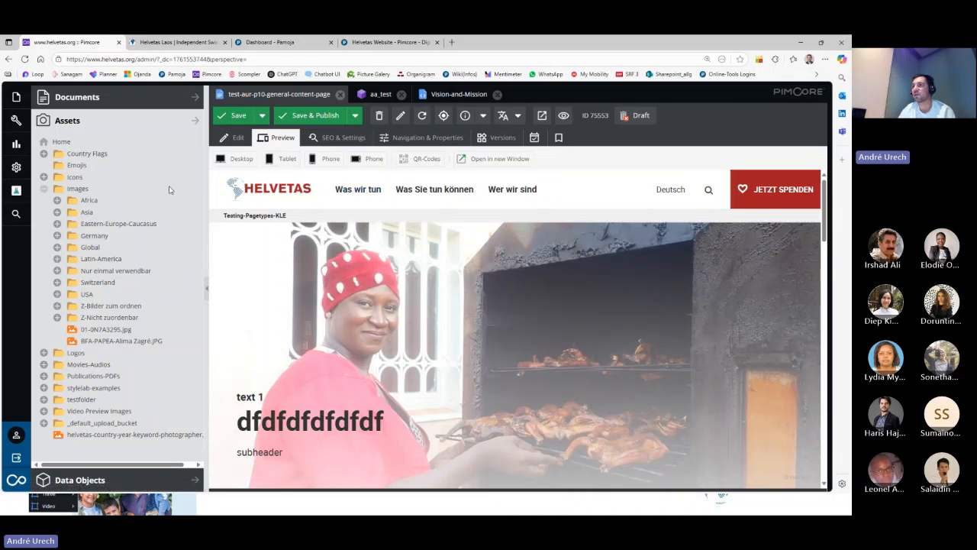
- Check the previewed map image, return to editing the page, and insert an Image Gallery block below the Image - Accordion block
{"action": "scroll", "coordinate": [440, 290], "scroll_direction": "down", "scroll_amount": 5}
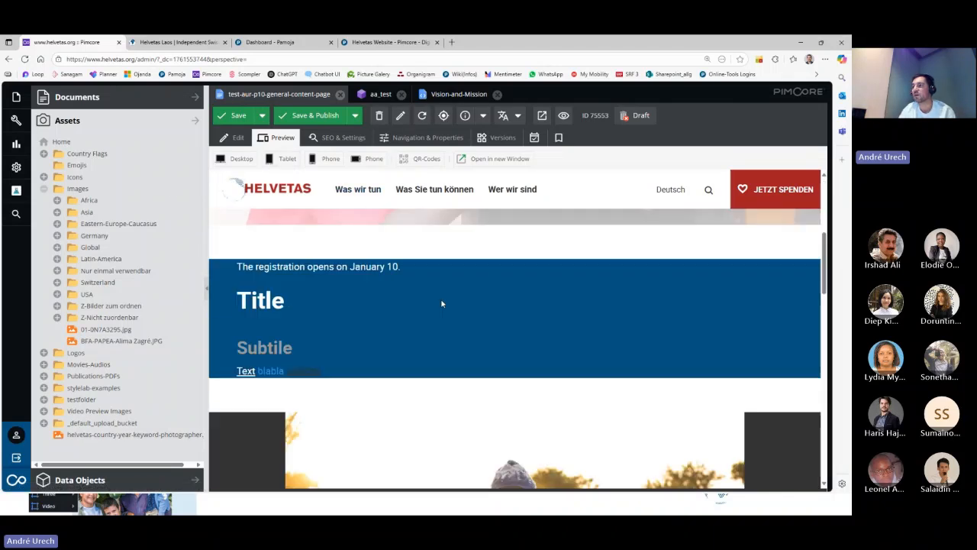
{"action": "scroll", "coordinate": [441, 304], "scroll_direction": "down", "scroll_amount": 10}
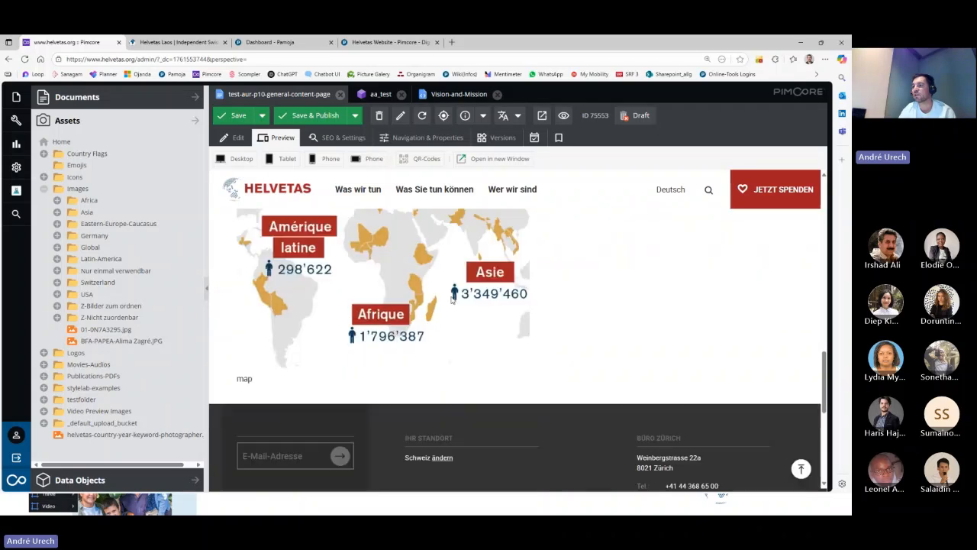
{"action": "scroll", "coordinate": [453, 298], "scroll_direction": "up", "scroll_amount": 2}
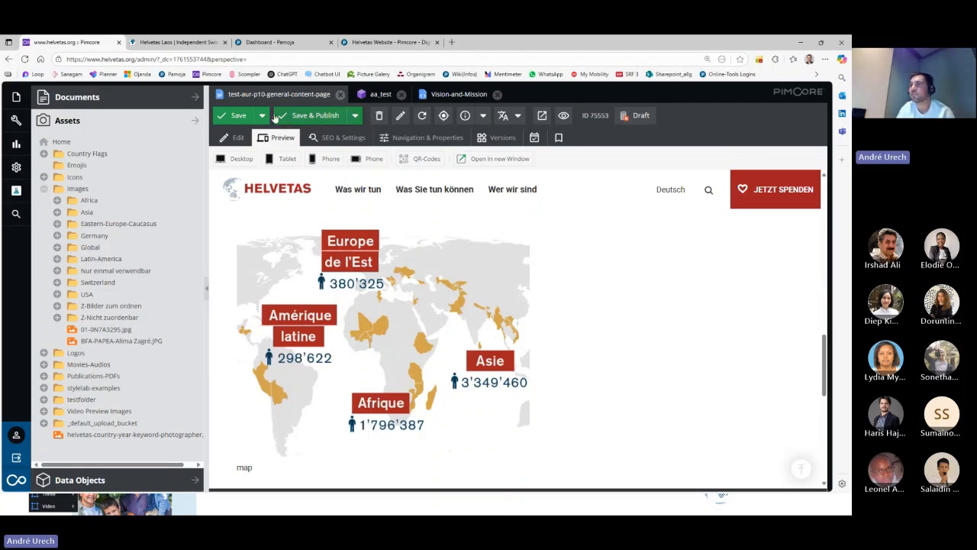
{"action": "left_click", "coordinate": [232, 137]}
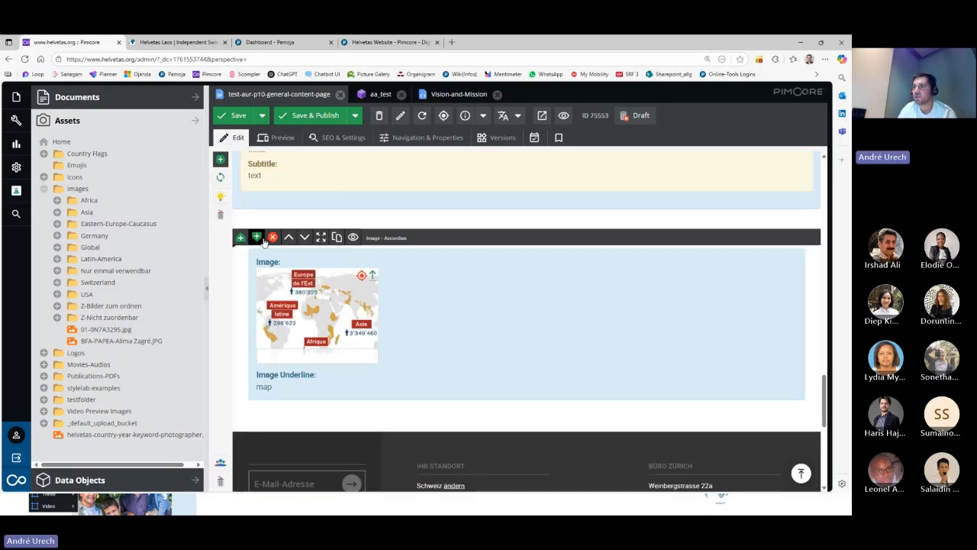
{"action": "left_click", "coordinate": [257, 238]}
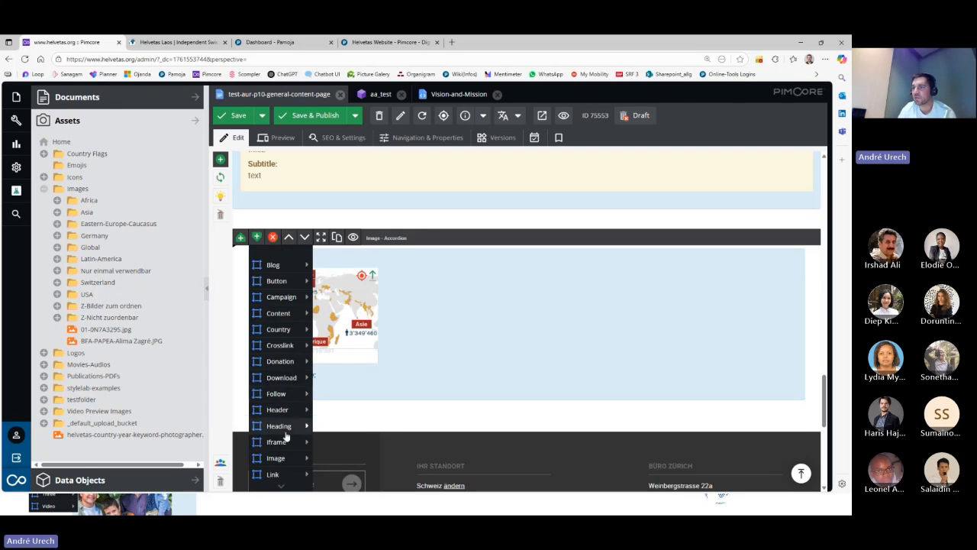
{"action": "mouse_move", "coordinate": [292, 457]}
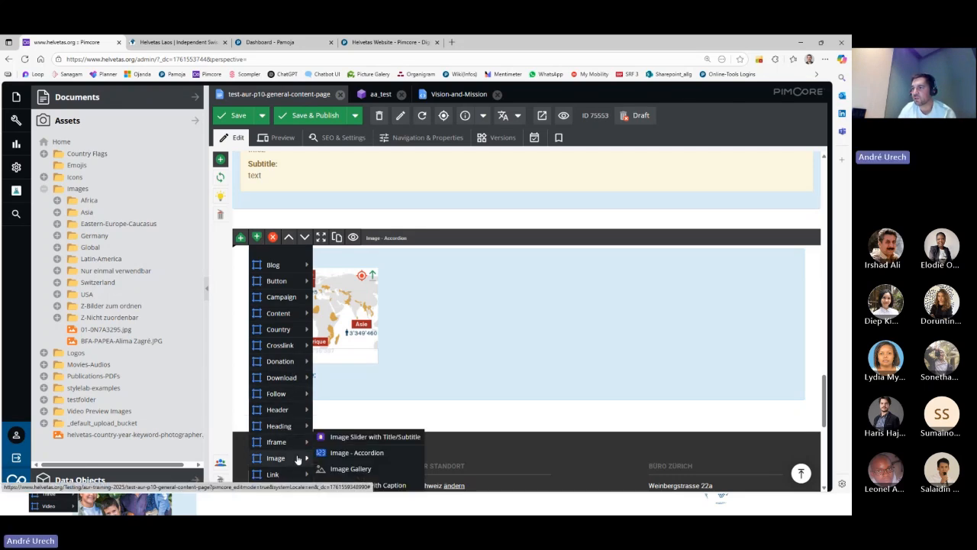
{"action": "left_click", "coordinate": [365, 471]}
- Give the Image Gallery block the headline "Title - Gallery" and the subline "Nice pictures"
{"action": "scroll", "coordinate": [348, 332], "scroll_direction": "down", "scroll_amount": 1}
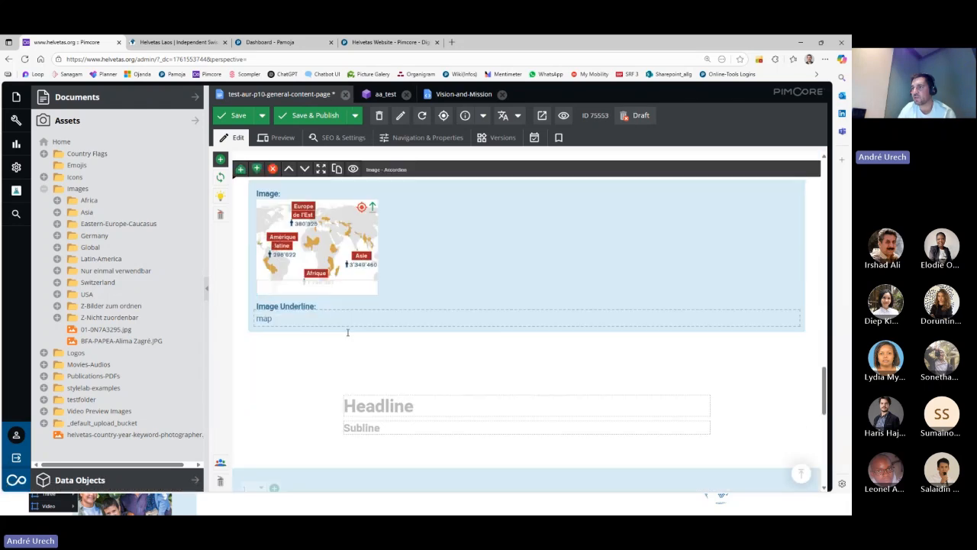
{"action": "scroll", "coordinate": [366, 336], "scroll_direction": "down", "scroll_amount": 1}
{"action": "scroll", "coordinate": [416, 344], "scroll_direction": "down", "scroll_amount": 1}
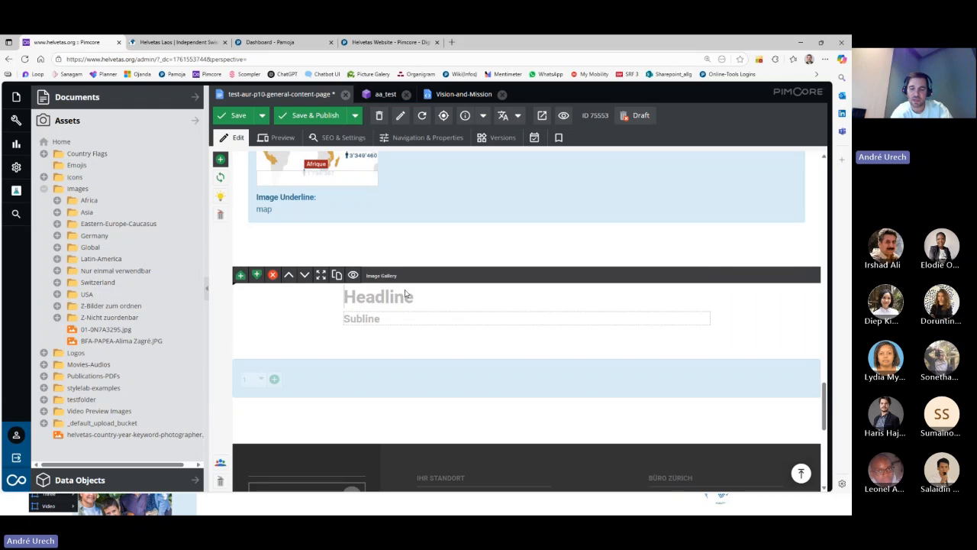
{"action": "left_click", "coordinate": [405, 295]}
{"action": "type", "text": "Tit"}
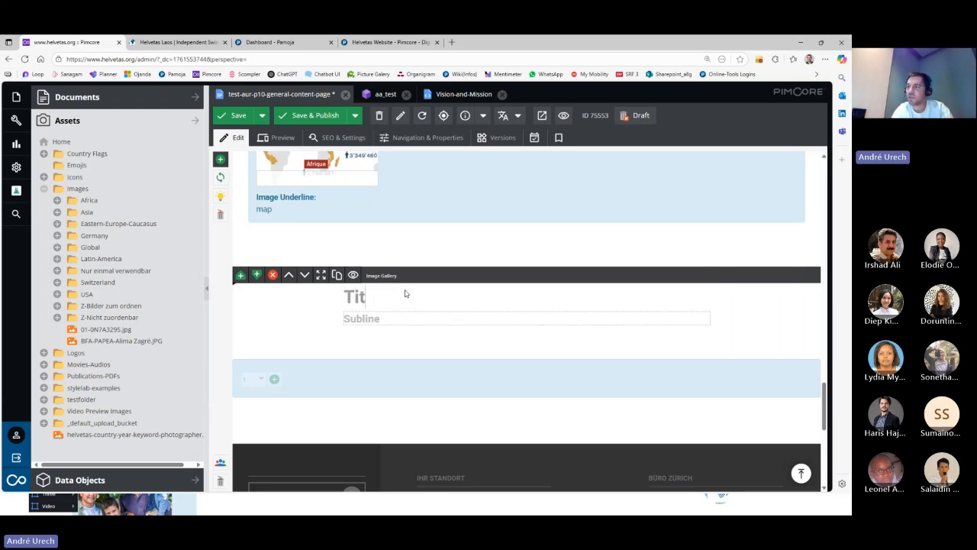
{"action": "type", "text": "le - Gallery"}
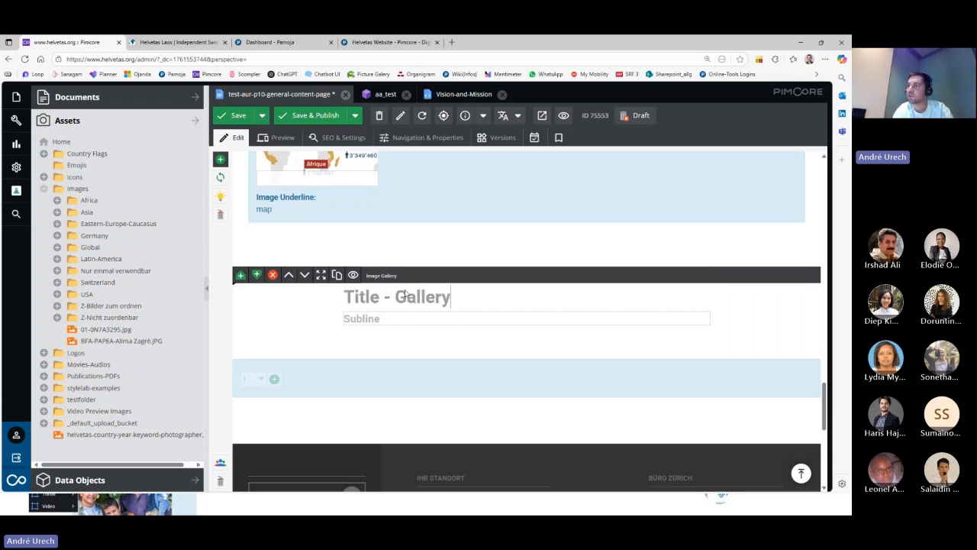
{"action": "key", "text": "Tab"}
{"action": "type", "text": "Nic"}
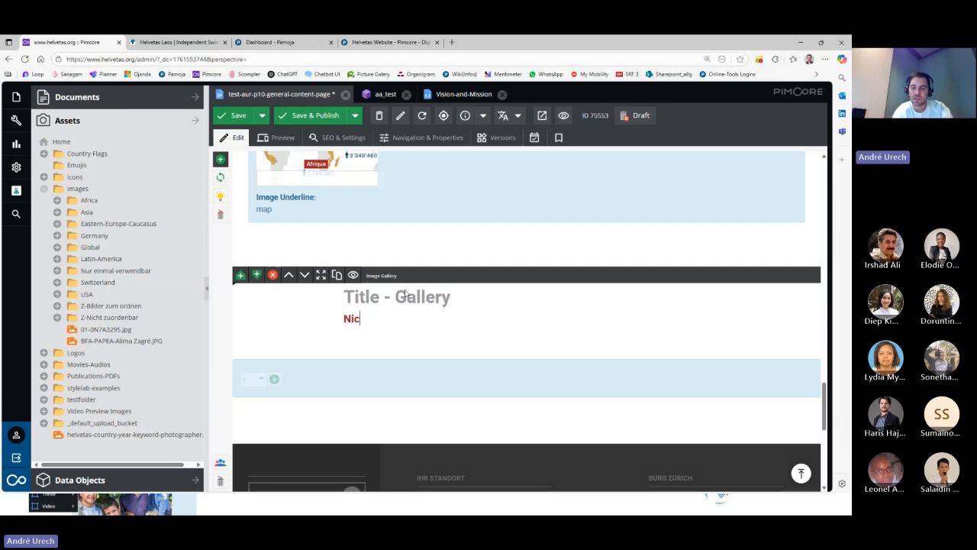
{"action": "type", "text": "e pictures"}
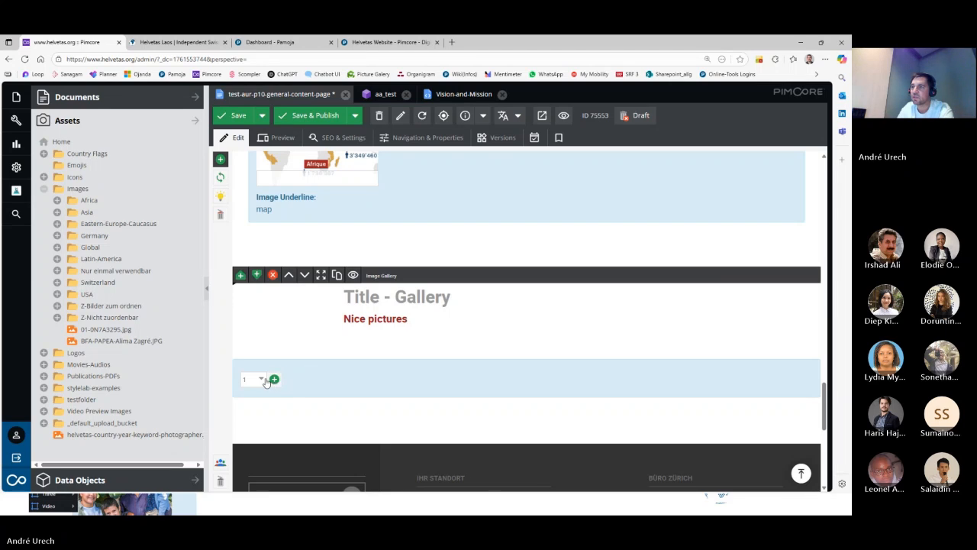
- Check the available entry quantities and add image entries to the Image Gallery block
{"action": "left_click", "coordinate": [262, 379]}
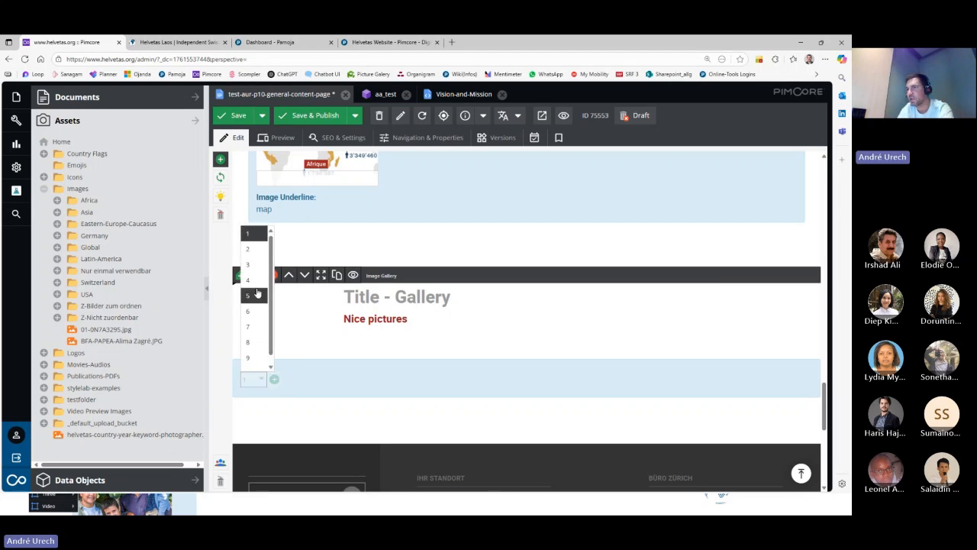
{"action": "scroll", "coordinate": [253, 321], "scroll_direction": "down", "scroll_amount": 1}
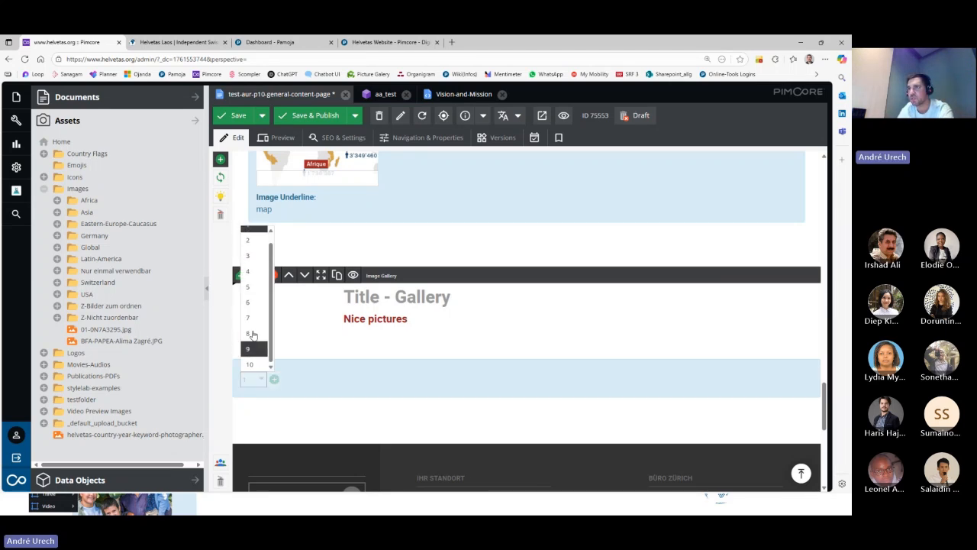
{"action": "scroll", "coordinate": [253, 281], "scroll_direction": "up", "scroll_amount": 1}
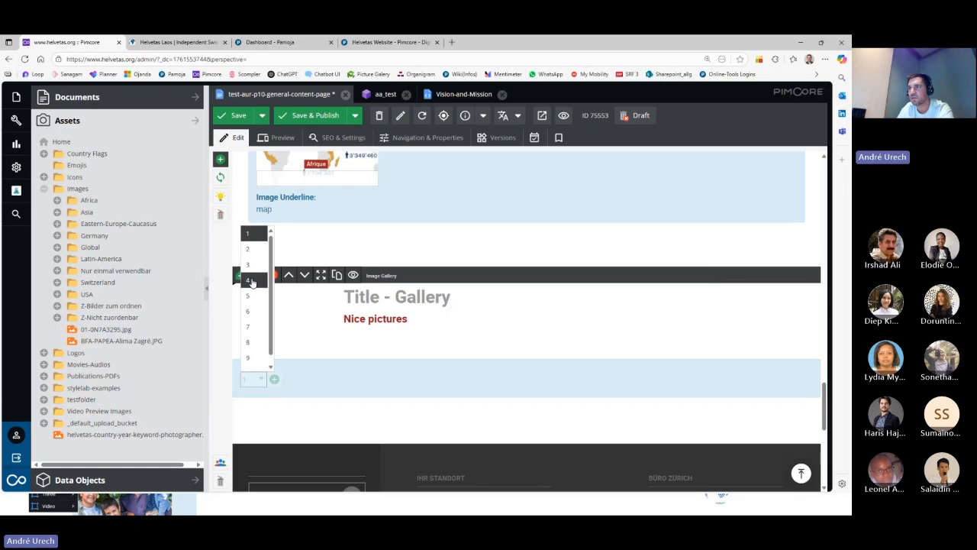
{"action": "left_click", "coordinate": [275, 380]}
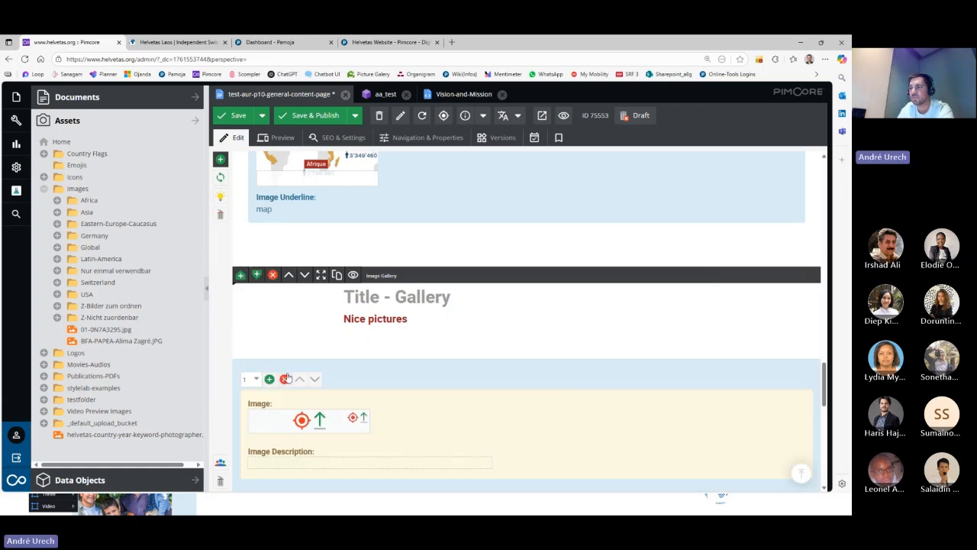
- Enter the image descriptions "sfsdf" for the first gallery entry and "sdf" for the second
{"action": "scroll", "coordinate": [297, 351], "scroll_direction": "down", "scroll_amount": 2}
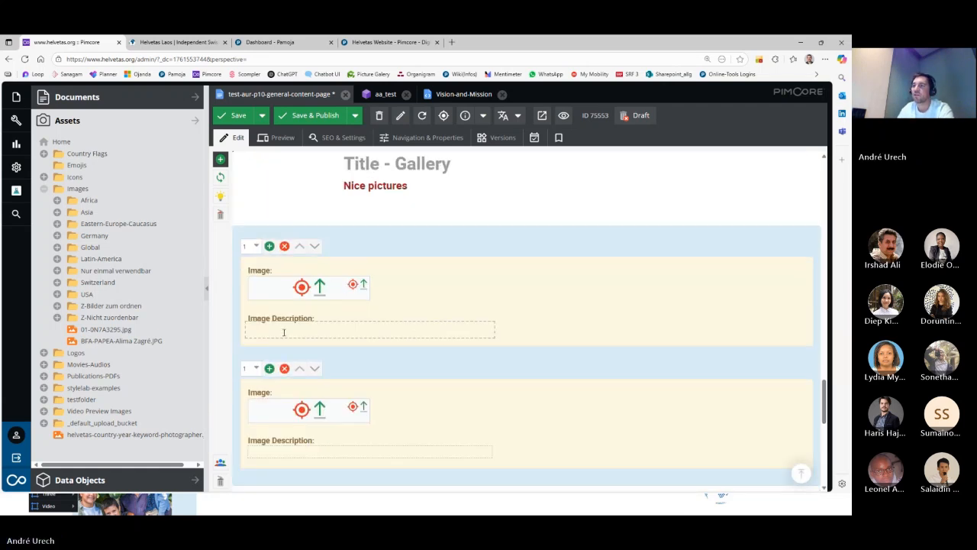
{"action": "left_click", "coordinate": [283, 330]}
{"action": "type", "text": "sdf"}
{"action": "left_click", "coordinate": [308, 449]}
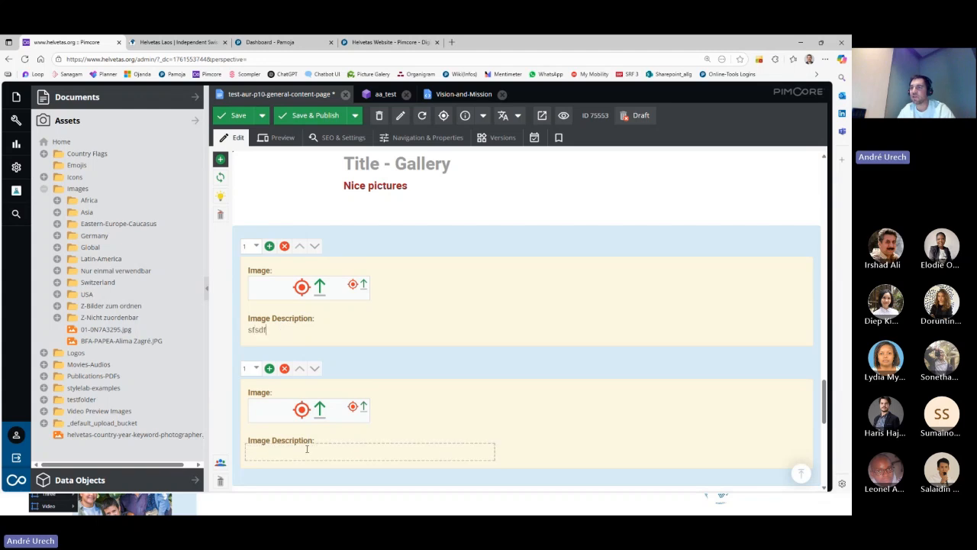
{"action": "type", "text": "sdf"}
- Fill the first gallery entry with the photo of a person holding two melons and the second with 01_ohne_quelle (003).jpg from Z-Nicht zuordenbar
{"action": "left_click_drag", "start_coordinate": [109, 334], "coordinate": [304, 298]}
{"action": "left_click_drag", "start_coordinate": [147, 344], "coordinate": [294, 462]}
{"action": "scroll", "coordinate": [360, 374], "scroll_direction": "down", "scroll_amount": 1}
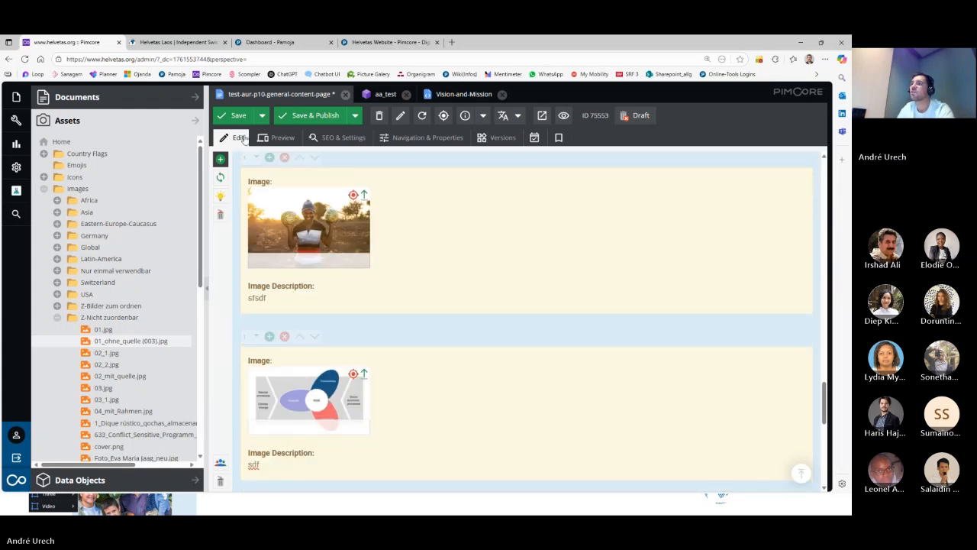
- Examine the image block types that can be inserted below the Image Gallery block
{"action": "scroll", "coordinate": [382, 340], "scroll_direction": "up", "scroll_amount": 2}
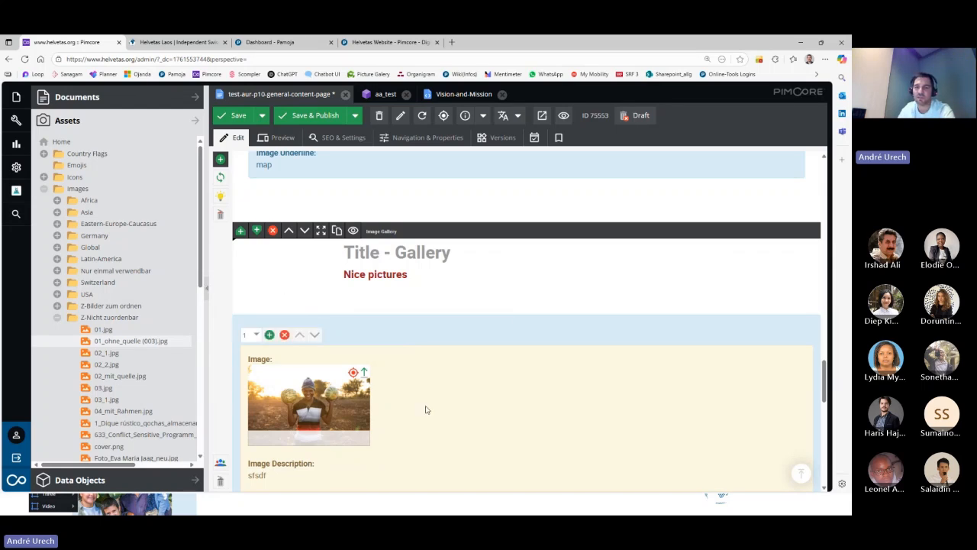
{"action": "mouse_move", "coordinate": [273, 236]}
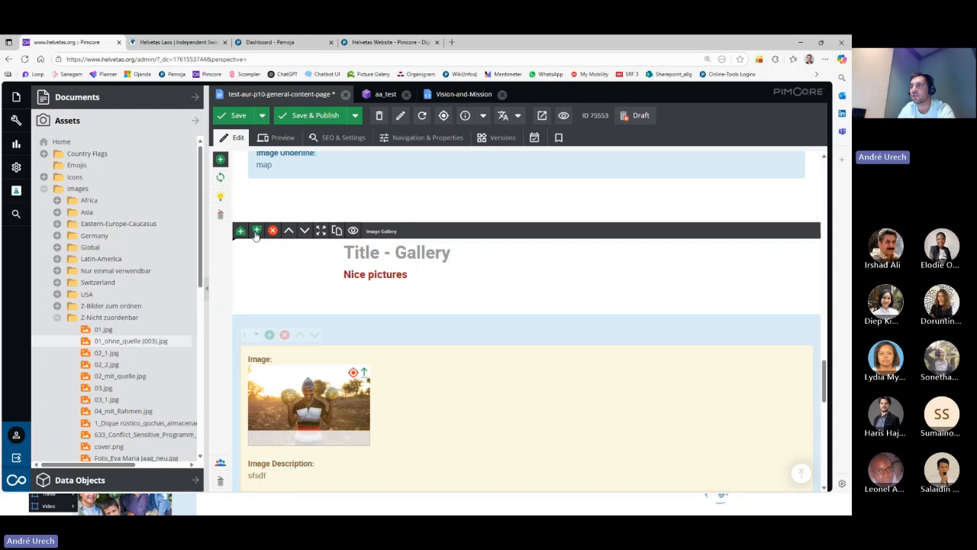
{"action": "left_click", "coordinate": [255, 233]}
{"action": "mouse_move", "coordinate": [296, 455]}
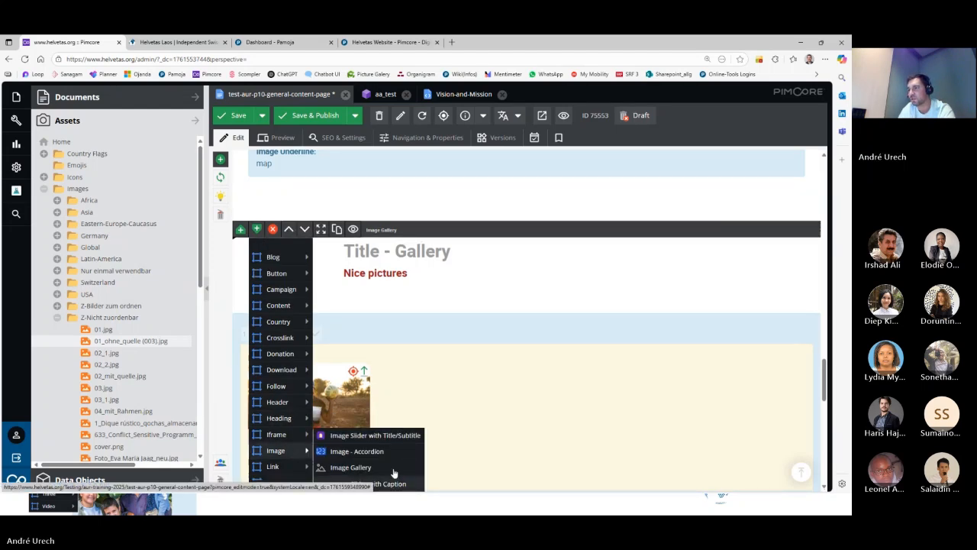
{"action": "left_click", "coordinate": [429, 233]}
{"action": "scroll", "coordinate": [429, 233], "scroll_direction": "down", "scroll_amount": 1}
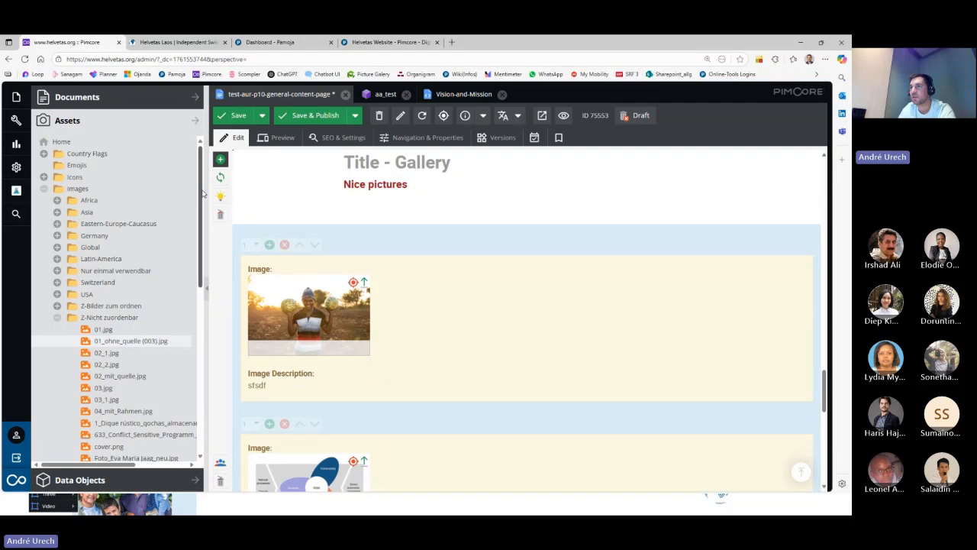
{"action": "scroll", "coordinate": [287, 216], "scroll_direction": "up", "scroll_amount": 1}
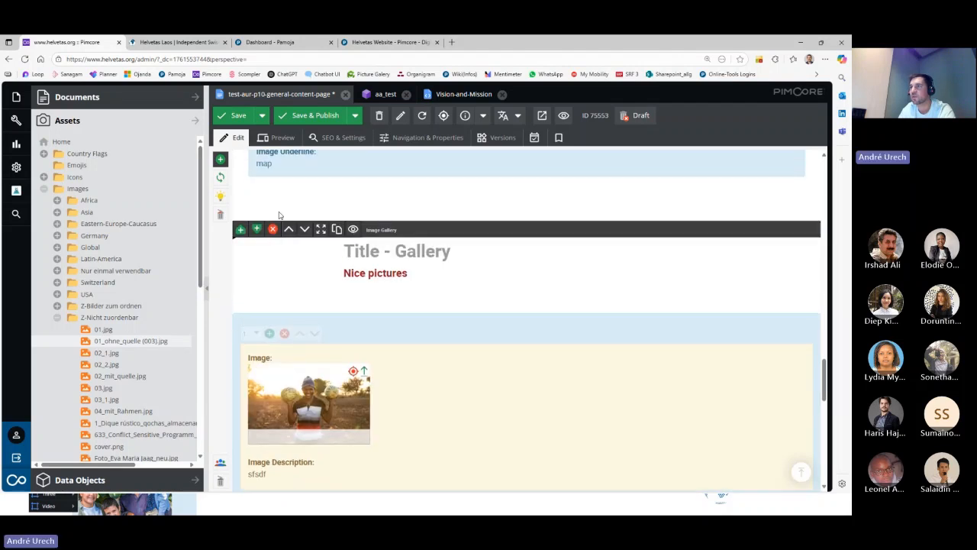
{"action": "scroll", "coordinate": [268, 200], "scroll_direction": "down", "scroll_amount": 1}
{"action": "left_click", "coordinate": [256, 185]}
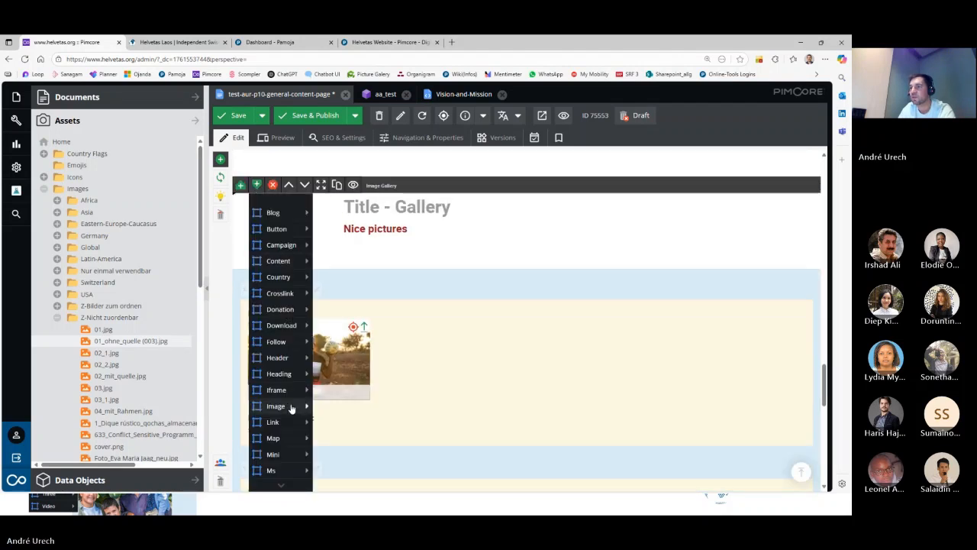
{"action": "mouse_move", "coordinate": [292, 406]}
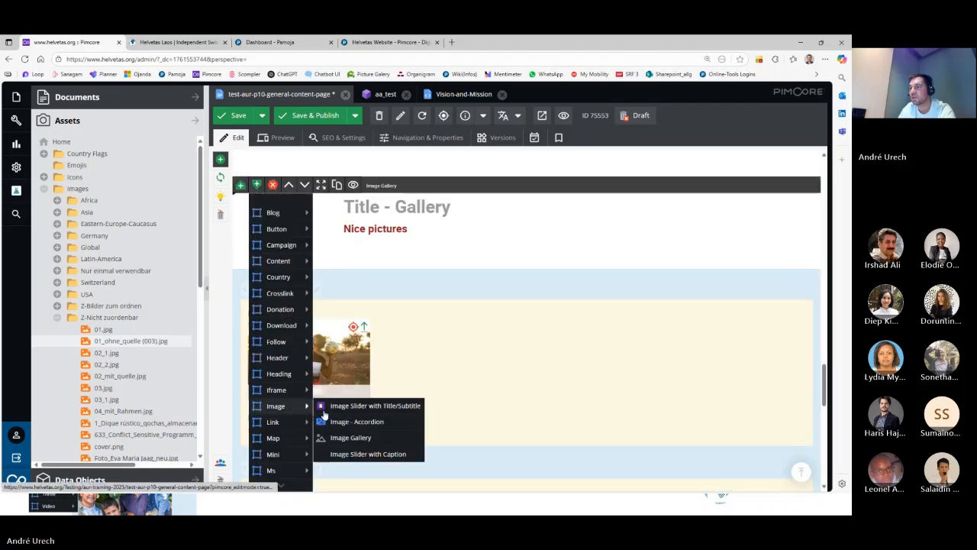
- Insert an Image Slider with Caption element below the Image Gallery and create its first slide
{"action": "left_click", "coordinate": [401, 455]}
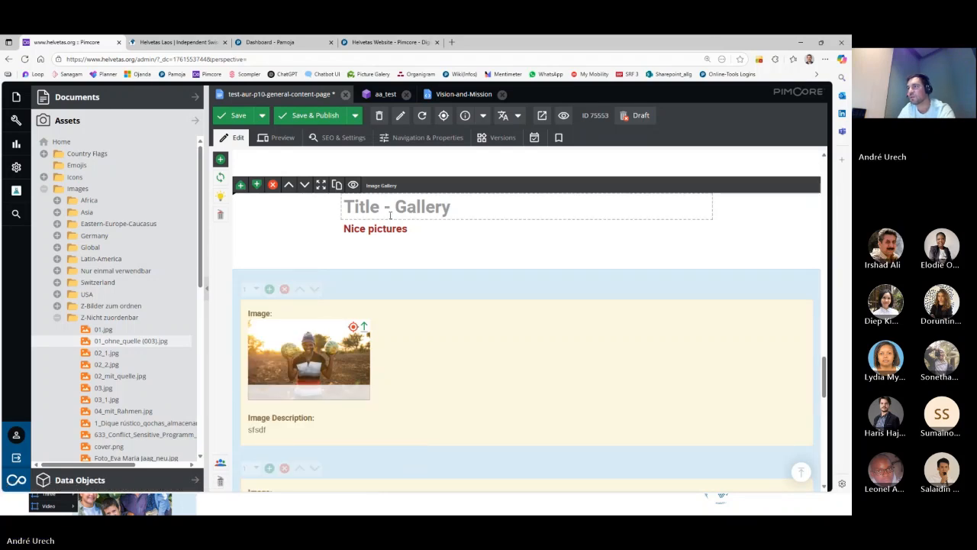
{"action": "scroll", "coordinate": [345, 336], "scroll_direction": "down", "scroll_amount": 5}
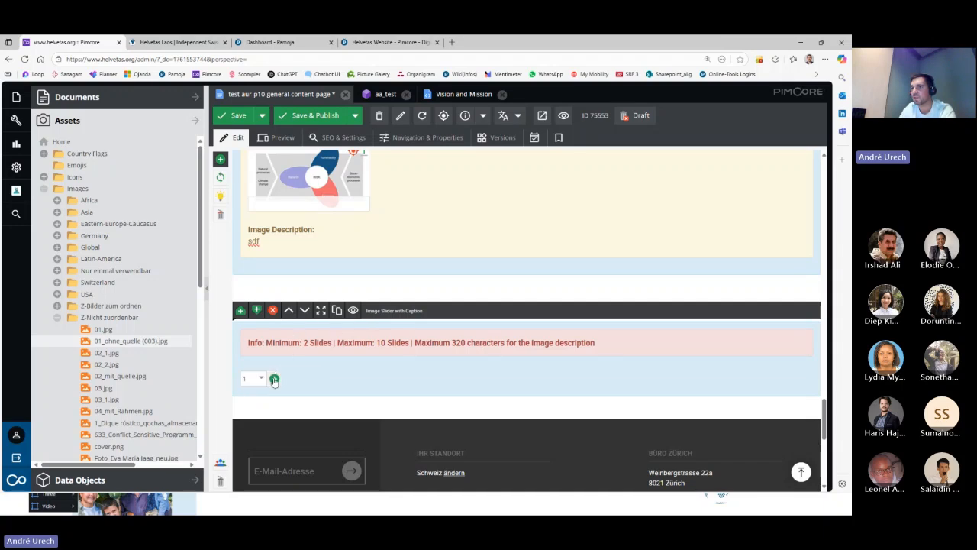
{"action": "left_click", "coordinate": [274, 379]}
- Add more slides to the Image Slider with Caption using a count of 2, and remove the surplus so two empty slides remain
{"action": "left_click", "coordinate": [250, 379]}
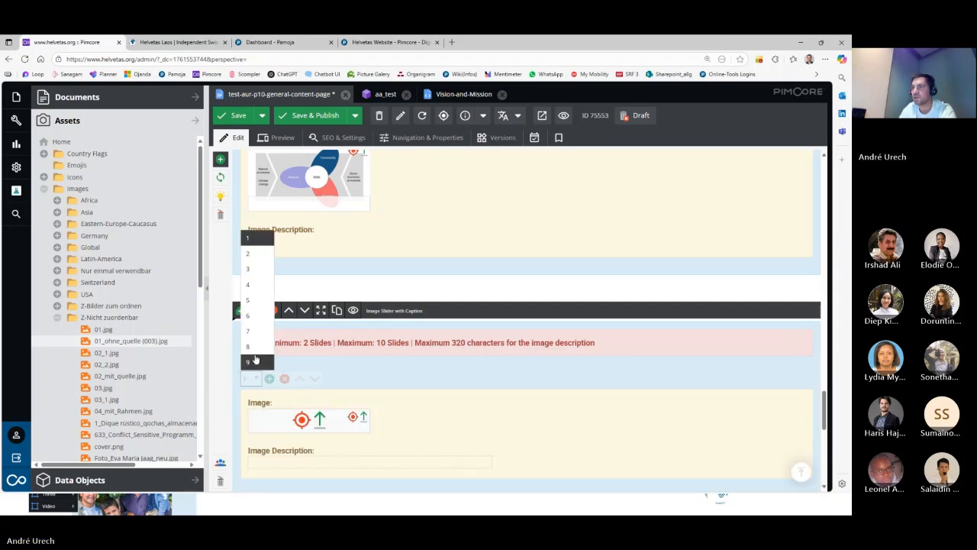
{"action": "left_click", "coordinate": [253, 261]}
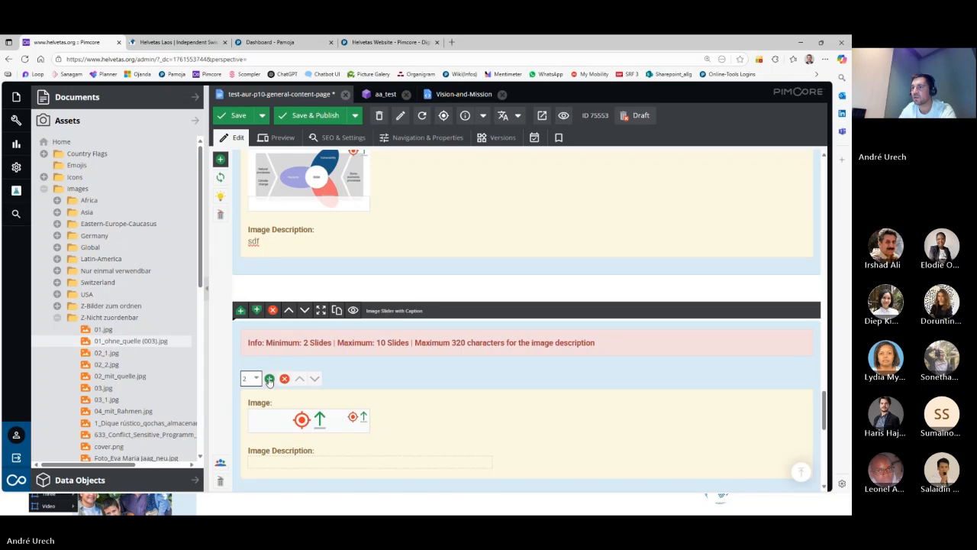
{"action": "scroll", "coordinate": [274, 391], "scroll_direction": "down", "scroll_amount": 2}
{"action": "left_click", "coordinate": [272, 292]}
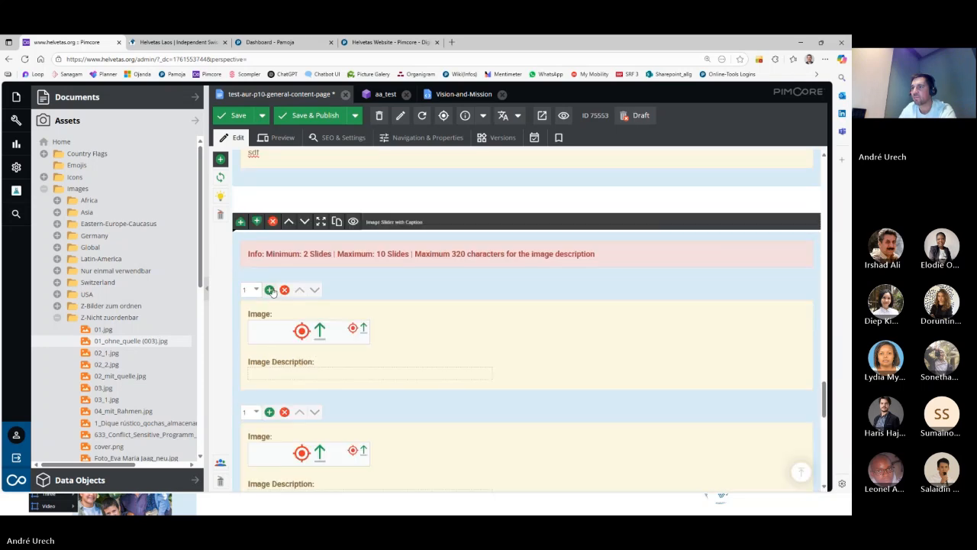
{"action": "scroll", "coordinate": [301, 321], "scroll_direction": "down", "scroll_amount": 3}
{"action": "scroll", "coordinate": [290, 275], "scroll_direction": "up", "scroll_amount": 2}
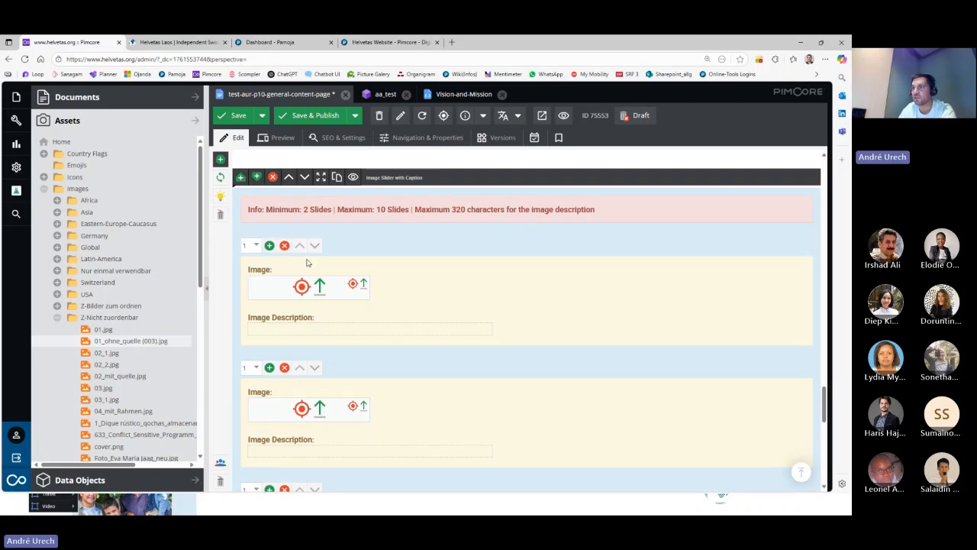
{"action": "scroll", "coordinate": [286, 321], "scroll_direction": "down", "scroll_amount": 1}
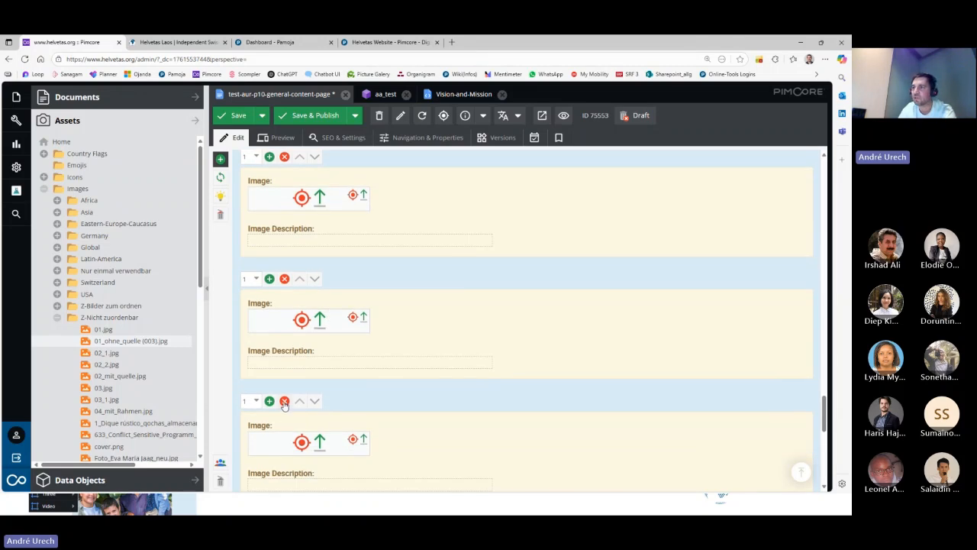
{"action": "left_click", "coordinate": [283, 401]}
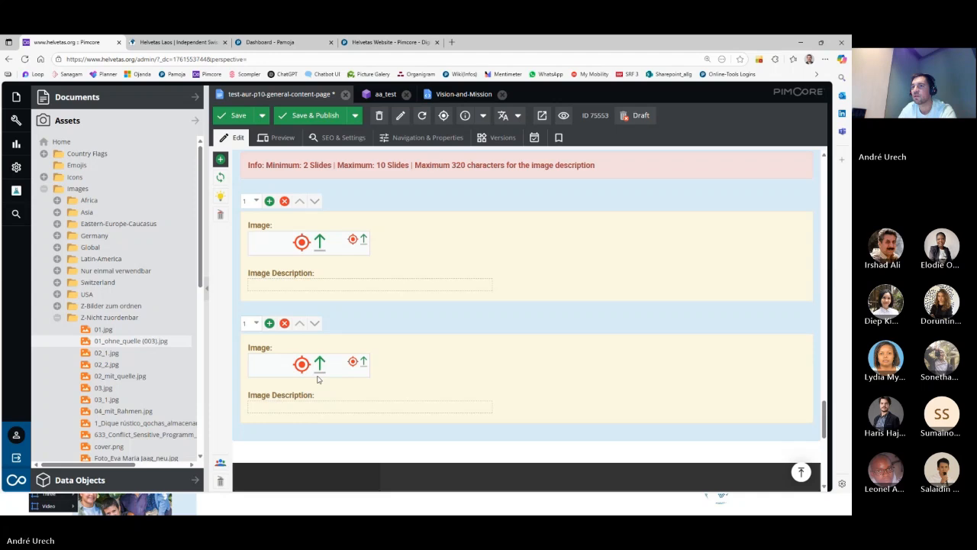
- Assign 01_ohne_quelle (003).jpg to the caption slider's first slide and 02_1.jpg to its second slide
{"action": "mouse_move", "coordinate": [139, 341]}
{"action": "left_click_drag", "start_coordinate": [139, 341], "coordinate": [321, 297]}
{"action": "left_click_drag", "start_coordinate": [113, 359], "coordinate": [305, 449]}
{"action": "scroll", "coordinate": [308, 327], "scroll_direction": "down", "scroll_amount": 1}
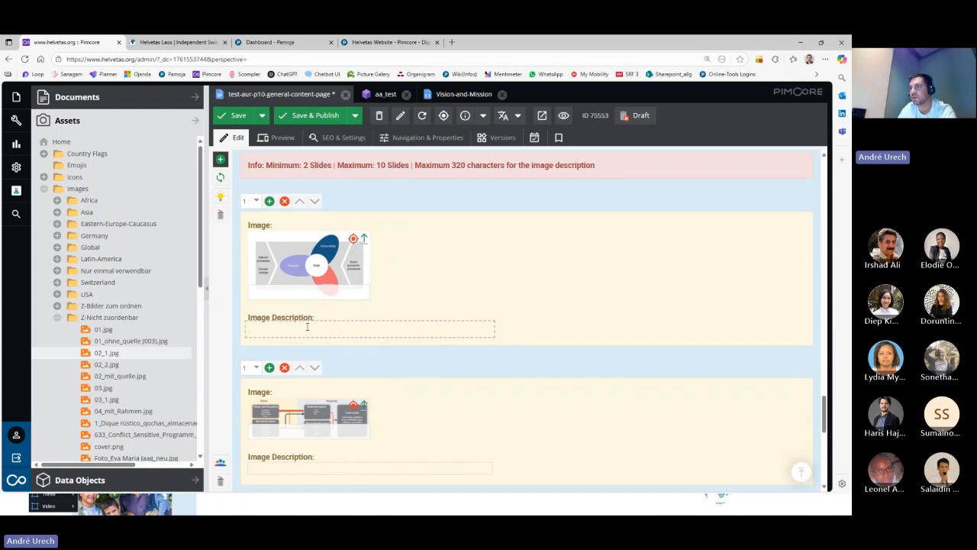
- Enter the image descriptions "sgsdg" for the first caption slide and "dfgfdgf" for the second
{"action": "left_click", "coordinate": [297, 326]}
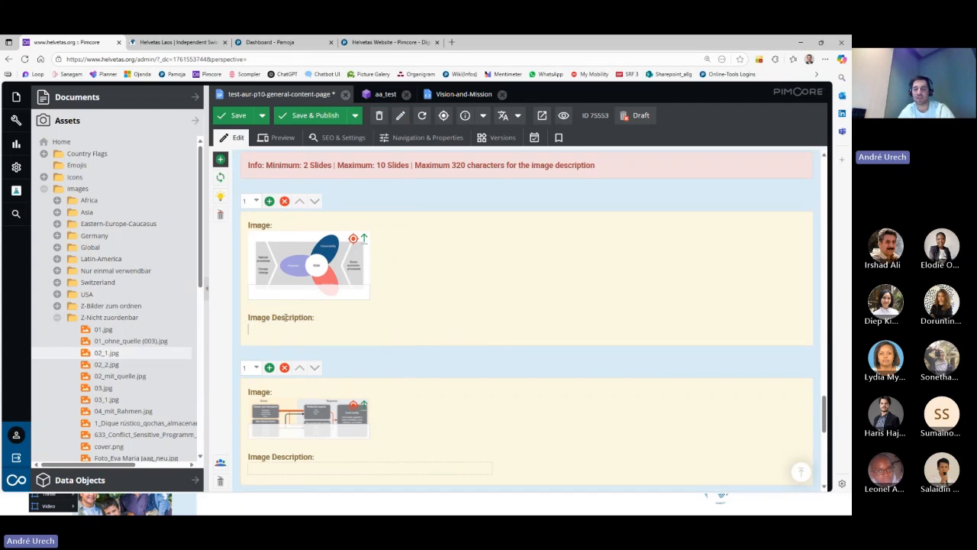
{"action": "type", "text": "sgsdg"}
{"action": "left_click", "coordinate": [328, 464]}
{"action": "type", "text": "dfgfdgf"}
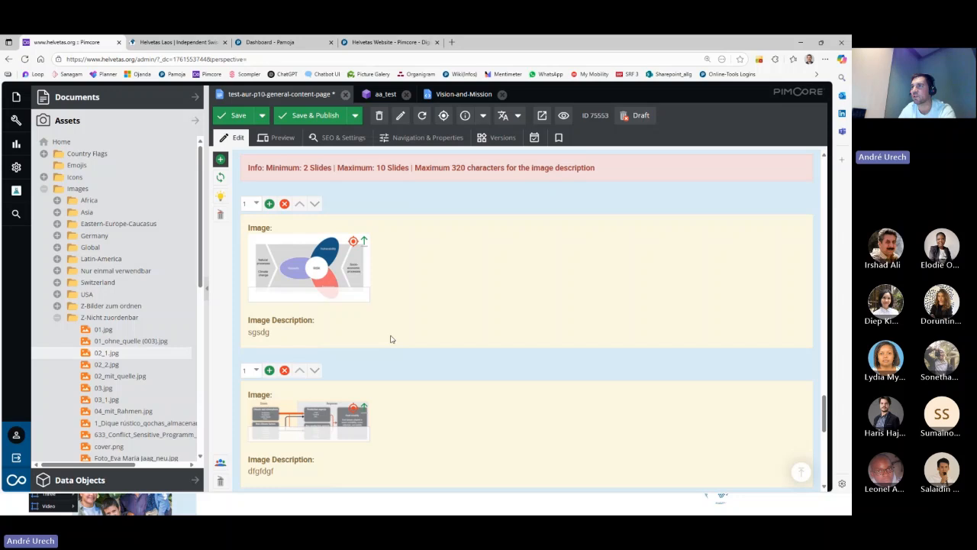
- Move the first Image Gallery picture below the second one and restore the original order
{"action": "scroll", "coordinate": [399, 334], "scroll_direction": "up", "scroll_amount": 10}
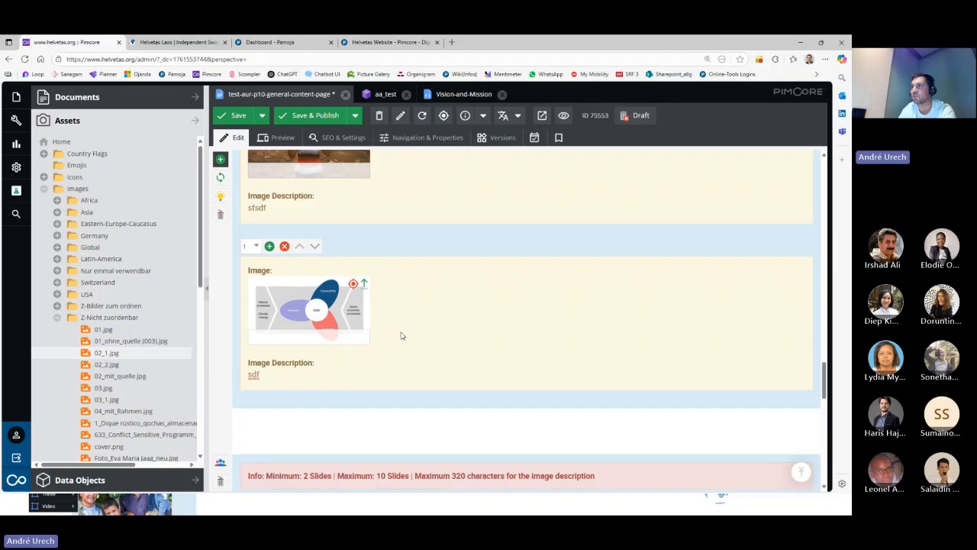
{"action": "scroll", "coordinate": [409, 331], "scroll_direction": "up", "scroll_amount": 10}
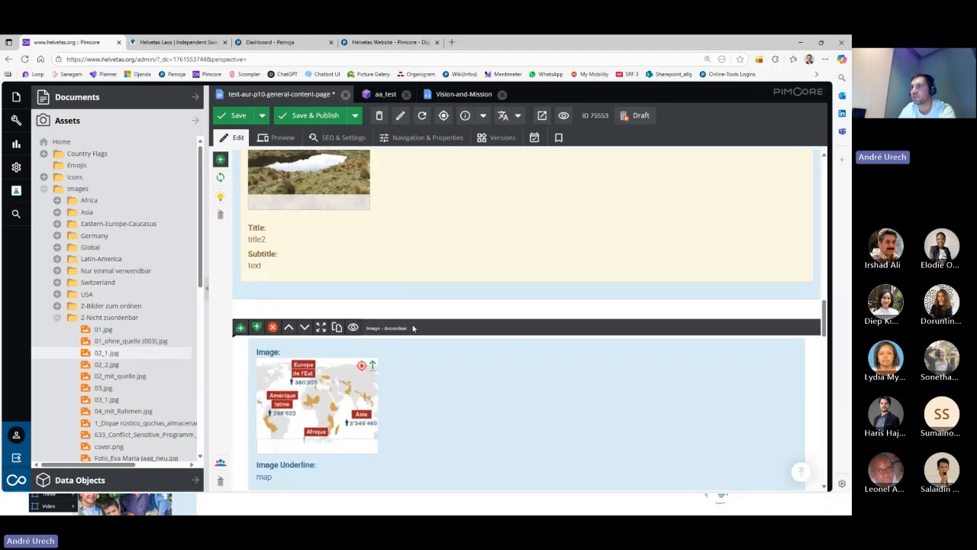
{"action": "scroll", "coordinate": [412, 328], "scroll_direction": "up", "scroll_amount": 5}
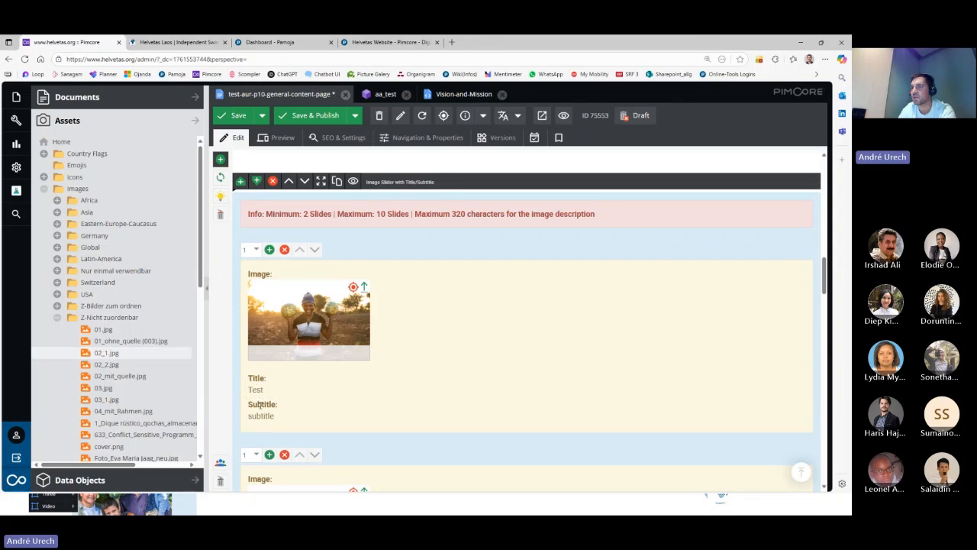
{"action": "scroll", "coordinate": [316, 373], "scroll_direction": "down", "scroll_amount": 10}
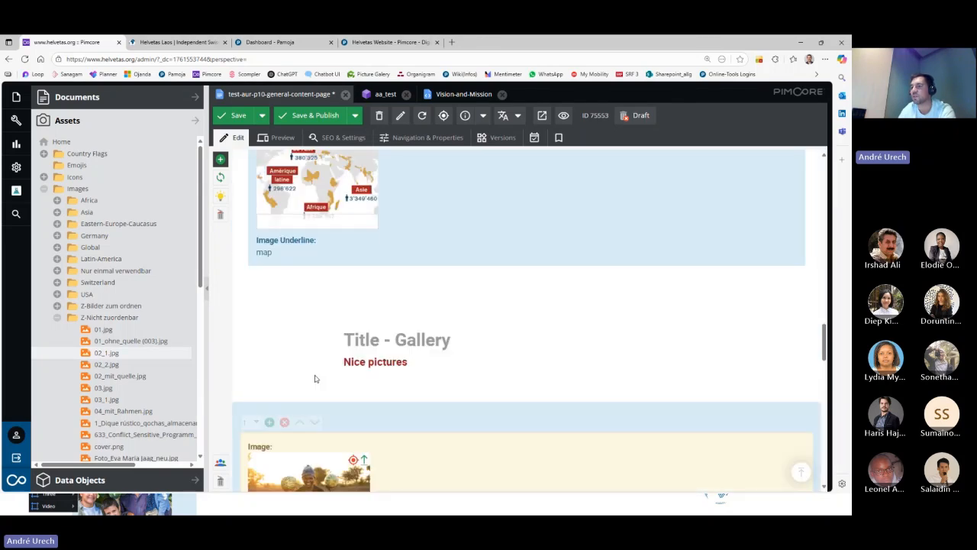
{"action": "scroll", "coordinate": [316, 374], "scroll_direction": "down", "scroll_amount": 1}
{"action": "scroll", "coordinate": [265, 341], "scroll_direction": "down", "scroll_amount": 1}
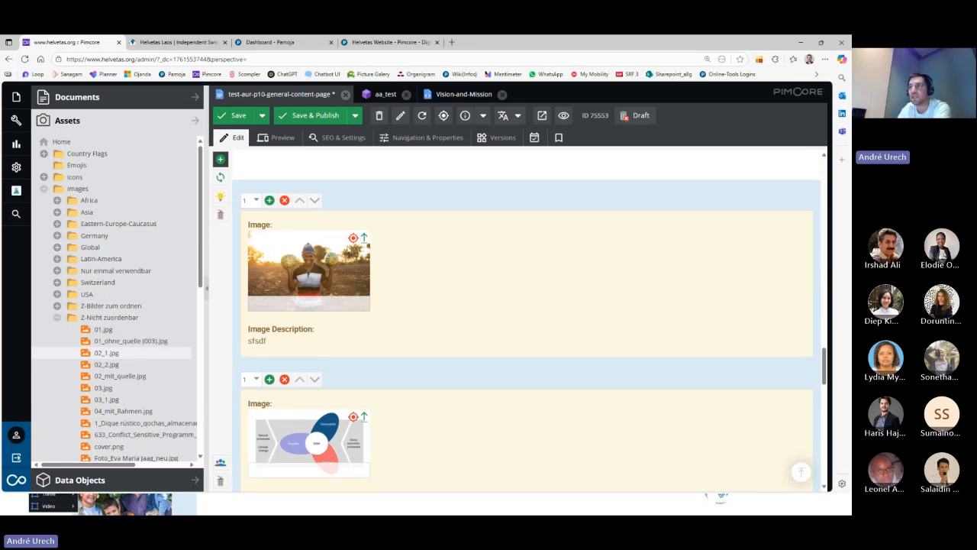
{"action": "left_click", "coordinate": [314, 201]}
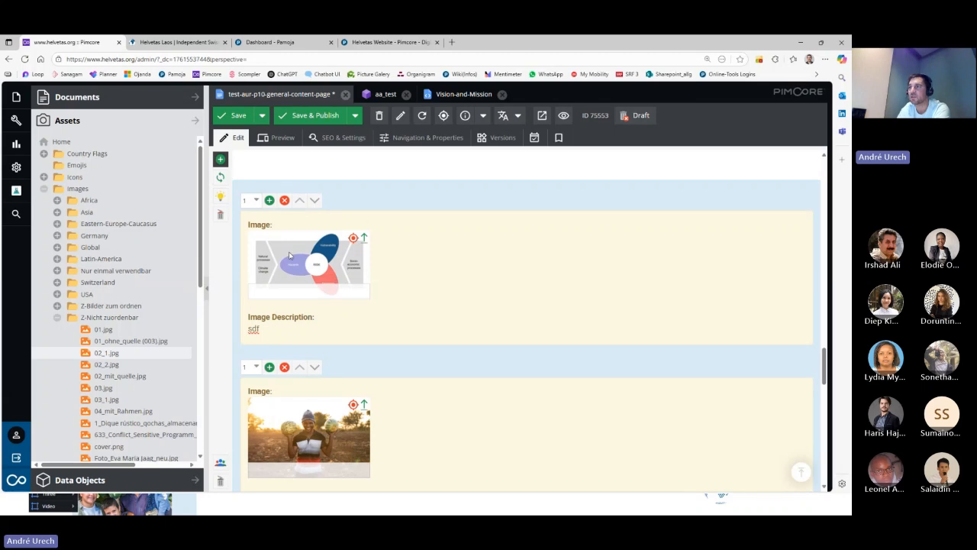
{"action": "left_click", "coordinate": [300, 370]}
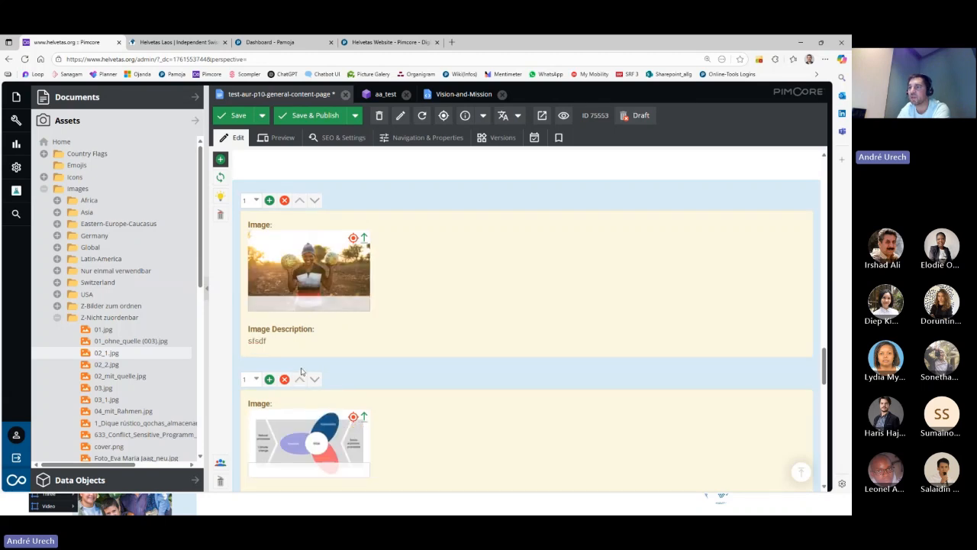
- Move the first slide of the Image Slider with Caption below its second slide
{"action": "scroll", "coordinate": [389, 293], "scroll_direction": "down", "scroll_amount": 2}
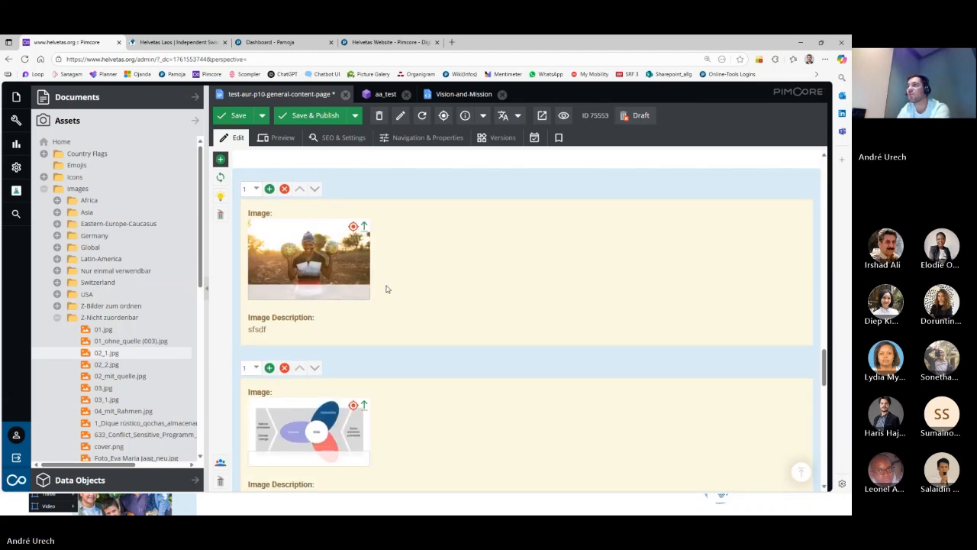
{"action": "scroll", "coordinate": [385, 293], "scroll_direction": "down", "scroll_amount": 3}
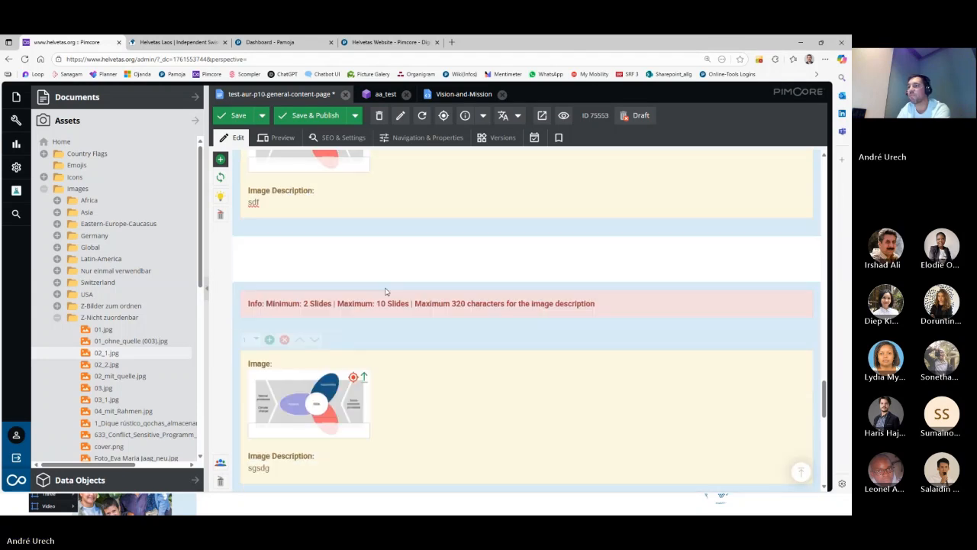
{"action": "scroll", "coordinate": [387, 290], "scroll_direction": "down", "scroll_amount": 5}
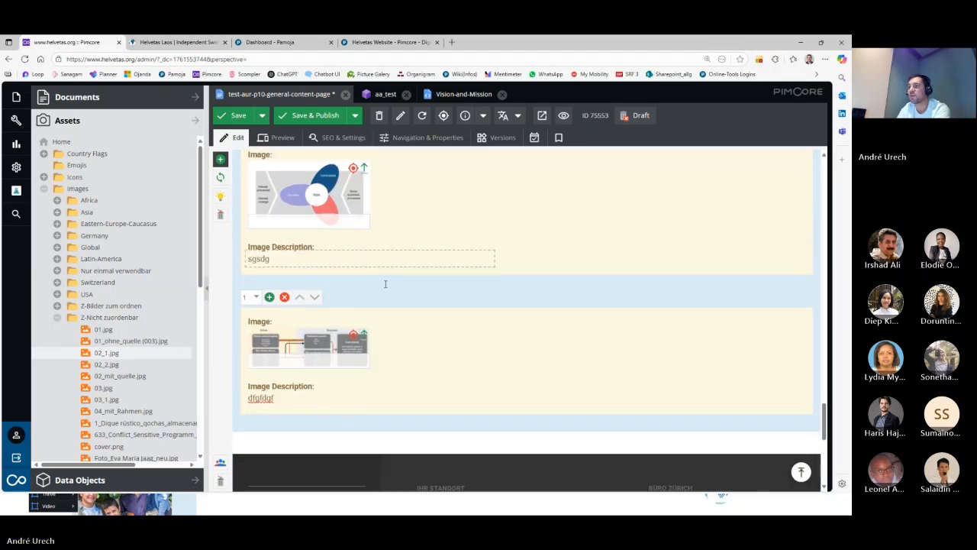
{"action": "scroll", "coordinate": [385, 283], "scroll_direction": "up", "scroll_amount": 3}
{"action": "left_click", "coordinate": [314, 245]}
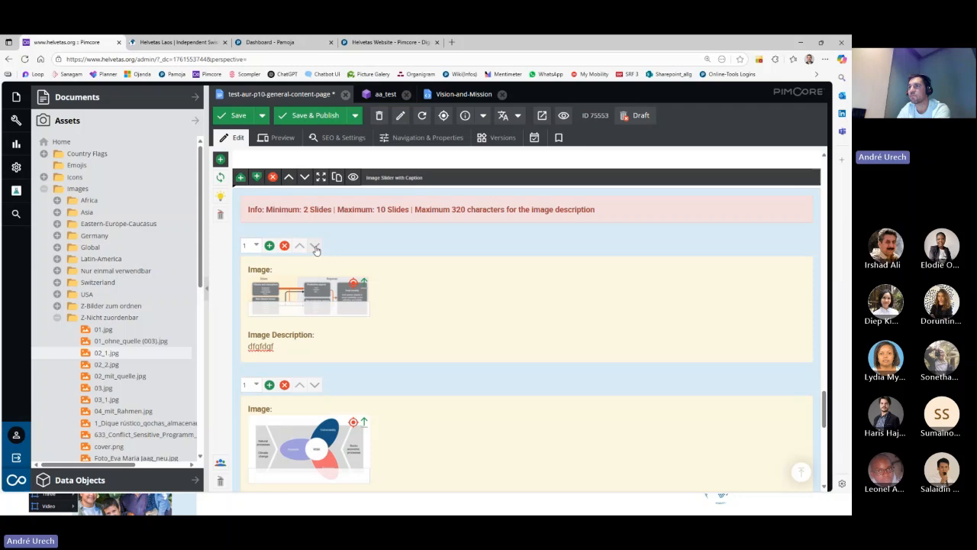
- Save the test-aur-p10-general-content-page document as a draft without publishing it
{"action": "scroll", "coordinate": [358, 297], "scroll_direction": "up", "scroll_amount": 4}
{"action": "scroll", "coordinate": [360, 299], "scroll_direction": "up", "scroll_amount": 3}
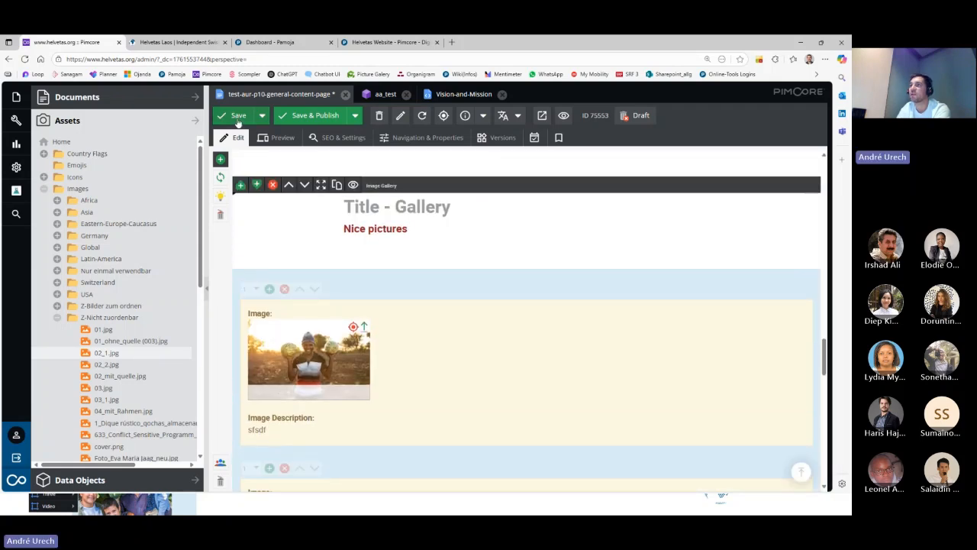
{"action": "left_click", "coordinate": [239, 118]}
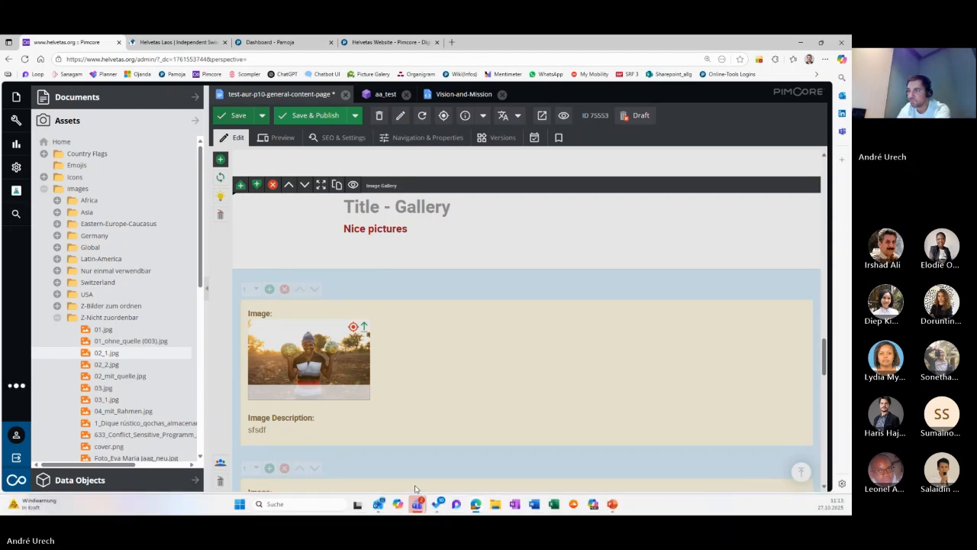
- Switch to the PowerPoint slide show and advance from the content areas overview to the "Rich Text 2" slide
{"action": "left_click", "coordinate": [612, 504]}
{"action": "left_click", "coordinate": [621, 481]}
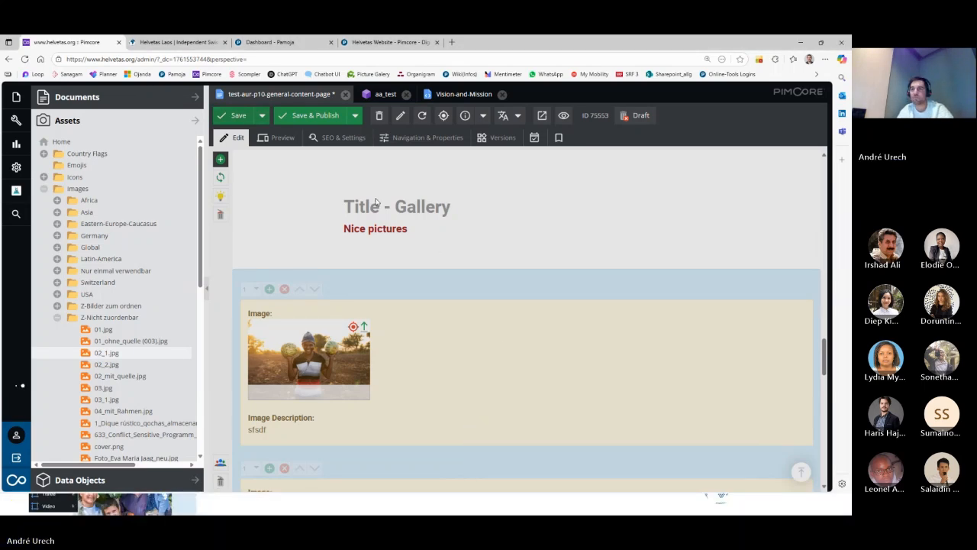
{"action": "key", "text": "alt+Tab"}
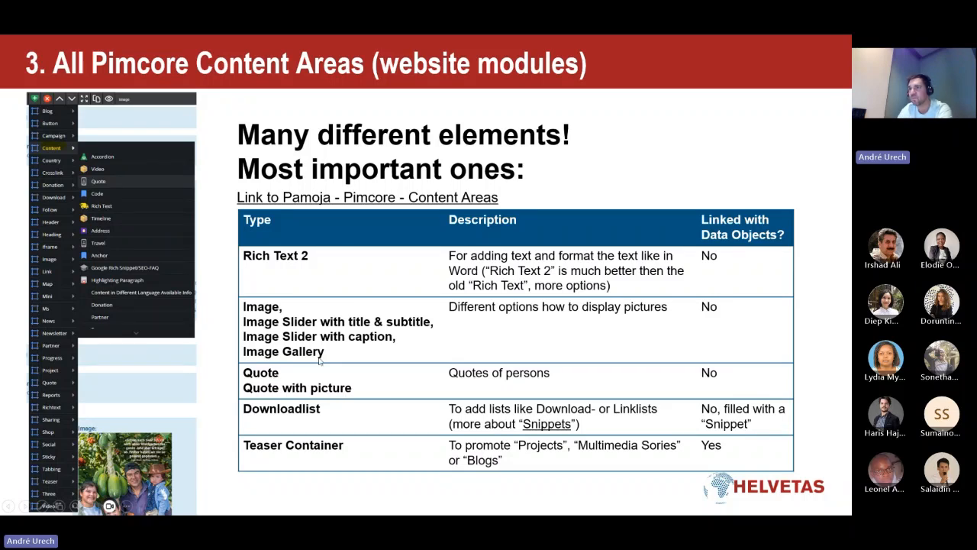
{"action": "left_click", "coordinate": [310, 280]}
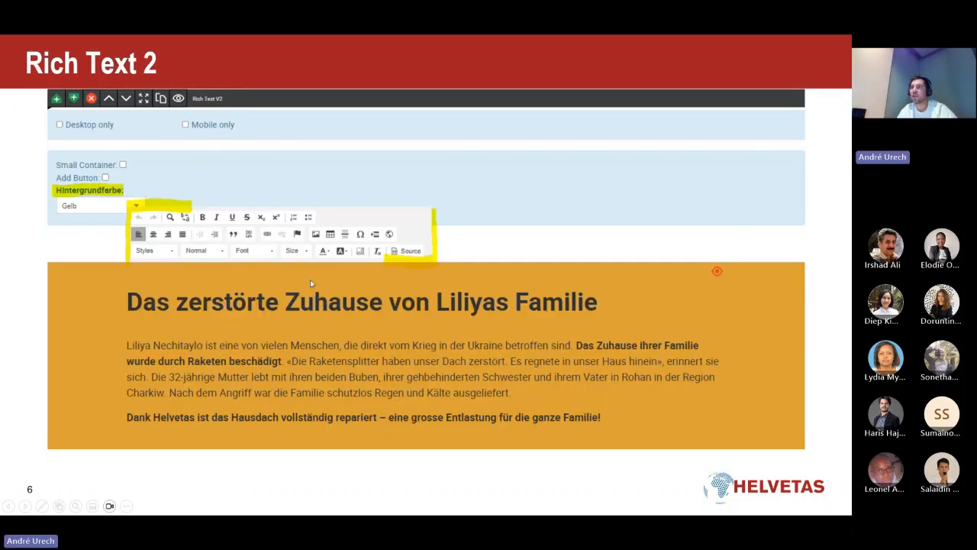
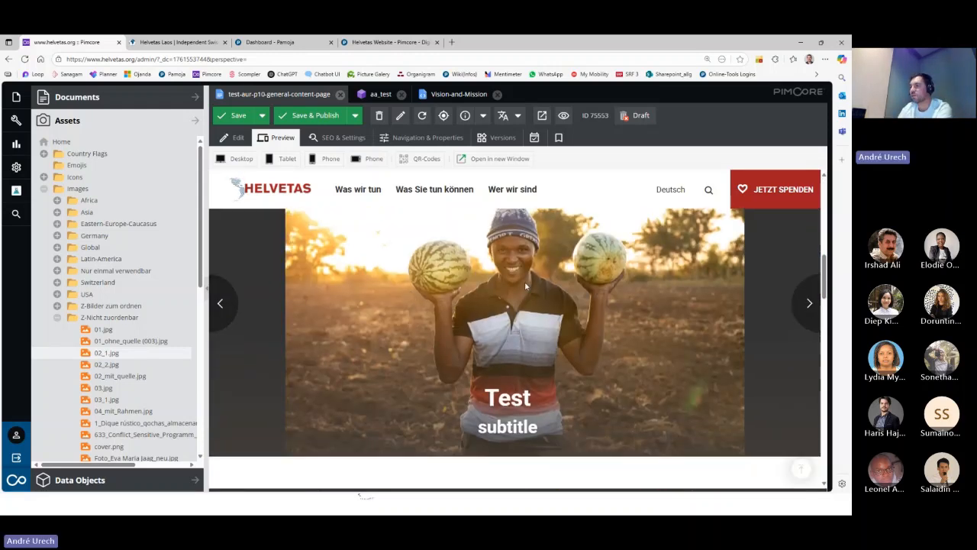
- Examine the page preview from the title/subtitle slider through the map and gallery to the caption slider
{"action": "scroll", "coordinate": [453, 305], "scroll_direction": "down", "scroll_amount": 5}
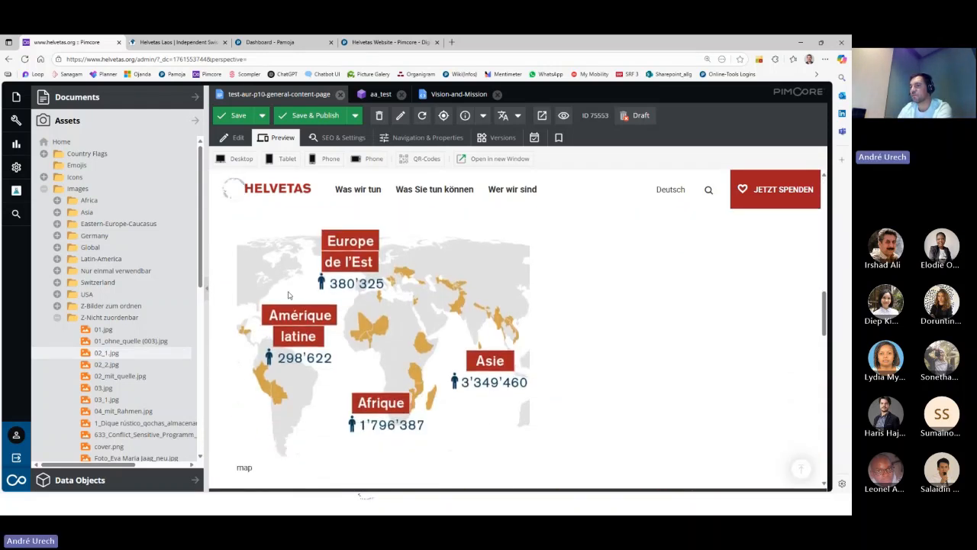
{"action": "scroll", "coordinate": [393, 313], "scroll_direction": "down", "scroll_amount": 3}
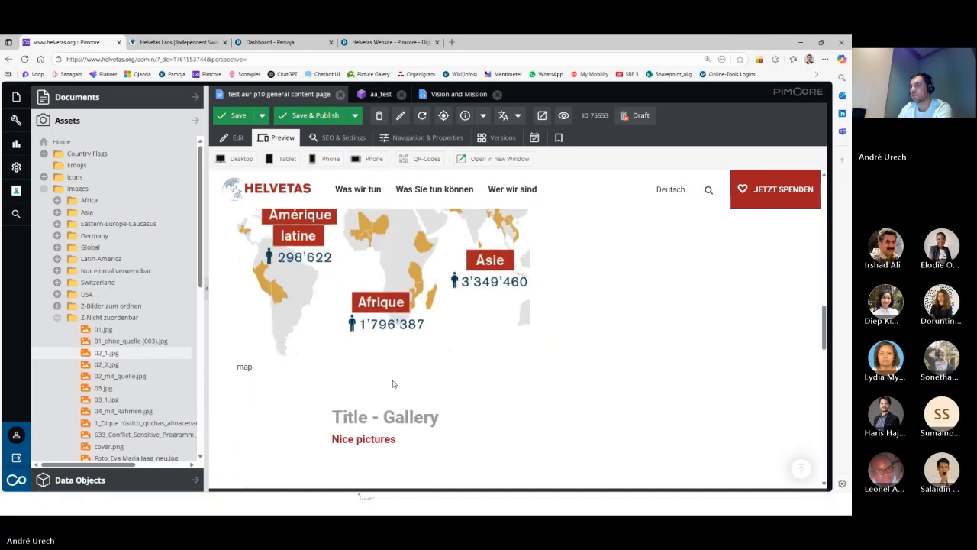
{"action": "scroll", "coordinate": [396, 298], "scroll_direction": "down", "scroll_amount": 1}
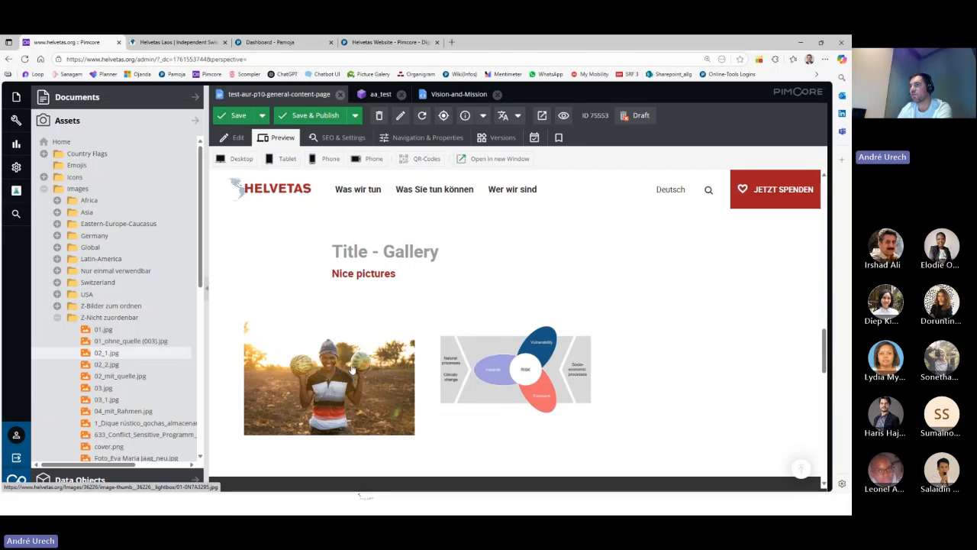
{"action": "scroll", "coordinate": [365, 354], "scroll_direction": "down", "scroll_amount": 4}
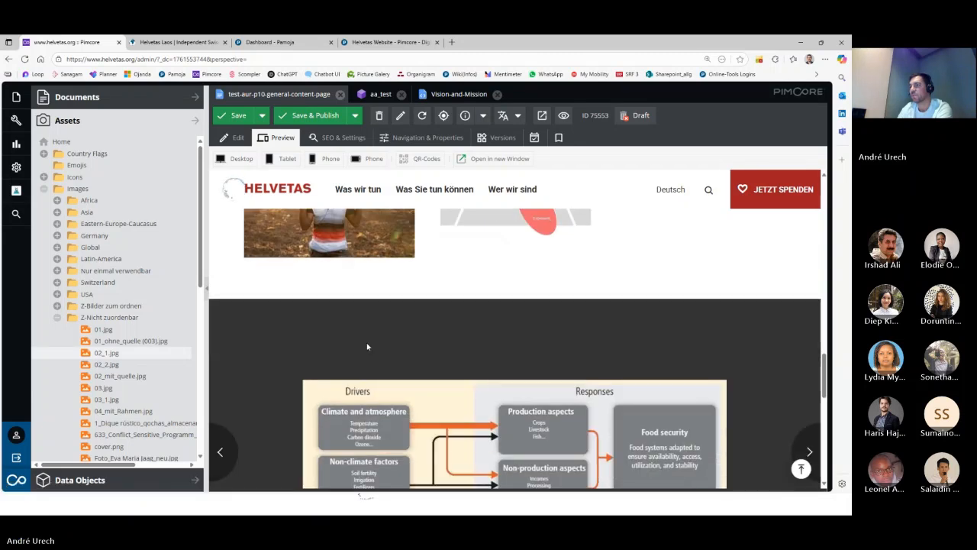
{"action": "scroll", "coordinate": [367, 346], "scroll_direction": "down", "scroll_amount": 2}
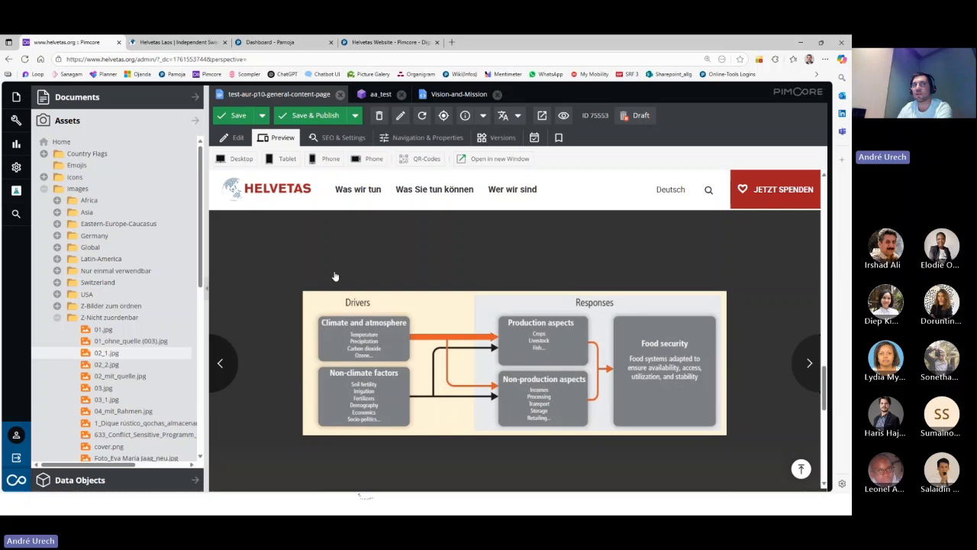
{"action": "scroll", "coordinate": [388, 339], "scroll_direction": "down", "scroll_amount": 2}
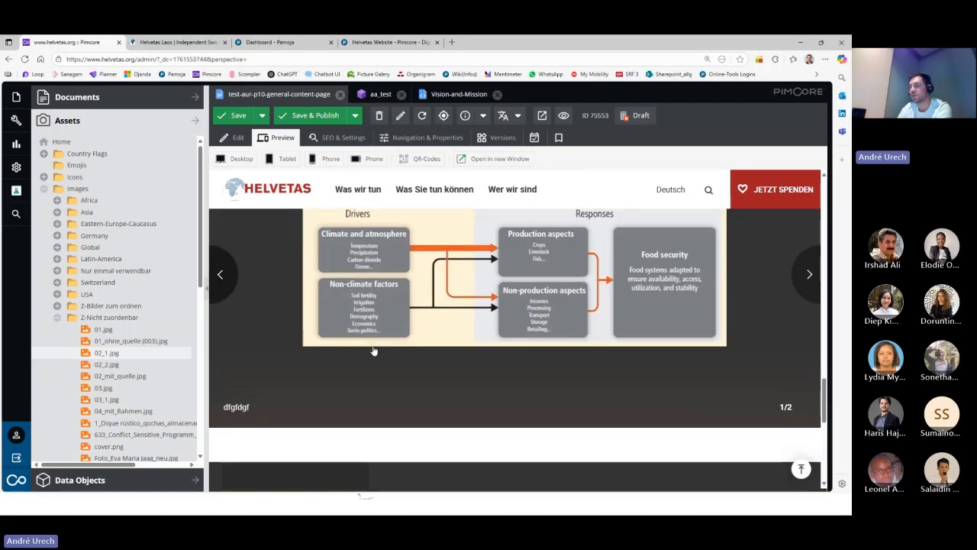
{"action": "scroll", "coordinate": [373, 351], "scroll_direction": "up", "scroll_amount": 1}
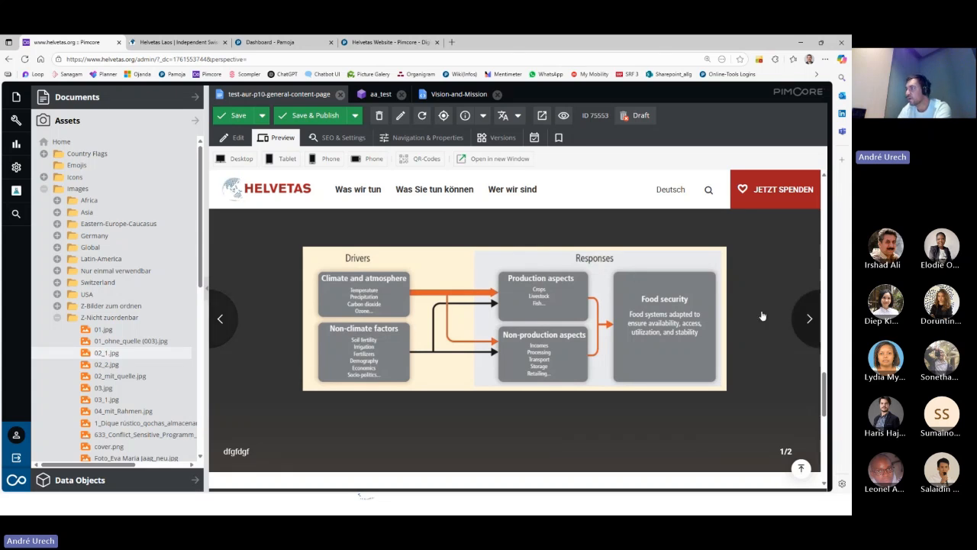
- Browse forward and back through the two slides of the caption slider in the page preview
{"action": "left_click", "coordinate": [802, 327]}
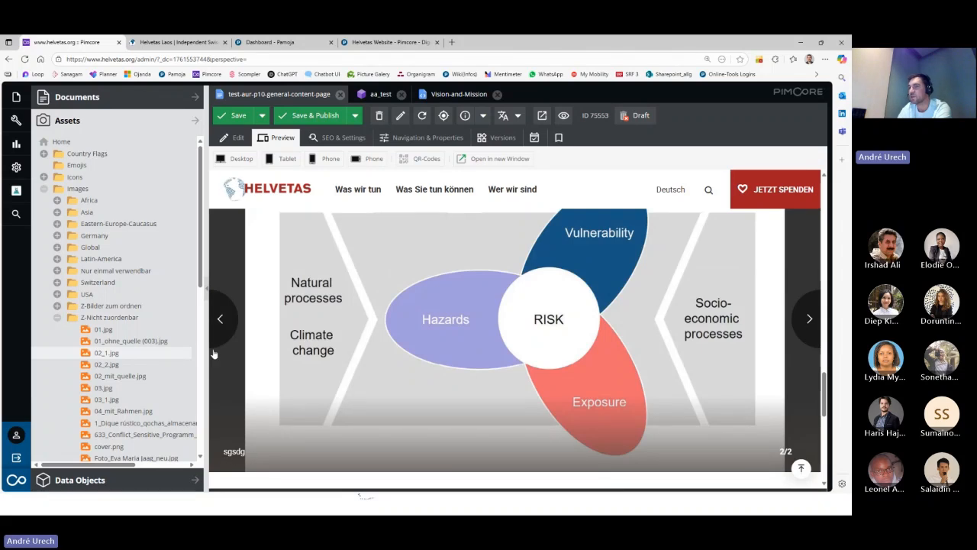
{"action": "left_click", "coordinate": [220, 319]}
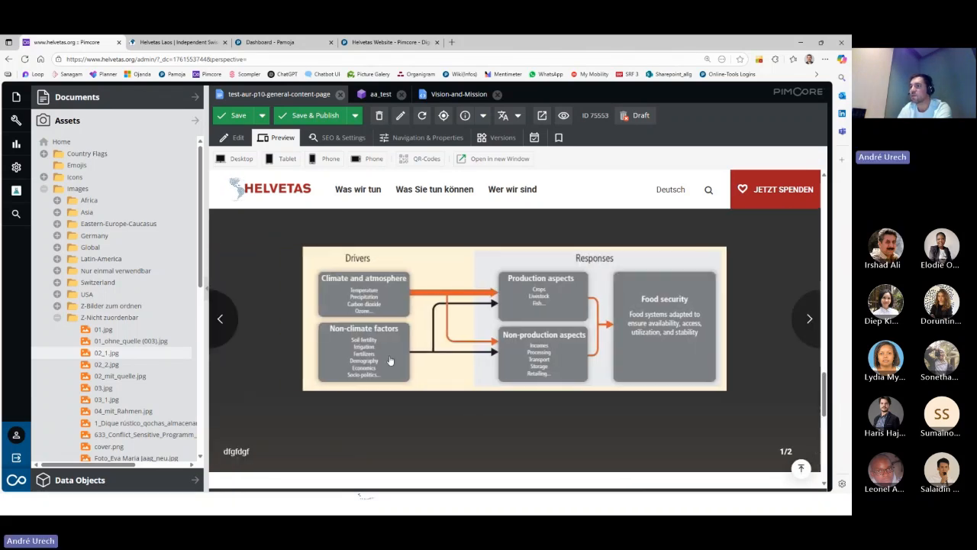
{"action": "scroll", "coordinate": [367, 237], "scroll_direction": "down", "scroll_amount": 1}
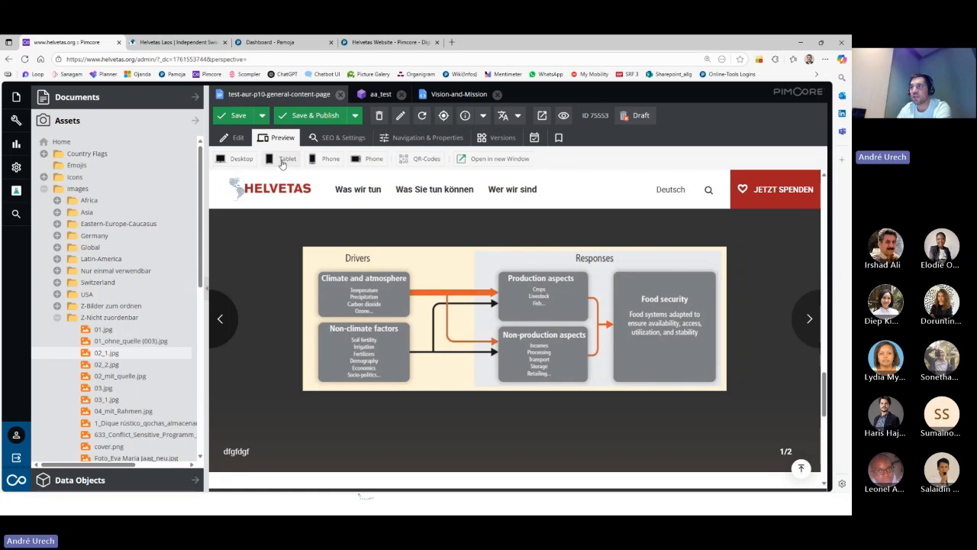
- Preview the page in portrait phone format and examine it from the header image to the title/subtitle slider and map
{"action": "left_click", "coordinate": [323, 158]}
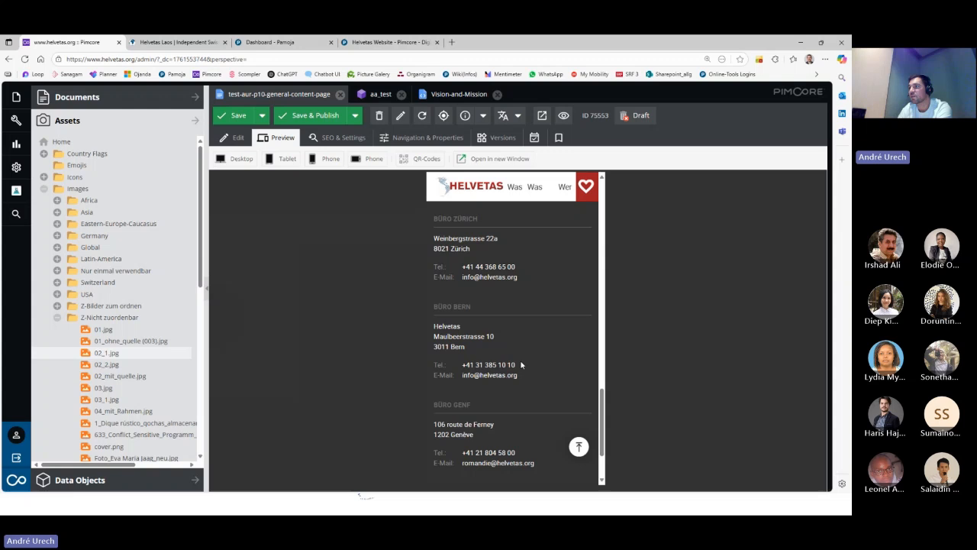
{"action": "scroll", "coordinate": [520, 359], "scroll_direction": "up", "scroll_amount": 10}
{"action": "scroll", "coordinate": [518, 284], "scroll_direction": "up", "scroll_amount": 3}
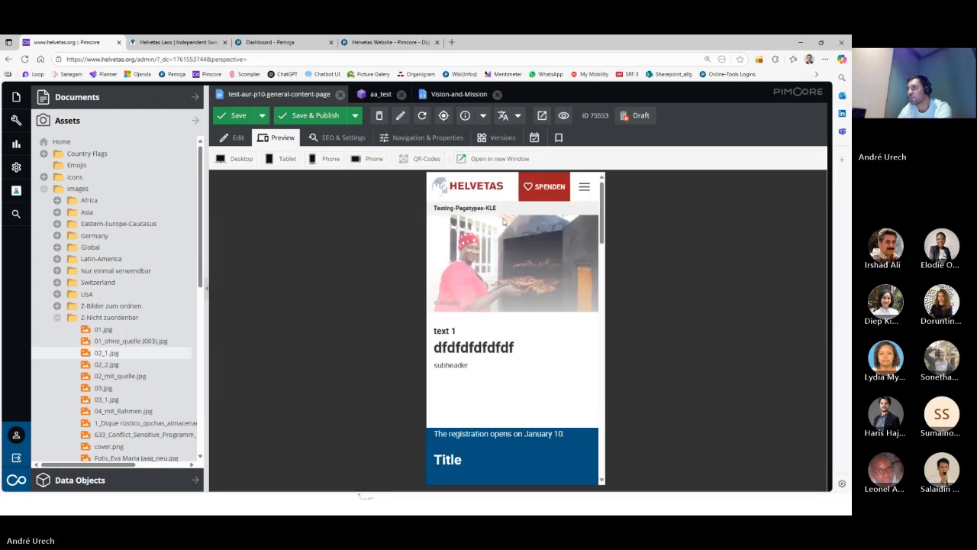
{"action": "scroll", "coordinate": [509, 237], "scroll_direction": "down", "scroll_amount": 1}
{"action": "scroll", "coordinate": [496, 305], "scroll_direction": "down", "scroll_amount": 1}
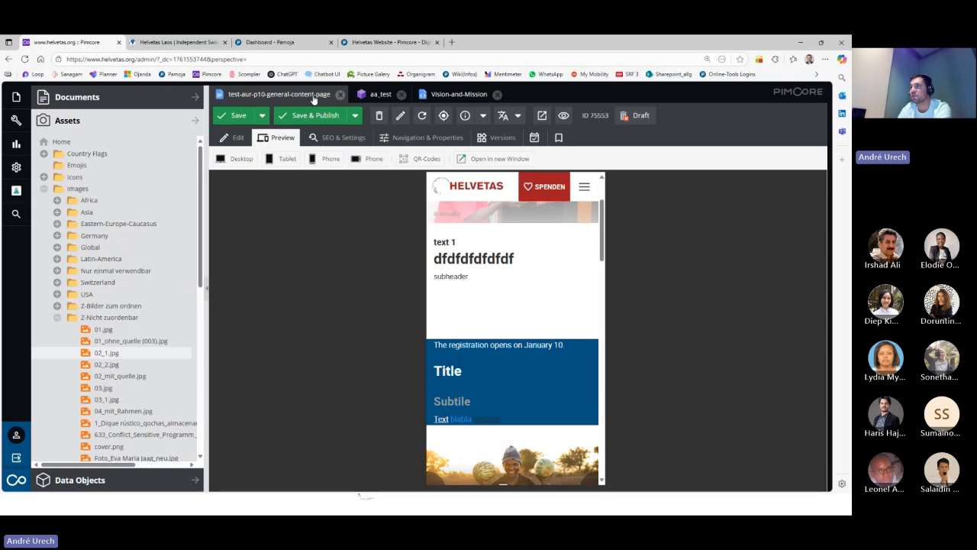
{"action": "scroll", "coordinate": [480, 357], "scroll_direction": "down", "scroll_amount": 2}
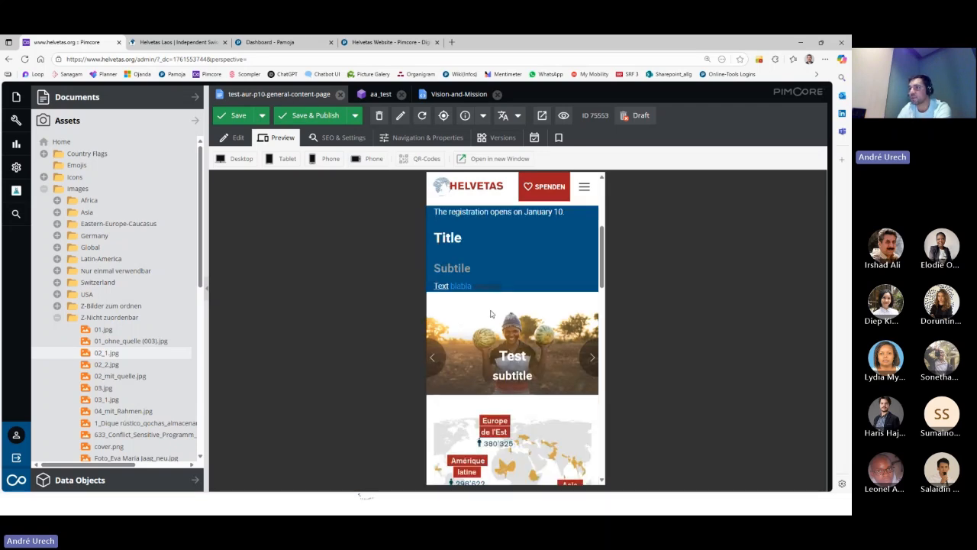
{"action": "left_click", "coordinate": [593, 364]}
{"action": "left_click", "coordinate": [593, 364]}
{"action": "scroll", "coordinate": [528, 394], "scroll_direction": "down", "scroll_amount": 1}
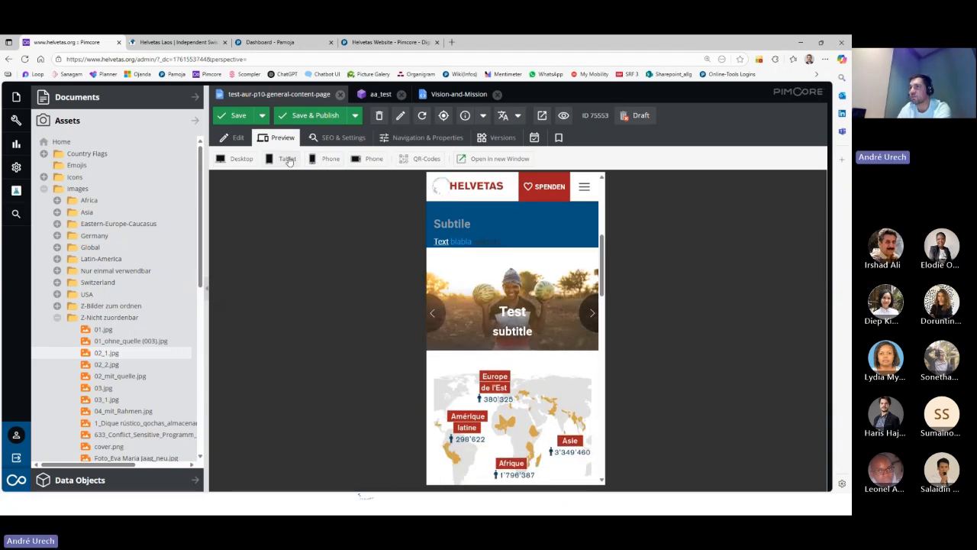
- Preview the page in landscape phone format and examine its layout between the header image and the map
{"action": "left_click", "coordinate": [372, 158]}
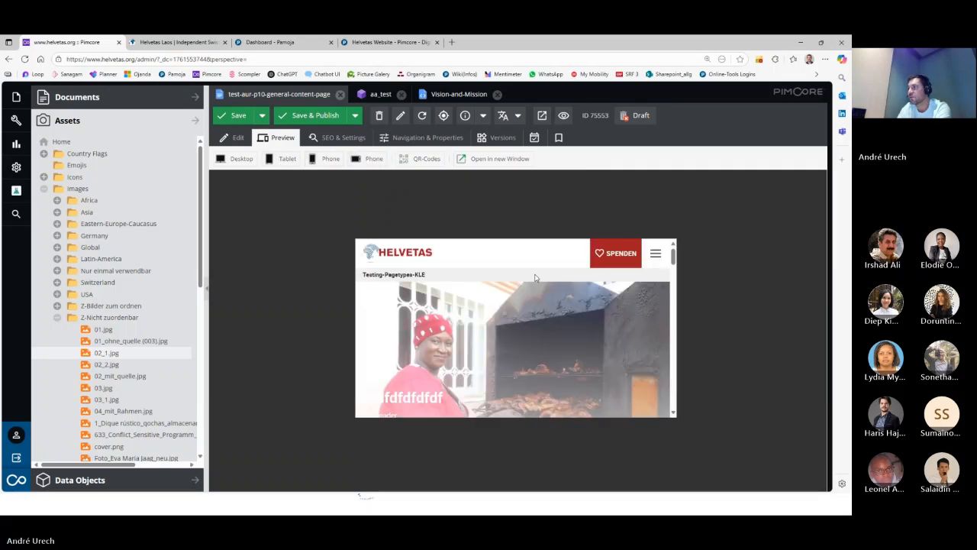
{"action": "scroll", "coordinate": [537, 300], "scroll_direction": "down", "scroll_amount": 5}
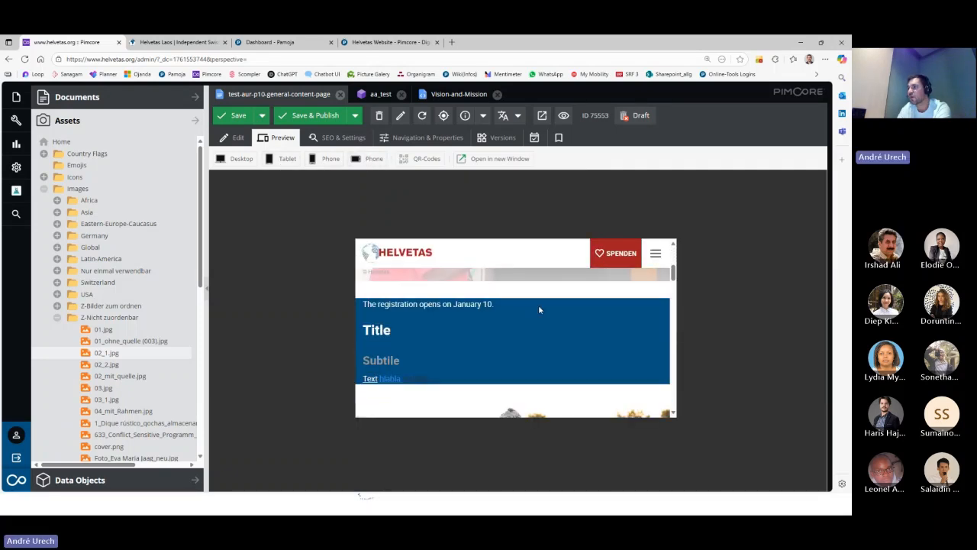
{"action": "scroll", "coordinate": [542, 312], "scroll_direction": "down", "scroll_amount": 5}
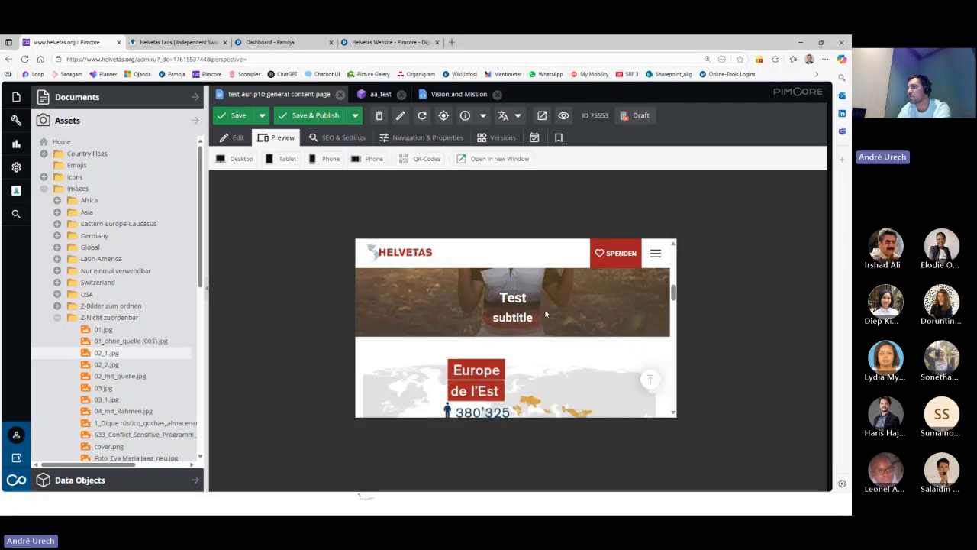
{"action": "scroll", "coordinate": [547, 315], "scroll_direction": "down", "scroll_amount": 2}
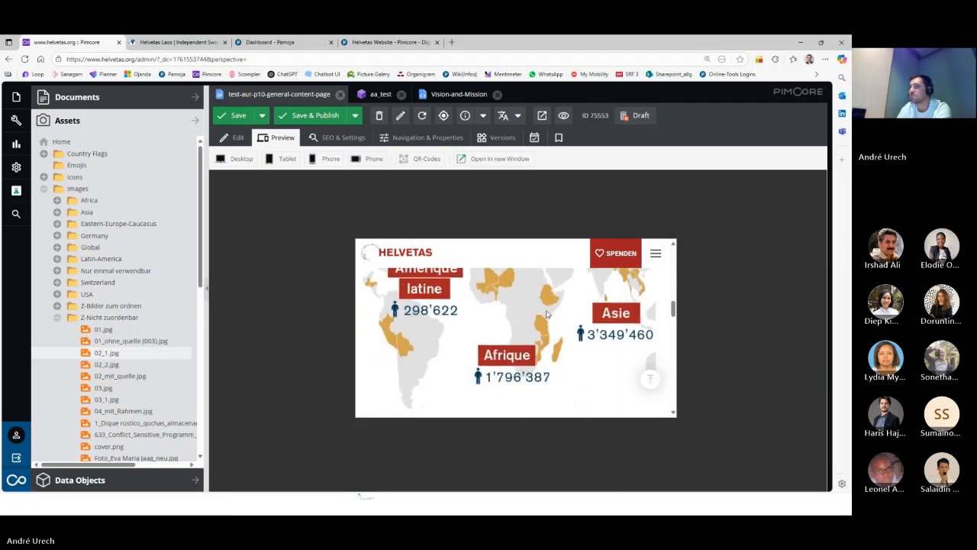
{"action": "scroll", "coordinate": [547, 306], "scroll_direction": "up", "scroll_amount": 5}
{"action": "scroll", "coordinate": [546, 306], "scroll_direction": "up", "scroll_amount": 3}
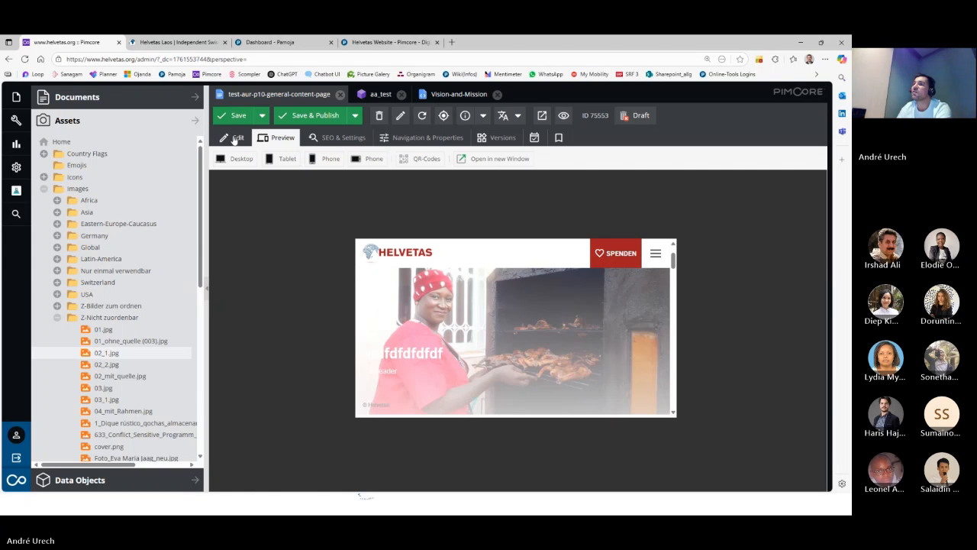
- Return to editing, locate the page in the document tree and open test-aur-project-detail-page from the aur-training-2025 folder
{"action": "left_click", "coordinate": [235, 139]}
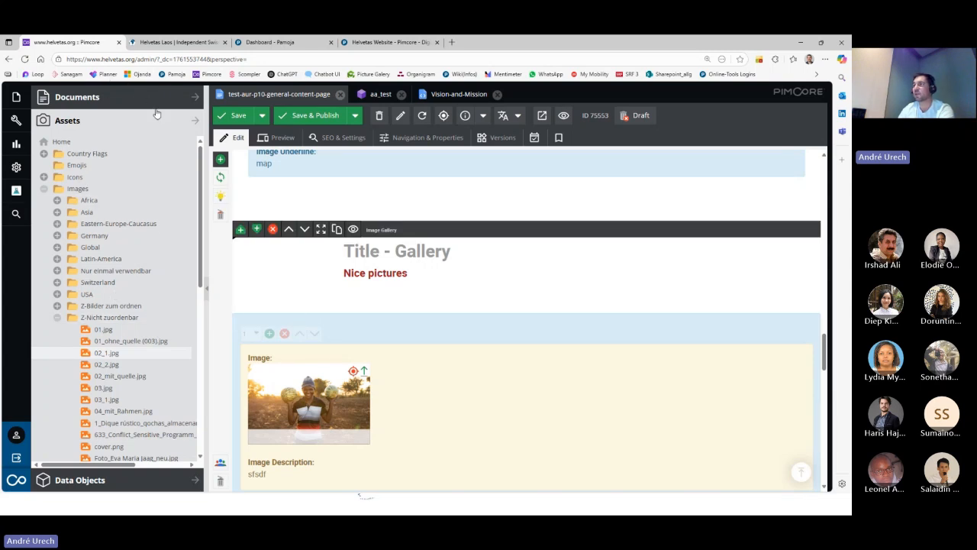
{"action": "left_click", "coordinate": [443, 120]}
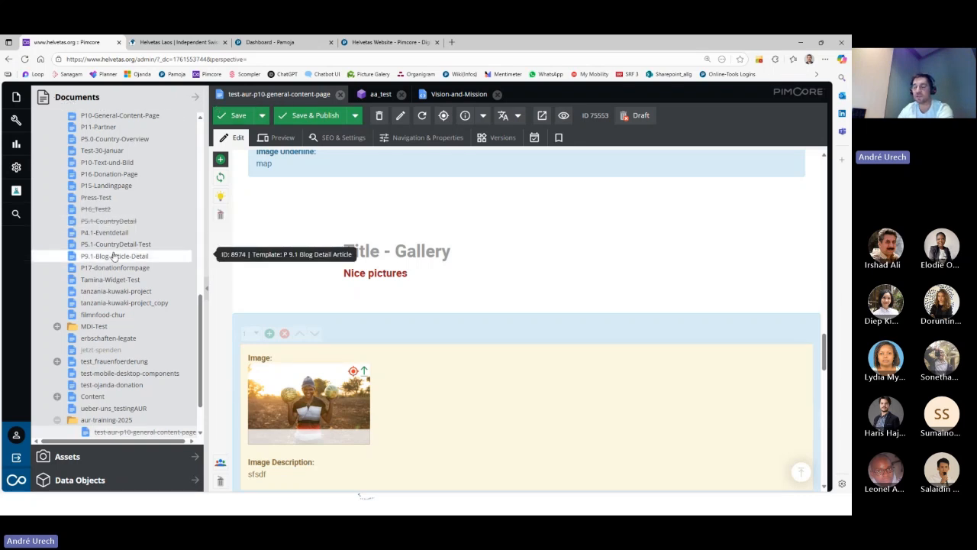
{"action": "scroll", "coordinate": [91, 166], "scroll_direction": "up", "scroll_amount": 5}
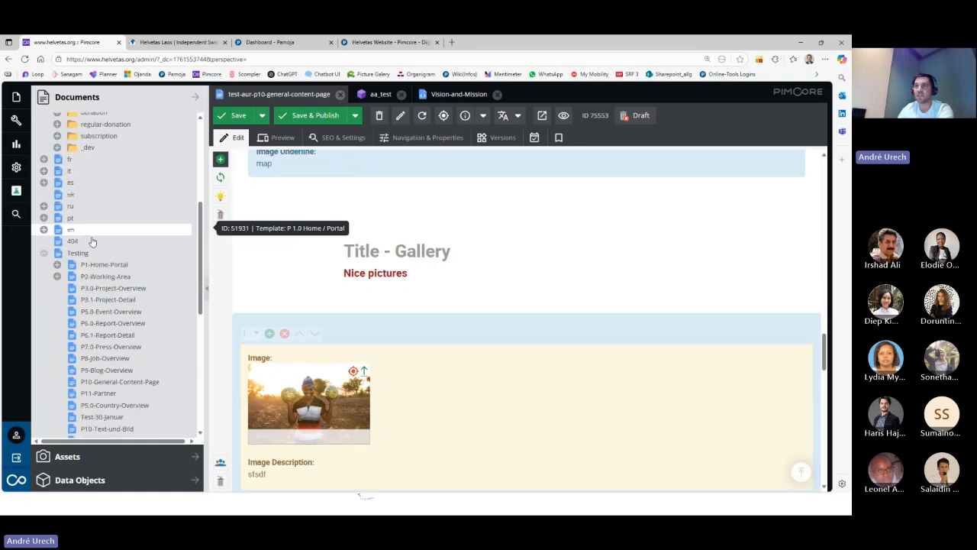
{"action": "scroll", "coordinate": [73, 259], "scroll_direction": "down", "scroll_amount": 10}
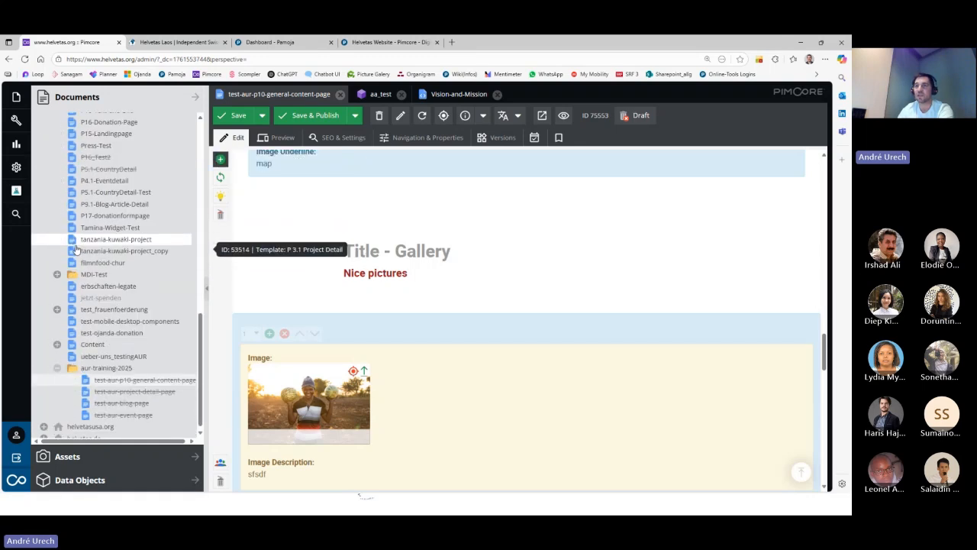
{"action": "left_click", "coordinate": [145, 379]}
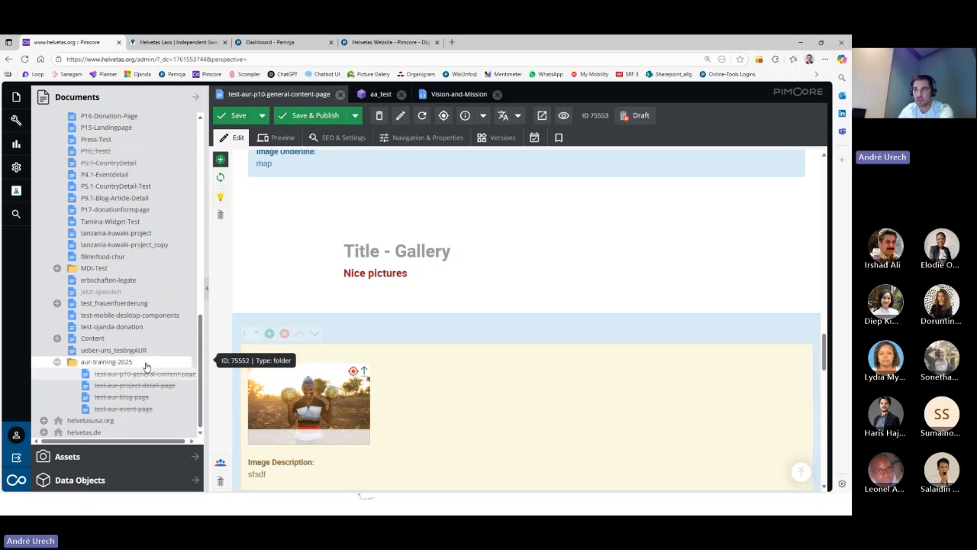
{"action": "left_click", "coordinate": [147, 376]}
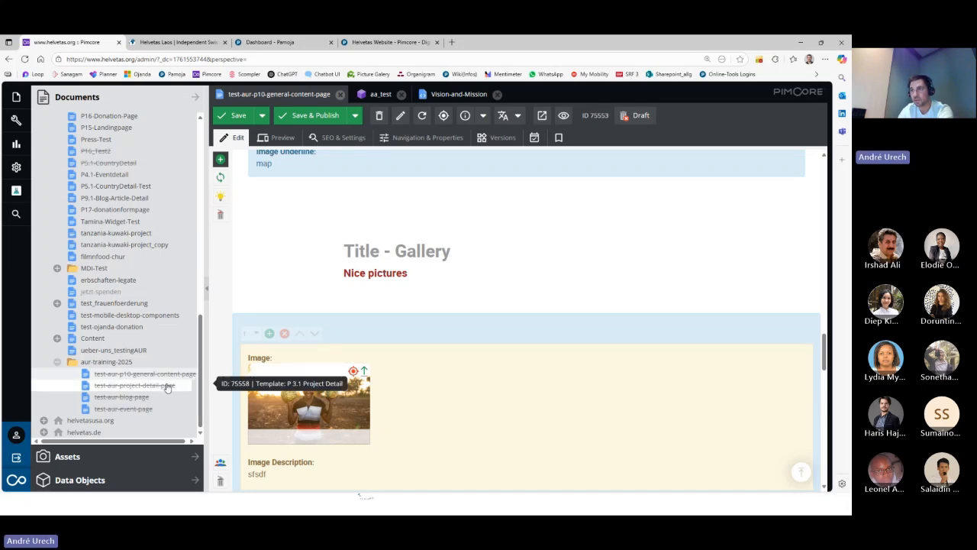
{"action": "left_click", "coordinate": [164, 390]}
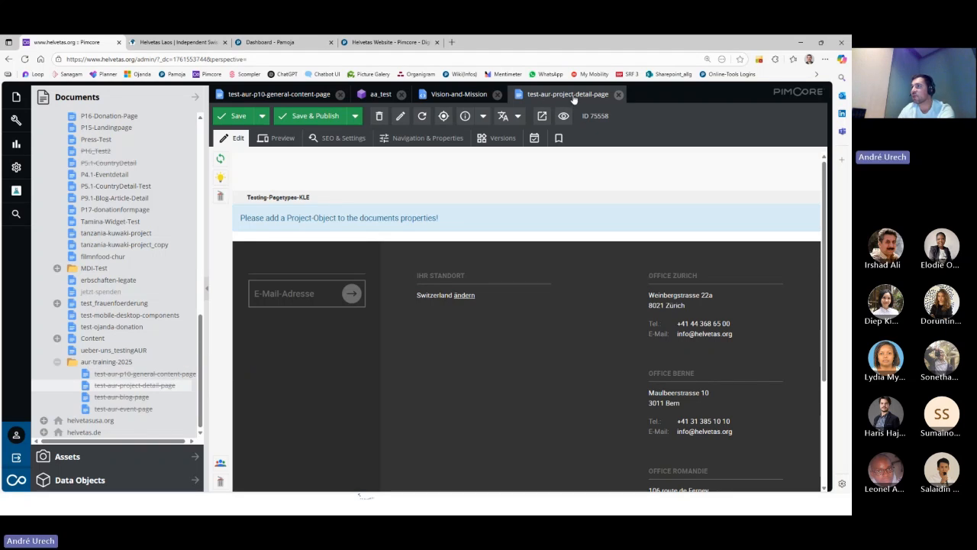
- Copy the blue text block with the heading "Title" on test-aur-p10-general-content-page
{"action": "left_click", "coordinate": [290, 94]}
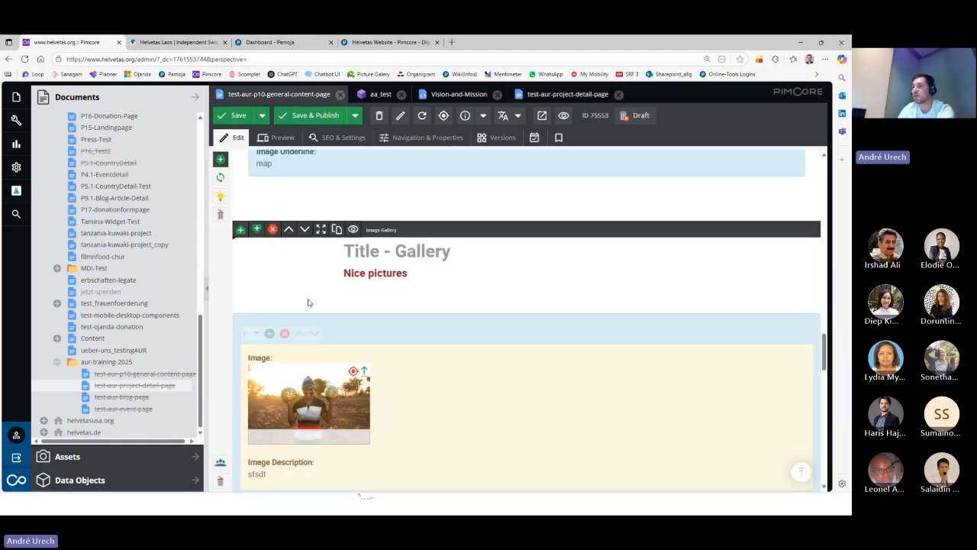
{"action": "scroll", "coordinate": [313, 254], "scroll_direction": "up", "scroll_amount": 10}
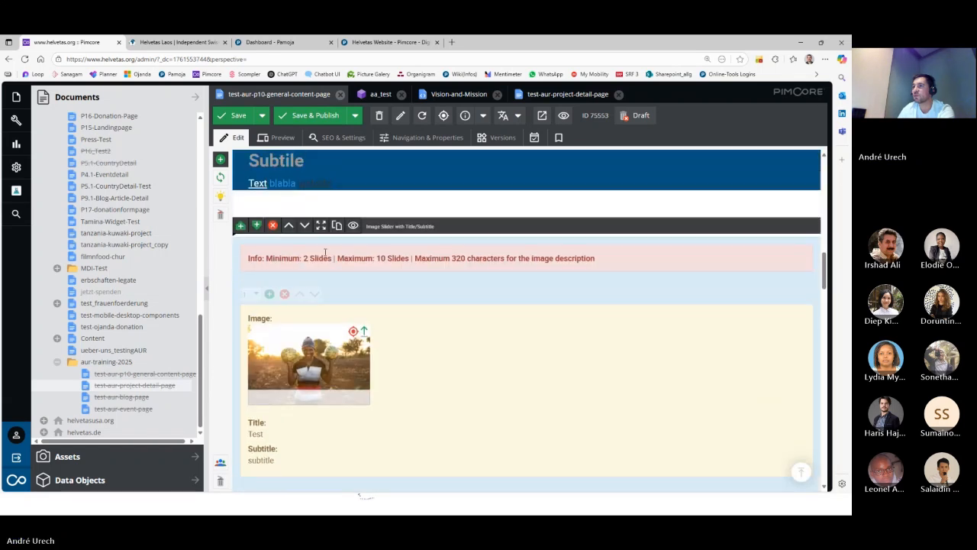
{"action": "scroll", "coordinate": [324, 256], "scroll_direction": "up", "scroll_amount": 3}
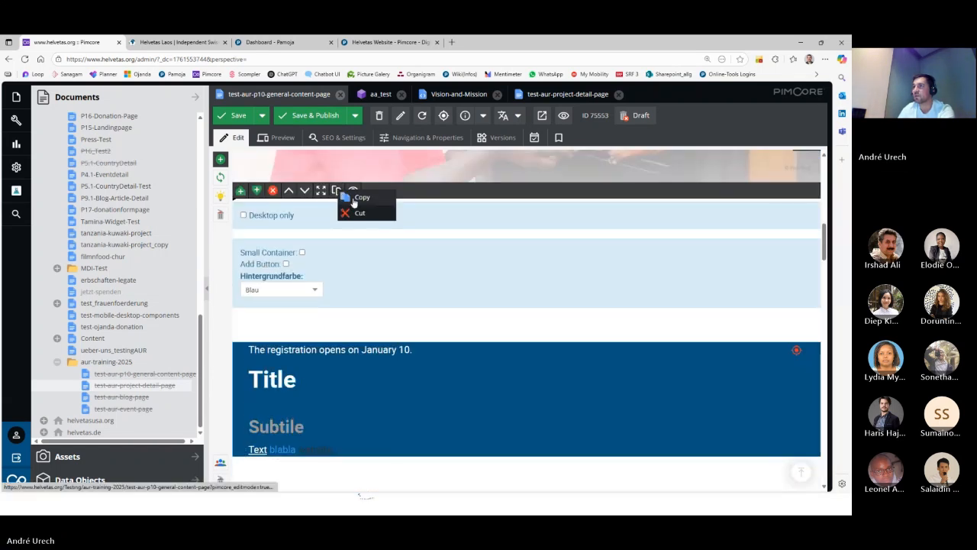
{"action": "left_click", "coordinate": [357, 198]}
- Examine the notices about the required data object on test-aur-project-detail-page and test-aur-blog-page
{"action": "left_click", "coordinate": [550, 95]}
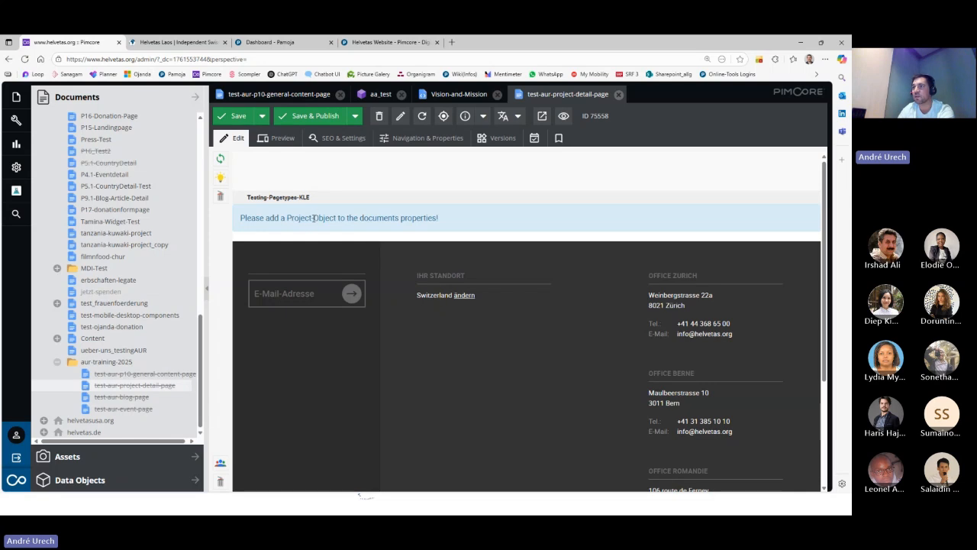
{"action": "left_click_drag", "start_coordinate": [242, 218], "coordinate": [461, 218]}
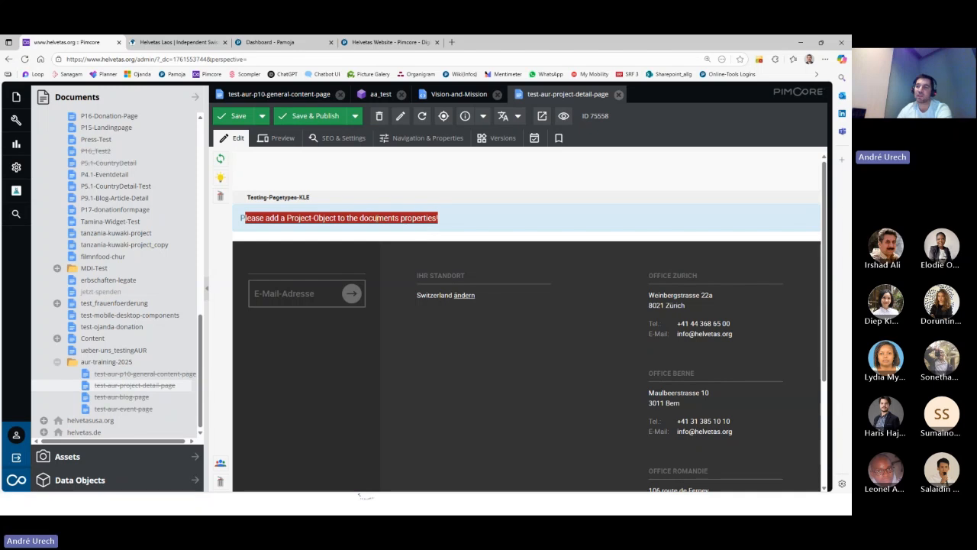
{"action": "left_click", "coordinate": [140, 398]}
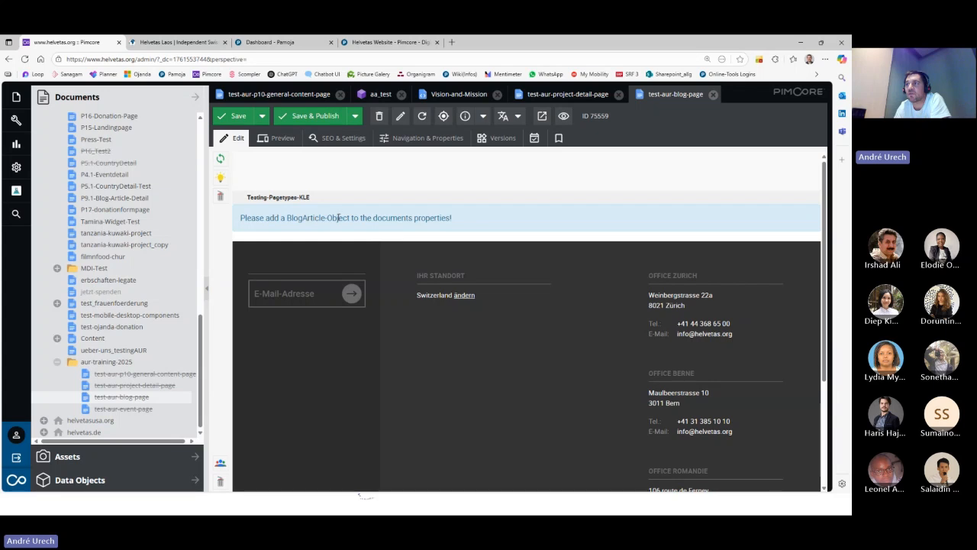
{"action": "double_click", "coordinate": [338, 217]}
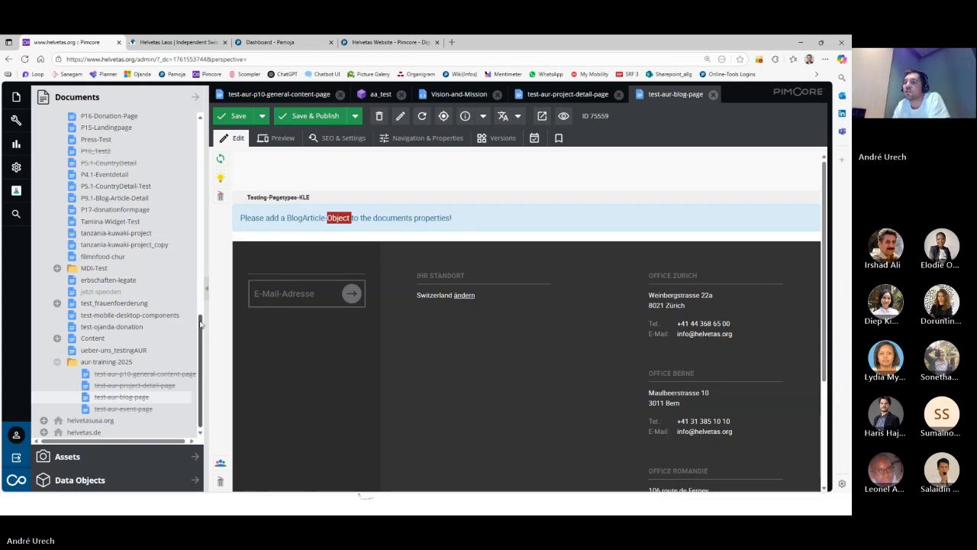
- Close the test-aur-blog-page and test-aur-p10-general-content-page documents
{"action": "left_click", "coordinate": [713, 95]}
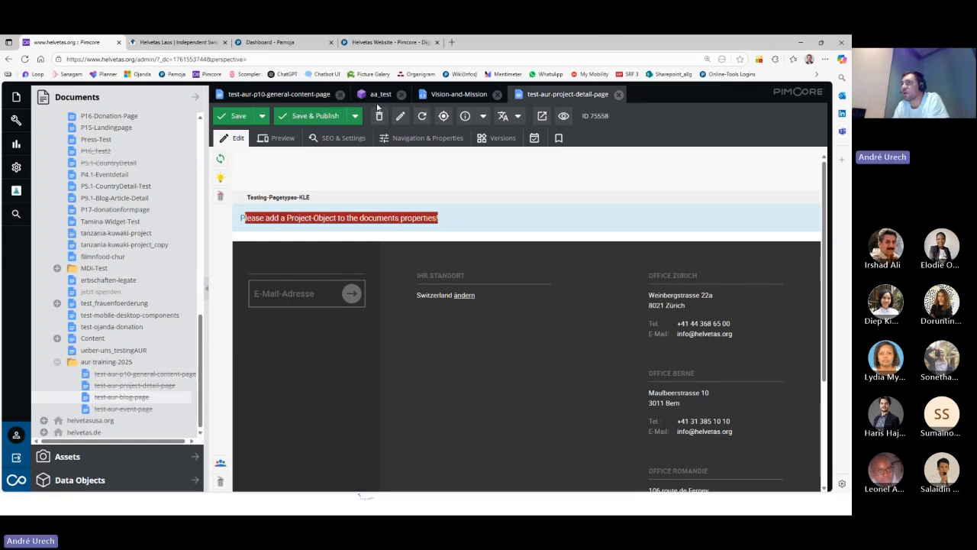
{"action": "left_click", "coordinate": [339, 95]}
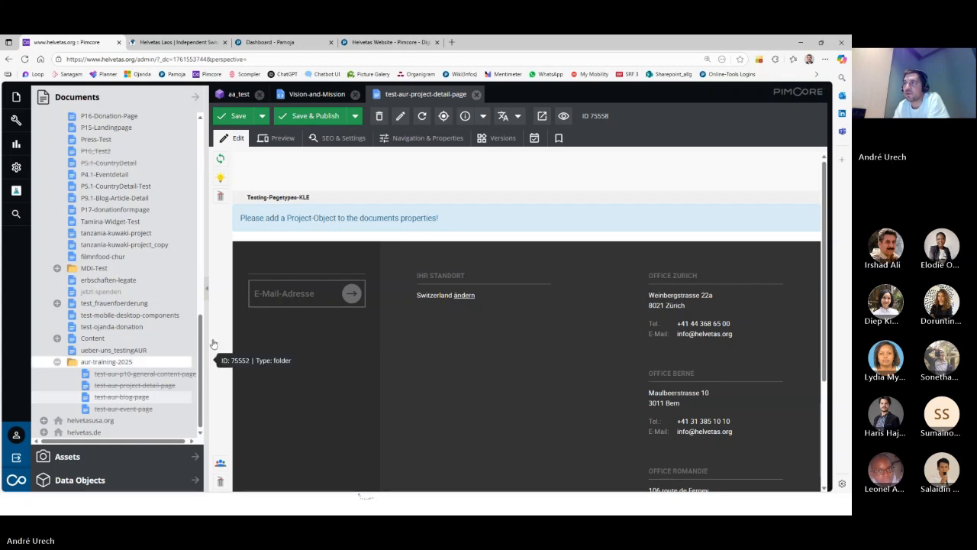
- Show the open aa_test project in the data object tree and collapse the projects-facts and _dev folders
{"action": "left_click", "coordinate": [233, 94]}
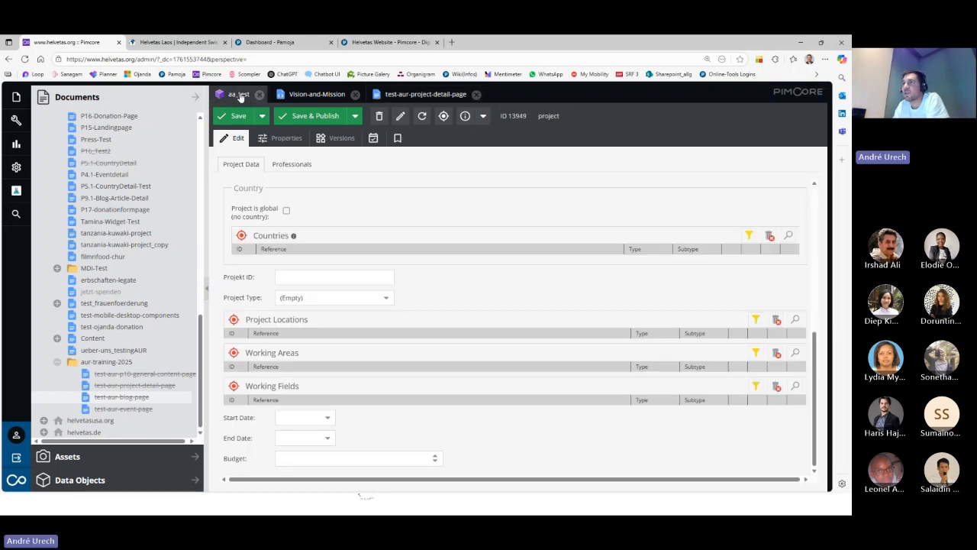
{"action": "left_click", "coordinate": [443, 116]}
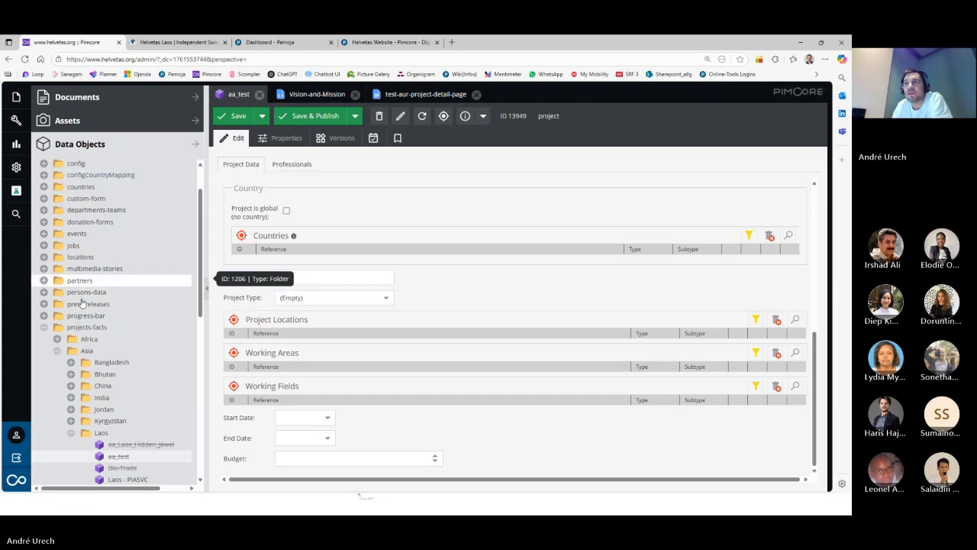
{"action": "left_click", "coordinate": [44, 327]}
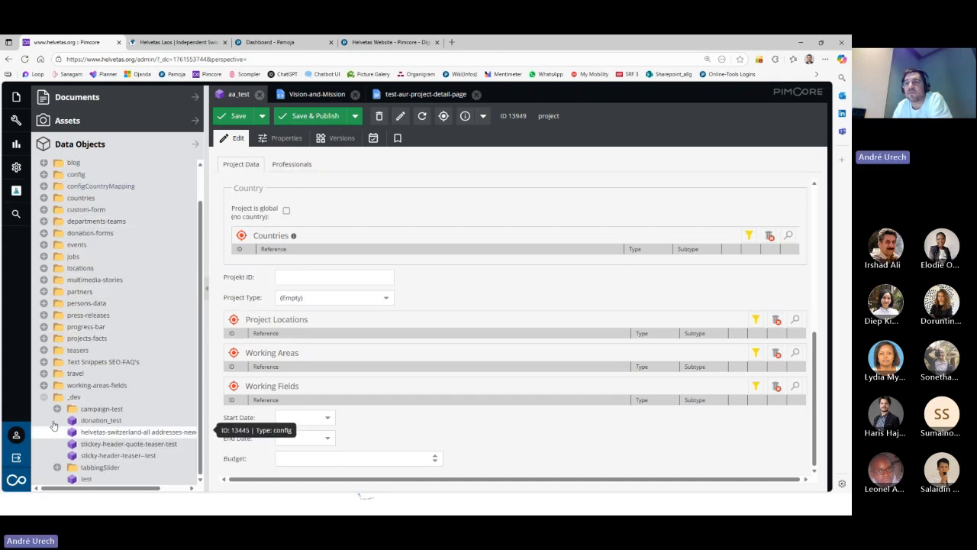
{"action": "left_click", "coordinate": [44, 396]}
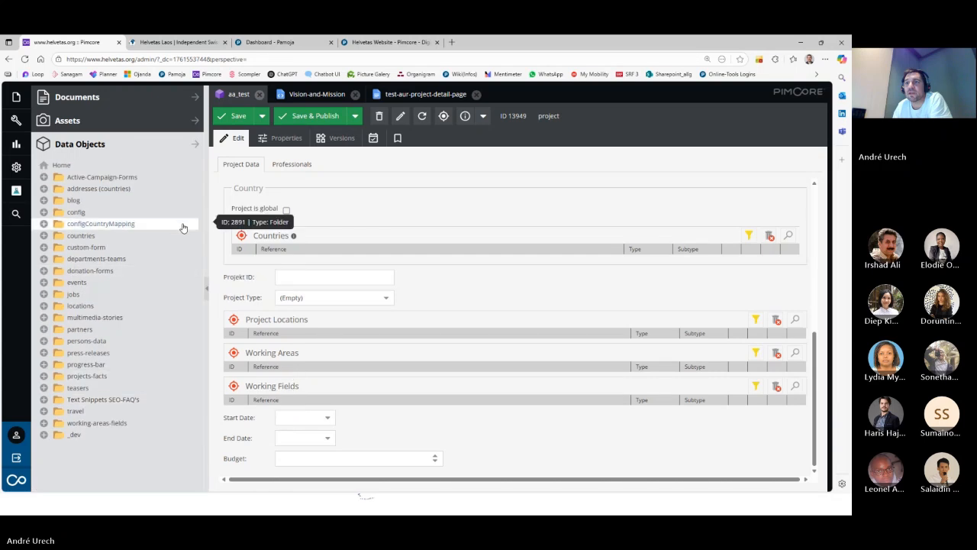
- Expand the projects-facts folder and find the aa_test project under Asia > Laos
{"action": "left_click", "coordinate": [44, 377]}
{"action": "scroll", "coordinate": [67, 351], "scroll_direction": "down", "scroll_amount": 3}
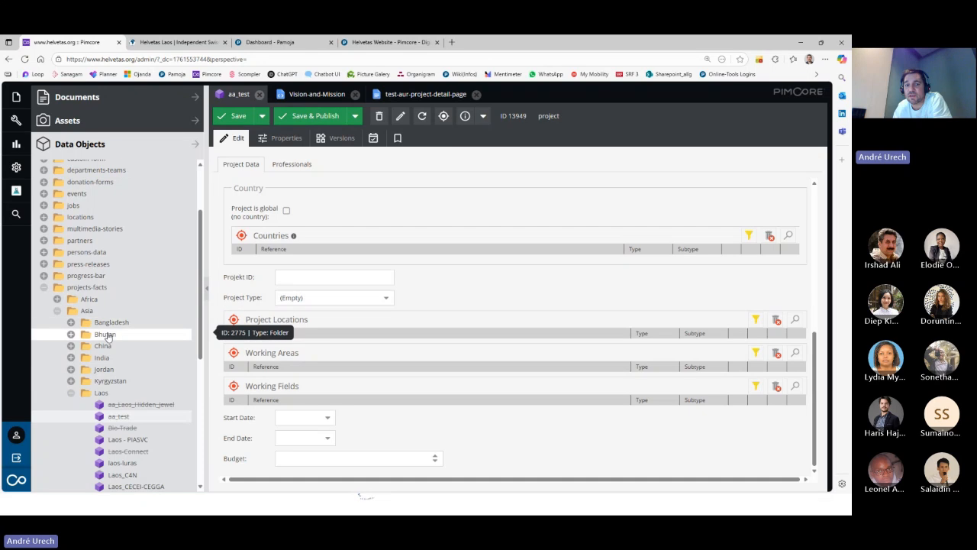
{"action": "scroll", "coordinate": [122, 348], "scroll_direction": "down", "scroll_amount": 3}
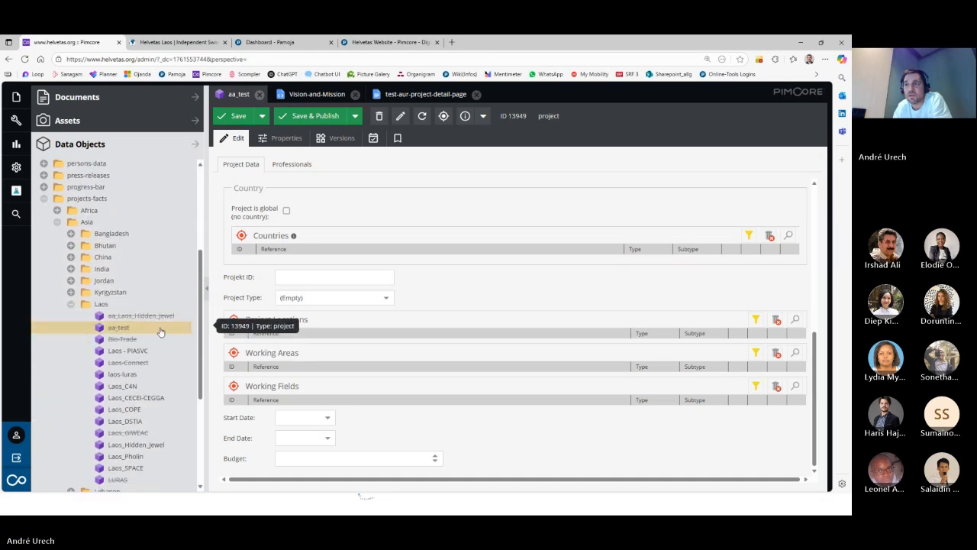
{"action": "right_click", "coordinate": [98, 307]}
{"action": "mouse_move", "coordinate": [101, 305]}
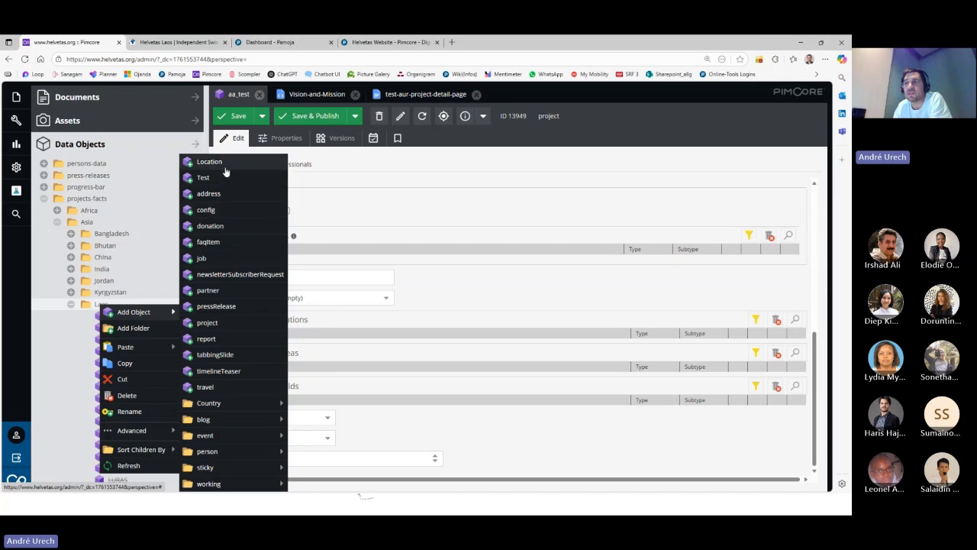
{"action": "left_click", "coordinate": [205, 322]}
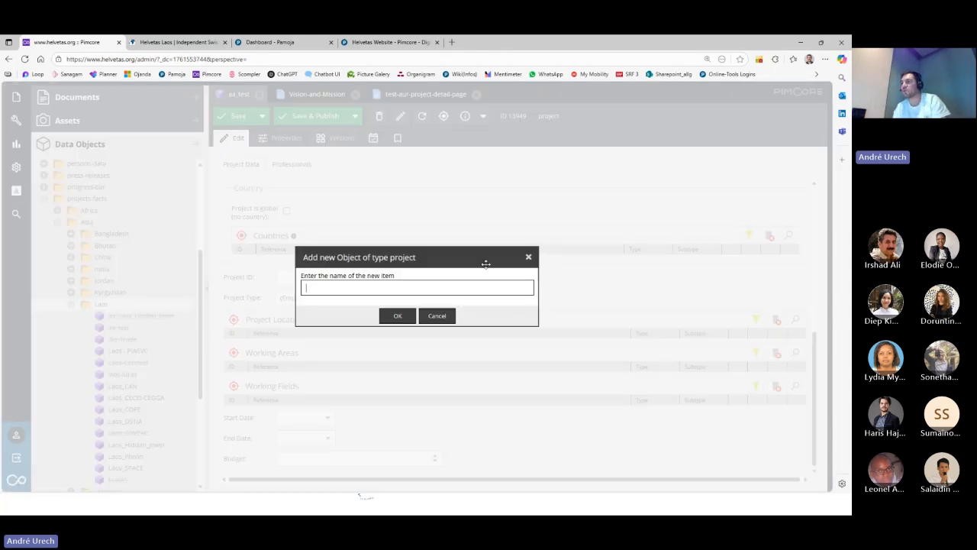
{"action": "left_click", "coordinate": [528, 257]}
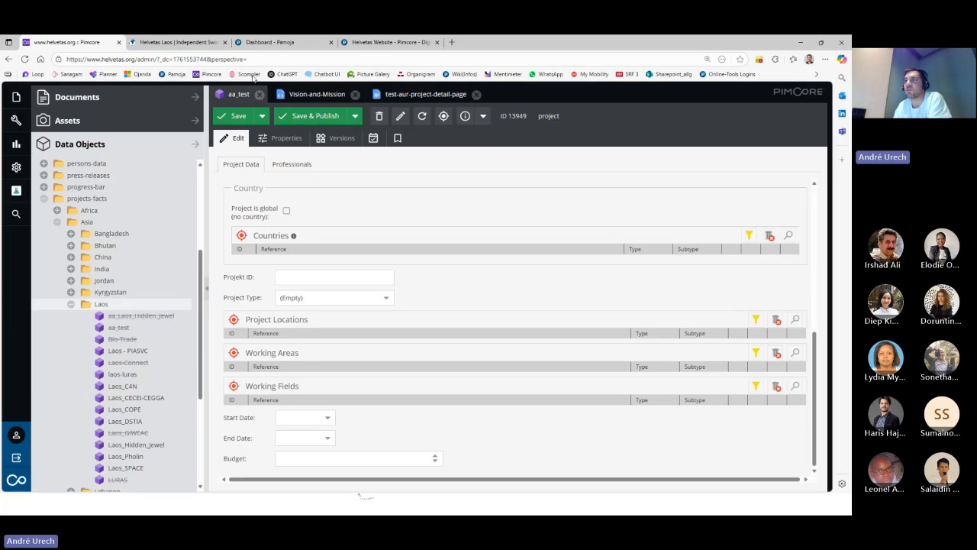
- Open the aa_Laos_Hidden_Jewel project object from the Laos folder
{"action": "left_click", "coordinate": [122, 328]}
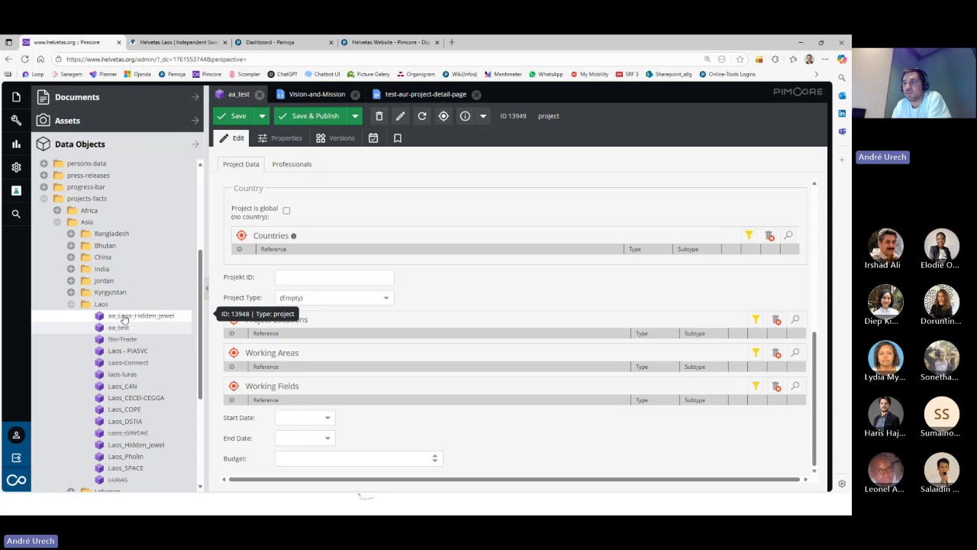
{"action": "left_click", "coordinate": [124, 319]}
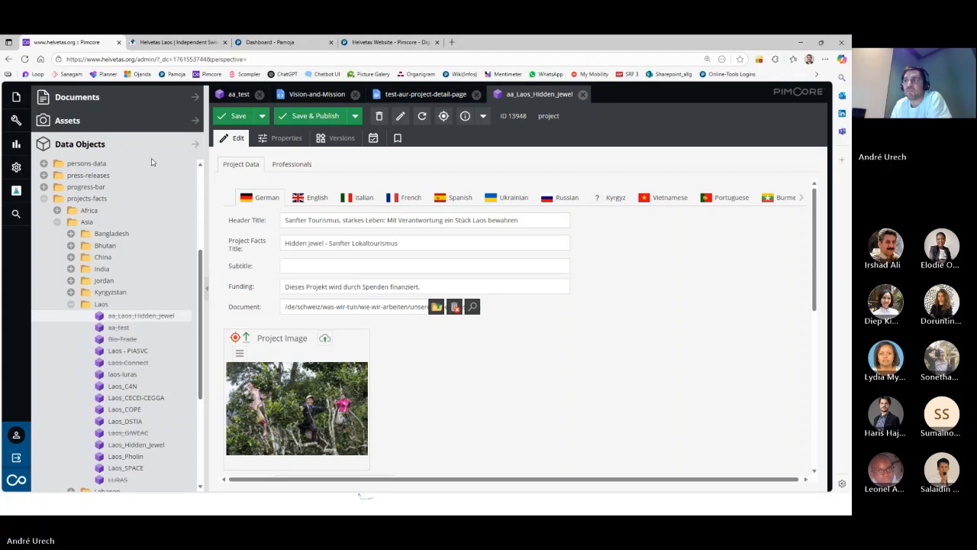
{"action": "right_click", "coordinate": [148, 316]}
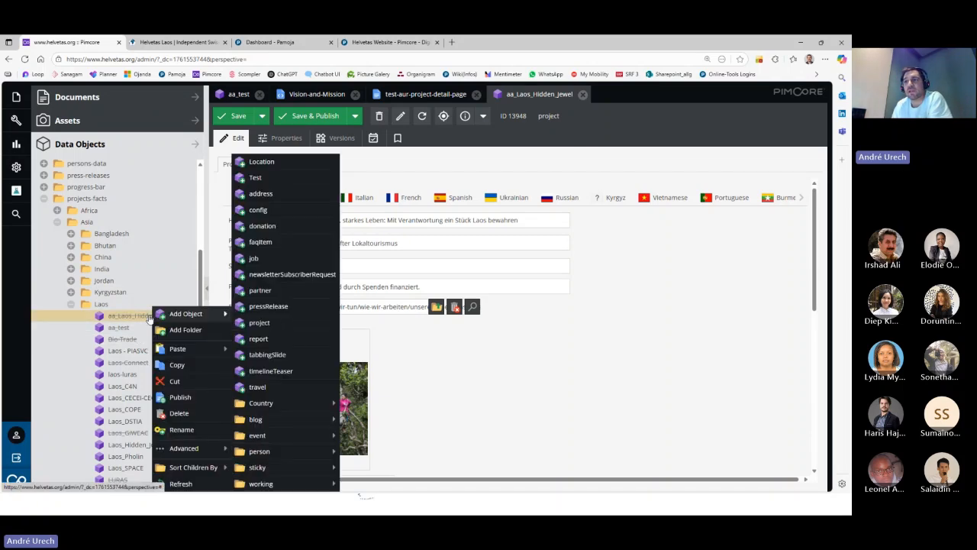
{"action": "left_click", "coordinate": [532, 364]}
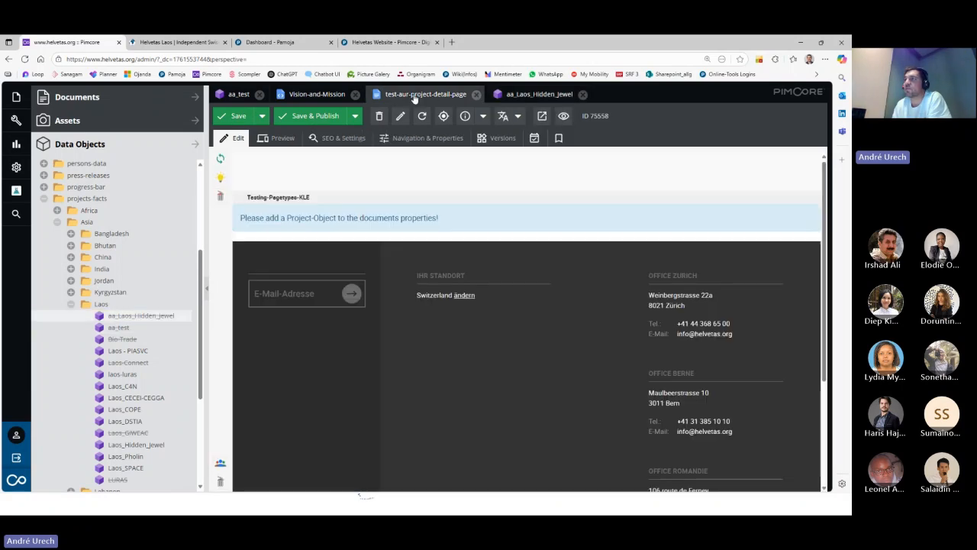
- Add the predefined Detail Object property to test-aur-project-detail-page with aa_Laos_Hidden_Jewel as its value, and save the page
{"action": "left_click", "coordinate": [419, 95]}
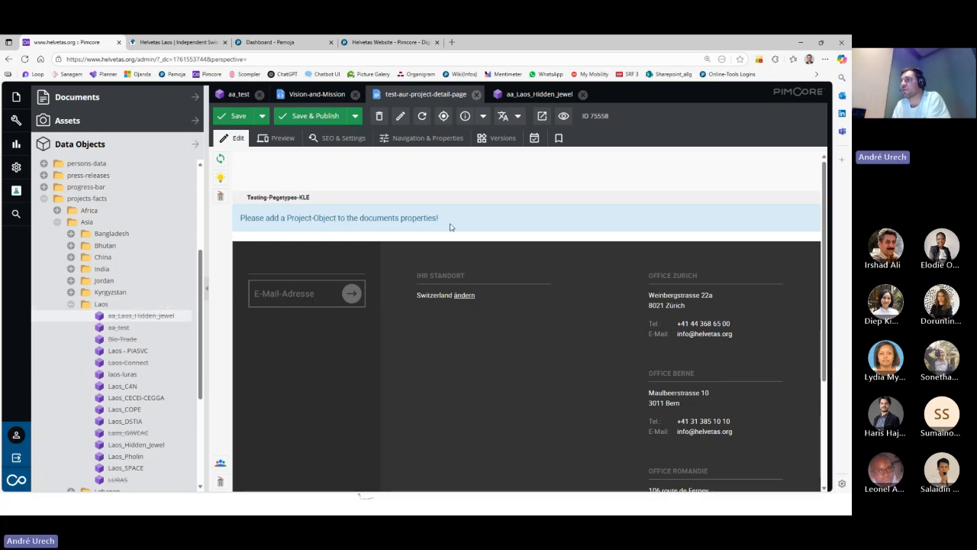
{"action": "left_click", "coordinate": [419, 145]}
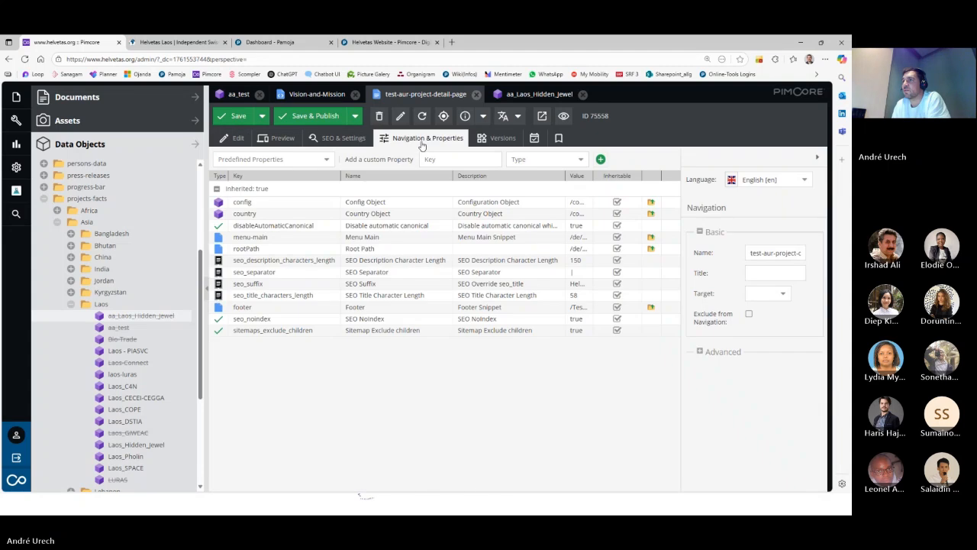
{"action": "left_click", "coordinate": [328, 161]}
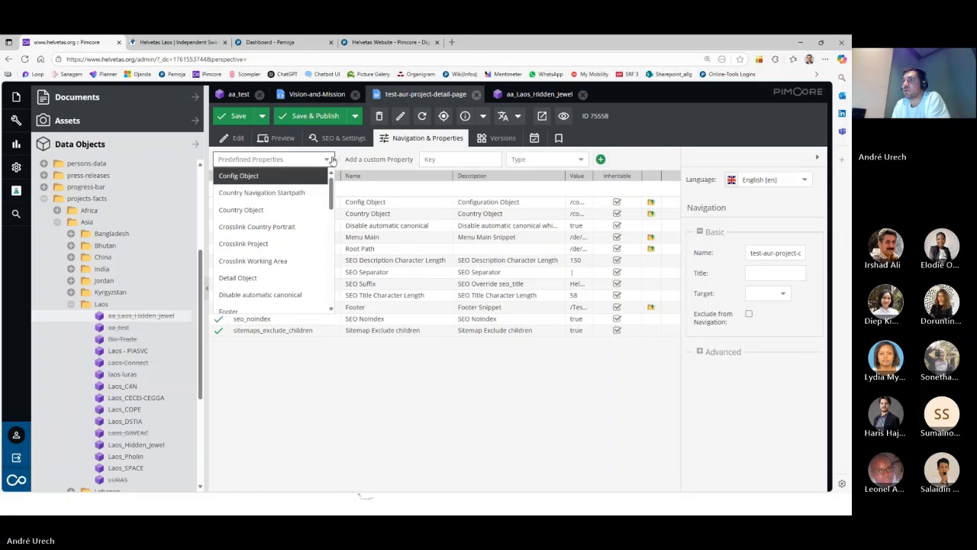
{"action": "left_click", "coordinate": [243, 279]}
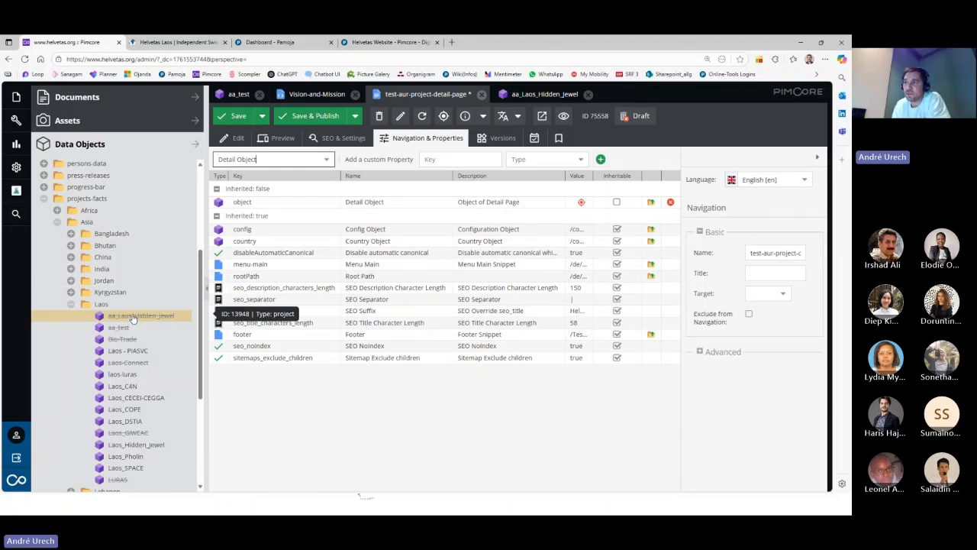
{"action": "mouse_move", "coordinate": [134, 316]}
{"action": "left_mouse_down"}
{"action": "mouse_move", "coordinate": [210, 302]}
{"action": "mouse_move", "coordinate": [263, 203]}
{"action": "left_mouse_up"}
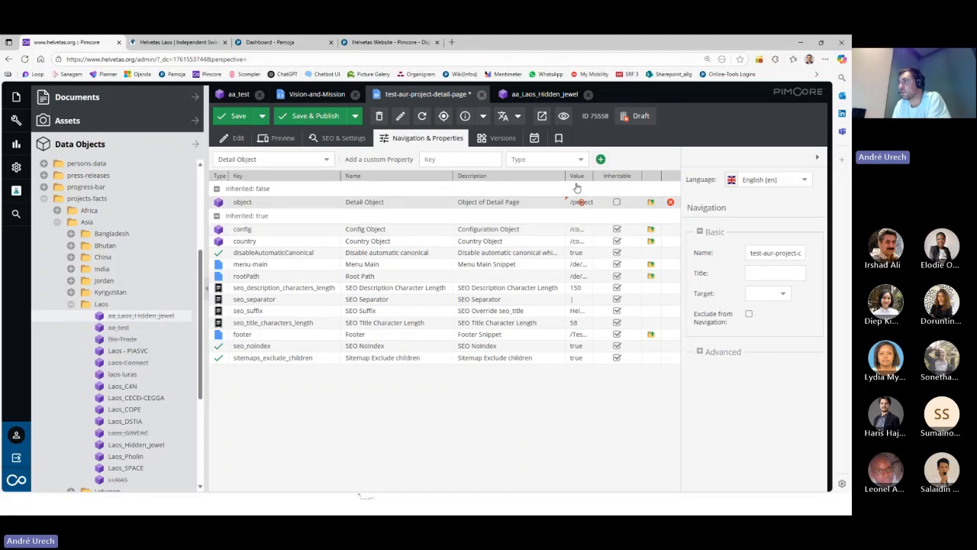
{"action": "left_click_drag", "start_coordinate": [593, 175], "coordinate": [632, 175]}
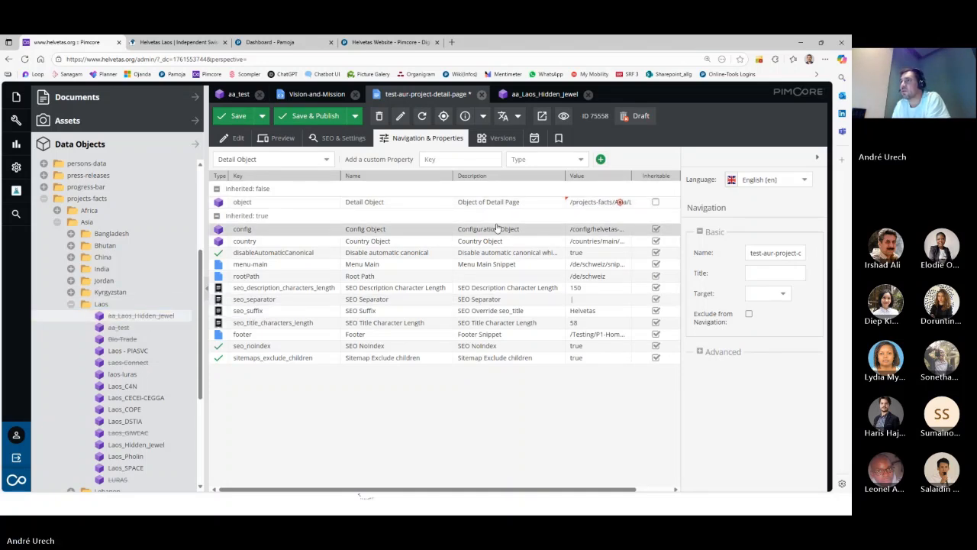
{"action": "left_click", "coordinate": [238, 116]}
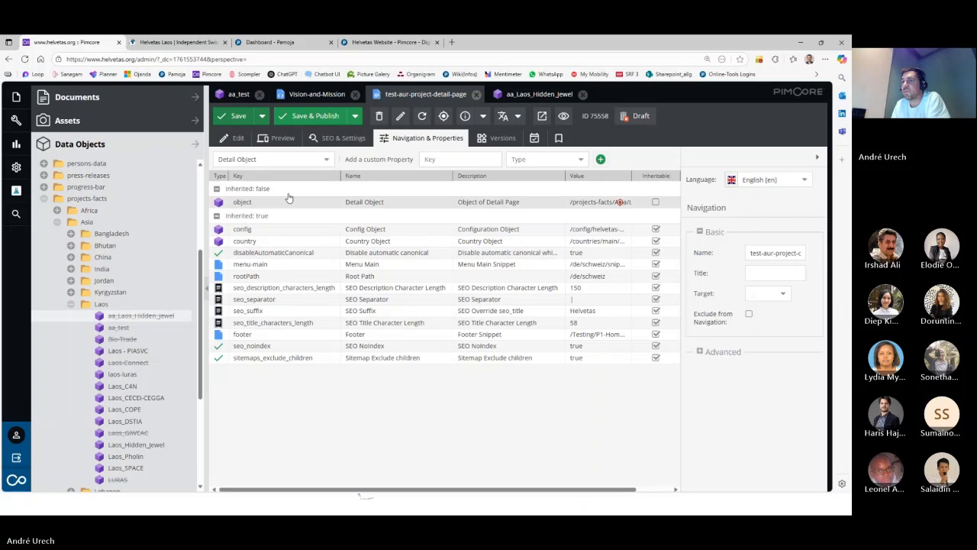
- Publish the aa_Laos_Hidden_Jewel project object and the test-aur-project-detail-page document
{"action": "left_click", "coordinate": [517, 96]}
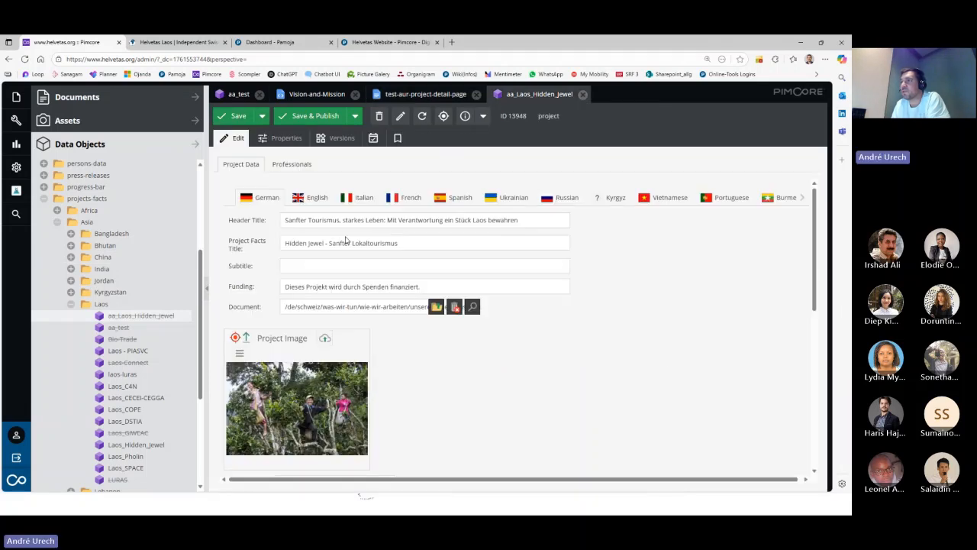
{"action": "left_click", "coordinate": [310, 118]}
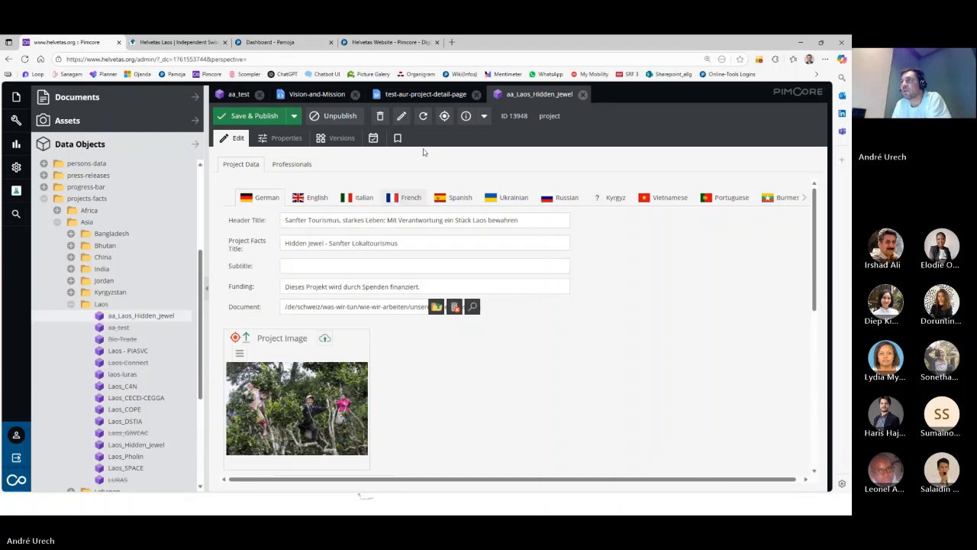
{"action": "left_click", "coordinate": [426, 94]}
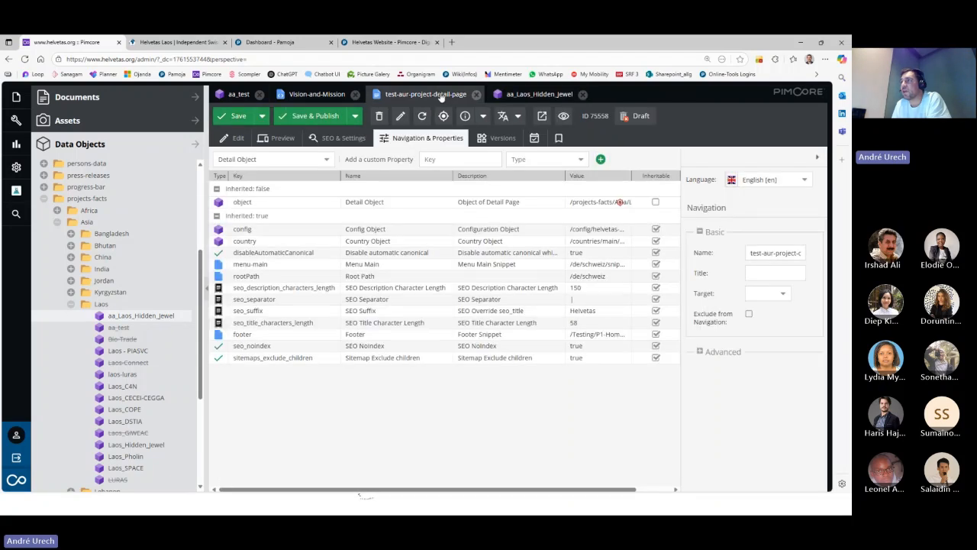
{"action": "left_click", "coordinate": [314, 115]}
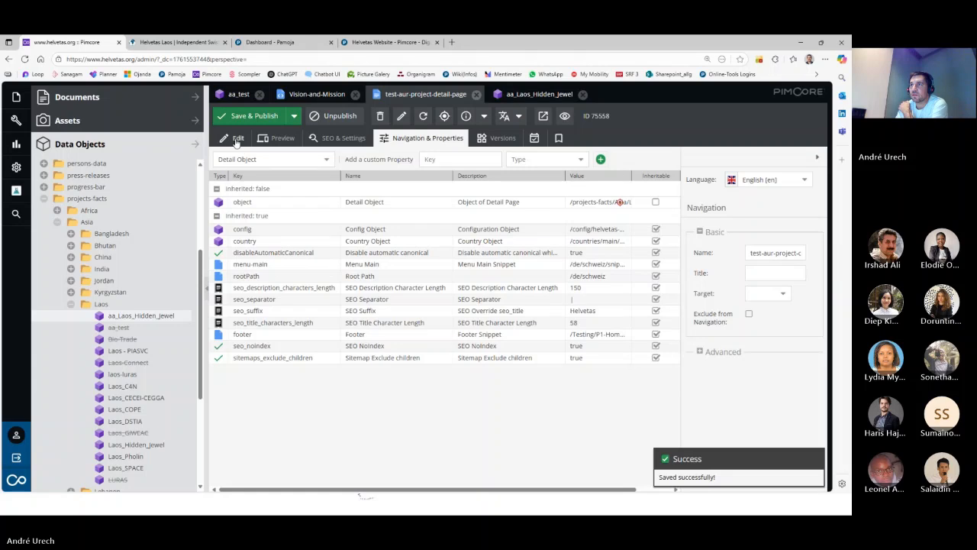
- Preview test-aur-project-detail-page and examine its header image, title, project facts and location map
{"action": "left_click", "coordinate": [226, 142]}
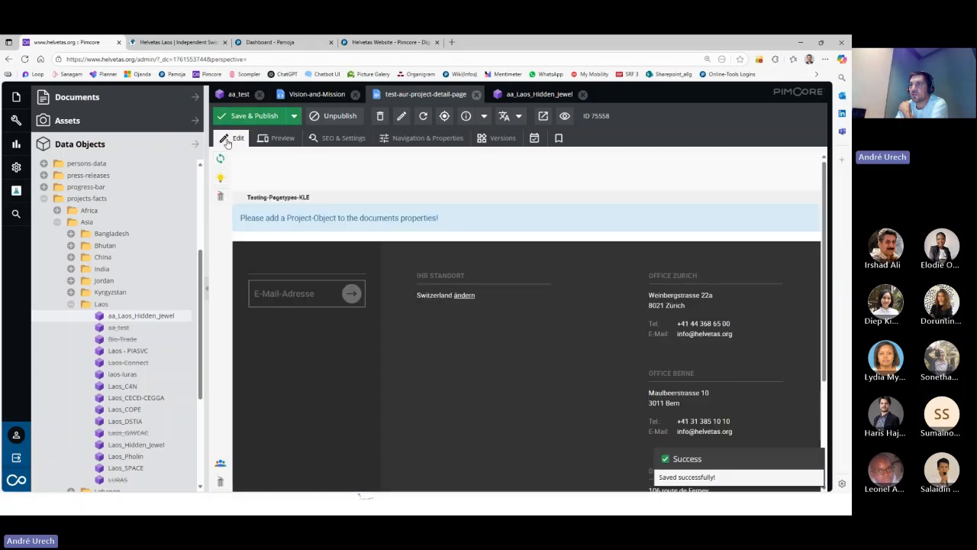
{"action": "left_click", "coordinate": [276, 139]}
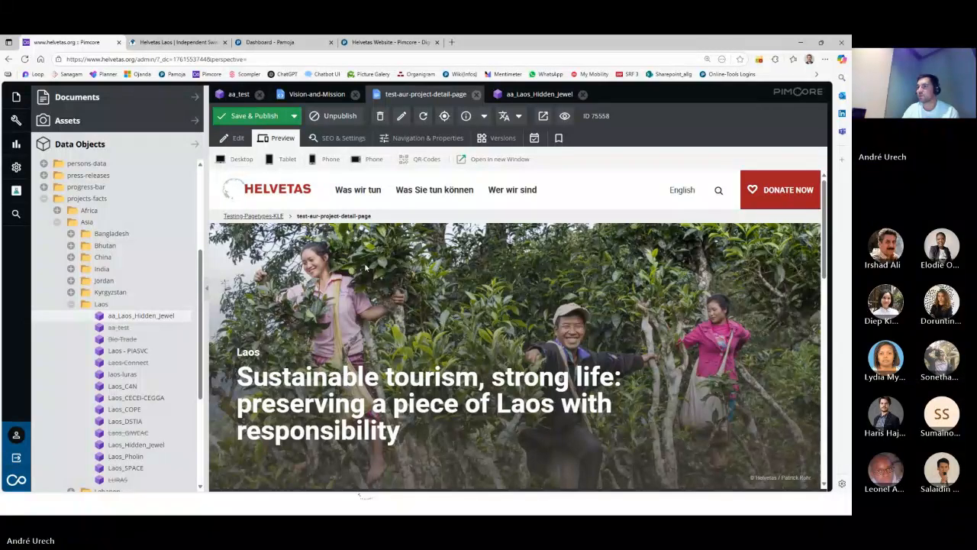
{"action": "scroll", "coordinate": [556, 298], "scroll_direction": "down", "scroll_amount": 3}
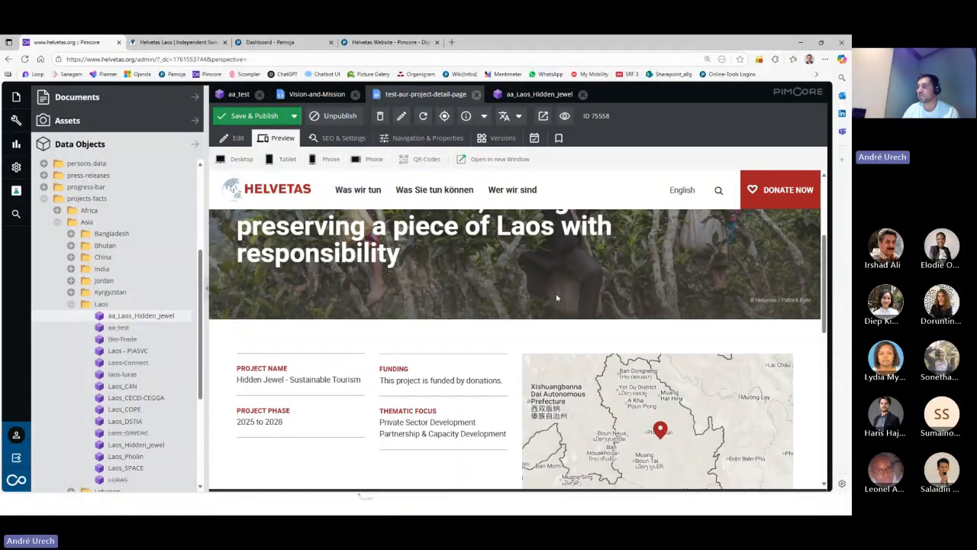
{"action": "scroll", "coordinate": [419, 253], "scroll_direction": "down", "scroll_amount": 2}
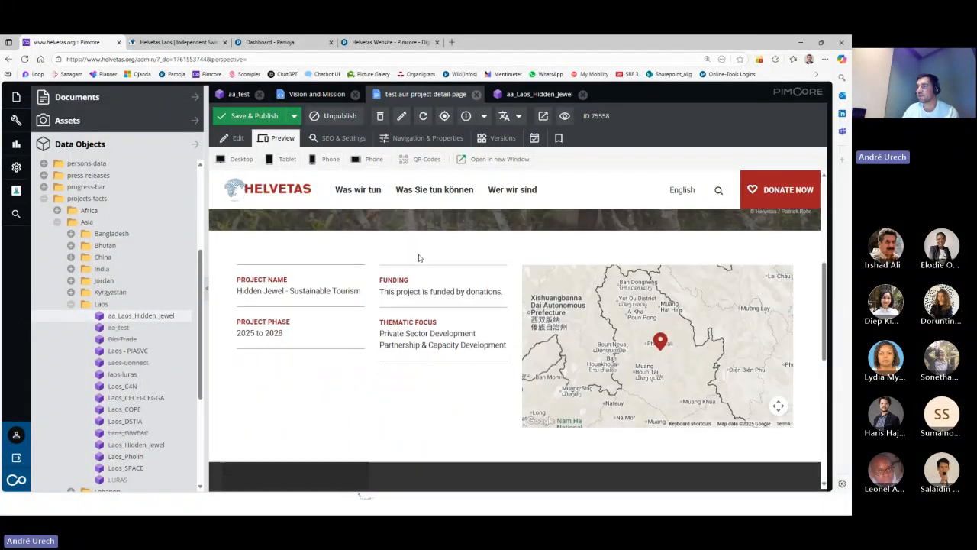
{"action": "scroll", "coordinate": [419, 258], "scroll_direction": "down", "scroll_amount": 2}
{"action": "scroll", "coordinate": [458, 287], "scroll_direction": "up", "scroll_amount": 6}
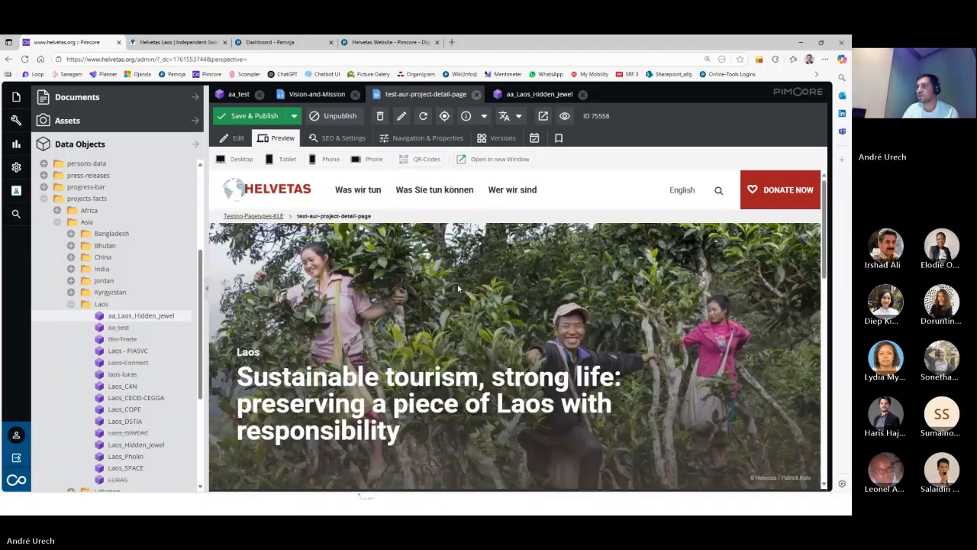
{"action": "scroll", "coordinate": [514, 292], "scroll_direction": "down", "scroll_amount": 2}
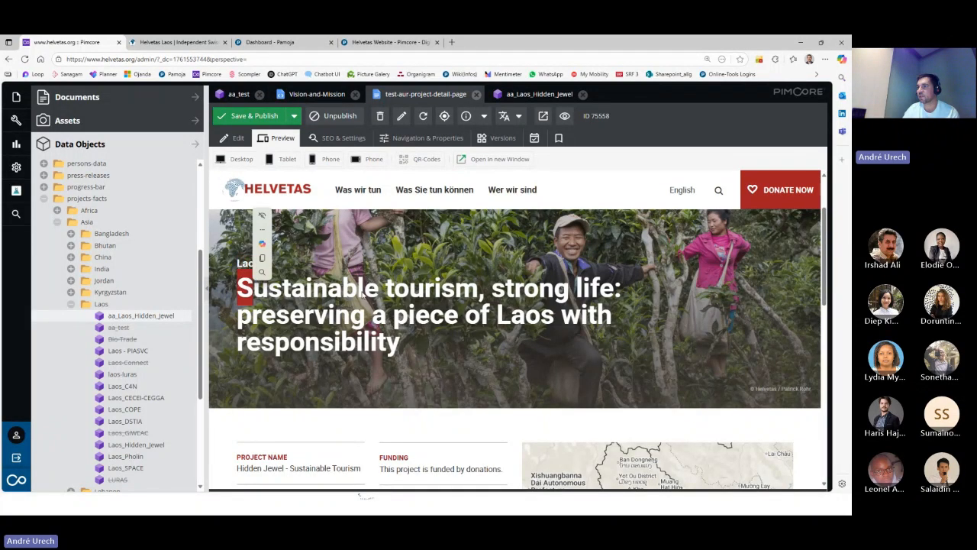
{"action": "scroll", "coordinate": [431, 344], "scroll_direction": "down", "scroll_amount": 3}
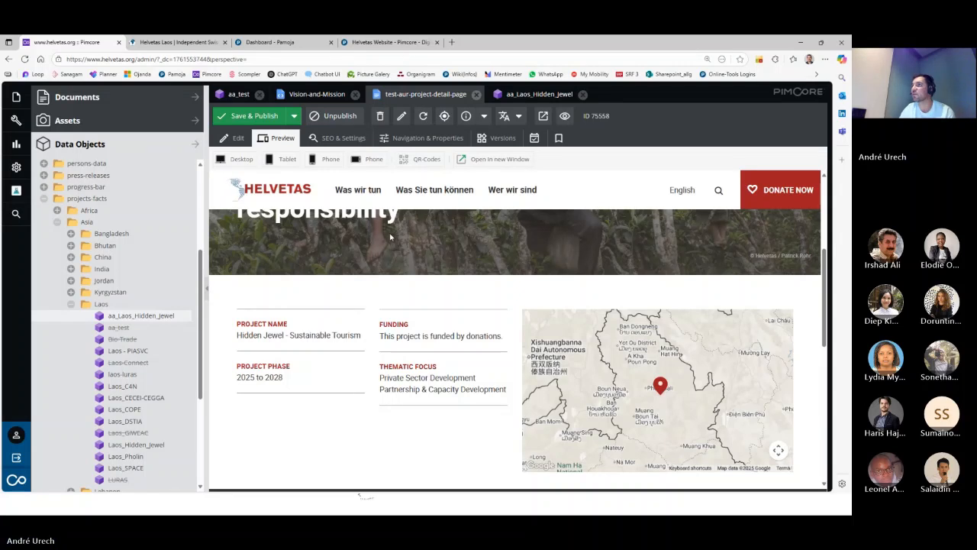
- Examine the English project data of aa_Laos_Hidden_Jewel, from the titles to the project dates, and switch to its German version
{"action": "left_click", "coordinate": [532, 95]}
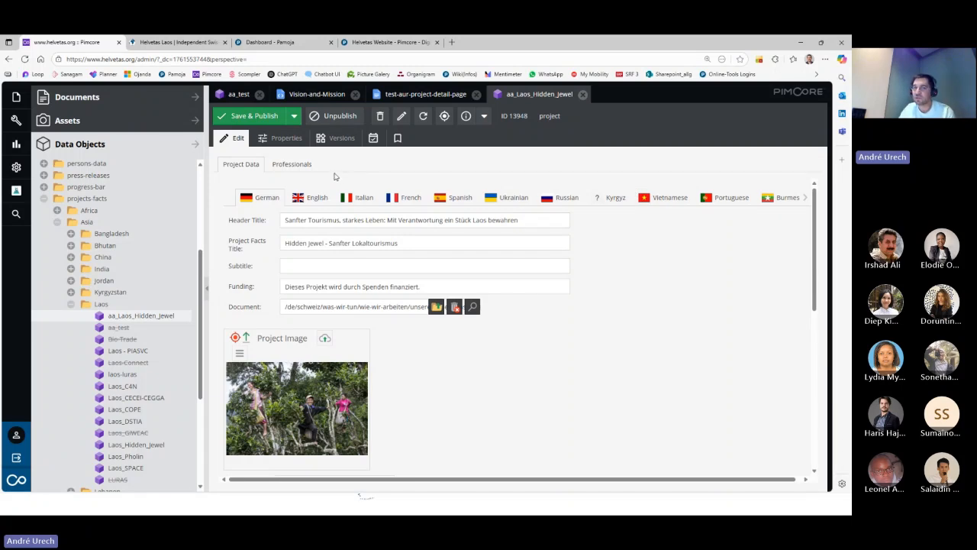
{"action": "left_click", "coordinate": [309, 202]}
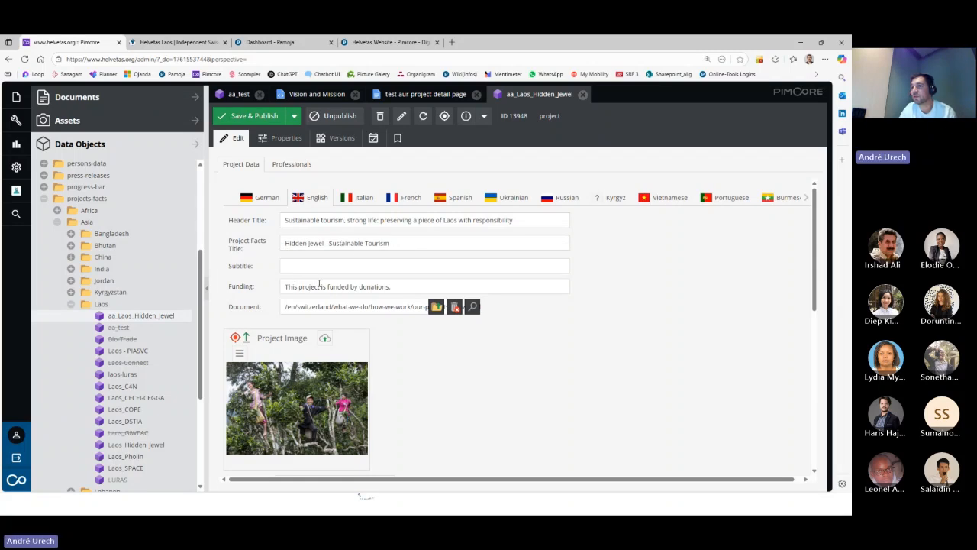
{"action": "scroll", "coordinate": [326, 281], "scroll_direction": "down", "scroll_amount": 1}
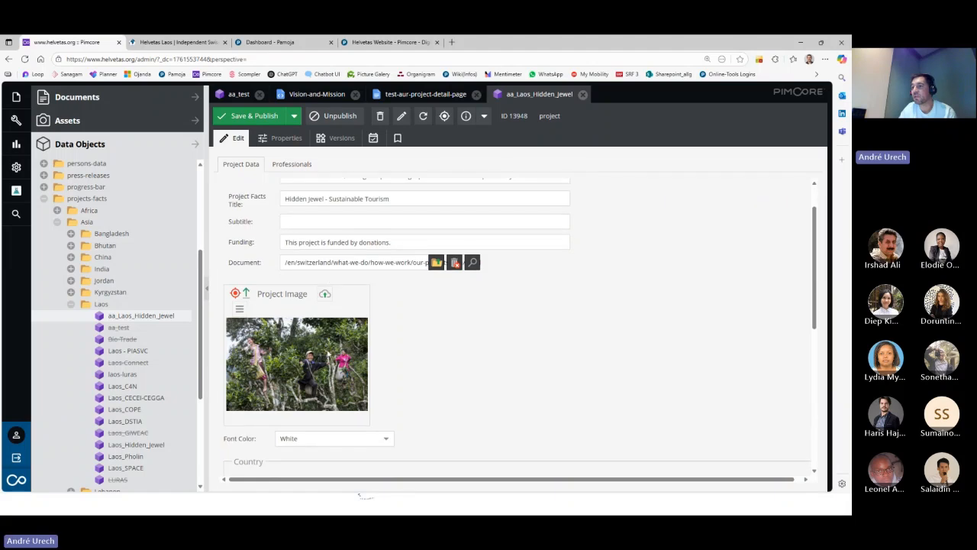
{"action": "scroll", "coordinate": [312, 345], "scroll_direction": "down", "scroll_amount": 1}
{"action": "scroll", "coordinate": [321, 328], "scroll_direction": "down", "scroll_amount": 2}
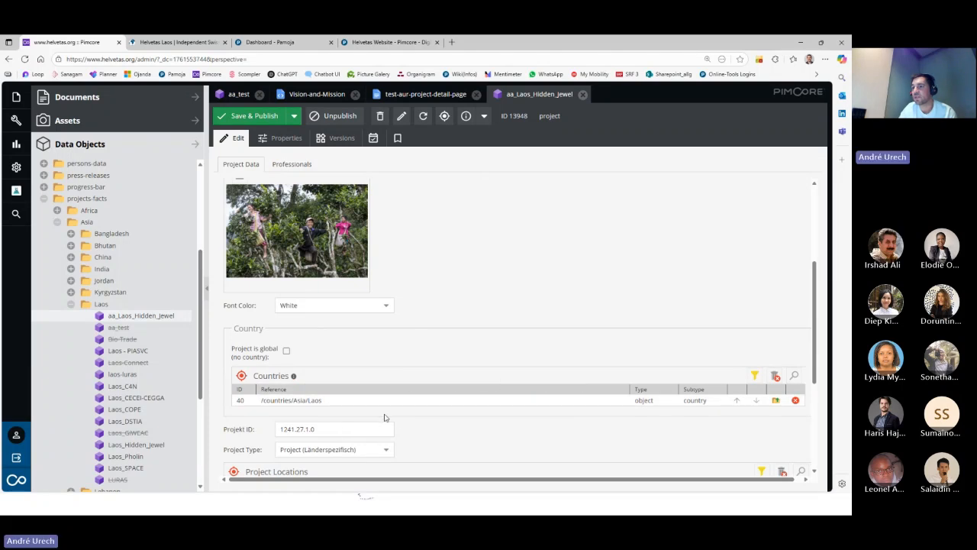
{"action": "scroll", "coordinate": [384, 417], "scroll_direction": "down", "scroll_amount": 4}
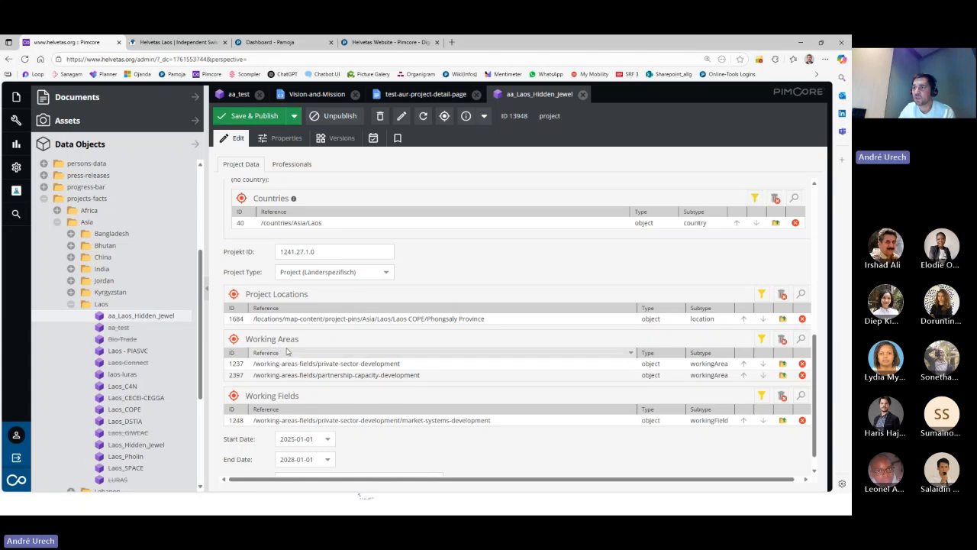
{"action": "scroll", "coordinate": [313, 366], "scroll_direction": "down", "scroll_amount": 1}
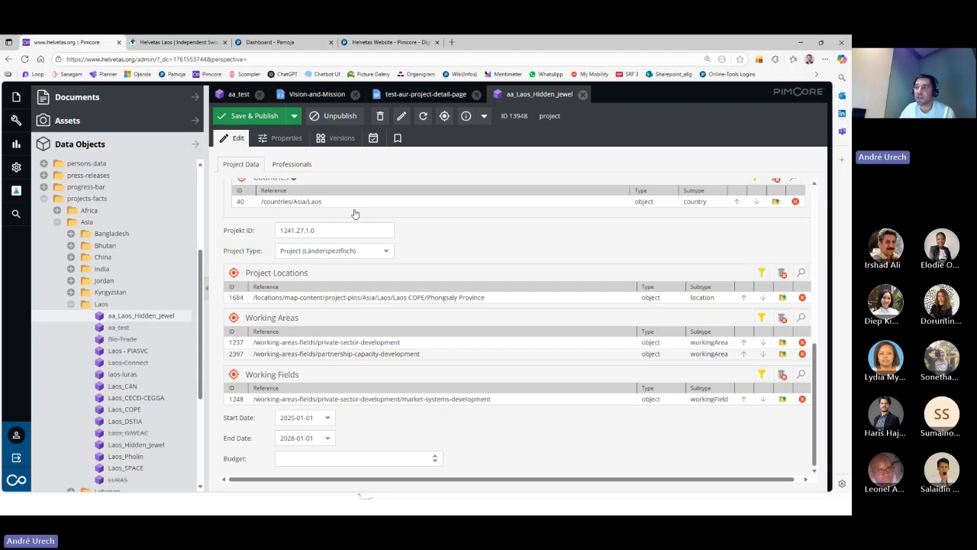
{"action": "scroll", "coordinate": [375, 402], "scroll_direction": "up", "scroll_amount": 1}
{"action": "scroll", "coordinate": [375, 402], "scroll_direction": "up", "scroll_amount": 3}
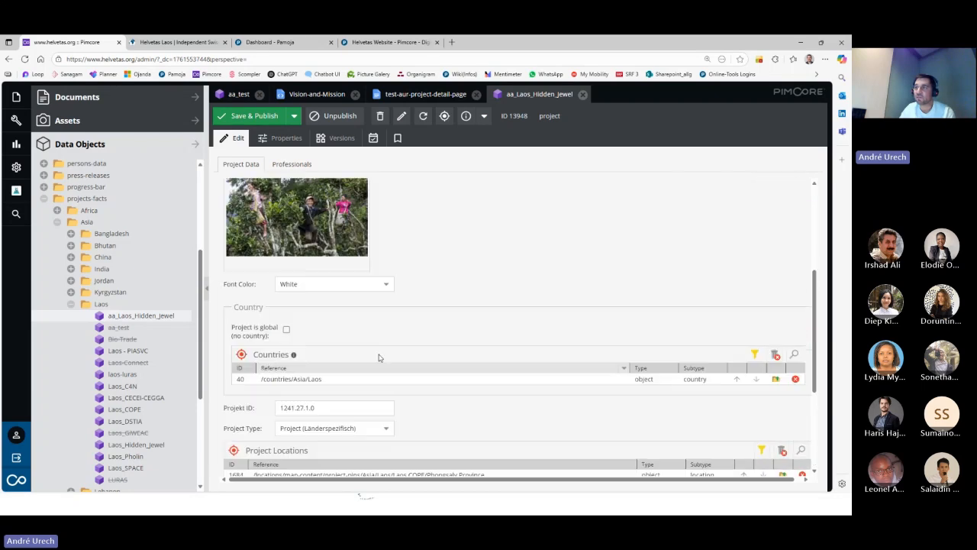
{"action": "scroll", "coordinate": [380, 270], "scroll_direction": "up", "scroll_amount": 1}
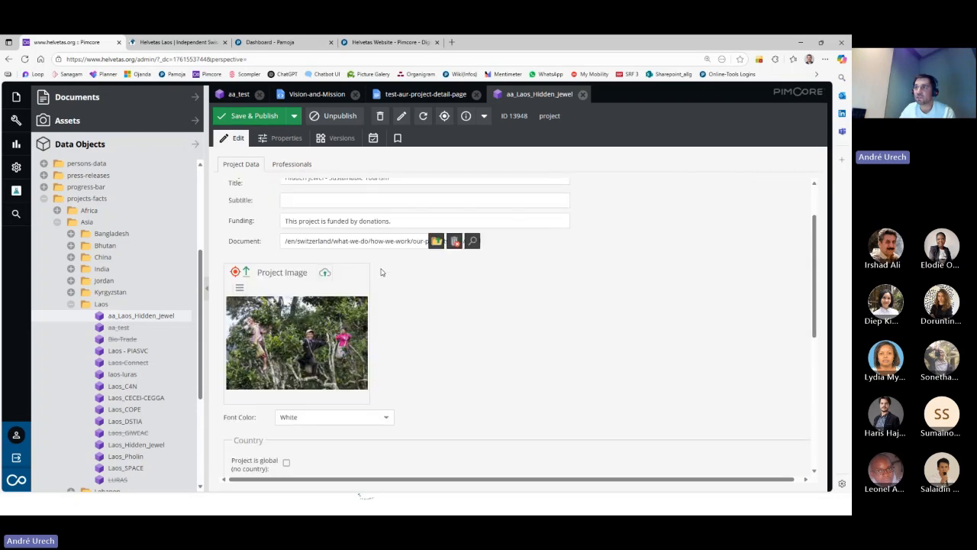
{"action": "scroll", "coordinate": [411, 328], "scroll_direction": "up", "scroll_amount": 2}
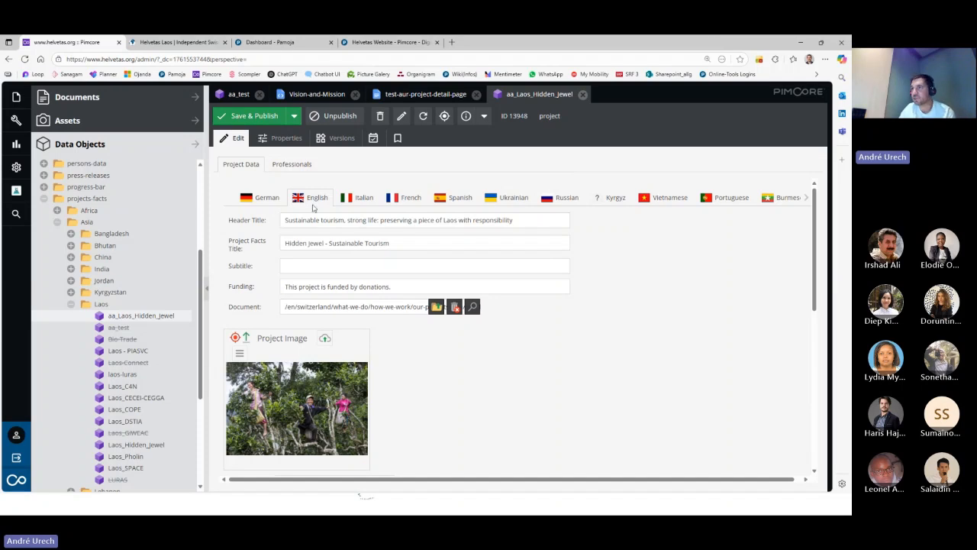
{"action": "left_click", "coordinate": [262, 198]}
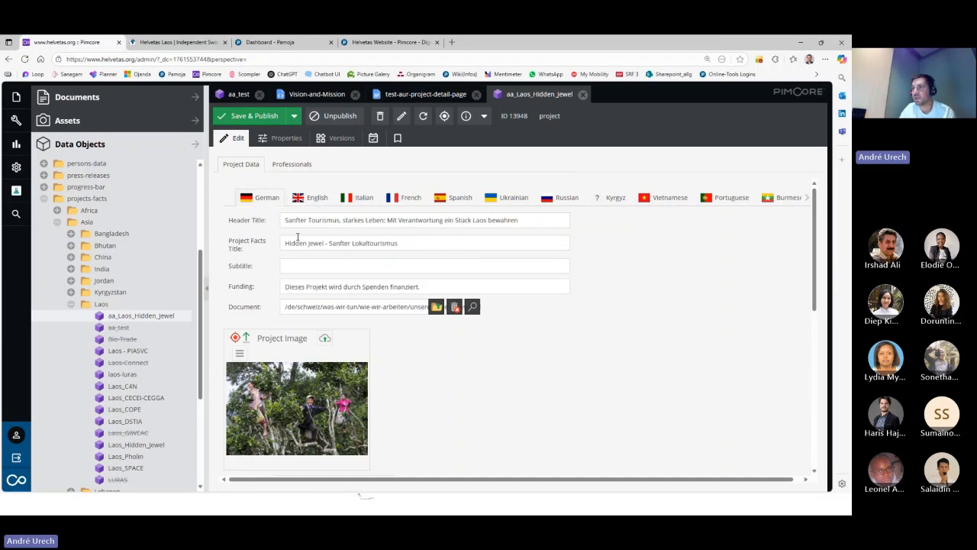
- Examine the German project data of aa_Laos_Hidden_Jewel down to the project locations, and switch back to the English version
{"action": "scroll", "coordinate": [330, 376], "scroll_direction": "down", "scroll_amount": 5}
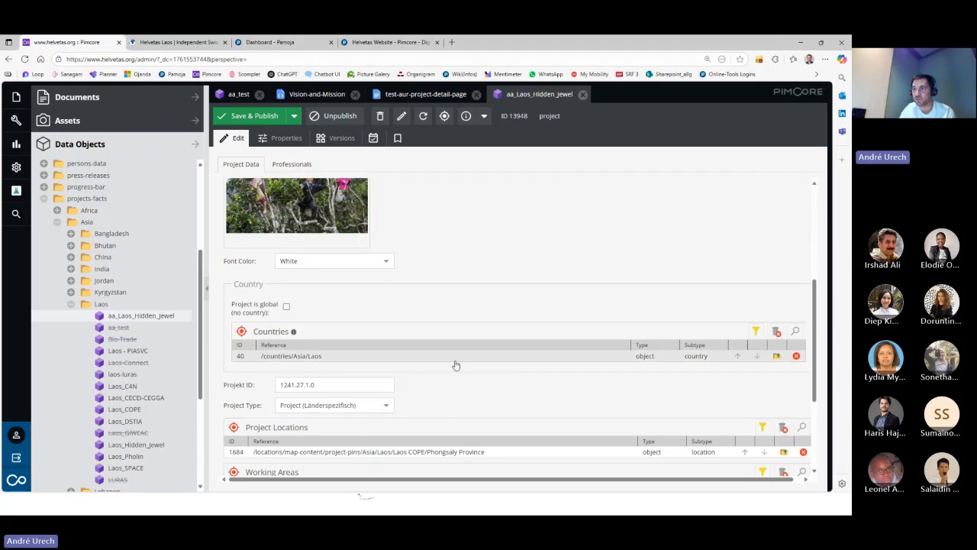
{"action": "scroll", "coordinate": [453, 358], "scroll_direction": "up", "scroll_amount": 5}
{"action": "scroll", "coordinate": [435, 344], "scroll_direction": "down", "scroll_amount": 1}
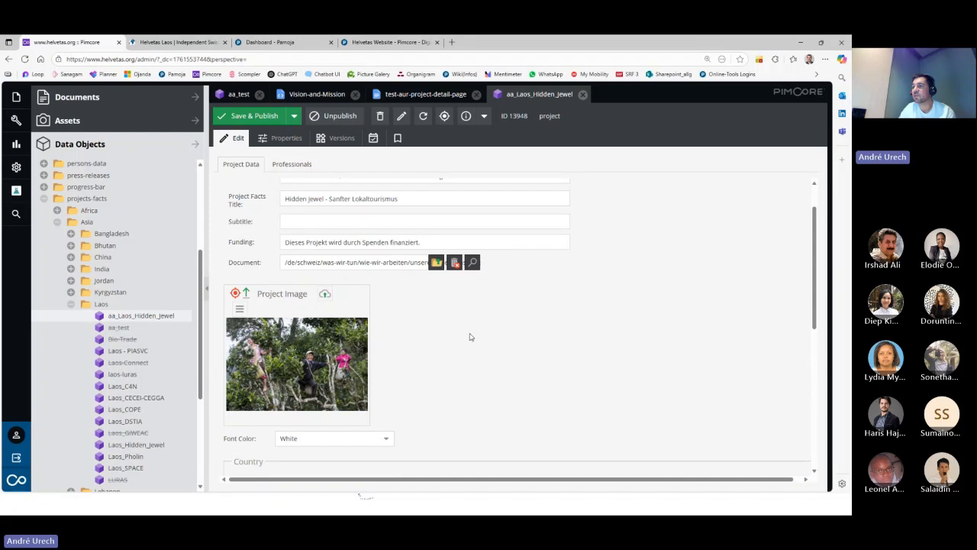
{"action": "scroll", "coordinate": [464, 341], "scroll_direction": "up", "scroll_amount": 1}
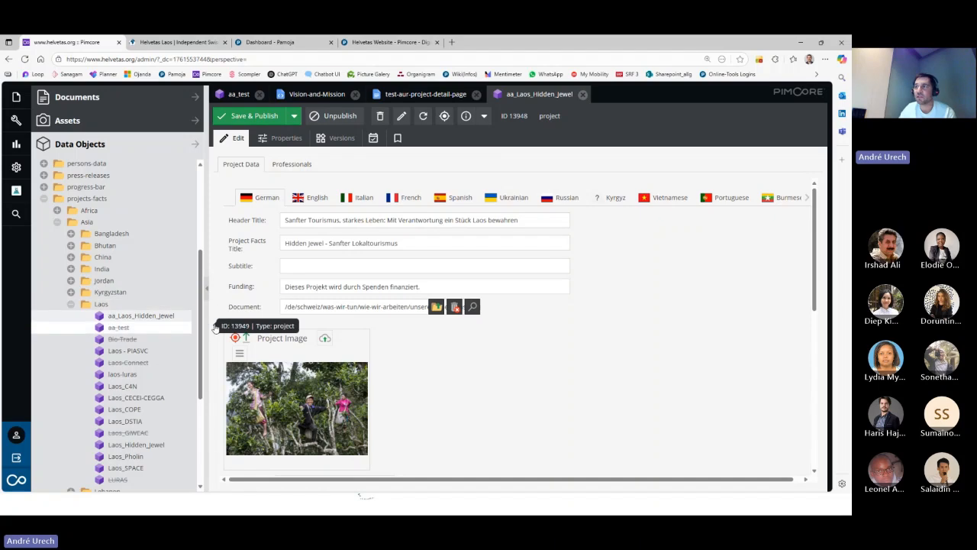
{"action": "left_click", "coordinate": [313, 198]}
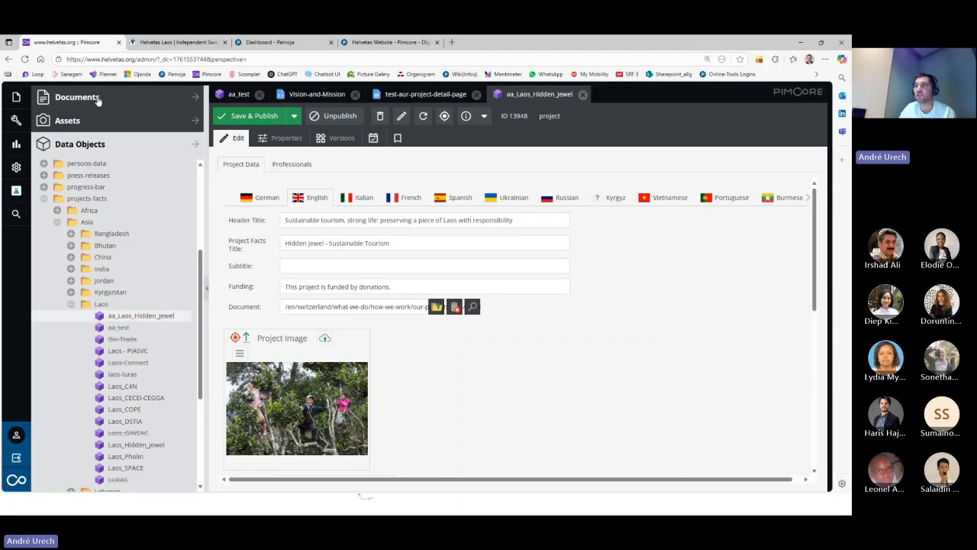
- Open test-aur-project-detail-page for editing, reload it, and examine its header, project facts, map and country-specific modules area
{"action": "left_click", "coordinate": [433, 95]}
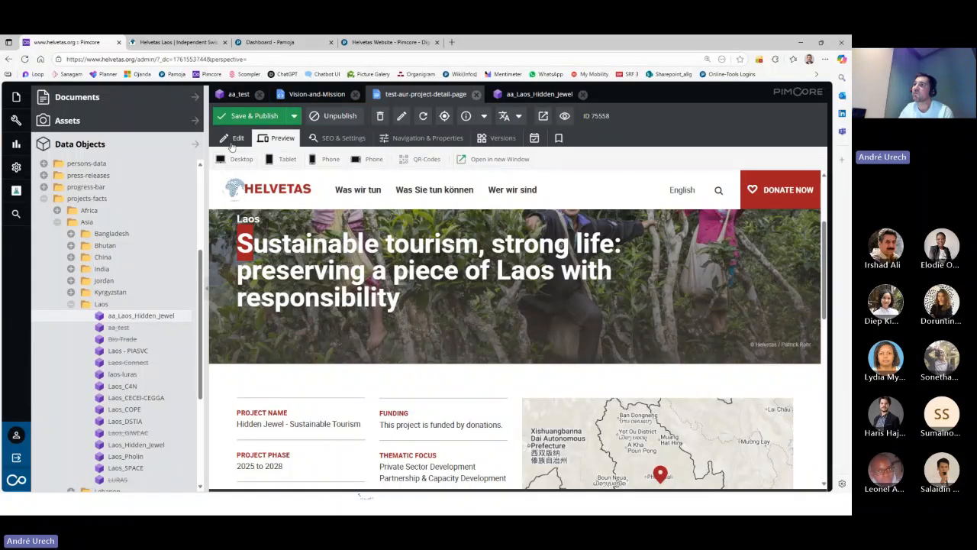
{"action": "left_click", "coordinate": [234, 141]}
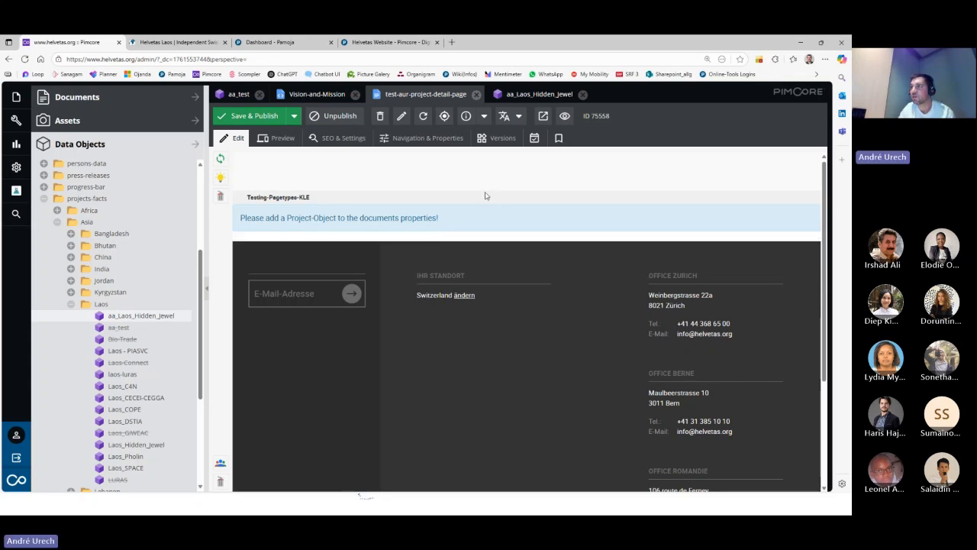
{"action": "left_click", "coordinate": [422, 119]}
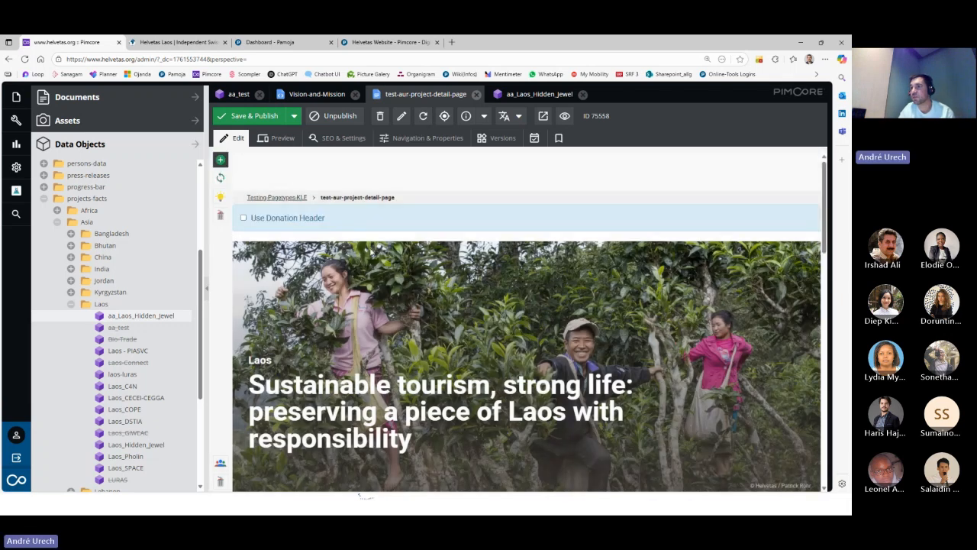
{"action": "scroll", "coordinate": [428, 274], "scroll_direction": "down", "scroll_amount": 1}
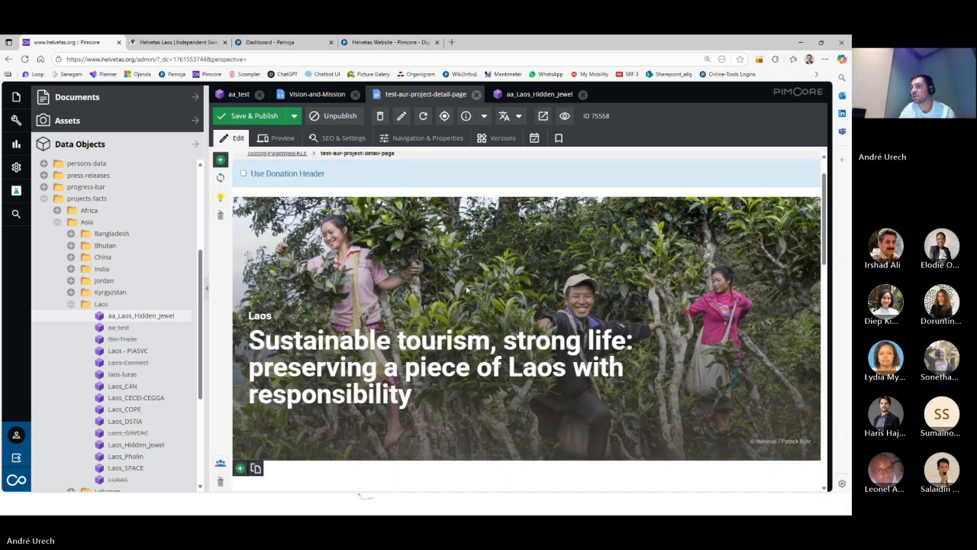
{"action": "scroll", "coordinate": [467, 289], "scroll_direction": "down", "scroll_amount": 5}
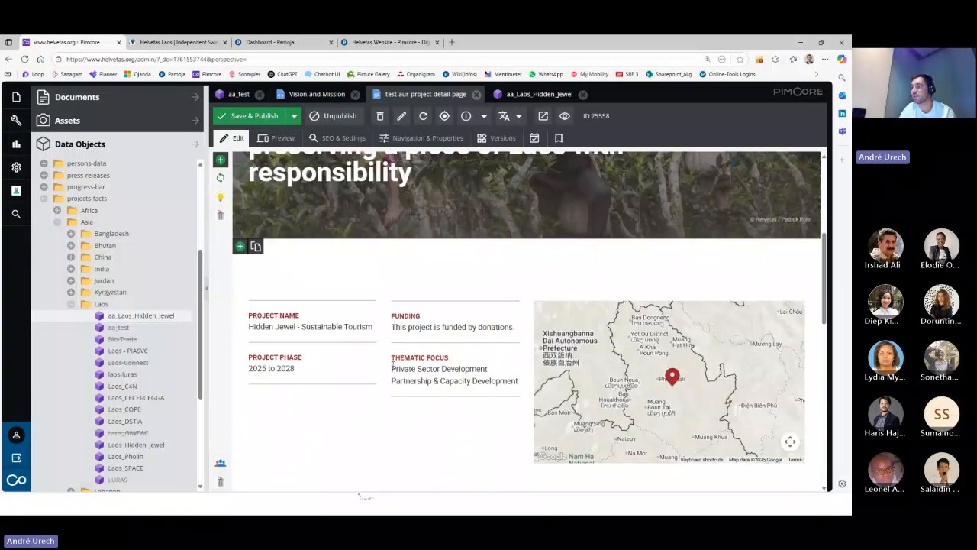
{"action": "scroll", "coordinate": [508, 427], "scroll_direction": "down", "scroll_amount": 5}
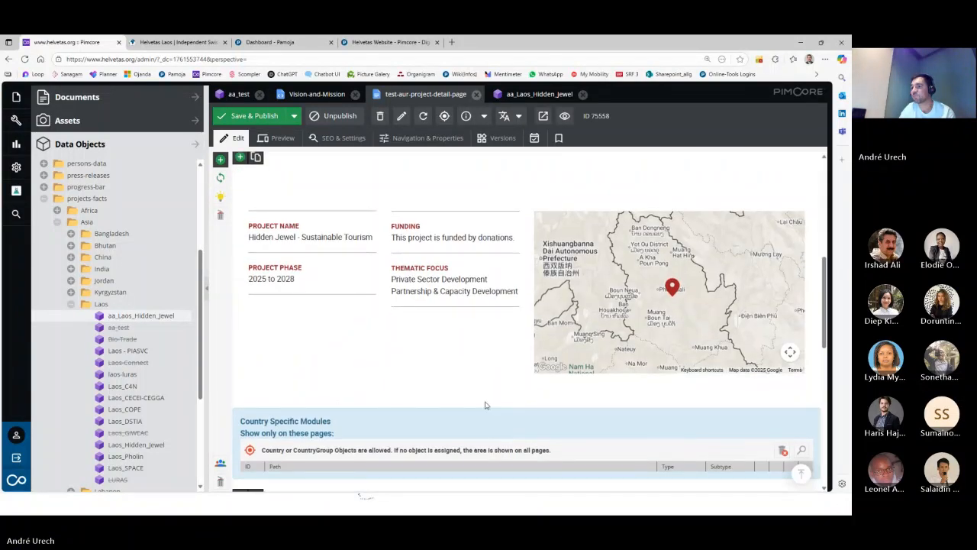
{"action": "scroll", "coordinate": [485, 405], "scroll_direction": "up", "scroll_amount": 5}
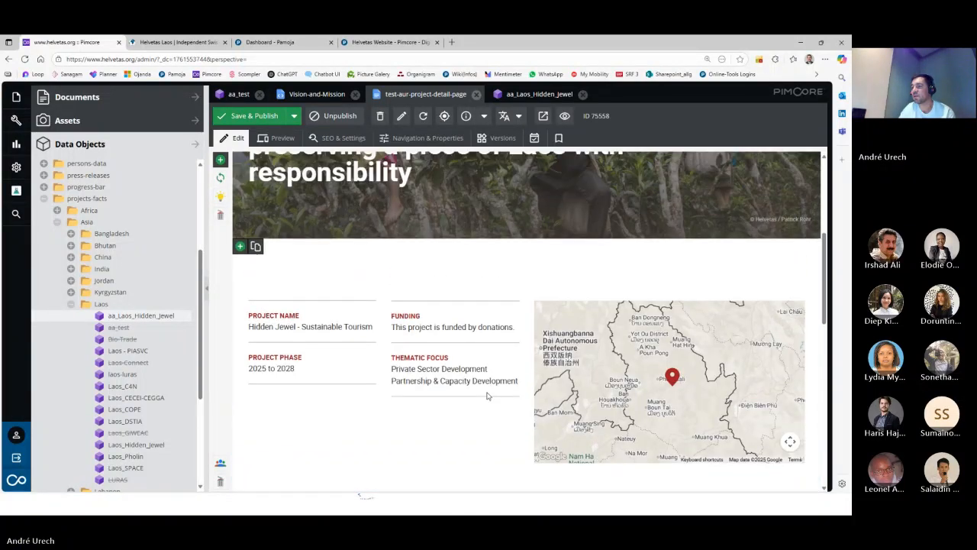
{"action": "scroll", "coordinate": [467, 408], "scroll_direction": "up", "scroll_amount": 3}
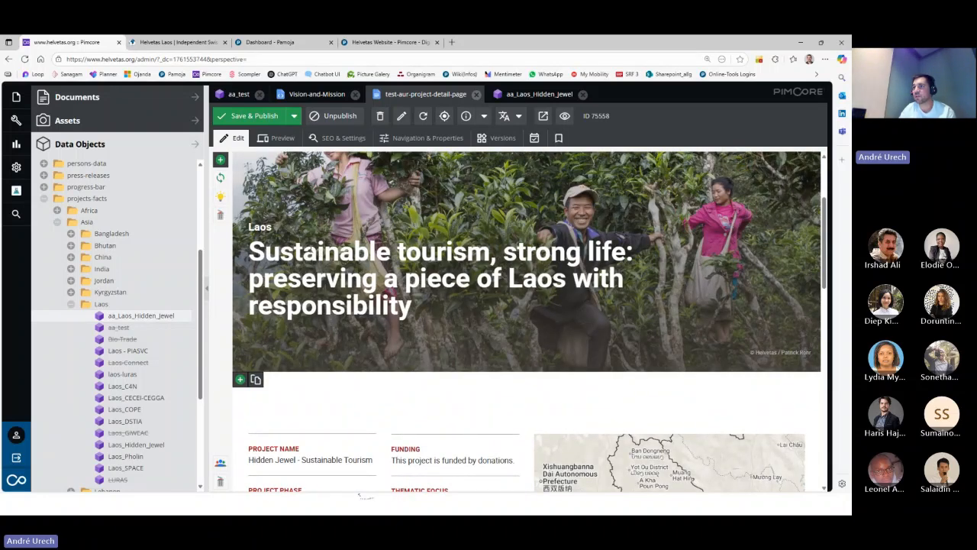
- Try to edit the header title text directly on test-aur-project-detail-page
{"action": "double_click", "coordinate": [314, 251]}
{"action": "double_click", "coordinate": [313, 251]}
{"action": "triple_click", "coordinate": [359, 247]}
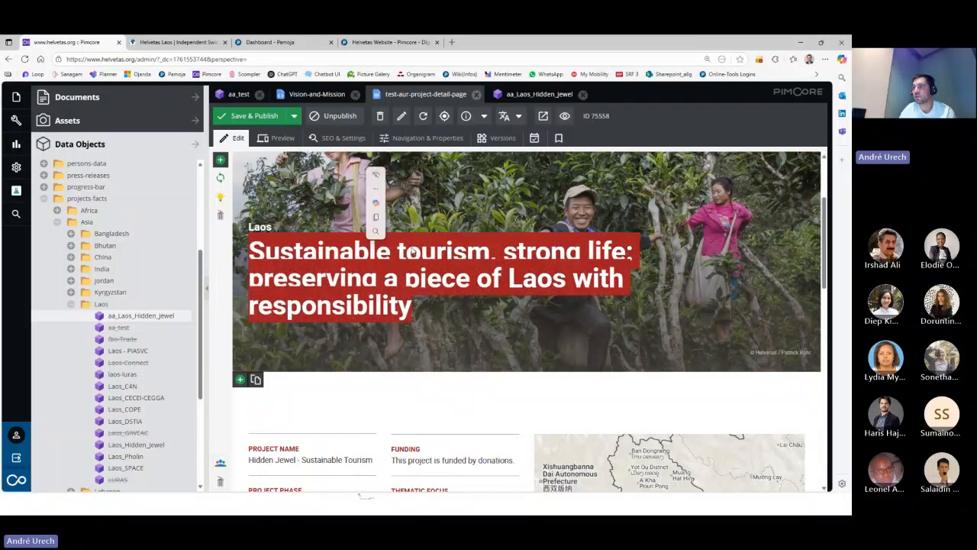
{"action": "left_click", "coordinate": [411, 251]}
{"action": "left_click_drag", "start_coordinate": [410, 251], "coordinate": [480, 246]}
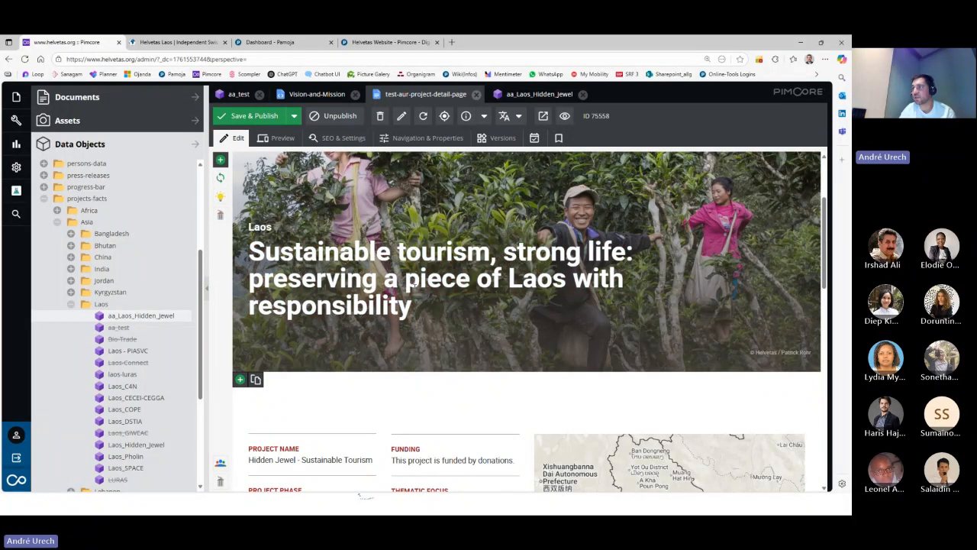
{"action": "double_click", "coordinate": [436, 279]}
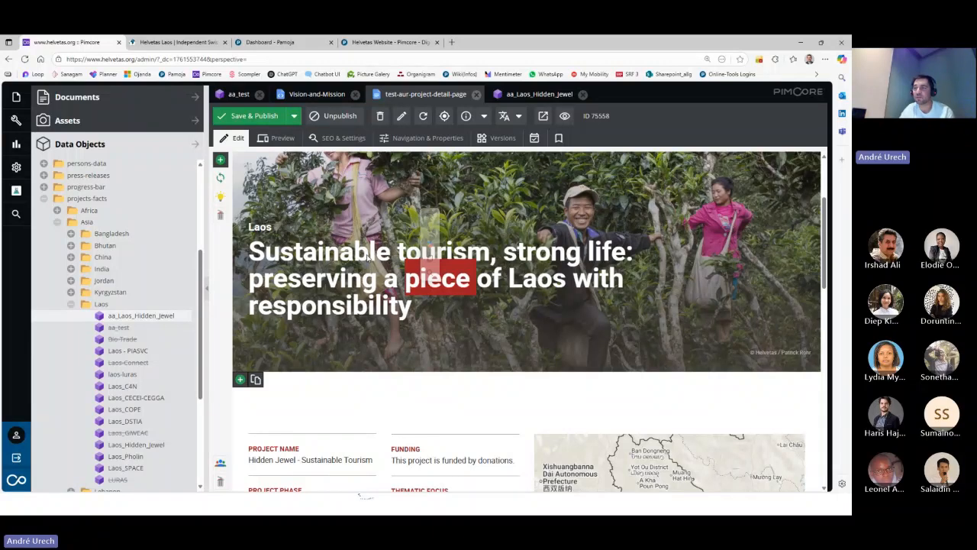
- Append 222 to the English header title of the aa_Laos_Hidden_Jewel object and publish the change
{"action": "left_click", "coordinate": [538, 94]}
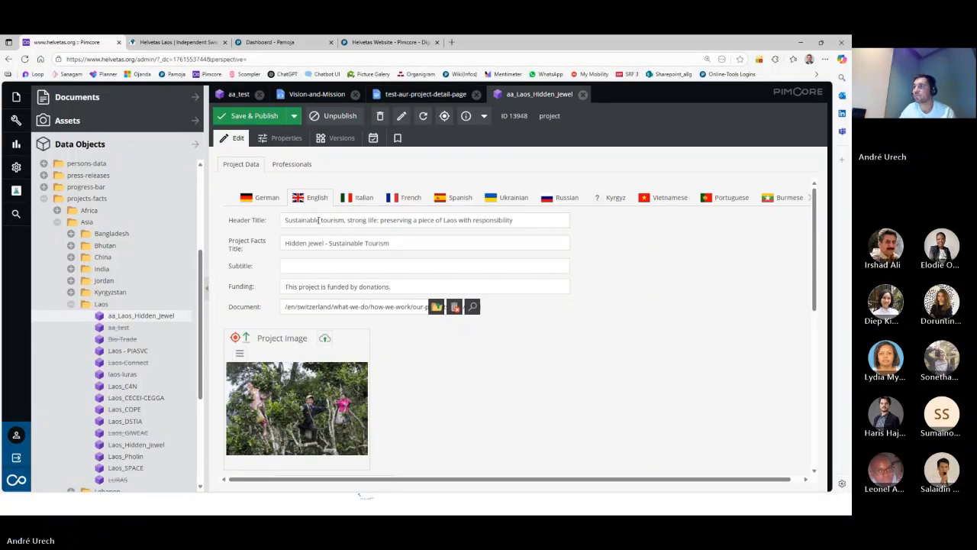
{"action": "left_click", "coordinate": [527, 220]}
{"action": "type", "text": "22"}
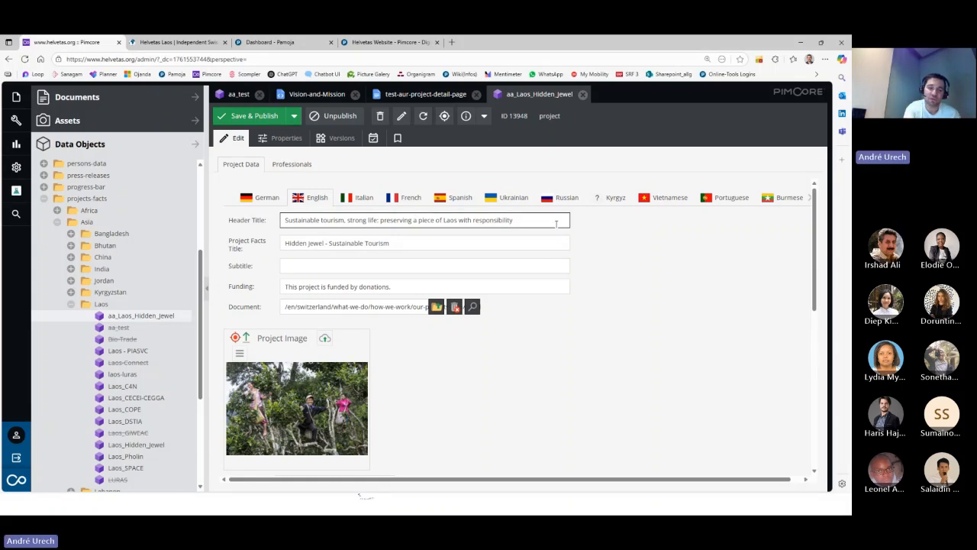
{"action": "type", "text": "2"}
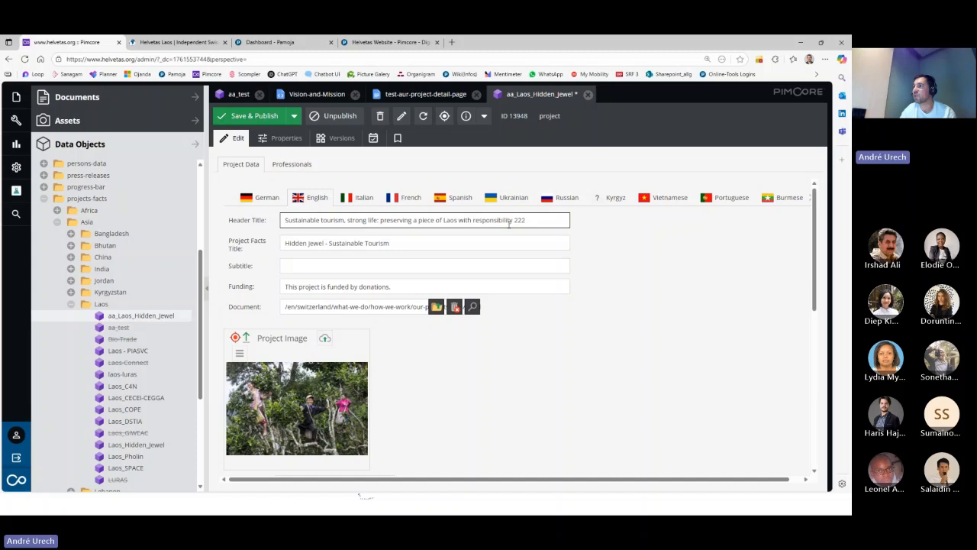
{"action": "left_click", "coordinate": [237, 117]}
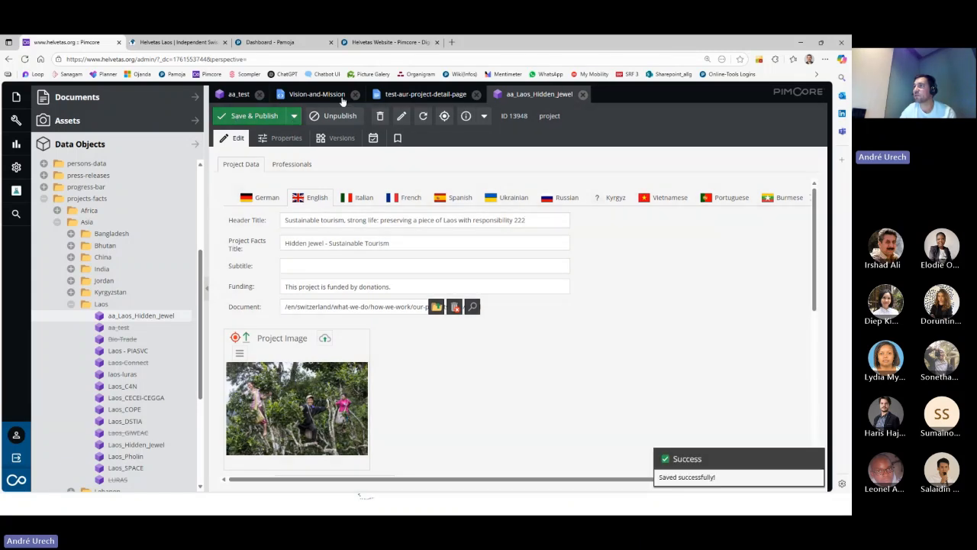
- Reload test-aur-project-detail-page and check its header title against the edited project object
{"action": "left_click", "coordinate": [450, 95]}
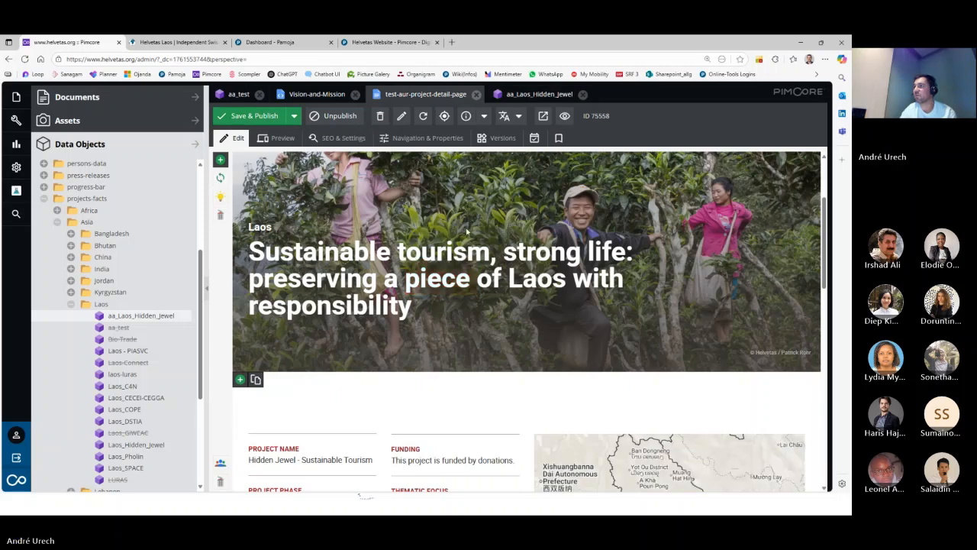
{"action": "left_click", "coordinate": [427, 126]}
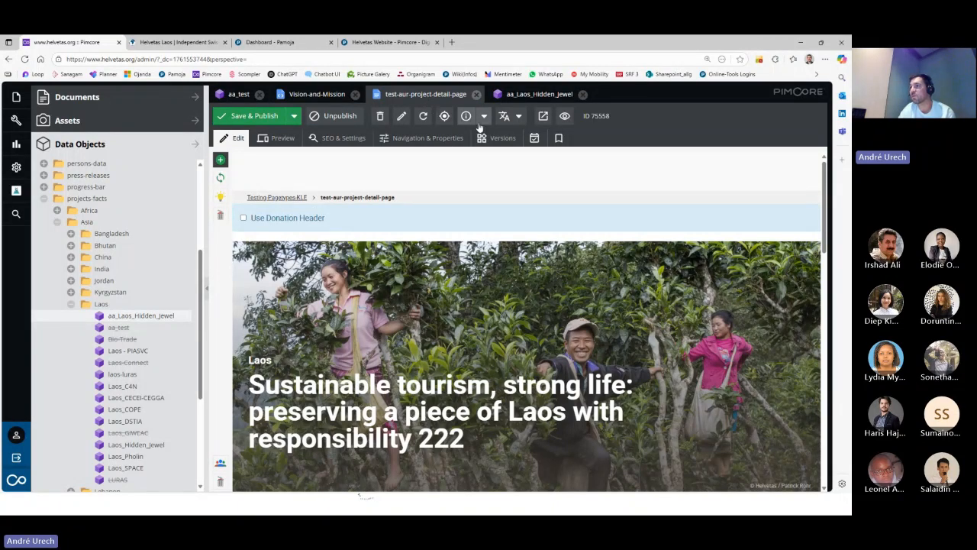
{"action": "scroll", "coordinate": [313, 307], "scroll_direction": "down", "scroll_amount": 3}
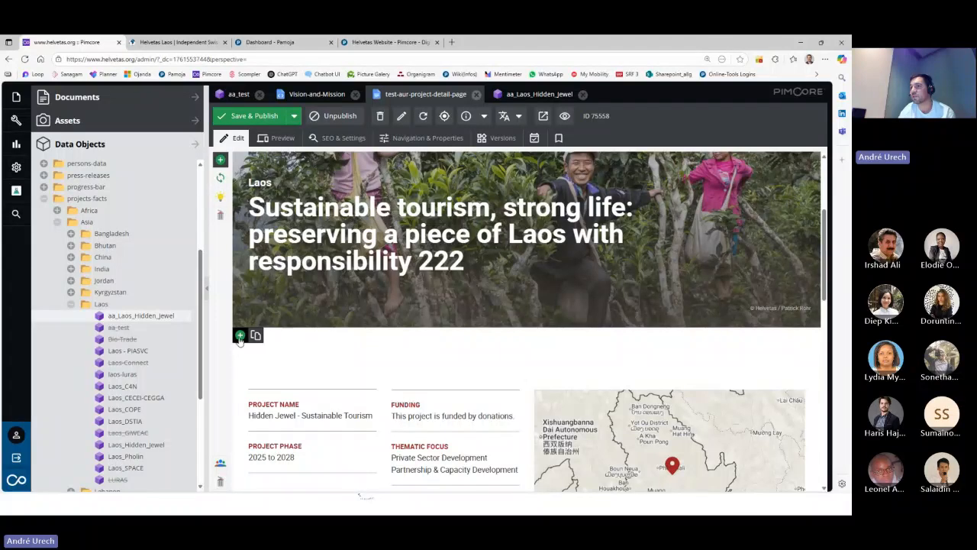
- Add a Rich Text V2 module below the End of Country Specific Modules section of test-aur-project-detail-page
{"action": "scroll", "coordinate": [255, 336], "scroll_direction": "down", "scroll_amount": 5}
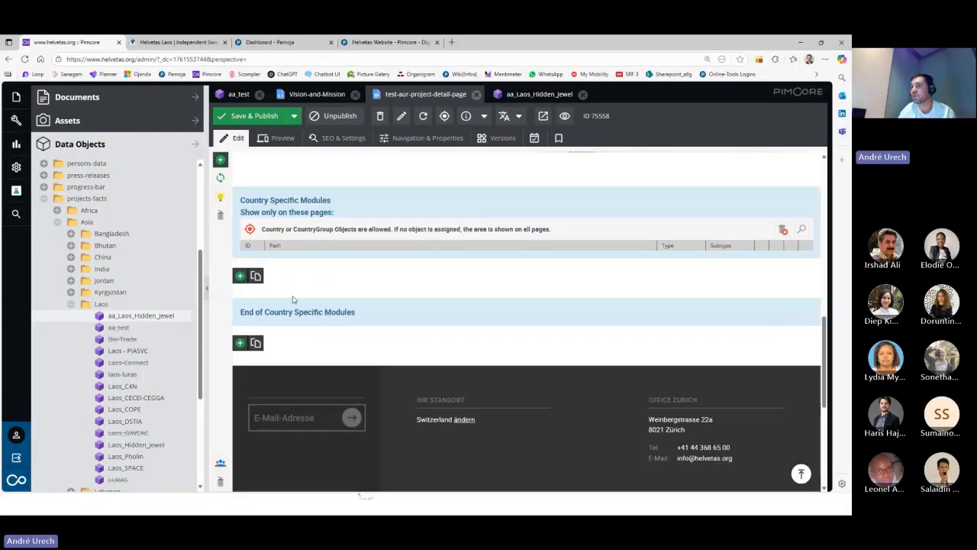
{"action": "left_click", "coordinate": [241, 344]}
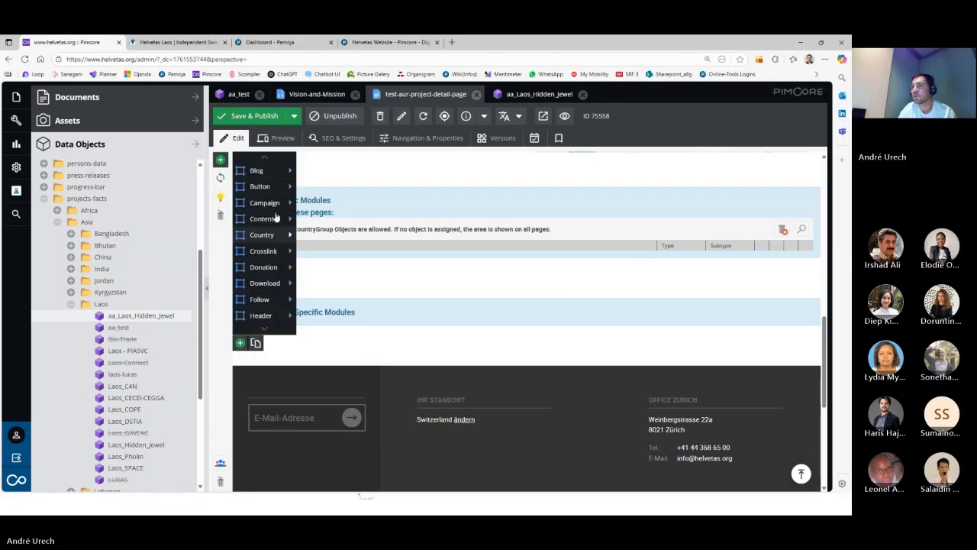
{"action": "left_click", "coordinate": [265, 331]}
{"action": "left_click", "coordinate": [266, 332]}
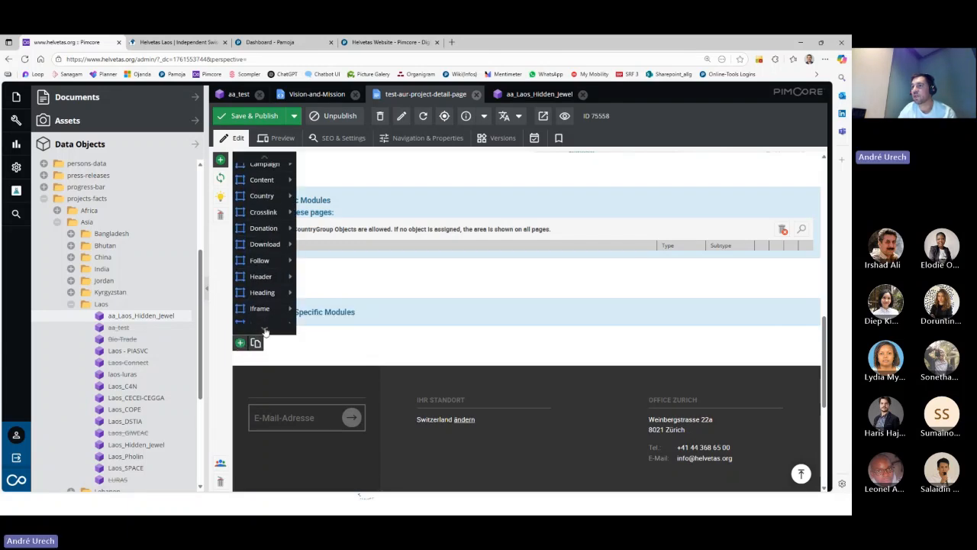
{"action": "left_click", "coordinate": [265, 332]}
{"action": "left_click", "coordinate": [266, 332]}
{"action": "left_click", "coordinate": [266, 331]}
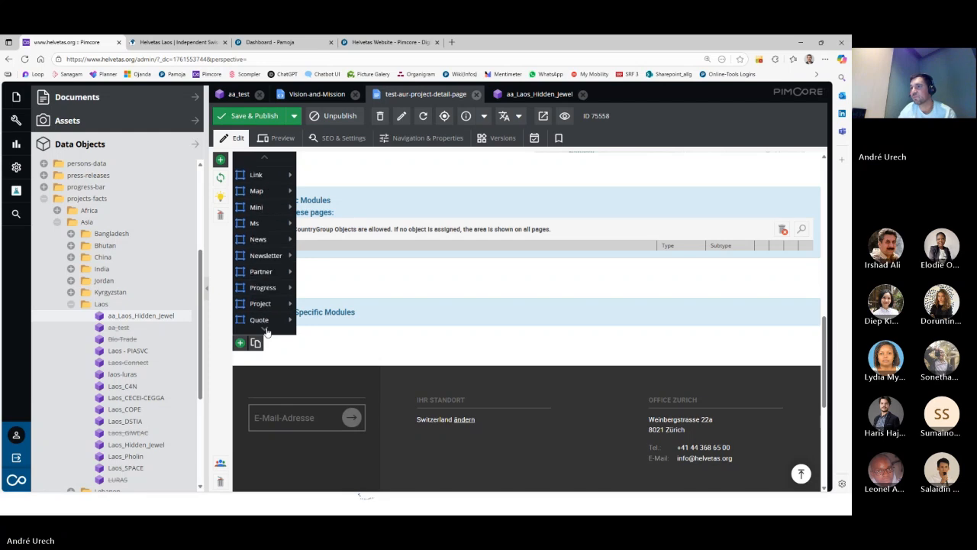
{"action": "left_click", "coordinate": [266, 331]}
{"action": "left_click", "coordinate": [266, 331]}
{"action": "left_click", "coordinate": [266, 331]}
{"action": "left_click", "coordinate": [266, 331]}
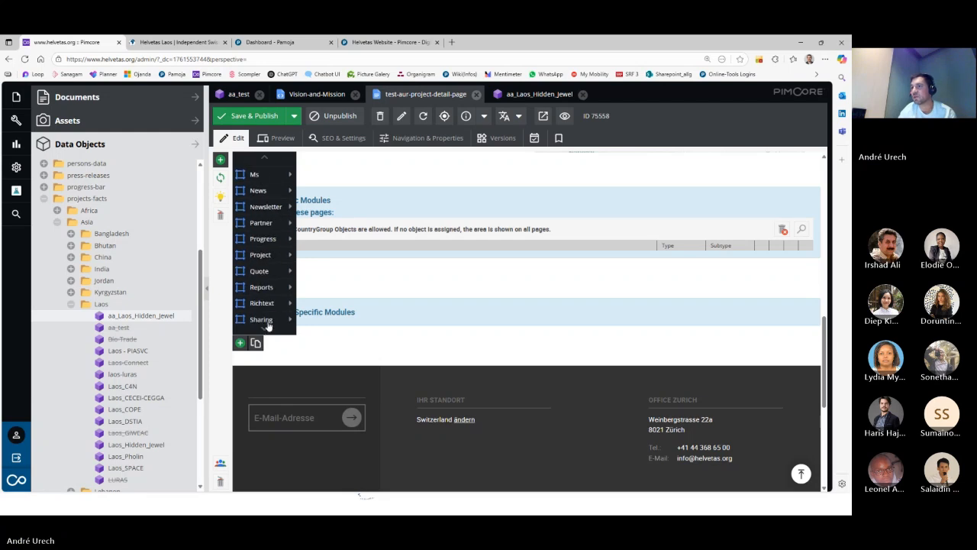
{"action": "mouse_move", "coordinate": [275, 299]}
{"action": "left_click", "coordinate": [326, 299]}
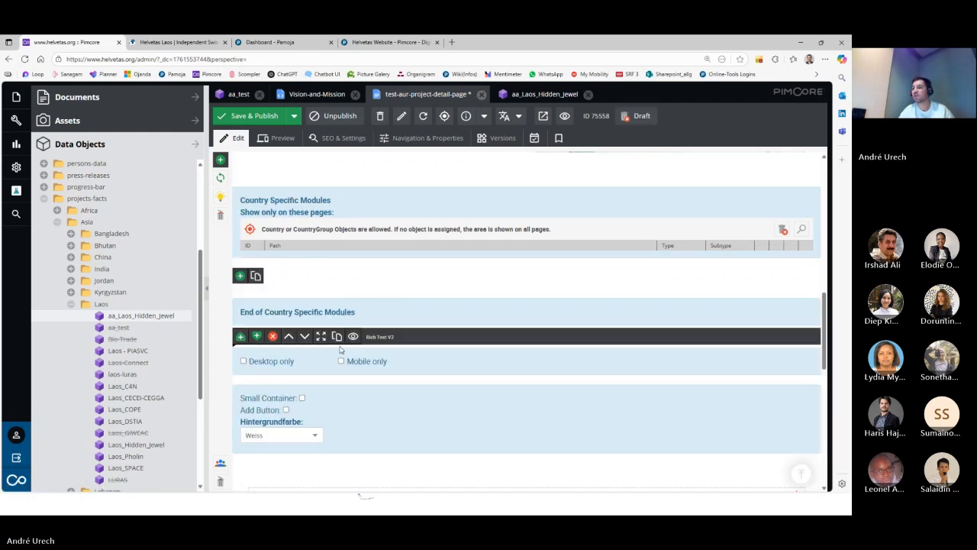
- Enter the placeholder text "fgsgfsdvyfxc x hngczhjghjmv" in the new Rich Text V2 module
{"action": "scroll", "coordinate": [347, 397], "scroll_direction": "down", "scroll_amount": 1}
{"action": "left_click", "coordinate": [351, 412]}
{"action": "type", "text": "fgsgf"}
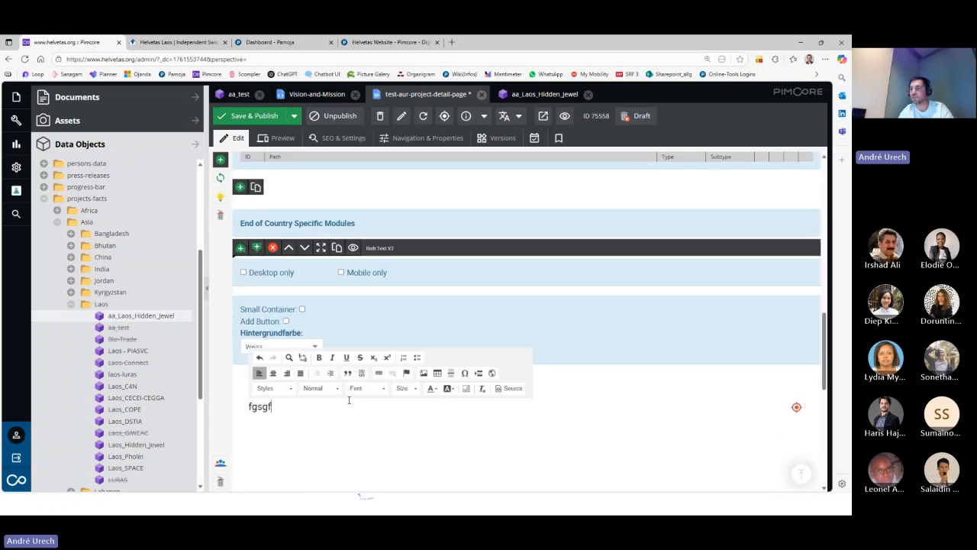
{"action": "type", "text": "sdvyfxc x hngczhjghjmv"}
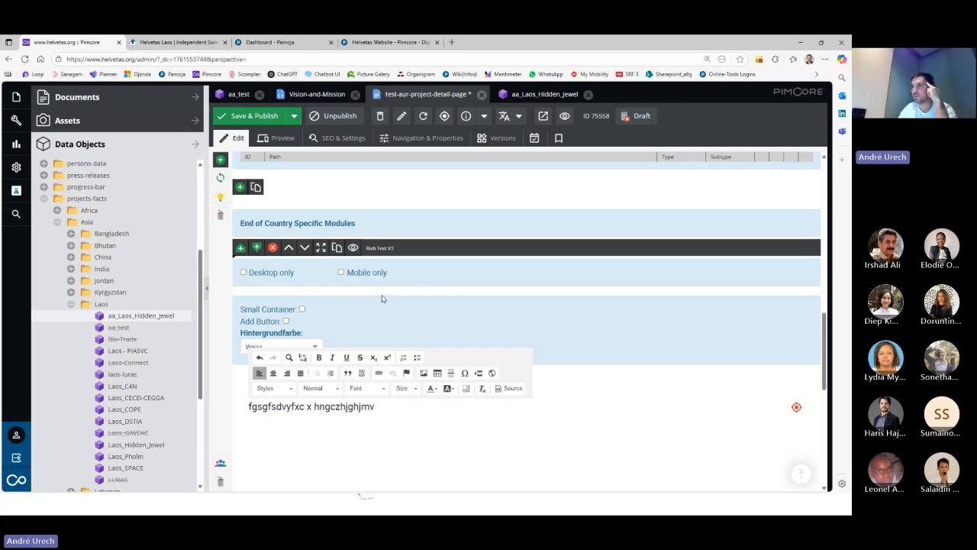
- Compare the page's project facts with the aa_Laos_Hidden_Jewel object, and locate test-aur-project-detail-page in the document tree
{"action": "scroll", "coordinate": [355, 254], "scroll_direction": "up", "scroll_amount": 3}
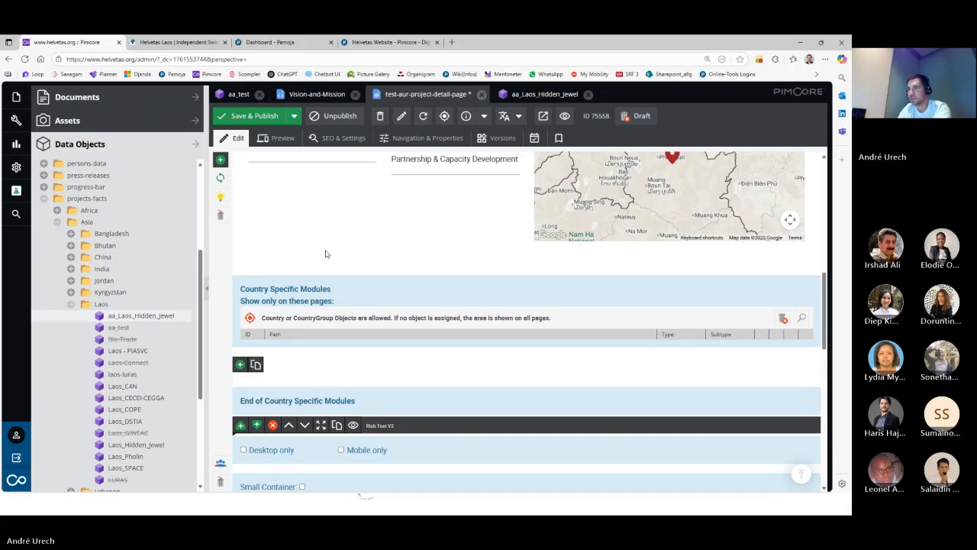
{"action": "scroll", "coordinate": [365, 359], "scroll_direction": "up", "scroll_amount": 3}
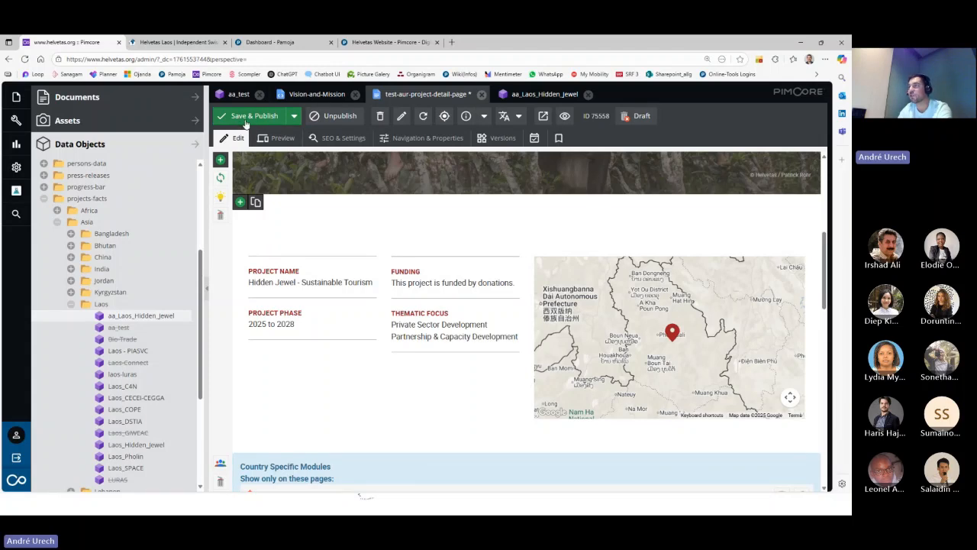
{"action": "left_click", "coordinate": [521, 95]}
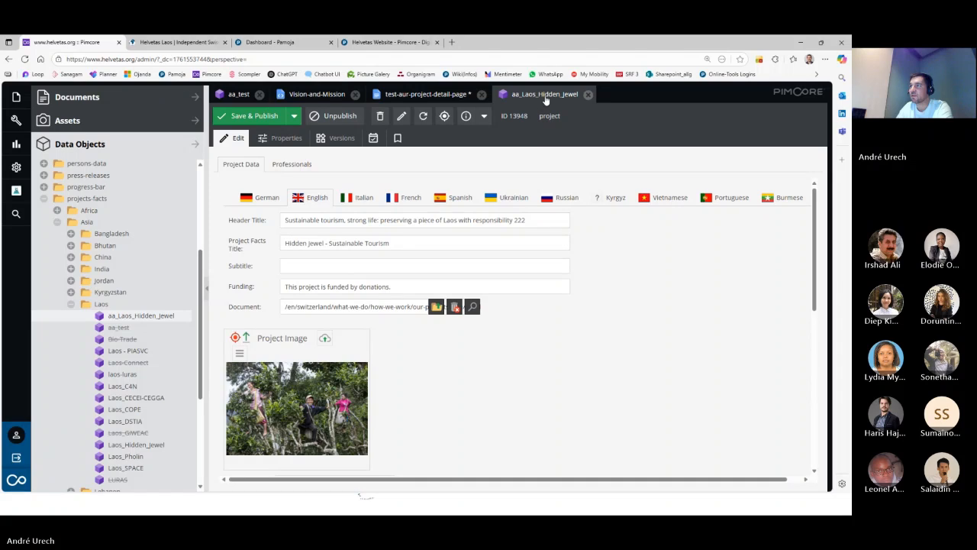
{"action": "left_click", "coordinate": [443, 97]}
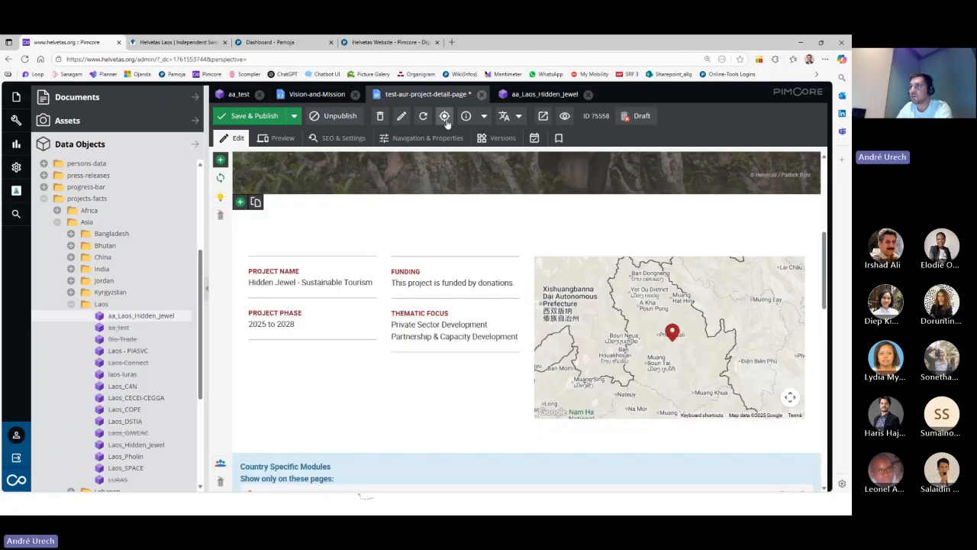
{"action": "left_click", "coordinate": [444, 118]}
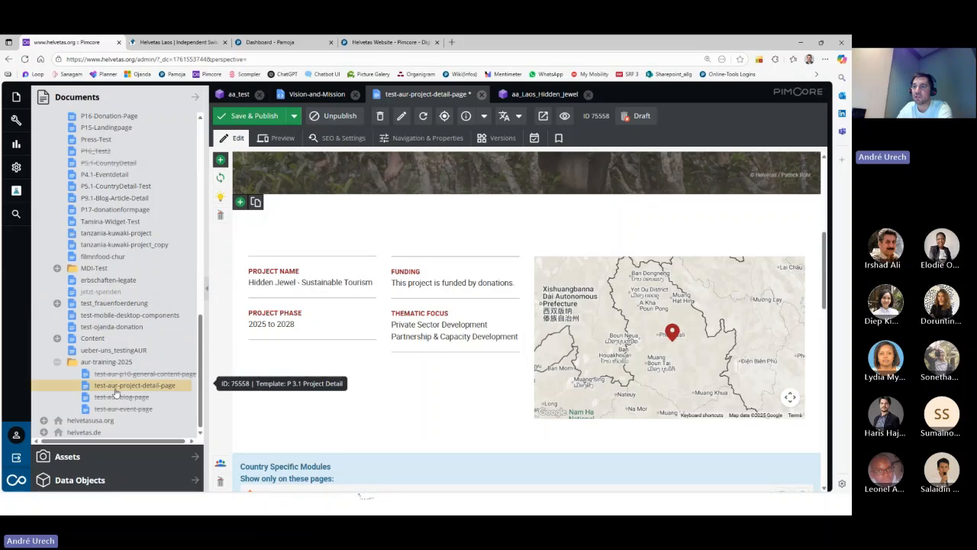
- Link test-aur-project-detail-page as the English Document of the aa_Laos_Hidden_Jewel object, publish the object and return to the page
{"action": "left_click", "coordinate": [543, 95]}
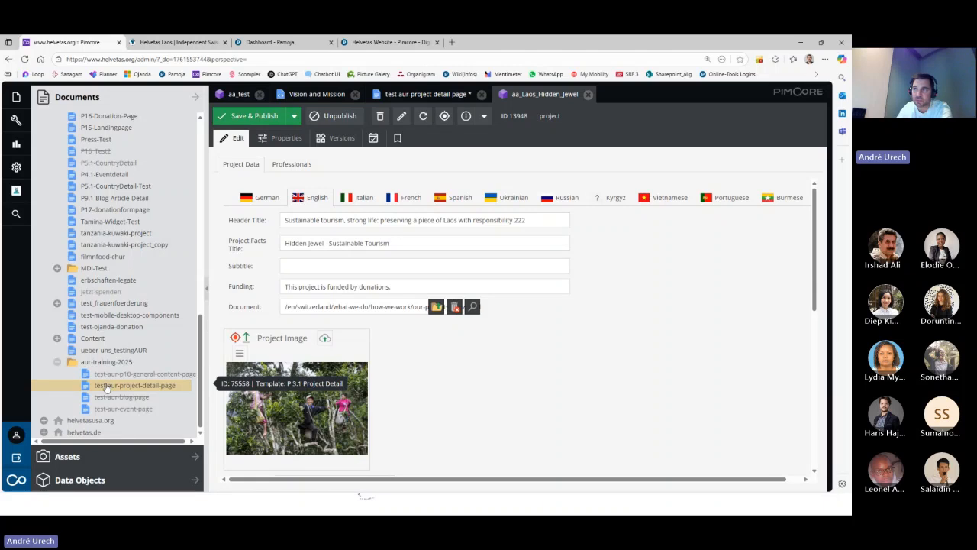
{"action": "left_click_drag", "start_coordinate": [106, 388], "coordinate": [322, 306]}
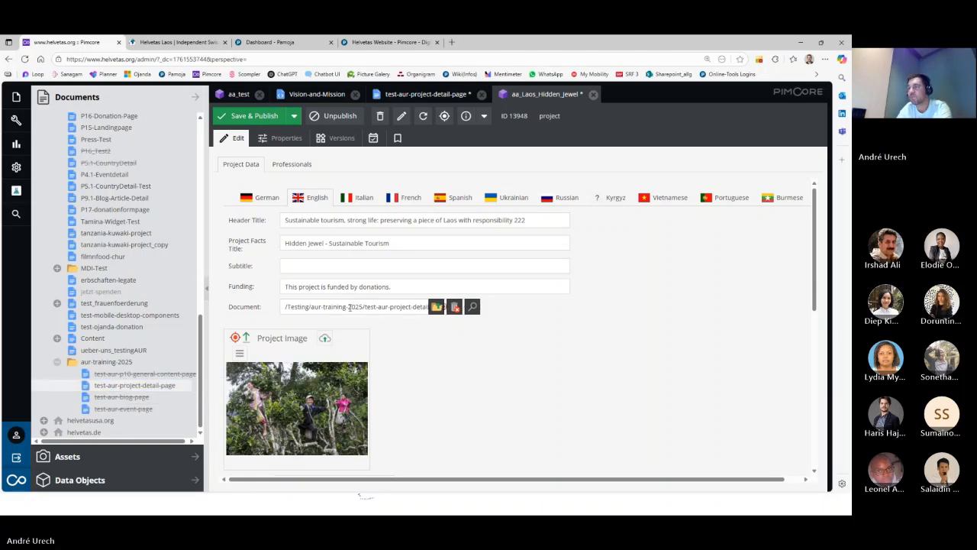
{"action": "left_click", "coordinate": [259, 116]}
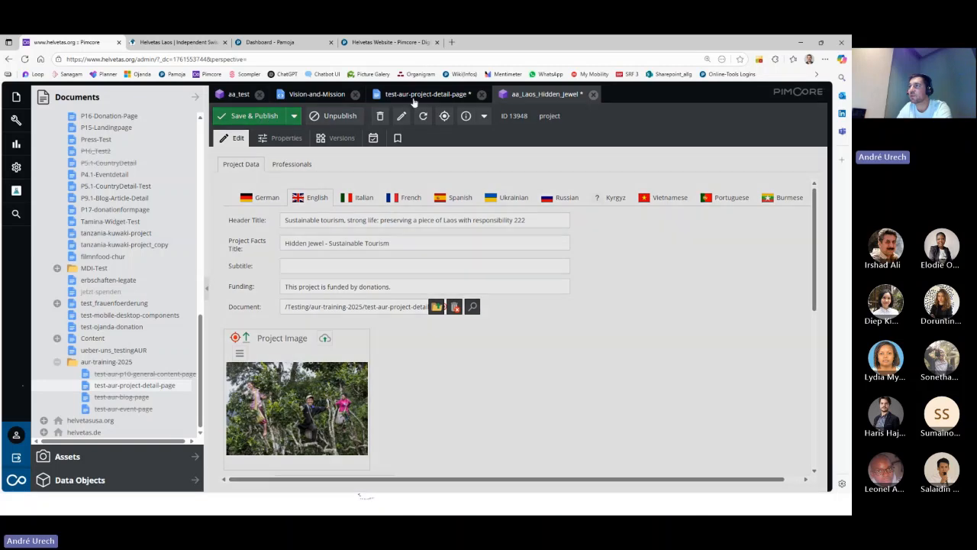
{"action": "left_click", "coordinate": [417, 93]}
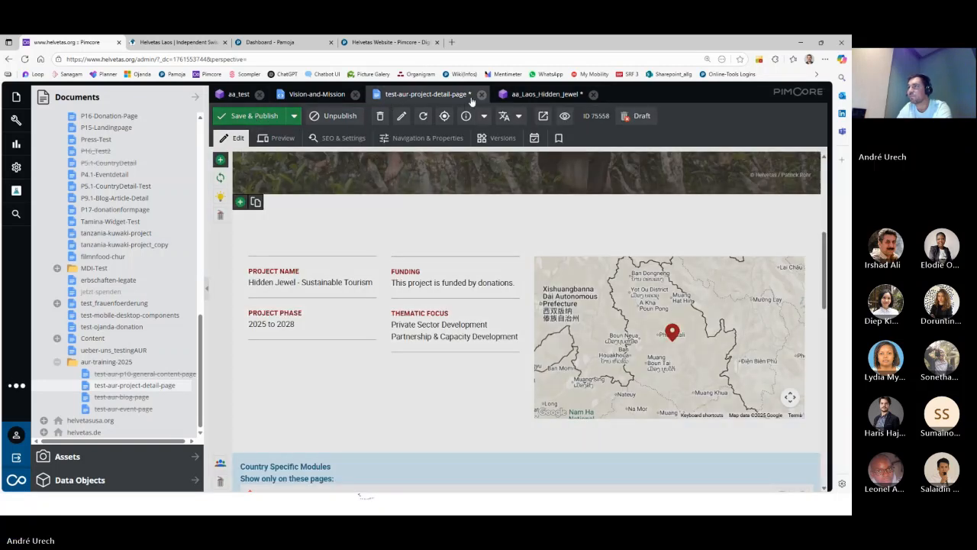
- Switch to the Helvetas Laos website and open its Projects in Laos and worldwide page
{"action": "left_click", "coordinate": [175, 42]}
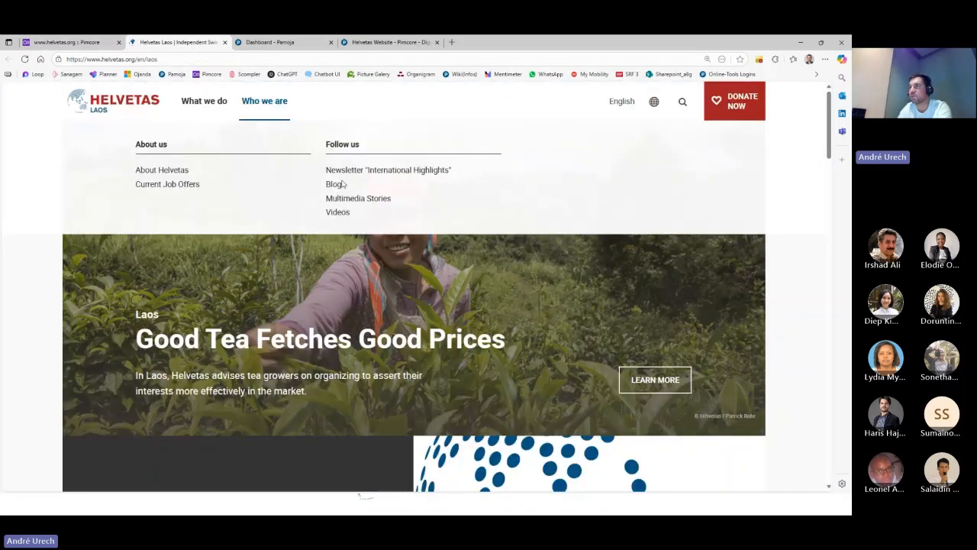
{"action": "left_click", "coordinate": [209, 105]}
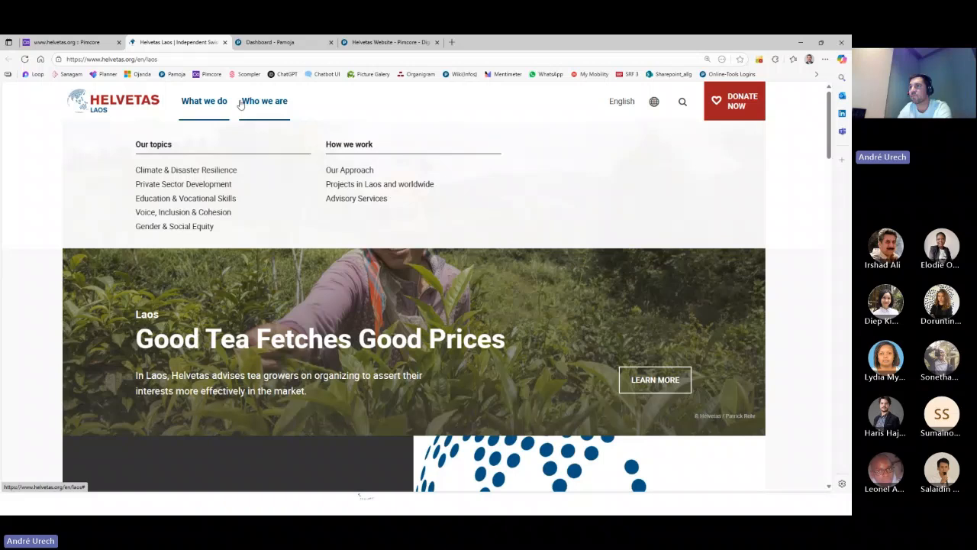
{"action": "left_click", "coordinate": [385, 185]}
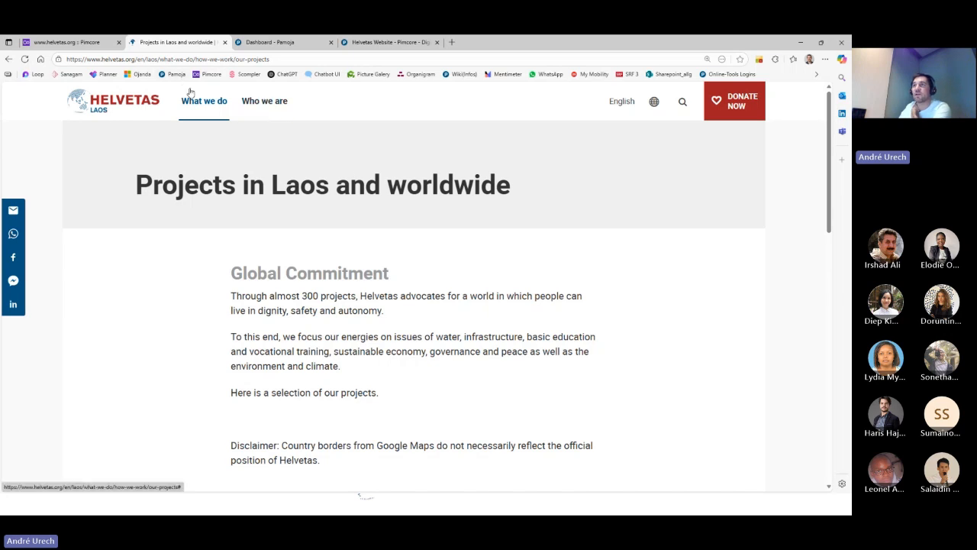
- Look through the project list filtered to Laos for the Sustainable tourism project entries
{"action": "scroll", "coordinate": [318, 237], "scroll_direction": "down", "scroll_amount": 3}
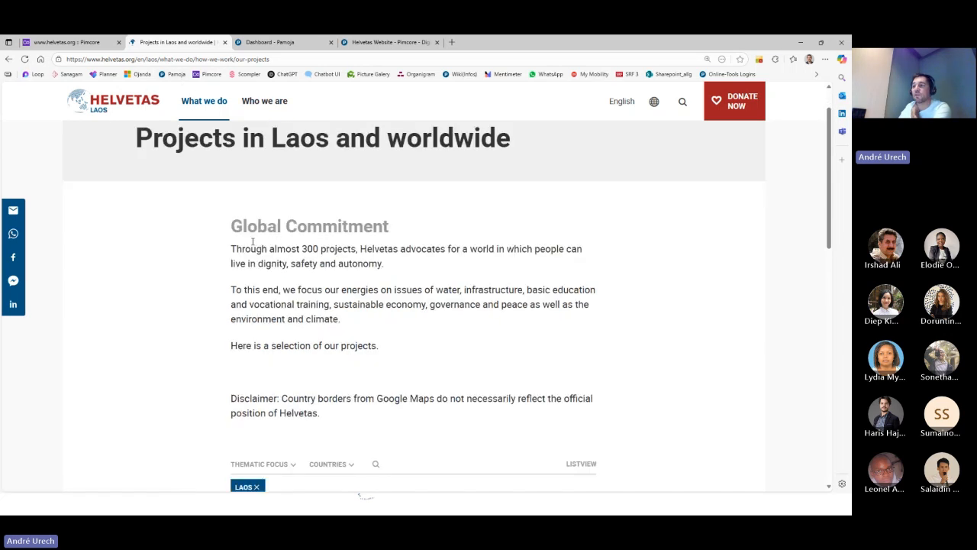
{"action": "scroll", "coordinate": [319, 237], "scroll_direction": "down", "scroll_amount": 1}
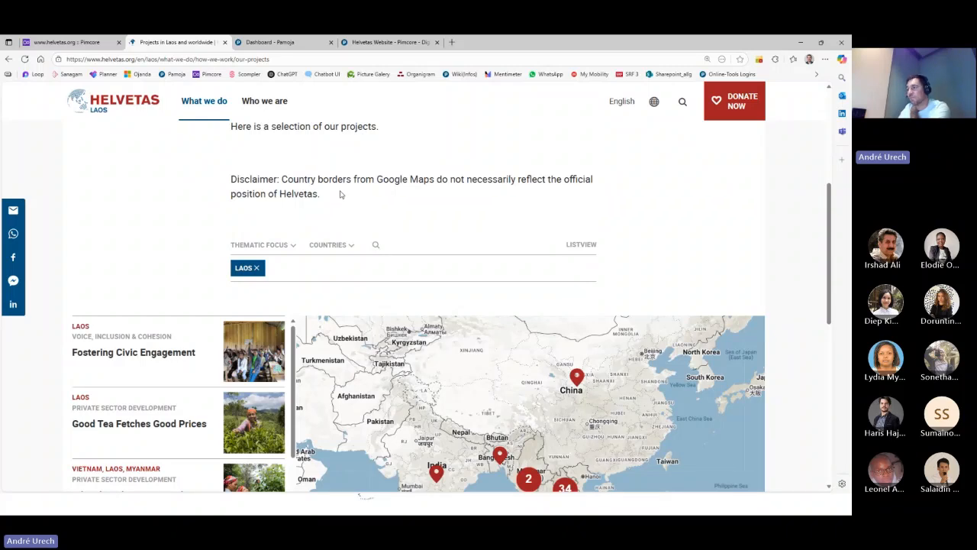
{"action": "scroll", "coordinate": [341, 194], "scroll_direction": "down", "scroll_amount": 2}
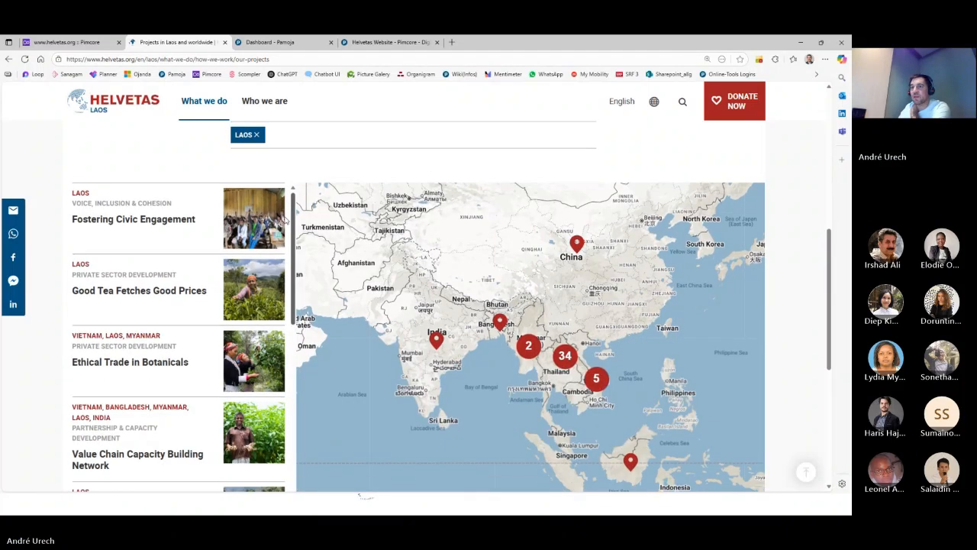
{"action": "scroll", "coordinate": [229, 256], "scroll_direction": "down", "scroll_amount": 1}
{"action": "scroll", "coordinate": [231, 254], "scroll_direction": "down", "scroll_amount": 1}
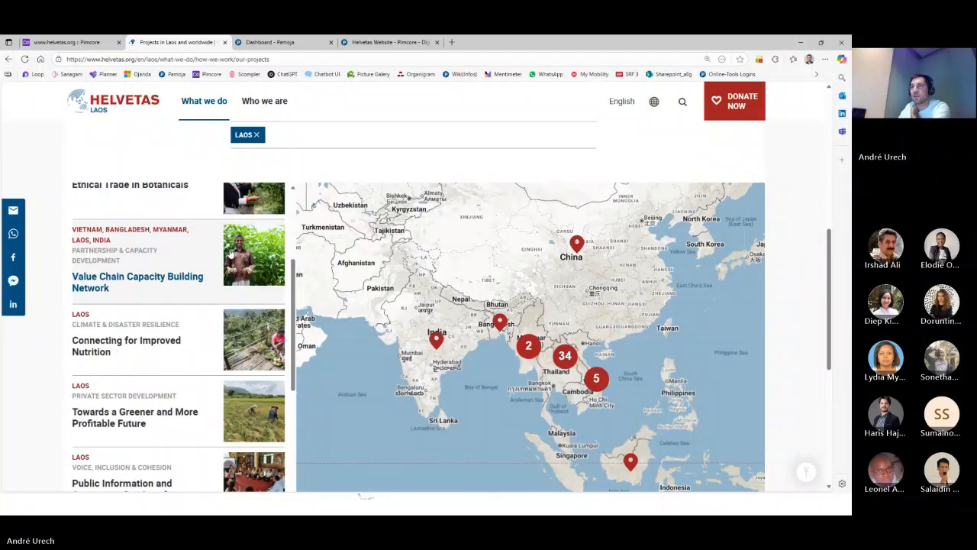
{"action": "scroll", "coordinate": [229, 256], "scroll_direction": "down", "scroll_amount": 2}
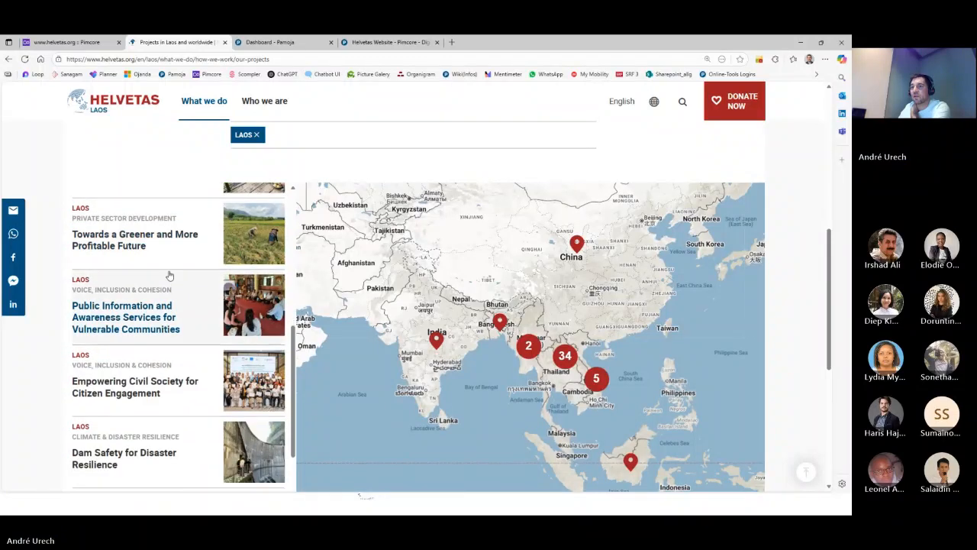
{"action": "scroll", "coordinate": [172, 276], "scroll_direction": "down", "scroll_amount": 2}
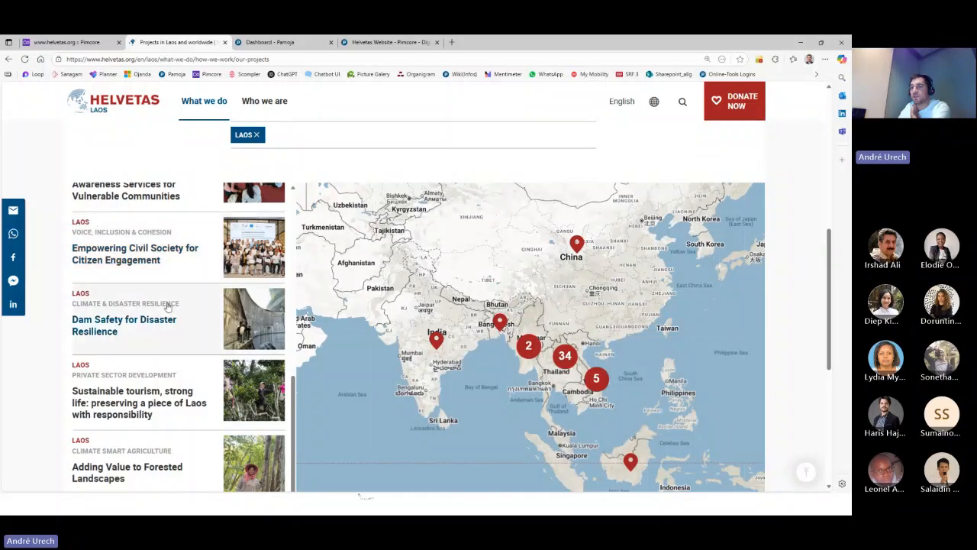
{"action": "scroll", "coordinate": [187, 330], "scroll_direction": "up", "scroll_amount": 3}
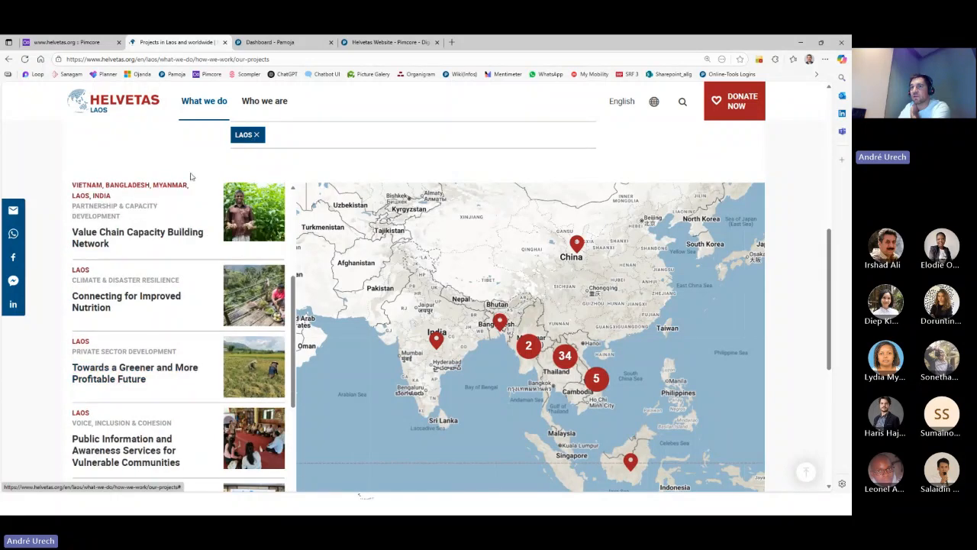
{"action": "scroll", "coordinate": [172, 265], "scroll_direction": "up", "scroll_amount": 3}
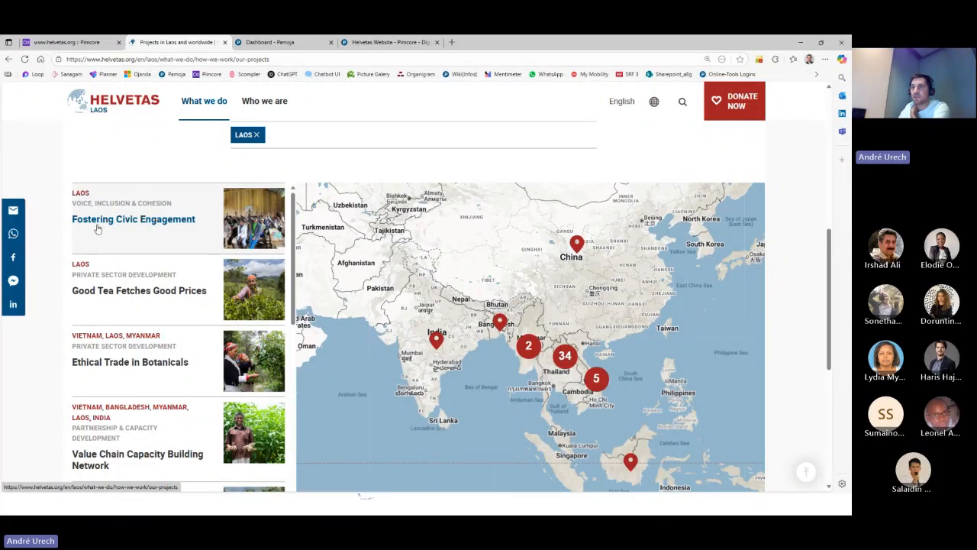
{"action": "scroll", "coordinate": [142, 274], "scroll_direction": "down", "scroll_amount": 5}
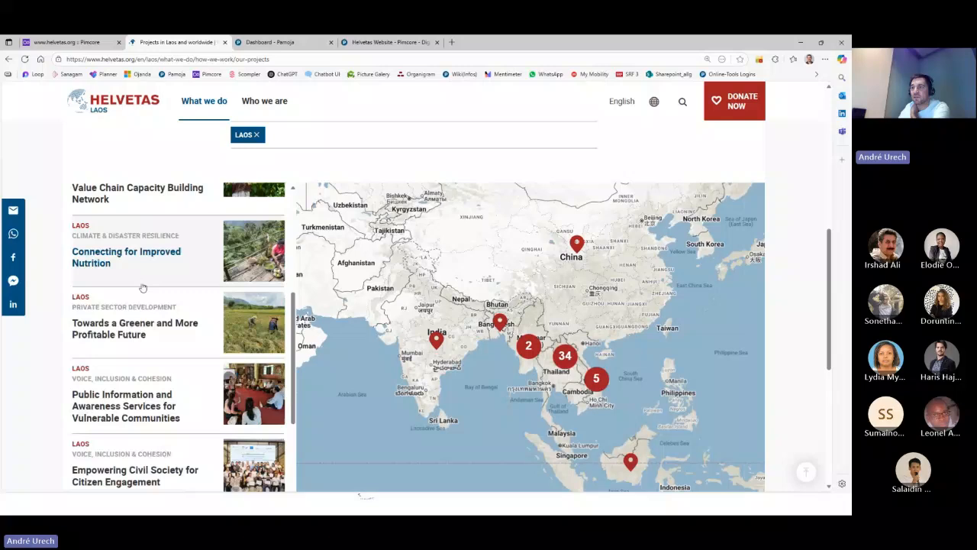
{"action": "scroll", "coordinate": [142, 287], "scroll_direction": "down", "scroll_amount": 2}
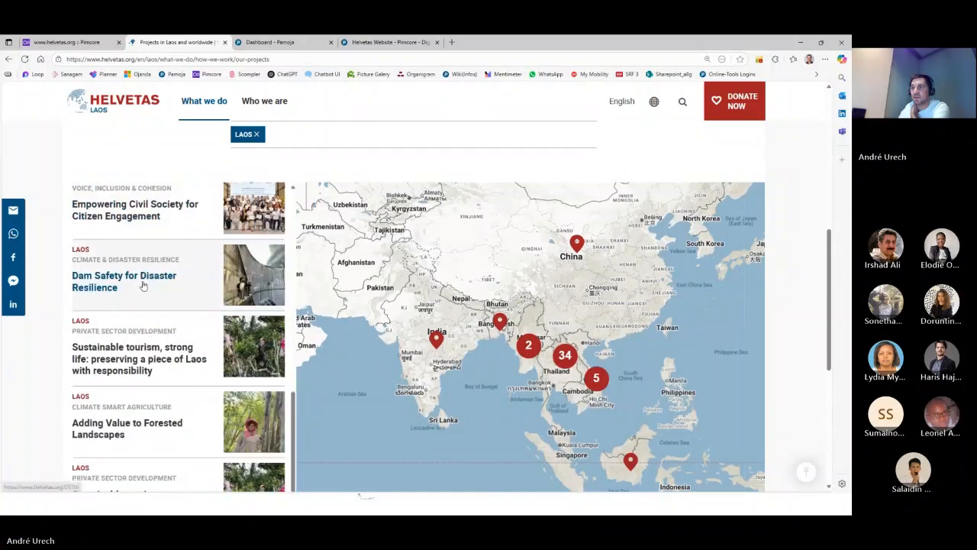
{"action": "scroll", "coordinate": [142, 286], "scroll_direction": "down", "scroll_amount": 1}
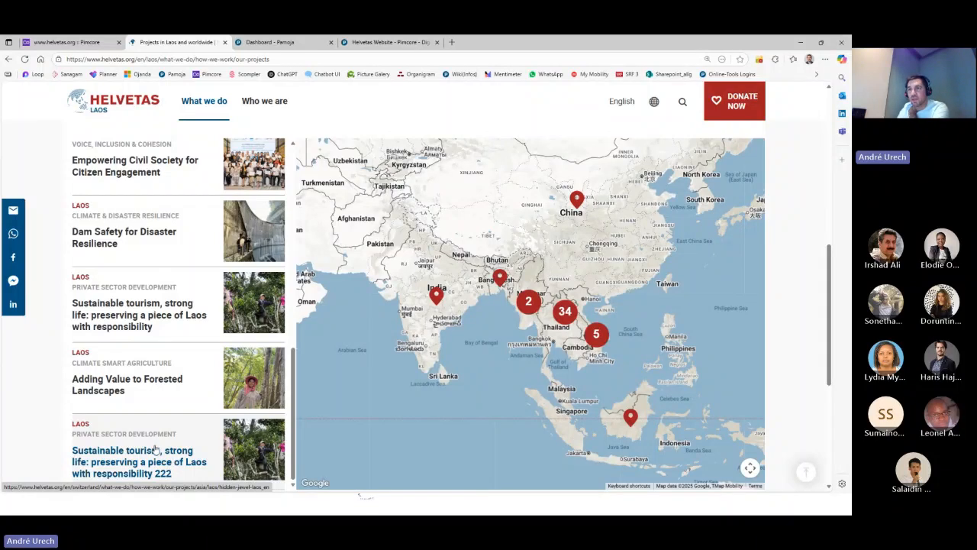
- Open both Sustainable tourism entries from the Laos project list and highlight the "switzerland/" part of the first page's address
{"action": "left_click", "coordinate": [158, 312]}
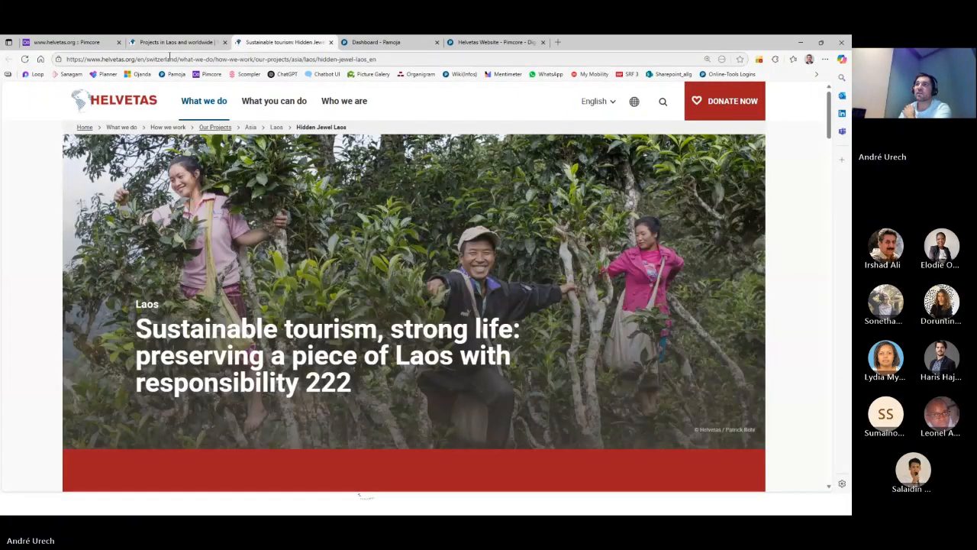
{"action": "left_click_drag", "start_coordinate": [146, 58], "coordinate": [179, 59]}
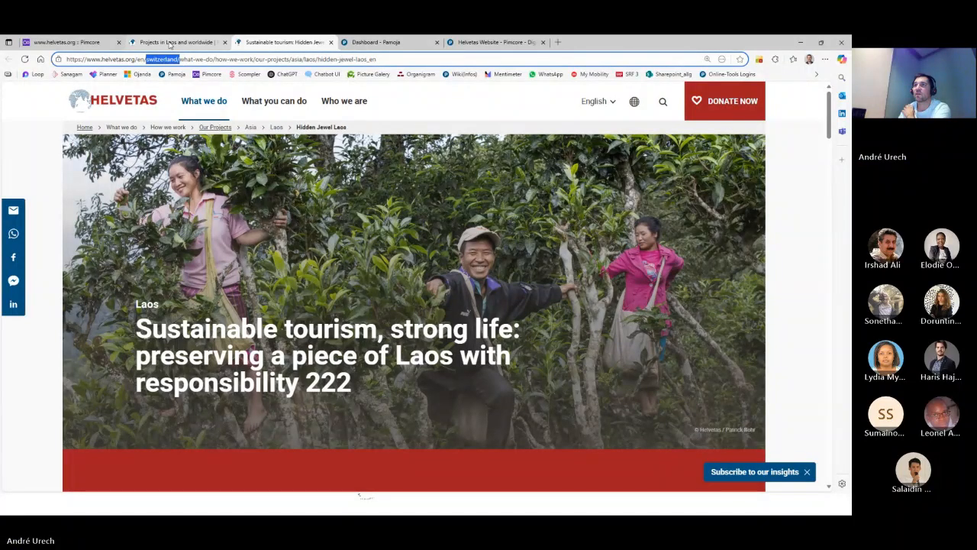
{"action": "mouse_move", "coordinate": [170, 45]}
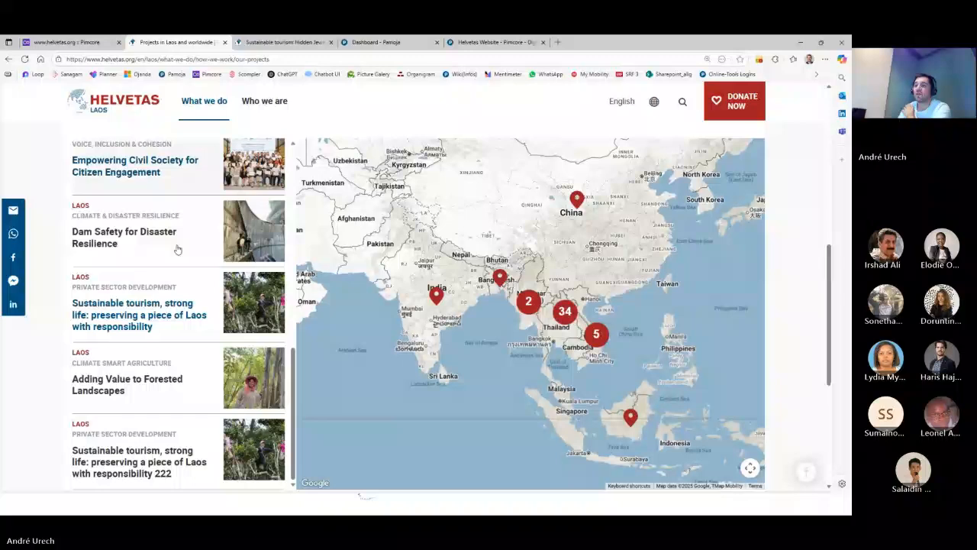
{"action": "left_click", "coordinate": [119, 465]}
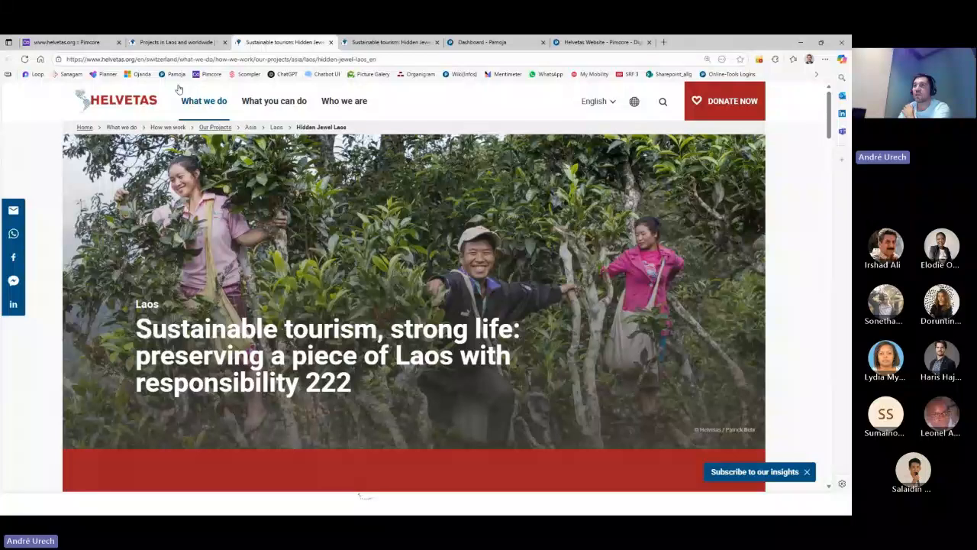
- Compare the content of the two opened Sustainable tourism project pages, including header, project facts and text sections
{"action": "scroll", "coordinate": [345, 163], "scroll_direction": "down", "scroll_amount": 3}
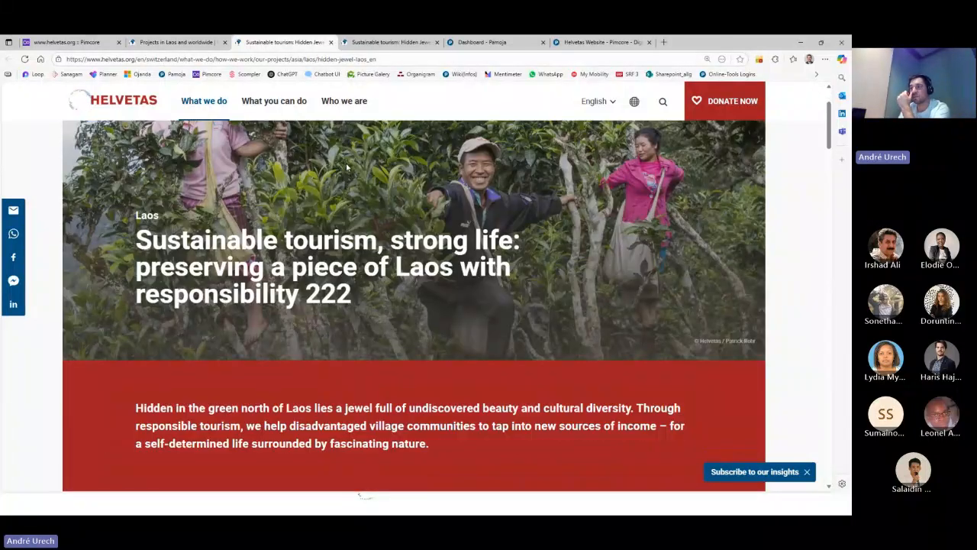
{"action": "scroll", "coordinate": [348, 166], "scroll_direction": "down", "scroll_amount": 10}
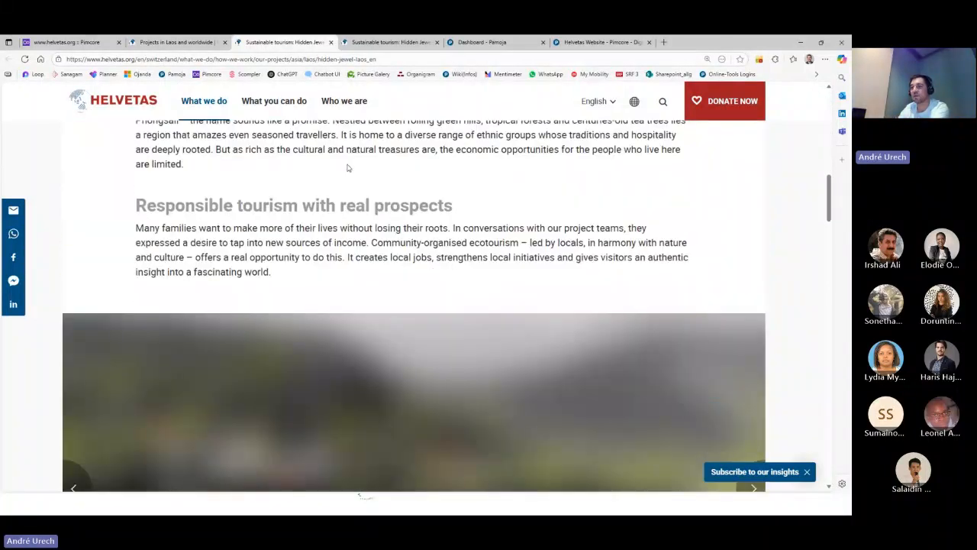
{"action": "scroll", "coordinate": [347, 167], "scroll_direction": "down", "scroll_amount": 6}
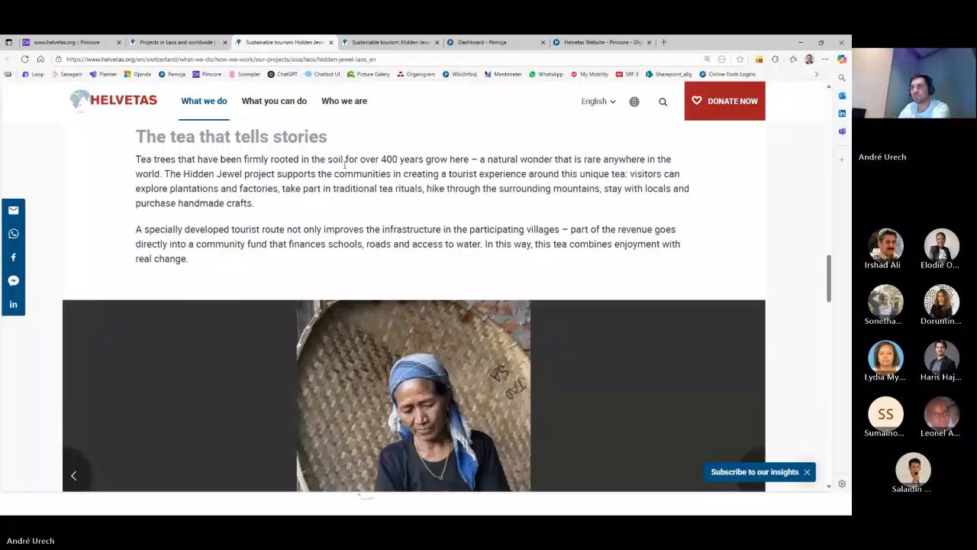
{"action": "scroll", "coordinate": [341, 161], "scroll_direction": "up", "scroll_amount": 5}
{"action": "scroll", "coordinate": [341, 161], "scroll_direction": "up", "scroll_amount": 15}
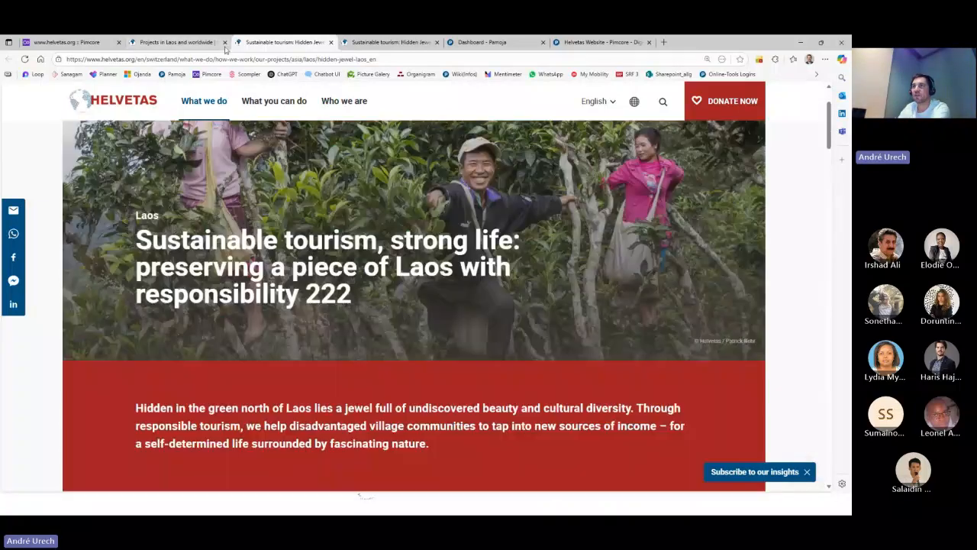
{"action": "left_click", "coordinate": [177, 42]}
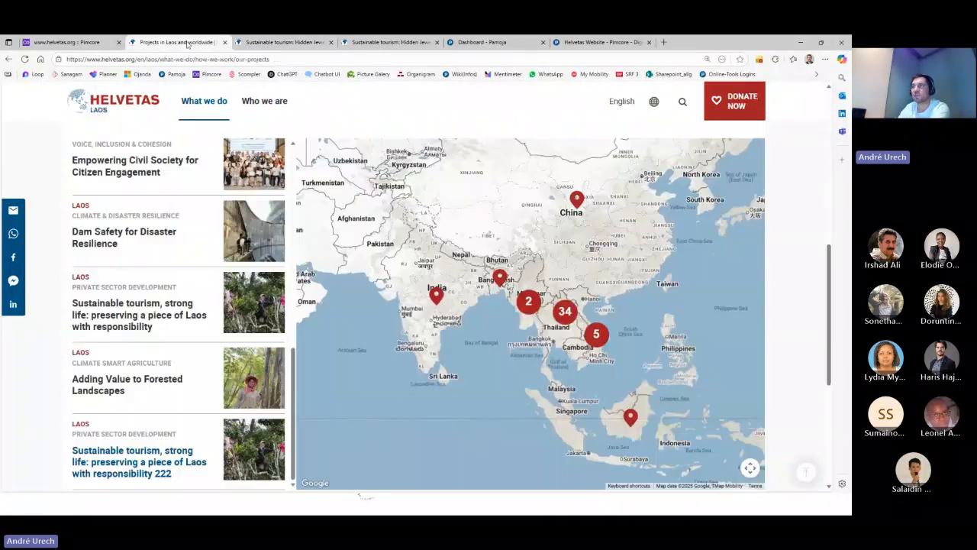
{"action": "left_click", "coordinate": [385, 43]}
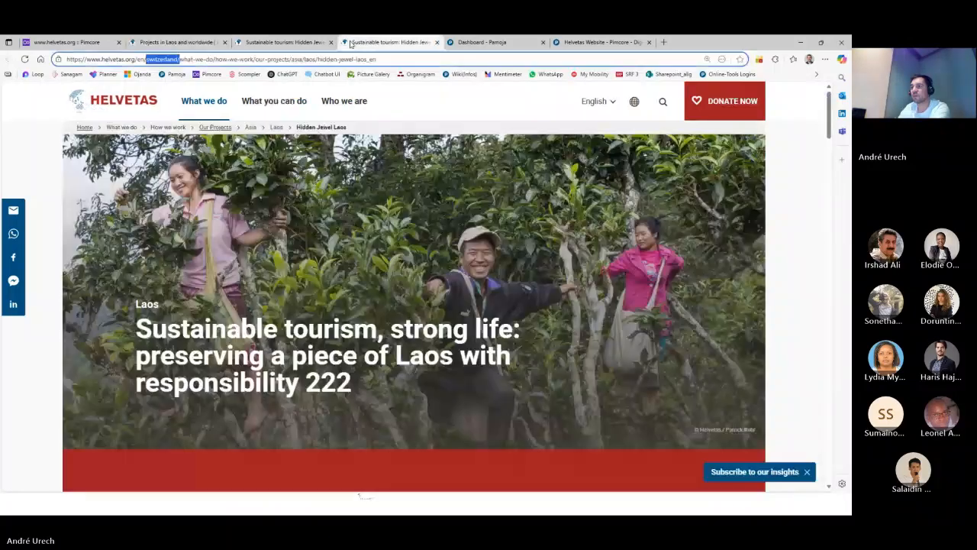
{"action": "scroll", "coordinate": [312, 198], "scroll_direction": "down", "scroll_amount": 5}
{"action": "scroll", "coordinate": [311, 197], "scroll_direction": "down", "scroll_amount": 4}
{"action": "scroll", "coordinate": [312, 198], "scroll_direction": "up", "scroll_amount": 5}
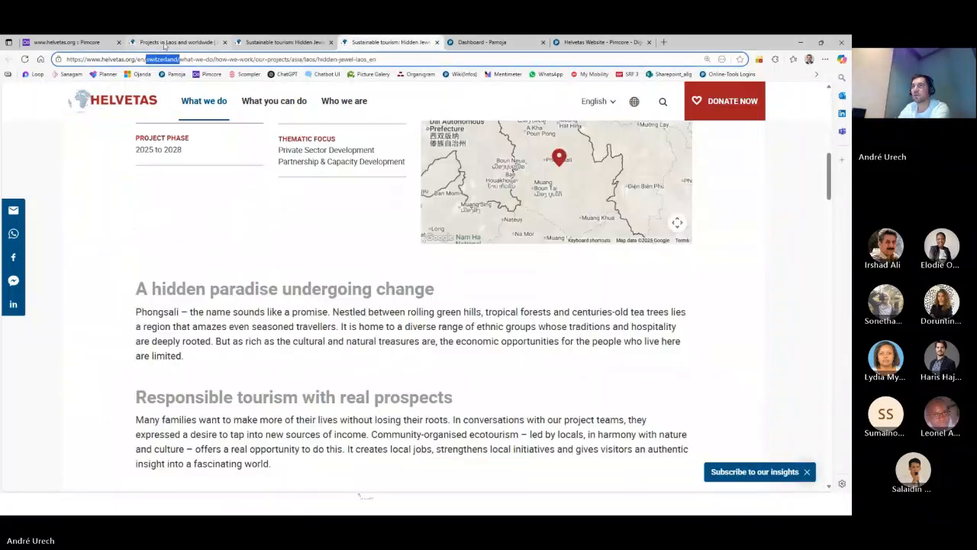
- Switch back to Pimcore and publish the aa_Laos_Hidden_Jewel object again
{"action": "left_click", "coordinate": [92, 45]}
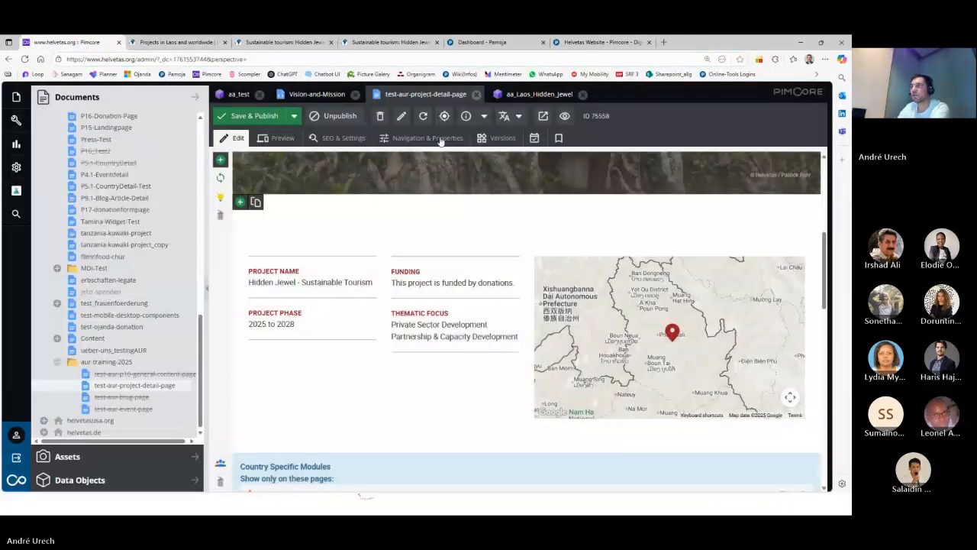
{"action": "left_click", "coordinate": [537, 96]}
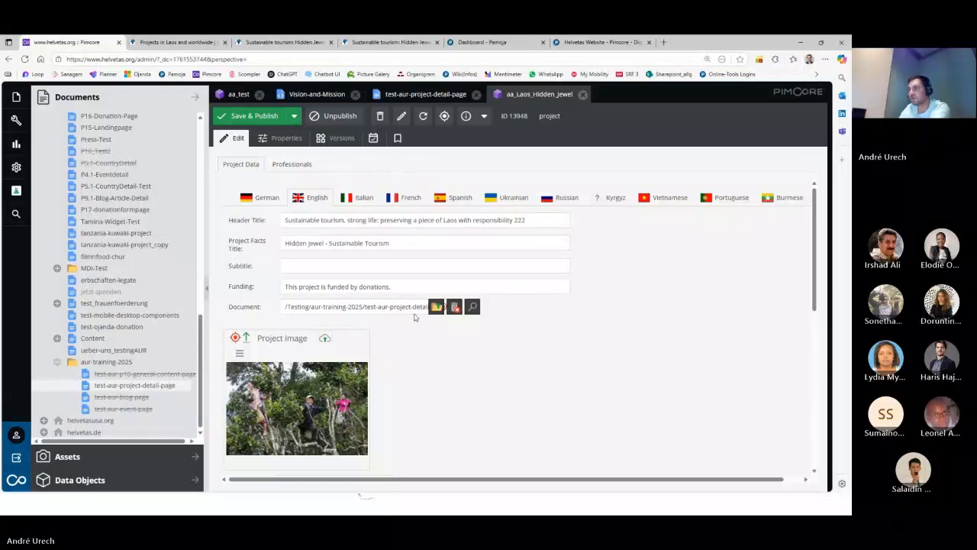
{"action": "left_click", "coordinate": [231, 120]}
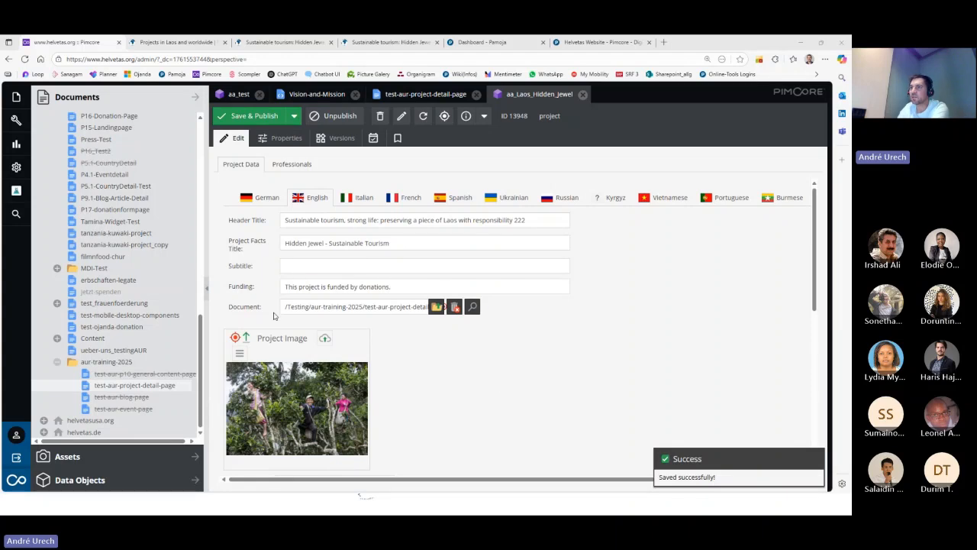
- Check the object's linked Document path against the link of the "responsibility 222" entry in the website's Laos project list
{"action": "left_click_drag", "start_coordinate": [287, 306], "coordinate": [422, 303]}
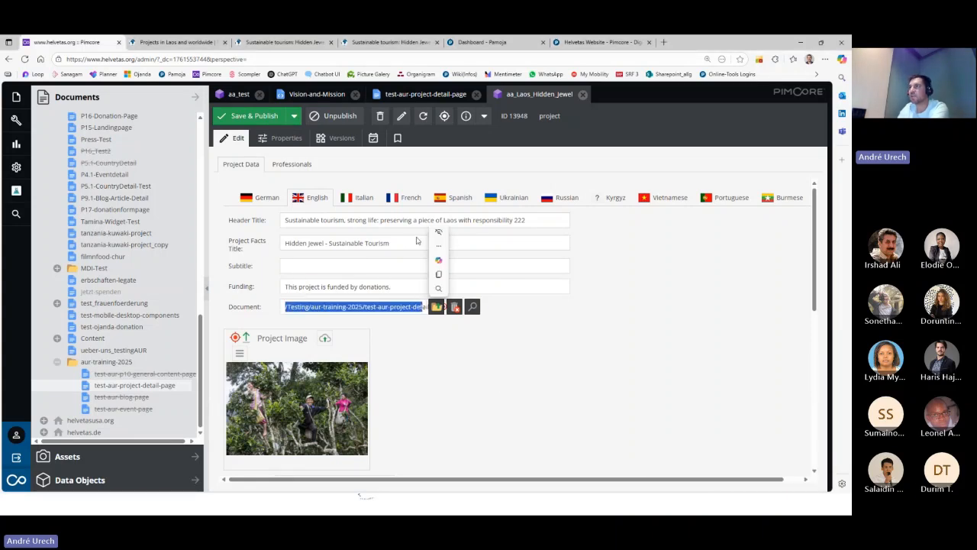
{"action": "left_click", "coordinate": [174, 44]}
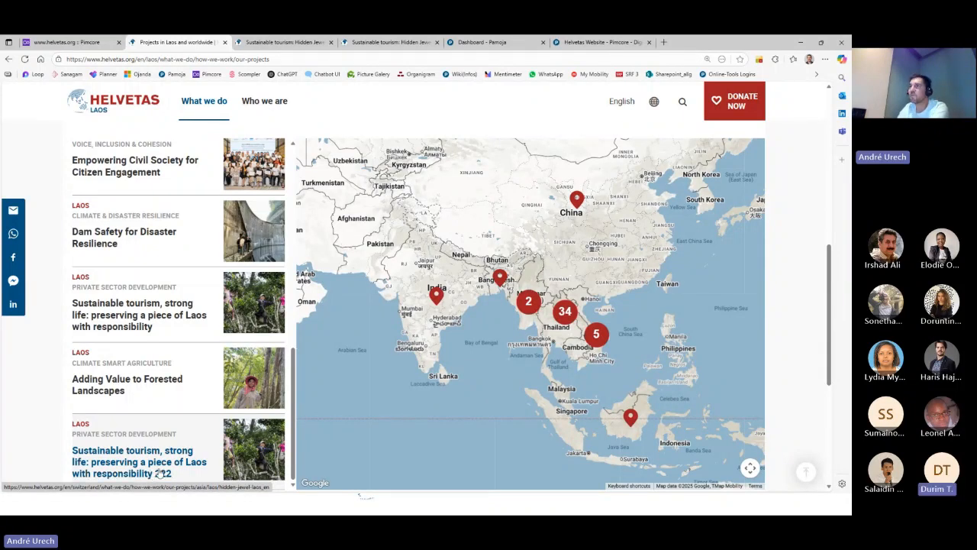
{"action": "left_click", "coordinate": [101, 41]}
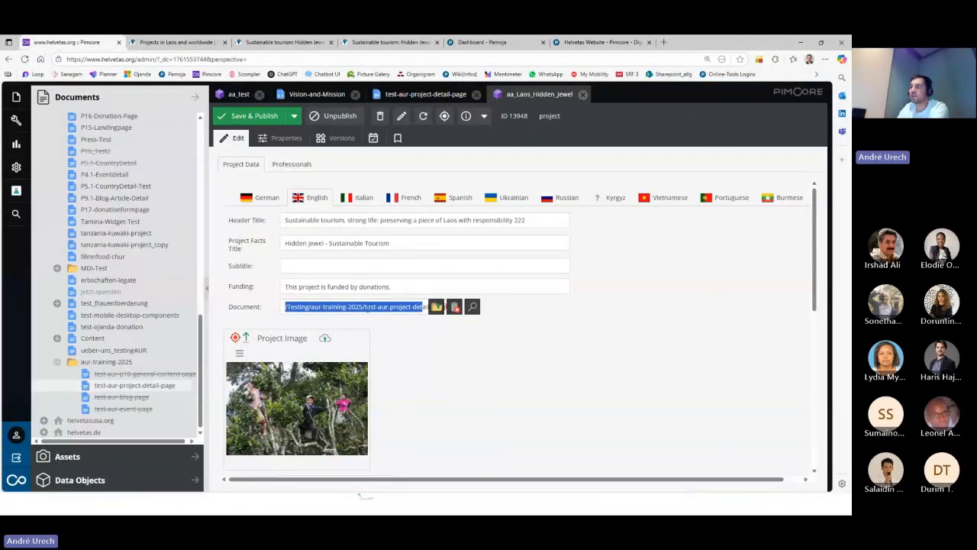
- Narrow the navigation tree so the project object's Countries, Project Locations and Working Areas tables have more room
{"action": "scroll", "coordinate": [405, 314], "scroll_direction": "down", "scroll_amount": 3}
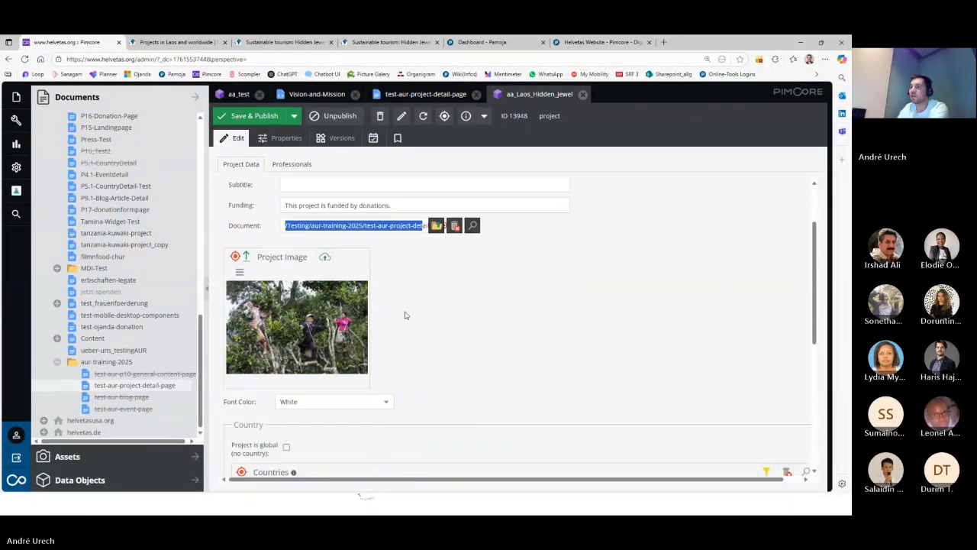
{"action": "scroll", "coordinate": [404, 297], "scroll_direction": "down", "scroll_amount": 2}
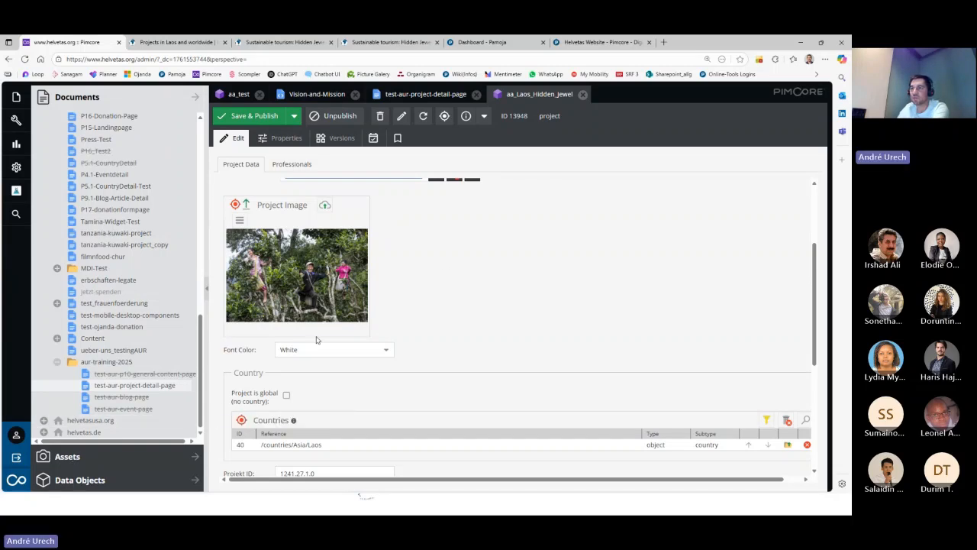
{"action": "scroll", "coordinate": [474, 308], "scroll_direction": "down", "scroll_amount": 3}
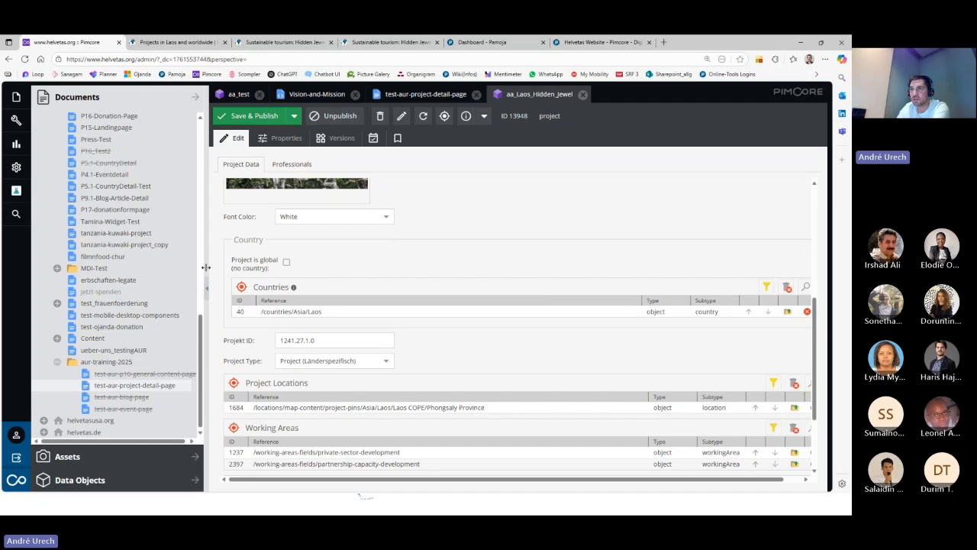
{"action": "left_click_drag", "start_coordinate": [206, 267], "coordinate": [178, 269]}
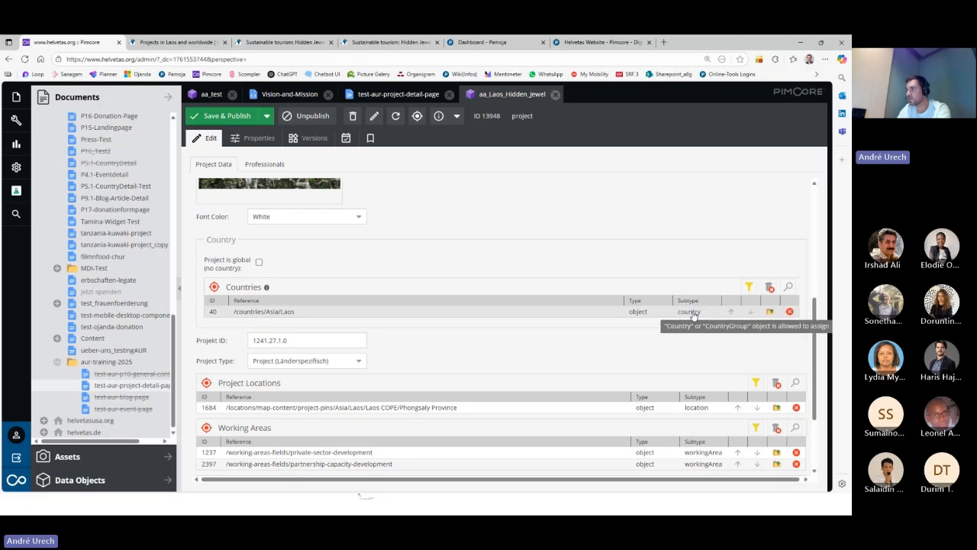
- Add the Myanmar object from the countries/Asia data objects to the project's Countries list
{"action": "left_click", "coordinate": [77, 481]}
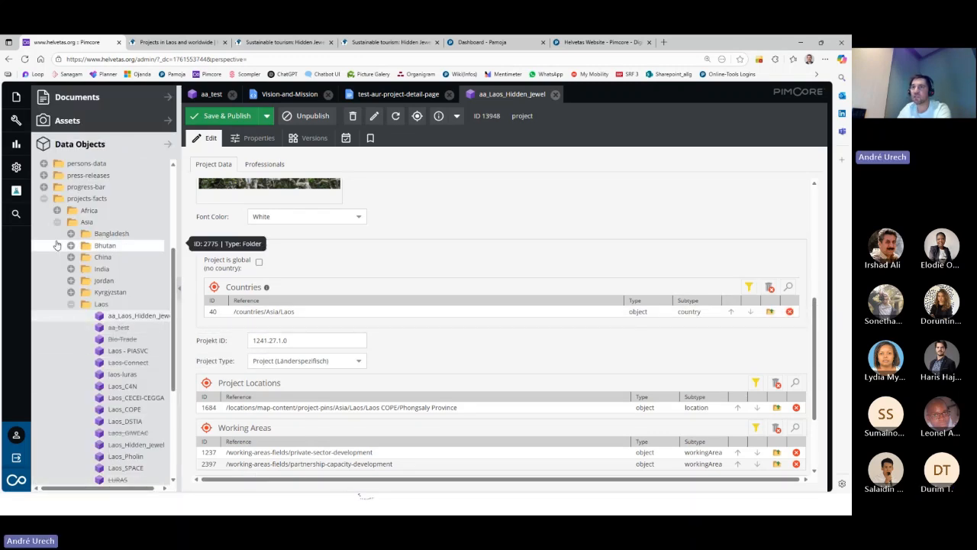
{"action": "left_click", "coordinate": [44, 199]}
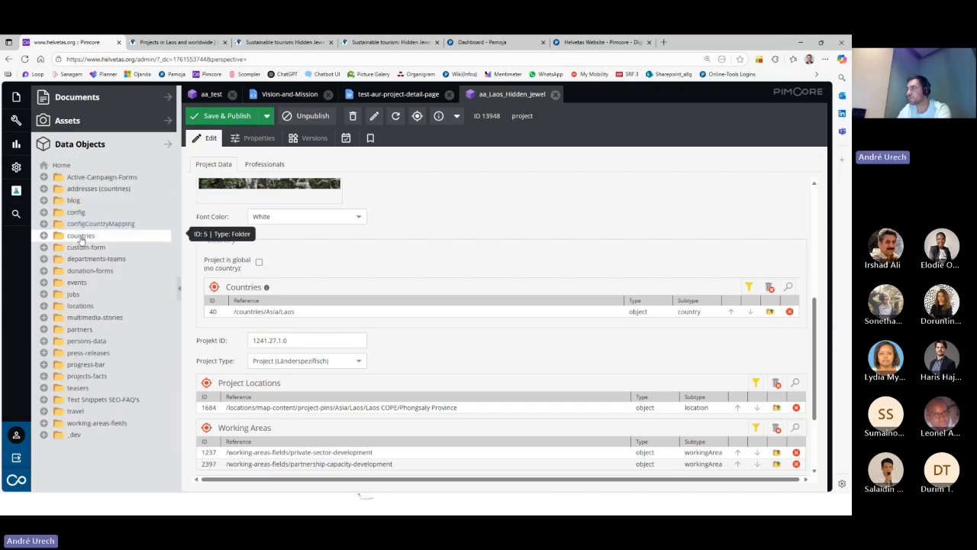
{"action": "left_click", "coordinate": [43, 236]}
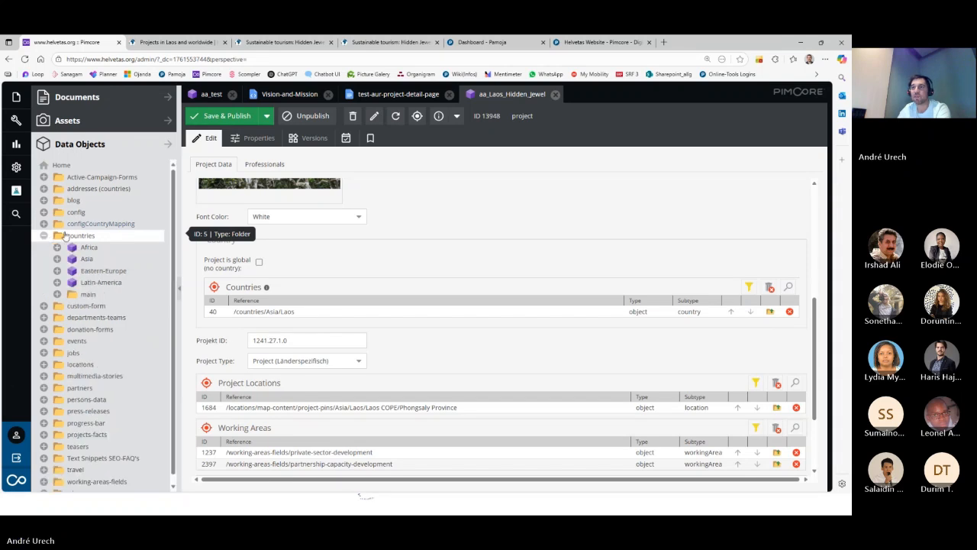
{"action": "left_click", "coordinate": [57, 259]}
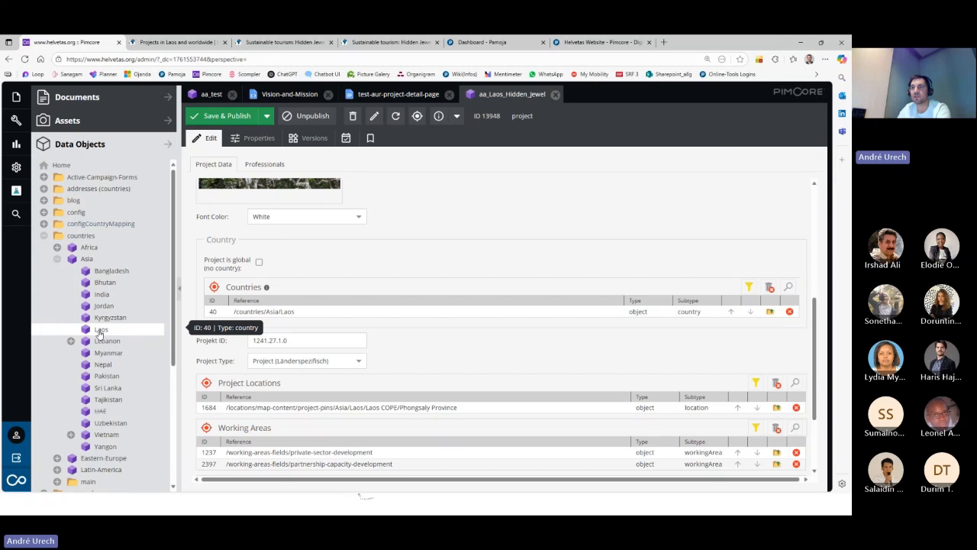
{"action": "left_click_drag", "start_coordinate": [109, 352], "coordinate": [286, 321]}
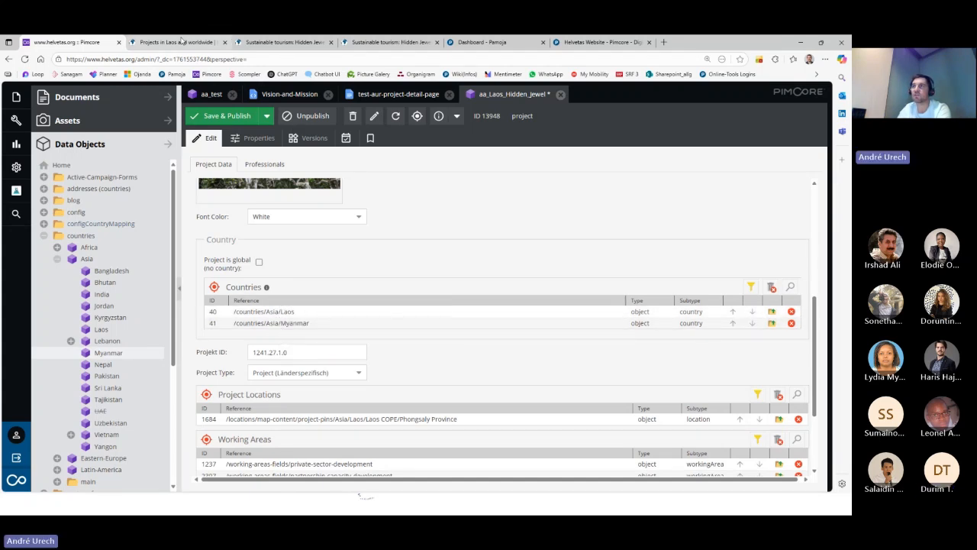
- Check the country labels and the Laos filter in the website's project list, and return to the Pimcore project object
{"action": "left_click", "coordinate": [191, 42]}
{"action": "scroll", "coordinate": [265, 196], "scroll_direction": "up", "scroll_amount": 6}
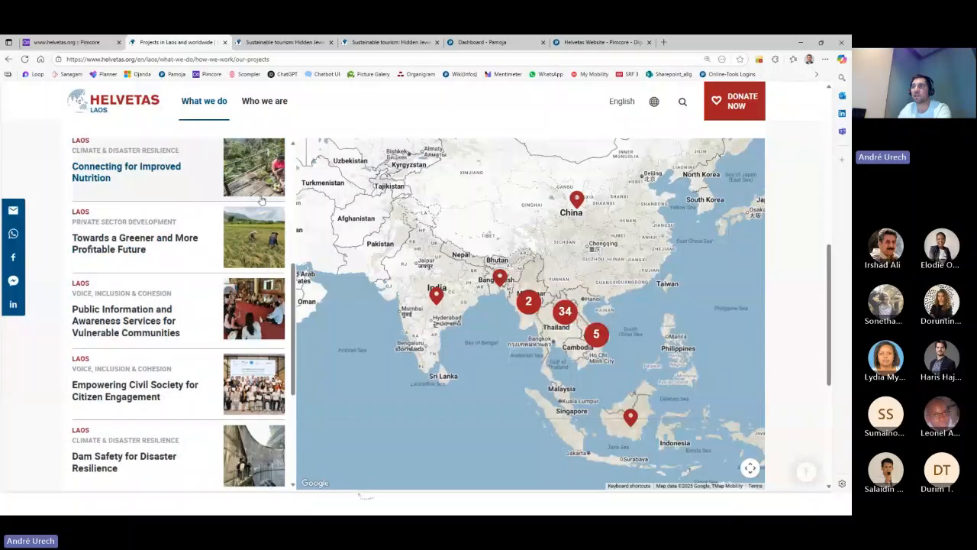
{"action": "scroll", "coordinate": [266, 197], "scroll_direction": "up", "scroll_amount": 5}
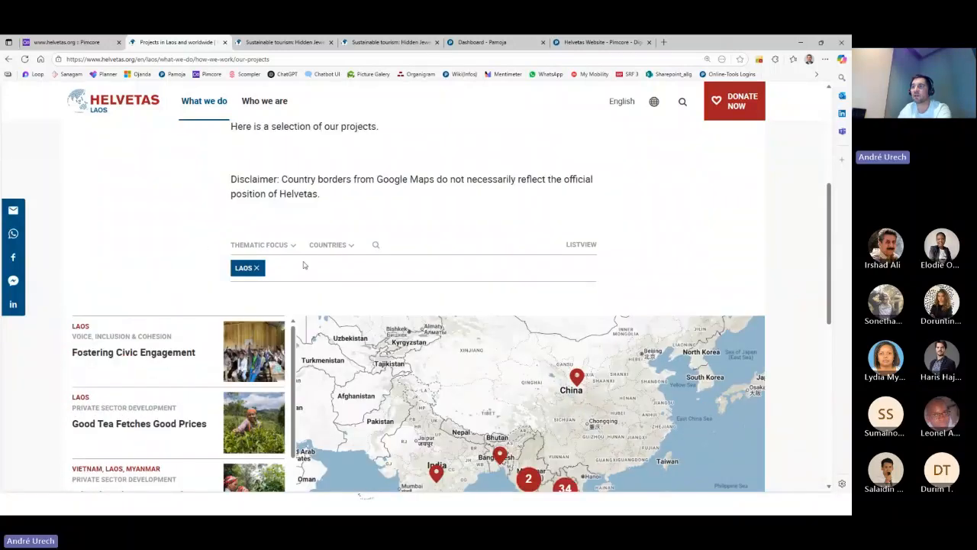
{"action": "left_click", "coordinate": [57, 43]}
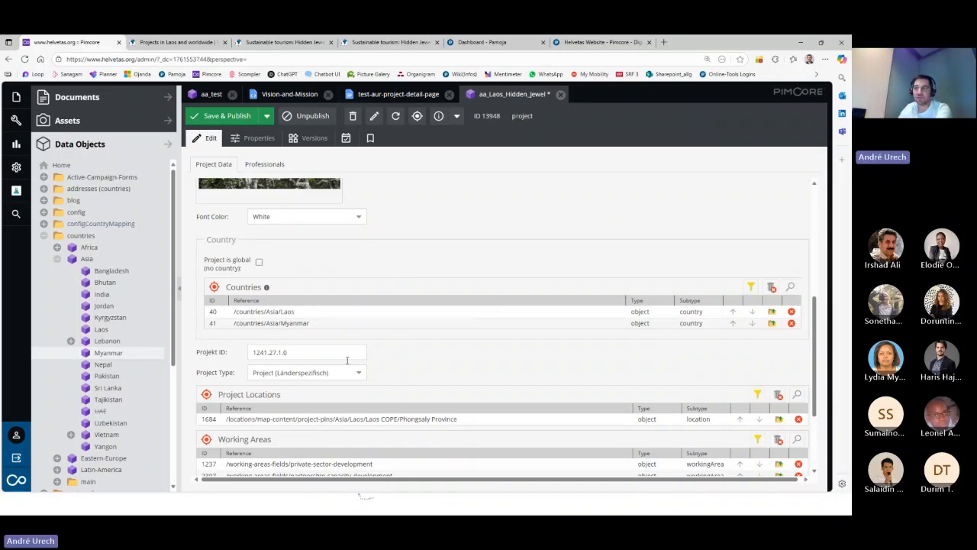
- Open the Laos country object from the project's Countries list despite its lock and display its English data
{"action": "right_click", "coordinate": [244, 313]}
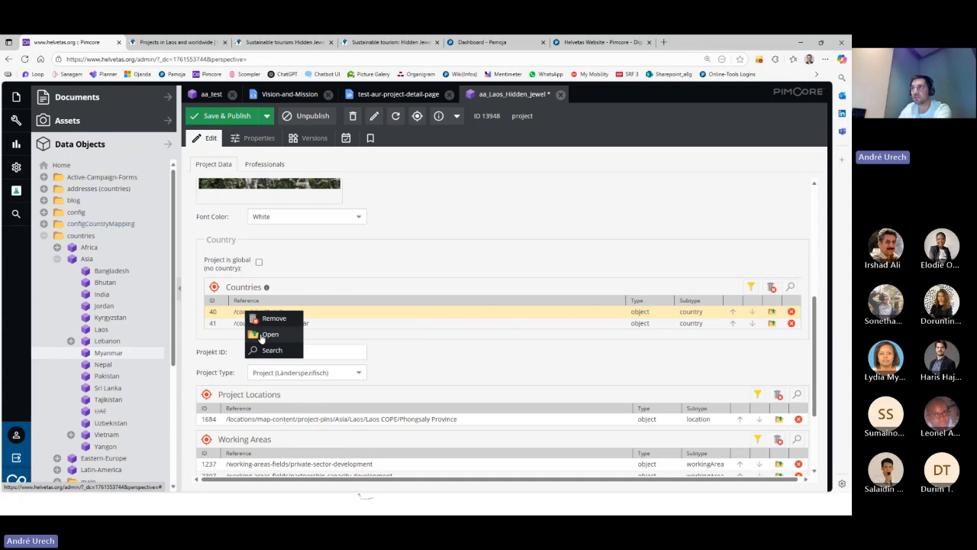
{"action": "left_click", "coordinate": [261, 335]}
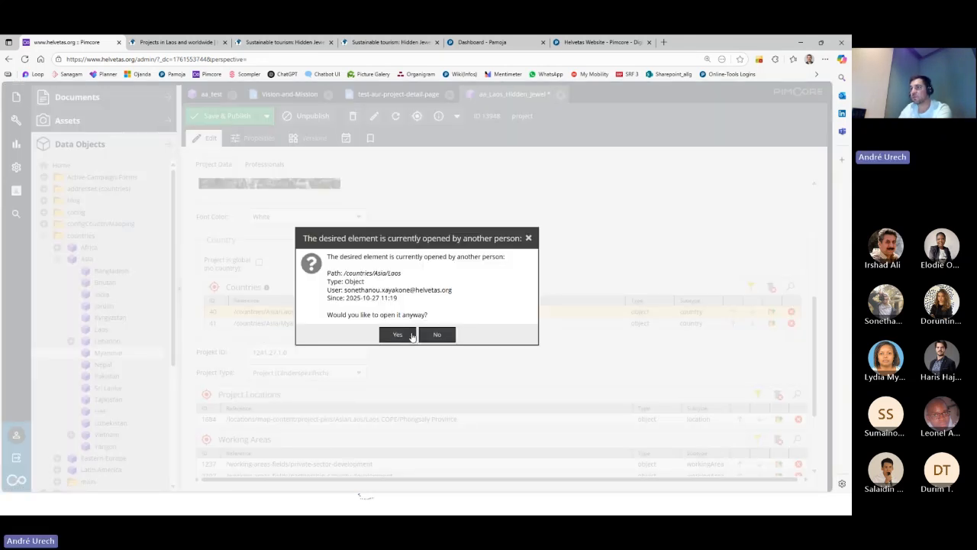
{"action": "left_click", "coordinate": [398, 335]}
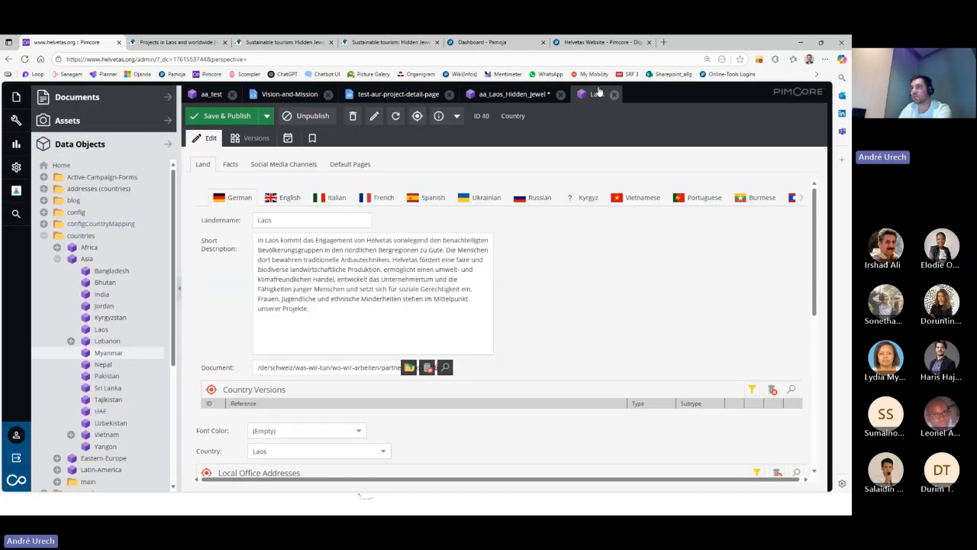
{"action": "left_click", "coordinate": [290, 199]}
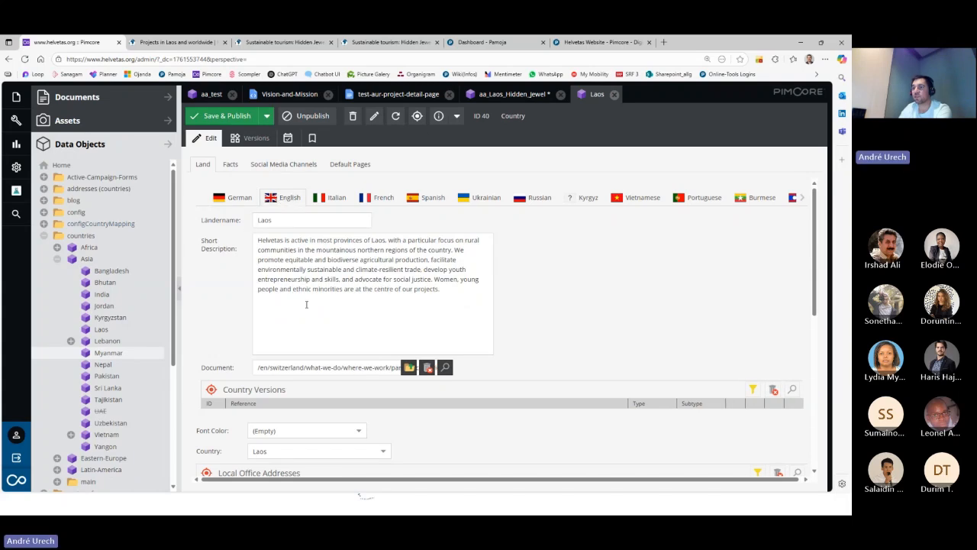
- Review the Laos country object's description, images and coordinates, locate it in the object tree and close it
{"action": "scroll", "coordinate": [306, 305], "scroll_direction": "down", "scroll_amount": 5}
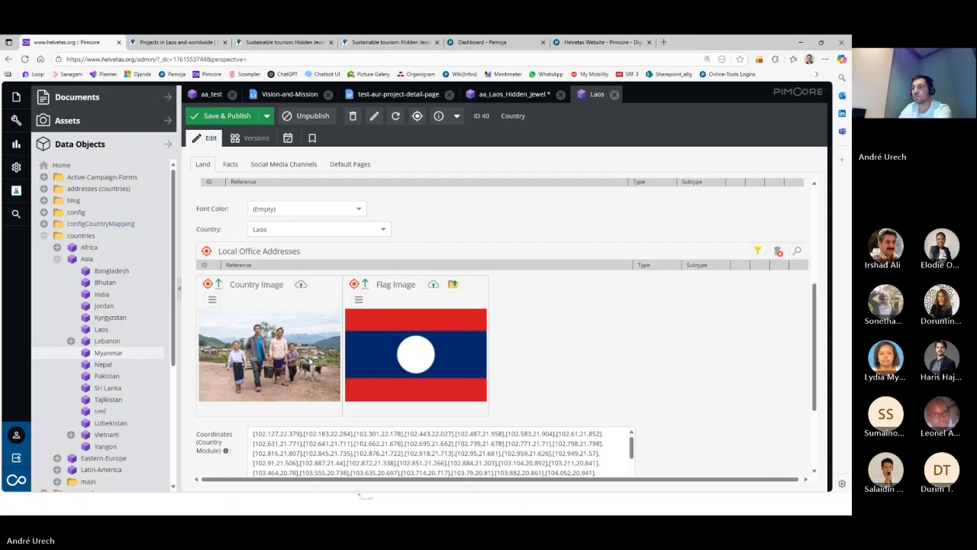
{"action": "scroll", "coordinate": [209, 394], "scroll_direction": "down", "scroll_amount": 5}
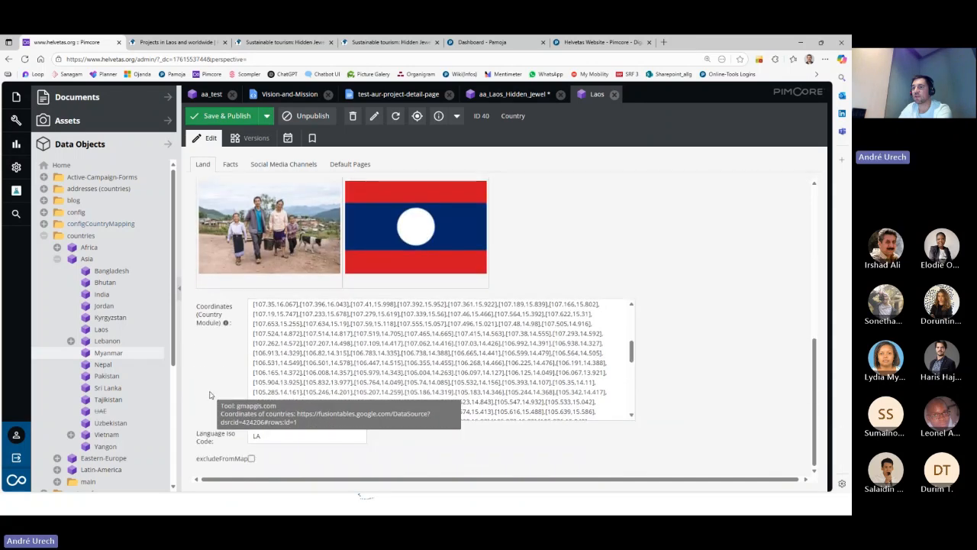
{"action": "scroll", "coordinate": [210, 394], "scroll_direction": "up", "scroll_amount": 10}
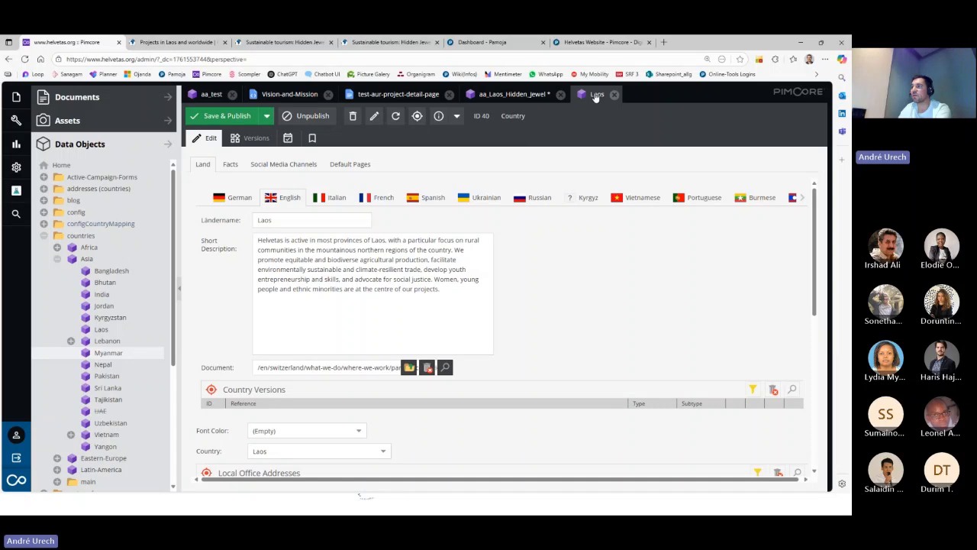
{"action": "left_click", "coordinate": [417, 117]}
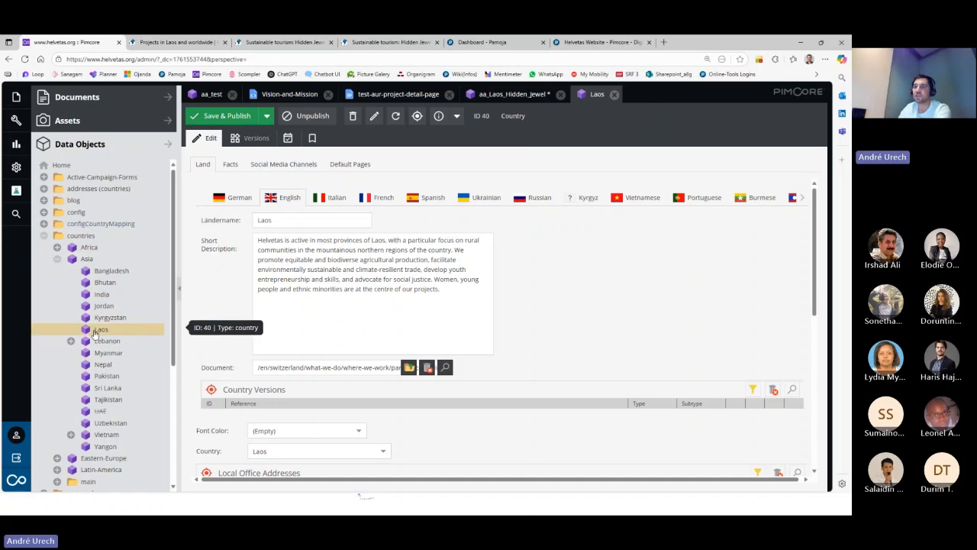
{"action": "left_click", "coordinate": [616, 95]}
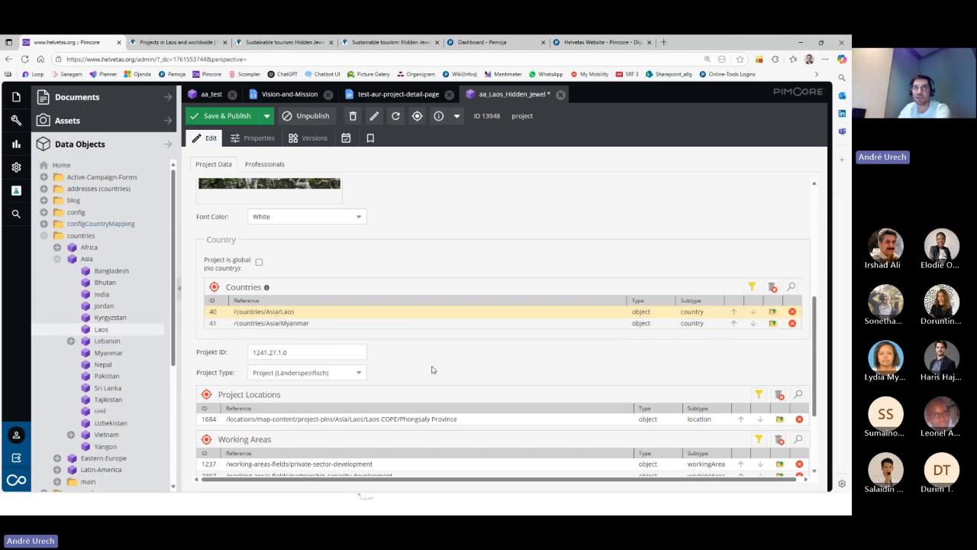
- Inspect the project's Projekt ID field and the available Project Type options
{"action": "scroll", "coordinate": [429, 372], "scroll_direction": "down", "scroll_amount": 1}
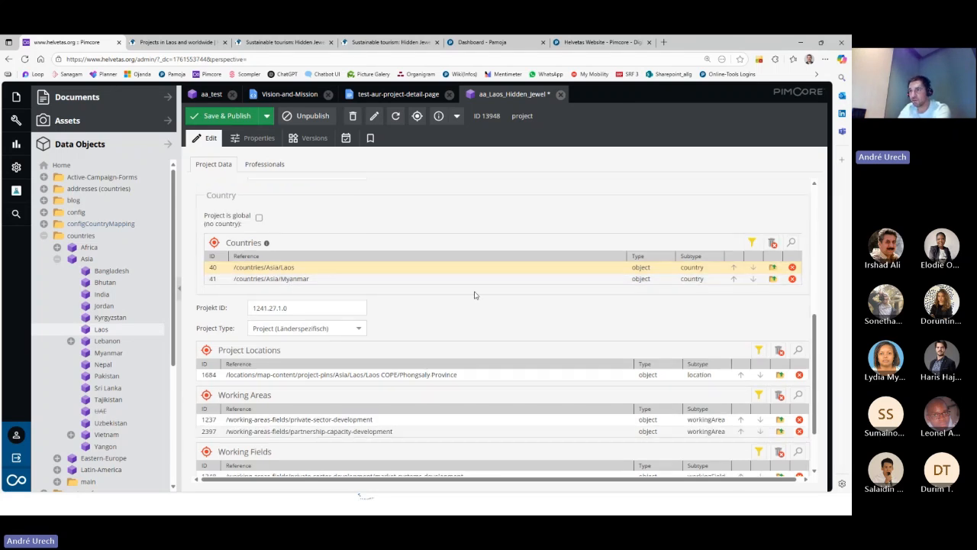
{"action": "left_click", "coordinate": [300, 306]}
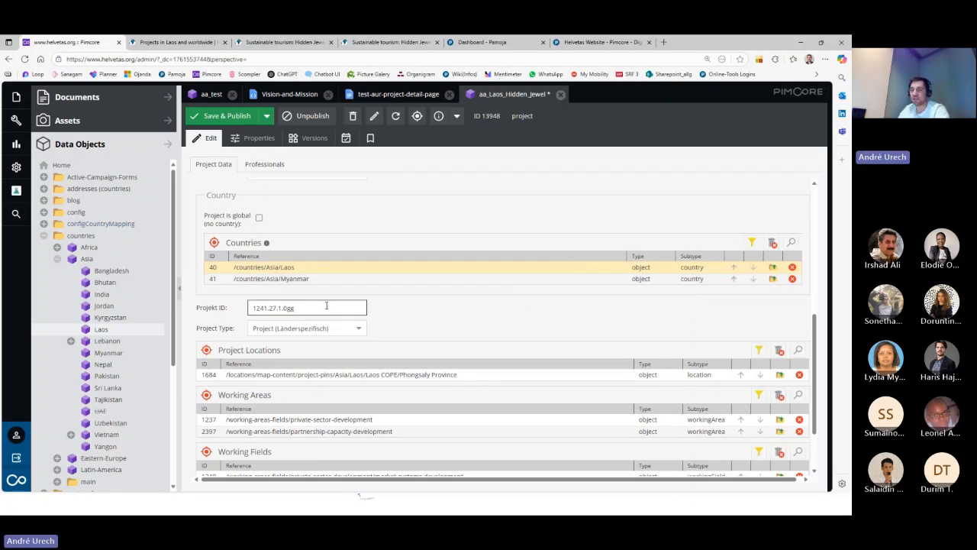
{"action": "type", "text": "0"}
{"action": "left_click", "coordinate": [357, 330]}
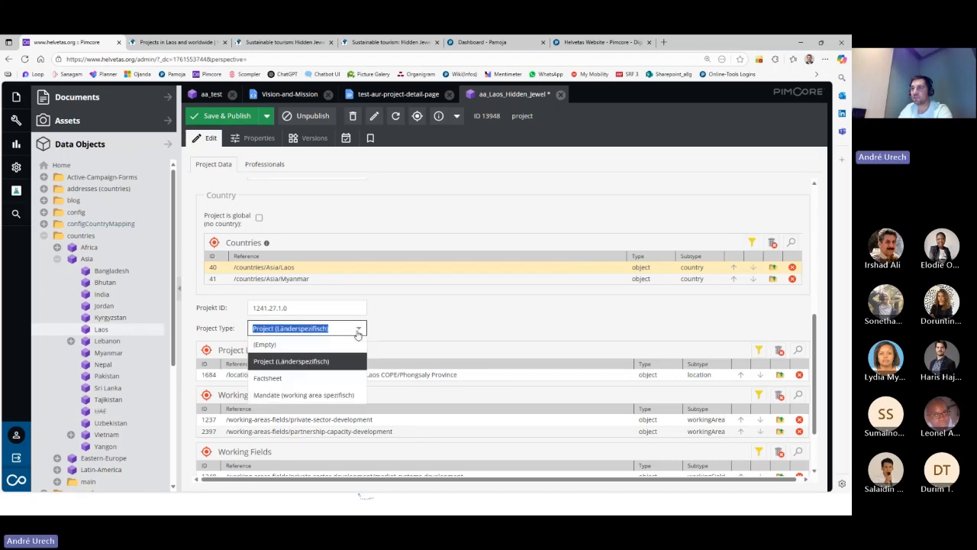
{"action": "left_click", "coordinate": [441, 330]}
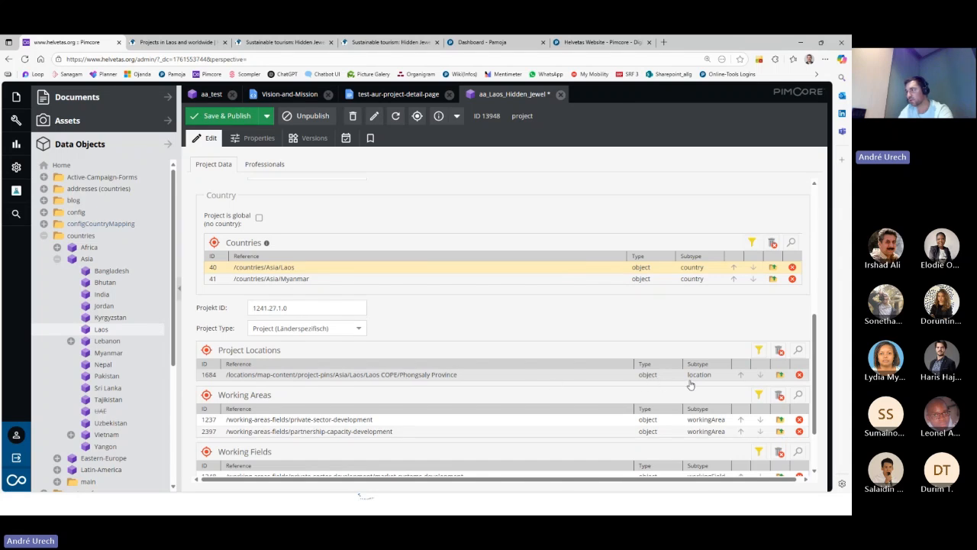
- Open the Phongsaly Province location from the project's Project Locations list and locate it in the object tree
{"action": "left_click", "coordinate": [43, 235]}
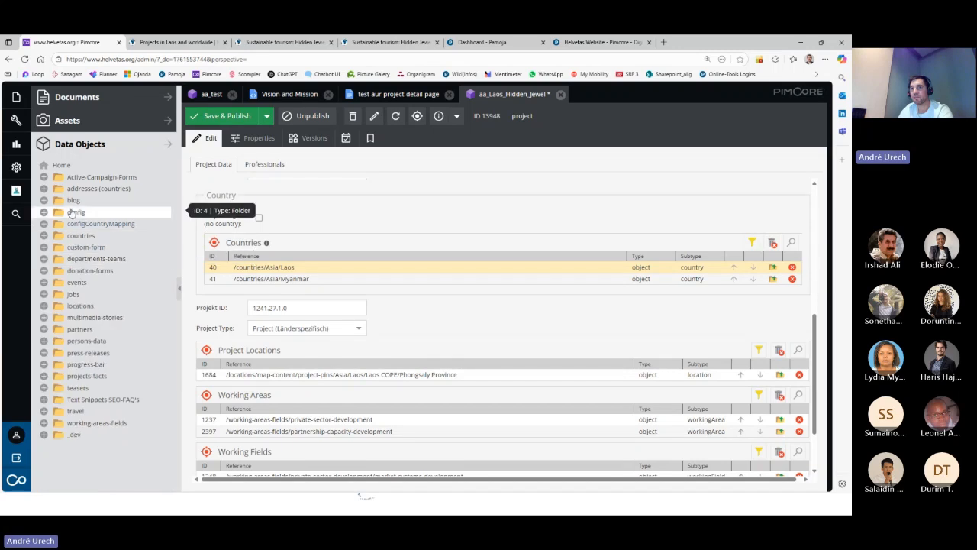
{"action": "right_click", "coordinate": [390, 374]}
{"action": "left_click", "coordinate": [416, 399]}
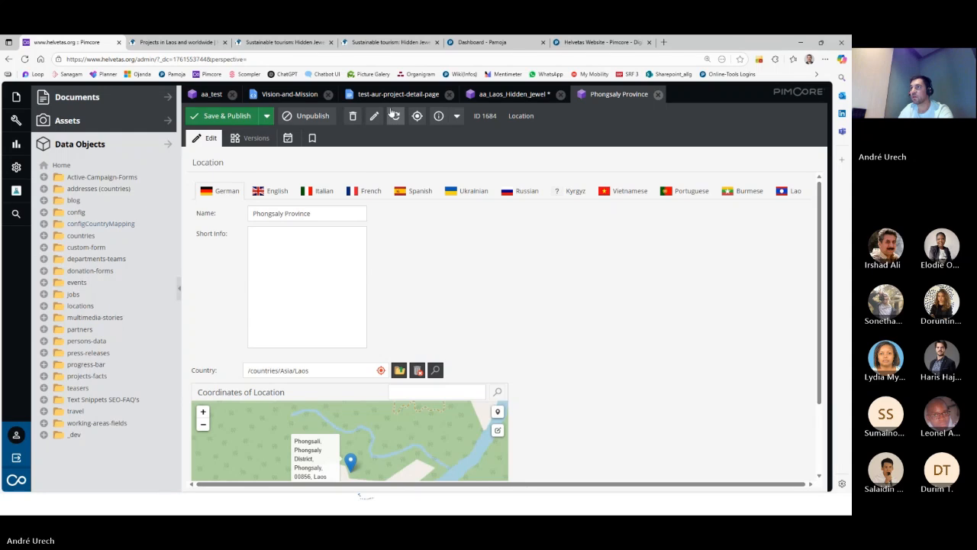
{"action": "left_click", "coordinate": [416, 116]}
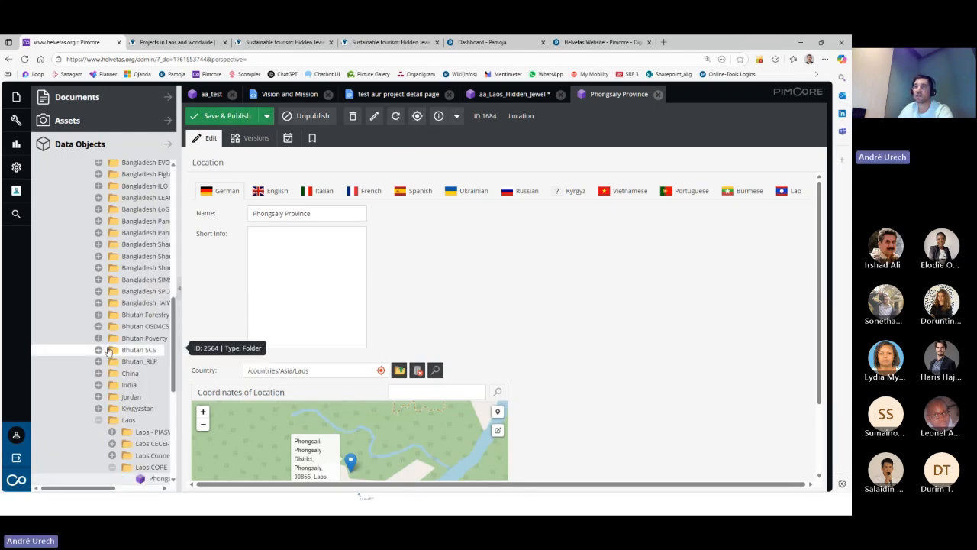
- Examine the project-pins folder structure around Laos COPE and display the Phongsaly Province location's English data
{"action": "scroll", "coordinate": [76, 277], "scroll_direction": "up", "scroll_amount": 5}
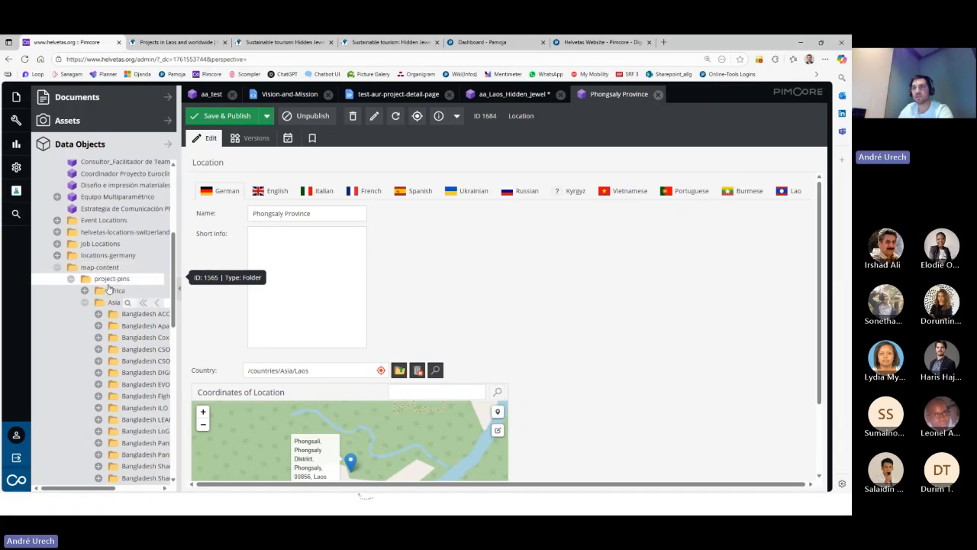
{"action": "scroll", "coordinate": [114, 321], "scroll_direction": "down", "scroll_amount": 5}
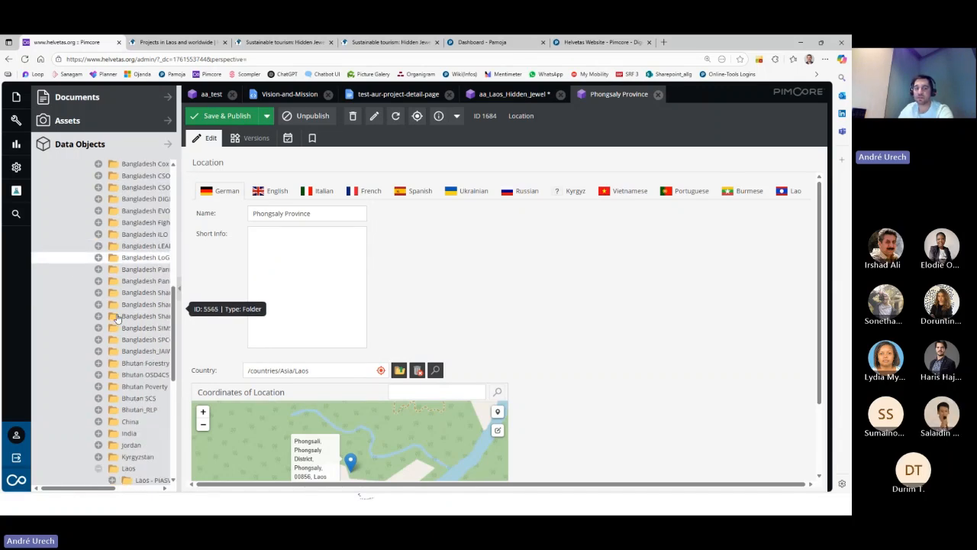
{"action": "scroll", "coordinate": [126, 342], "scroll_direction": "down", "scroll_amount": 2}
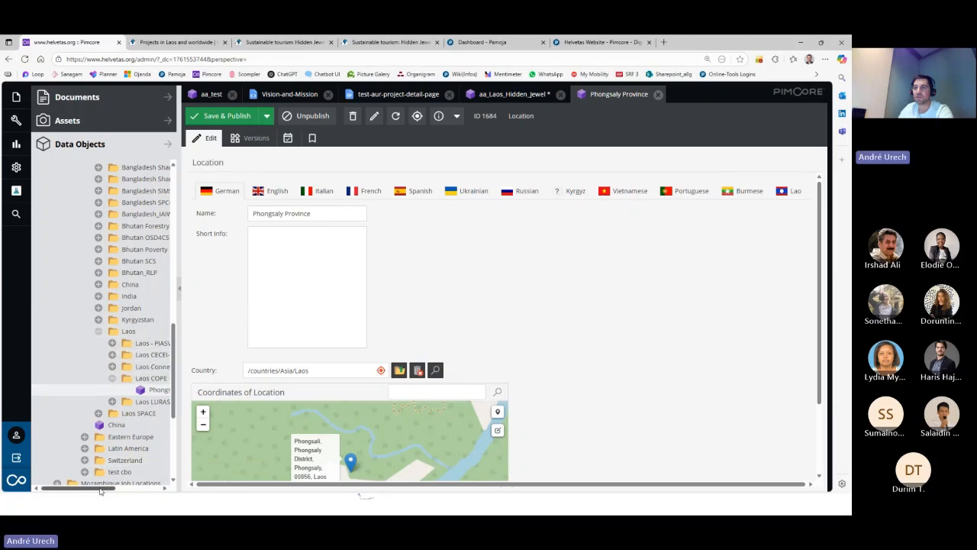
{"action": "left_click_drag", "start_coordinate": [102, 489], "coordinate": [117, 490]}
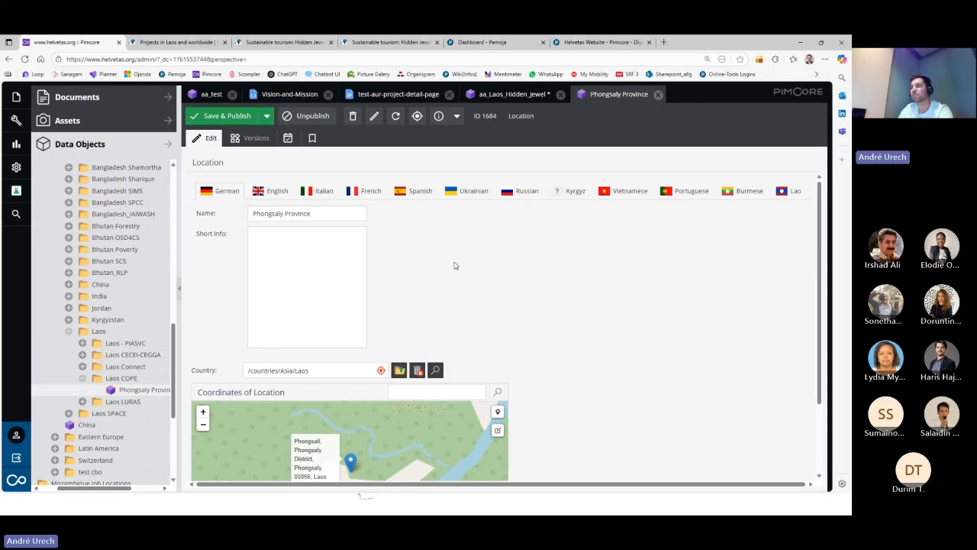
{"action": "left_click", "coordinate": [273, 192]}
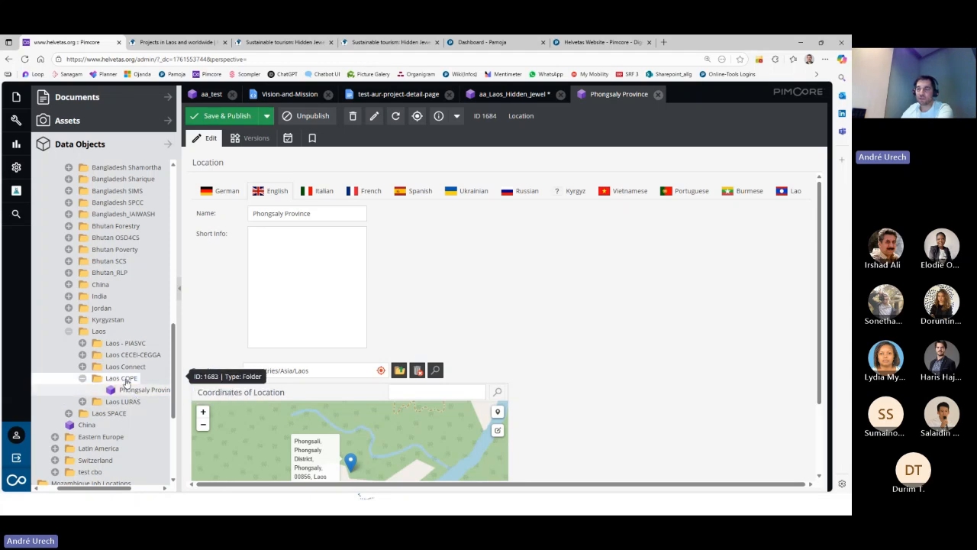
- Review the object types that can be added inside the Laos COPE folder
{"action": "right_click", "coordinate": [126, 382]}
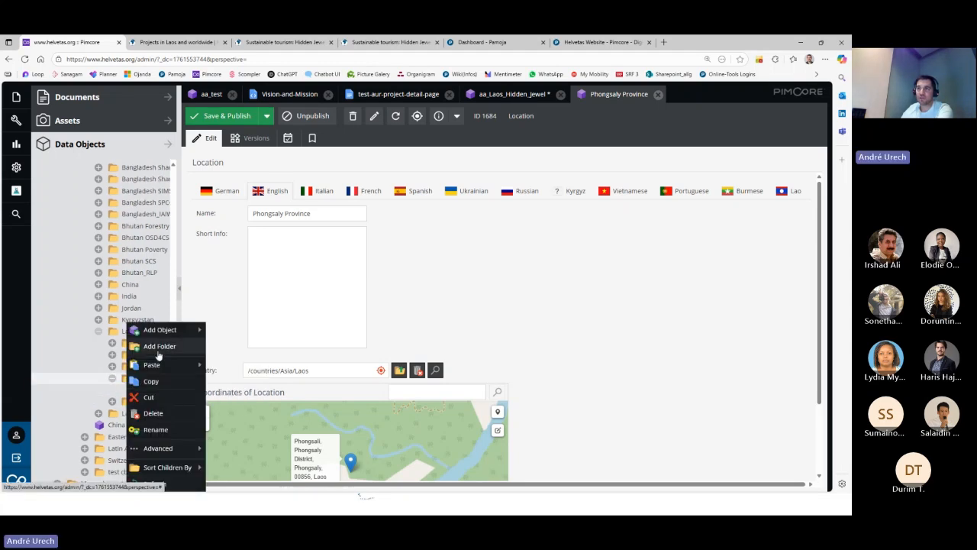
{"action": "mouse_move", "coordinate": [166, 336]}
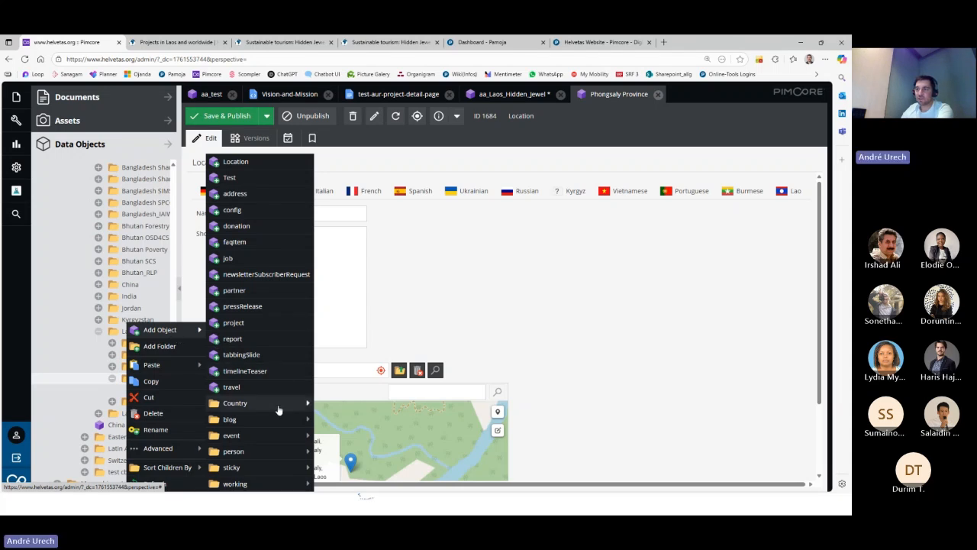
{"action": "mouse_move", "coordinate": [276, 413]}
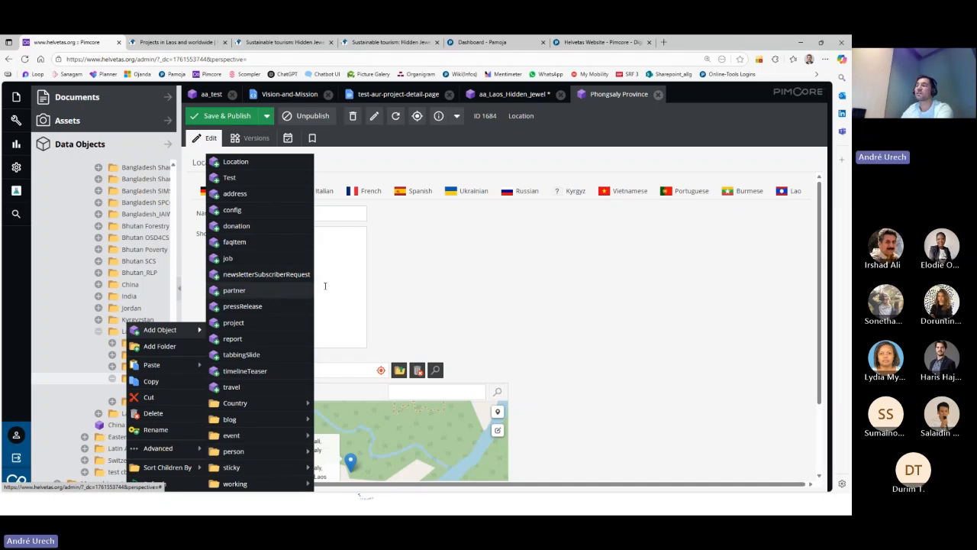
{"action": "left_click", "coordinate": [477, 281]}
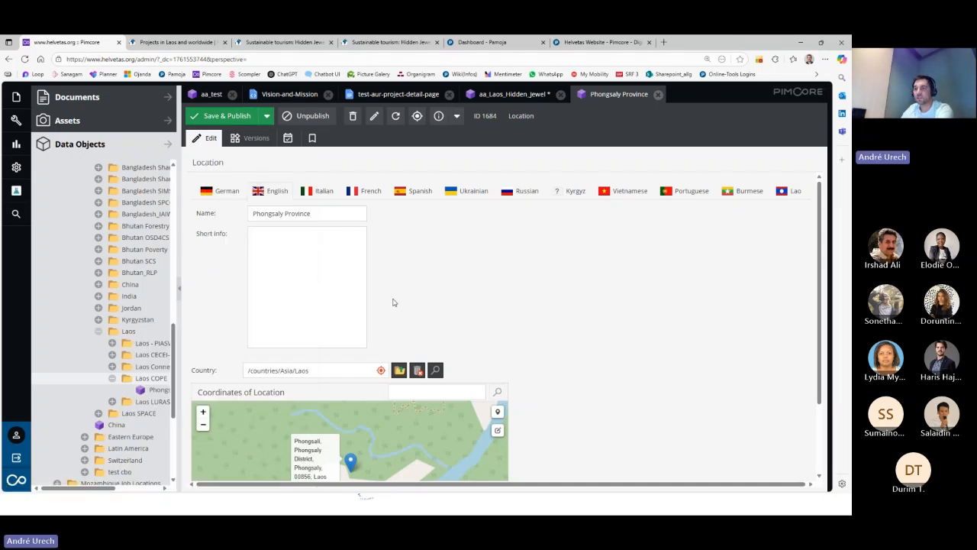
{"action": "left_click_drag", "start_coordinate": [106, 489], "coordinate": [132, 493]}
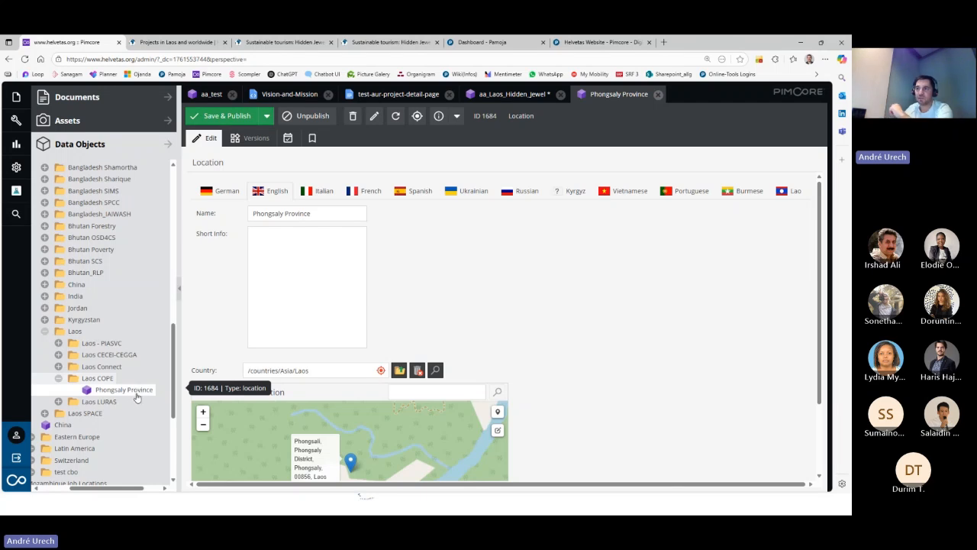
- Add a Location object named test in the Laos COPE folder and set its English name to test
{"action": "right_click", "coordinate": [112, 378]}
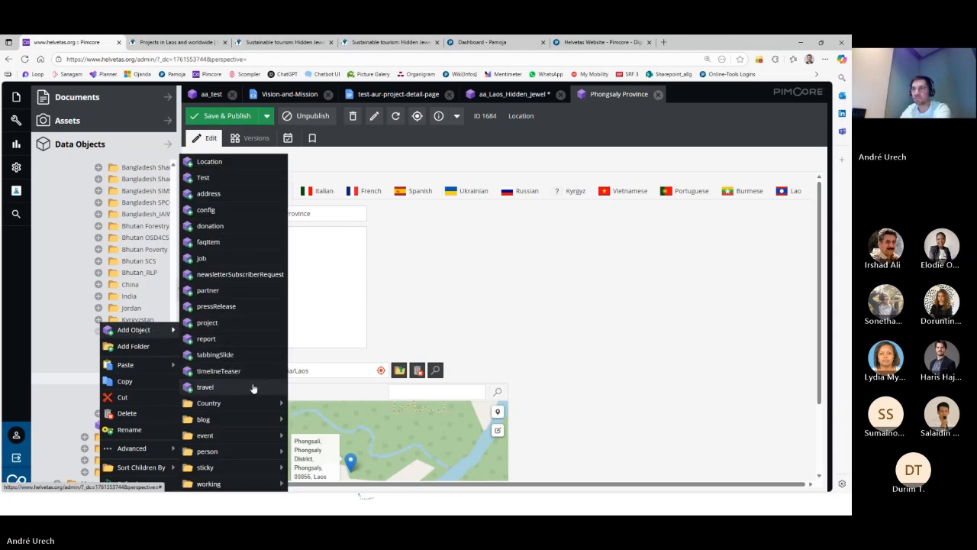
{"action": "left_click", "coordinate": [211, 163]}
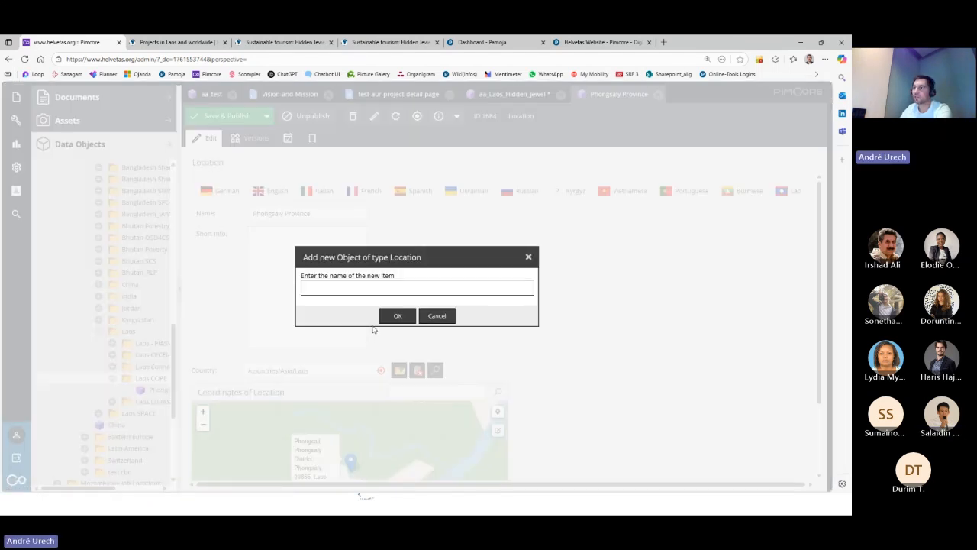
{"action": "type", "text": "test"}
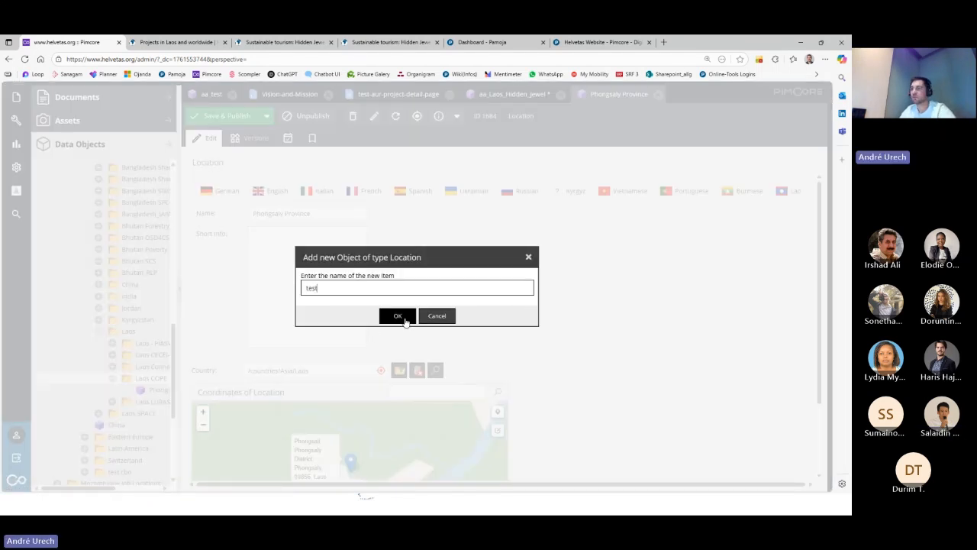
{"action": "left_click", "coordinate": [397, 315]}
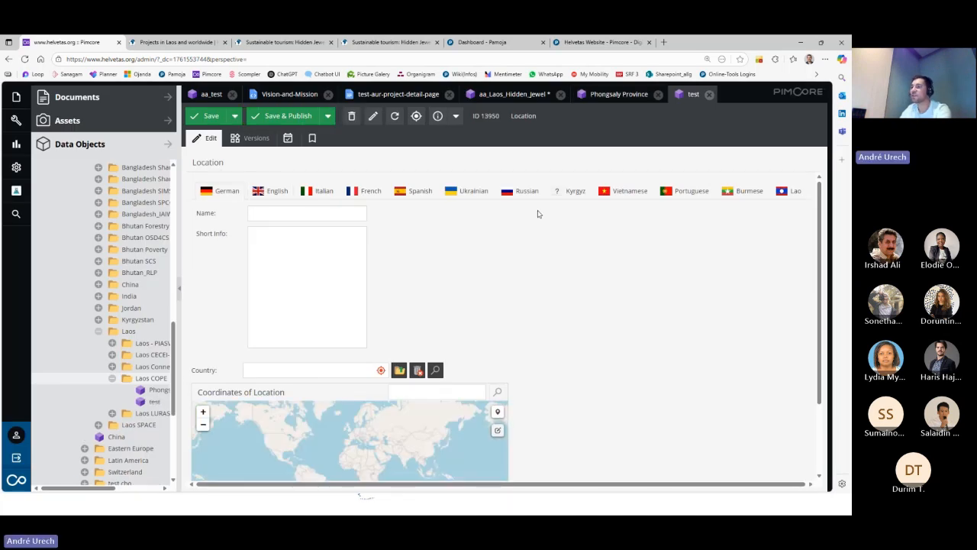
{"action": "left_click", "coordinate": [276, 212]}
{"action": "type", "text": "test"}
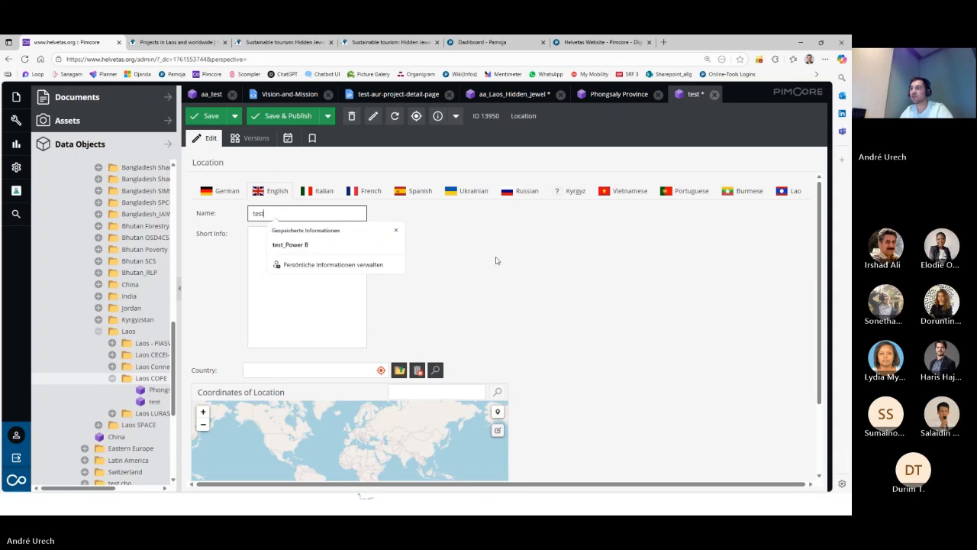
- Assign the Laos object from the Asia countries as the test location's country
{"action": "left_click", "coordinate": [283, 390]}
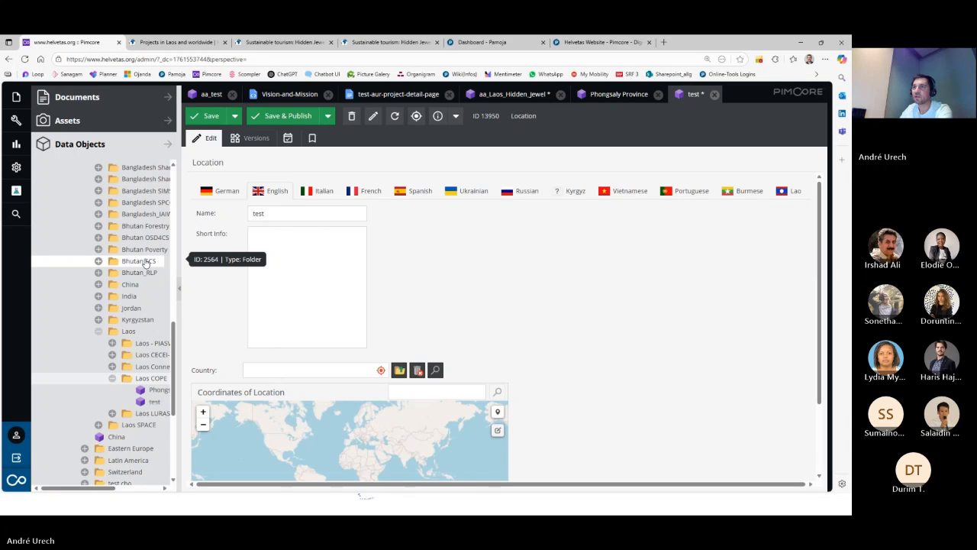
{"action": "scroll", "coordinate": [153, 282], "scroll_direction": "up", "scroll_amount": 1}
{"action": "scroll", "coordinate": [115, 306], "scroll_direction": "up", "scroll_amount": 15}
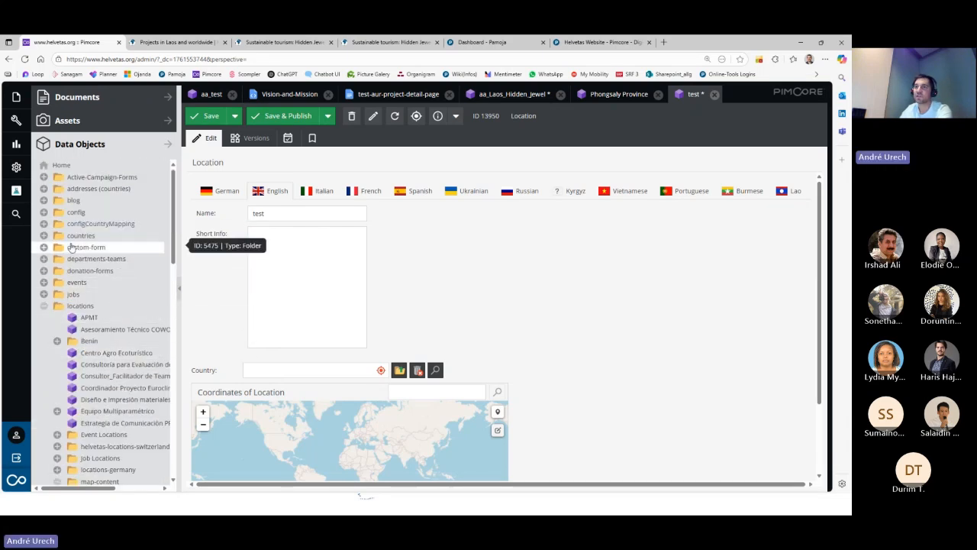
{"action": "left_click", "coordinate": [43, 235]}
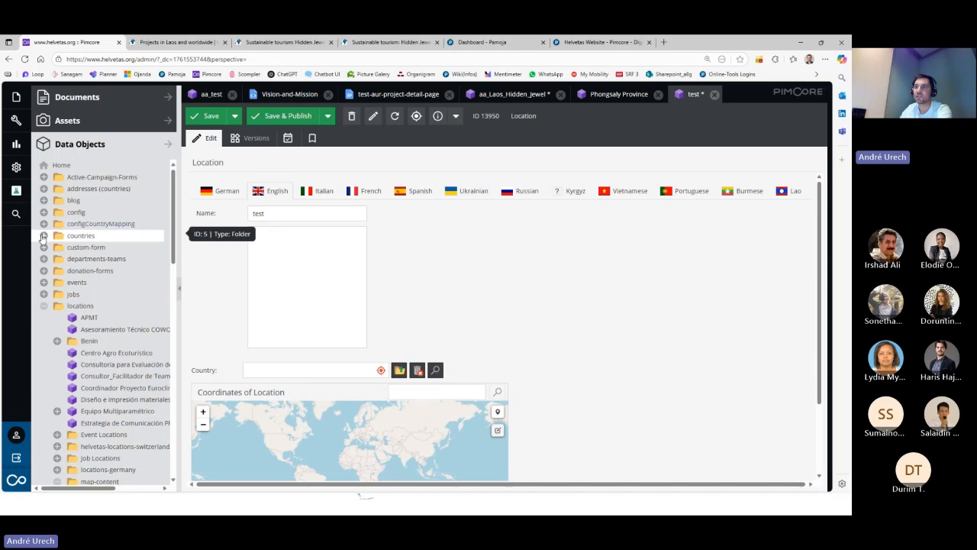
{"action": "left_click_drag", "start_coordinate": [98, 335], "coordinate": [280, 367]}
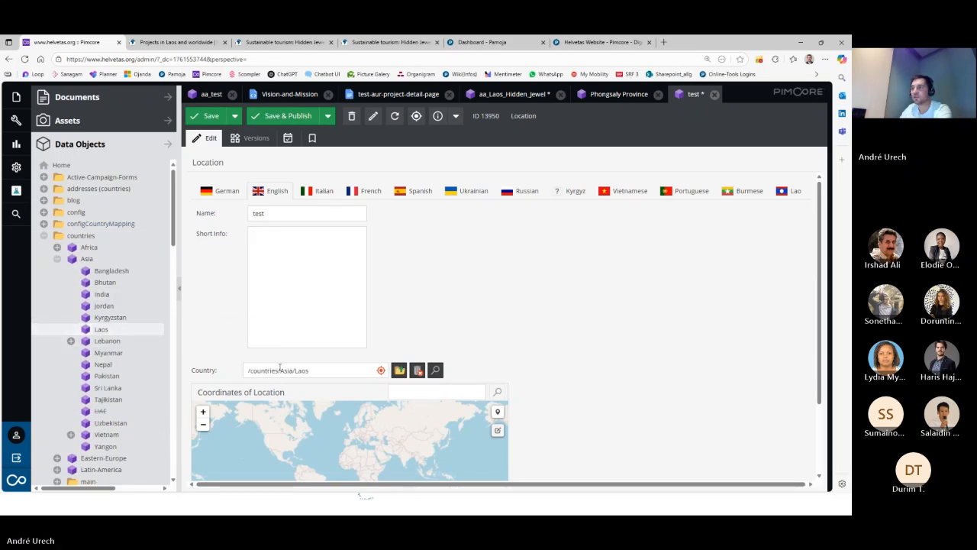
- Inspect the test location's coordinates map, compare it with the Phongsaly Province map pin, and close the Phongsaly Province location
{"action": "left_click", "coordinate": [435, 390]}
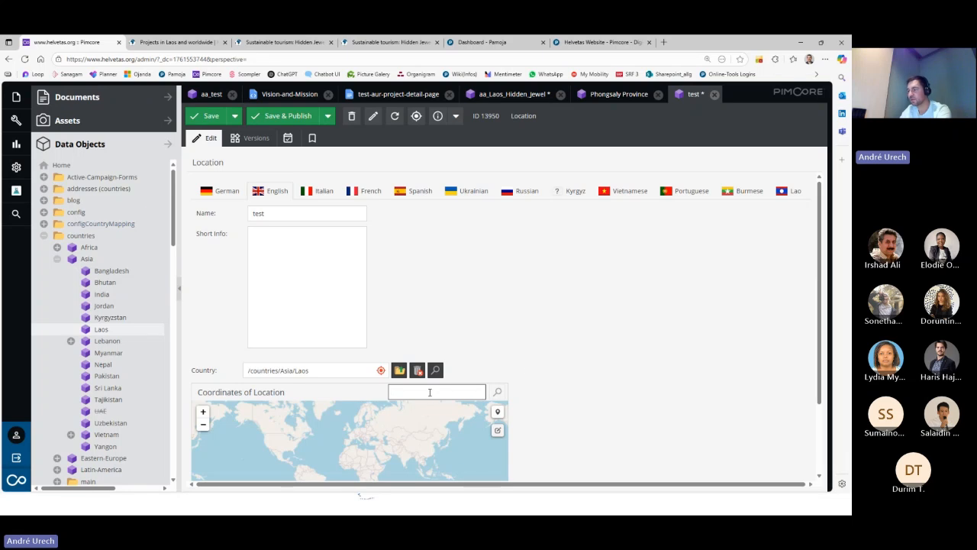
{"action": "scroll", "coordinate": [530, 370], "scroll_direction": "down", "scroll_amount": 2}
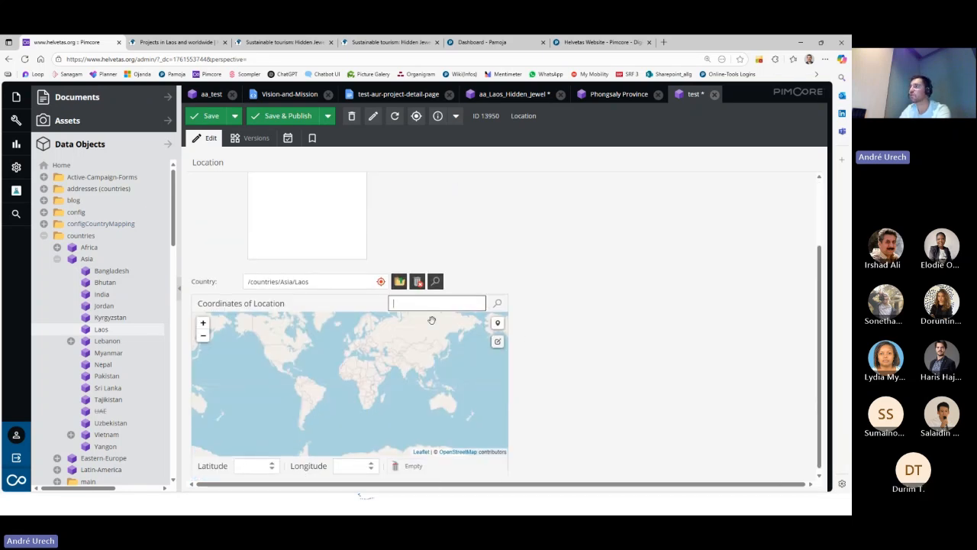
{"action": "left_click", "coordinate": [584, 97]}
{"action": "scroll", "coordinate": [615, 214], "scroll_direction": "down", "scroll_amount": 2}
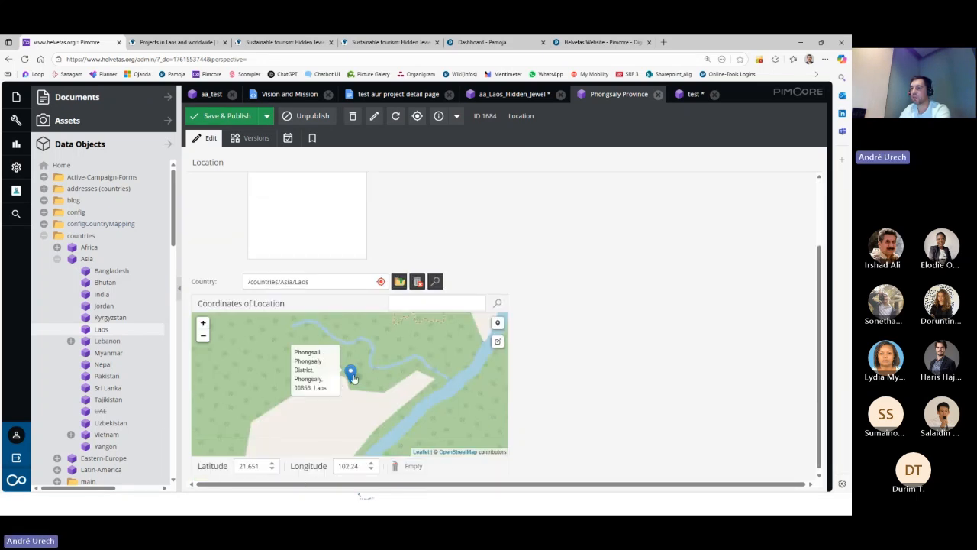
{"action": "scroll", "coordinate": [585, 395], "scroll_direction": "up", "scroll_amount": 2}
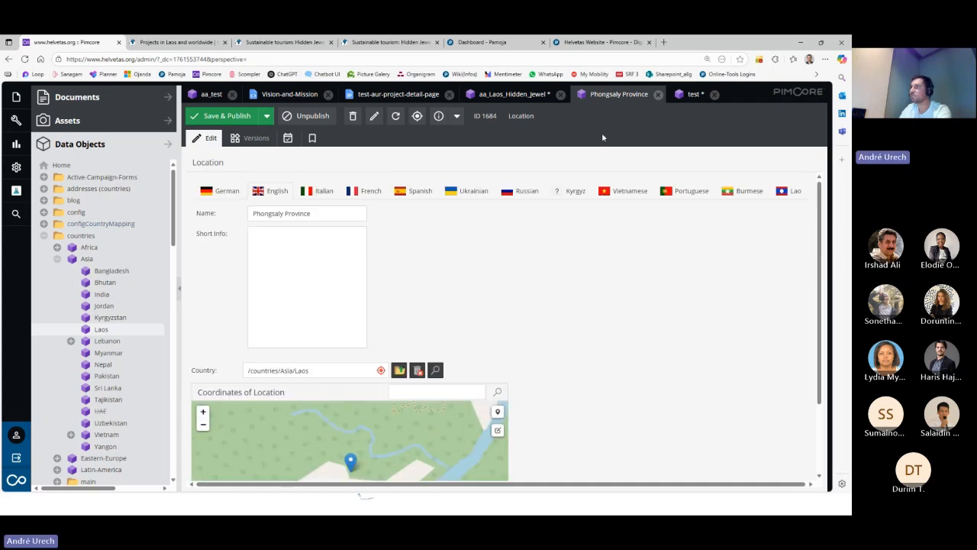
{"action": "left_click", "coordinate": [657, 94]}
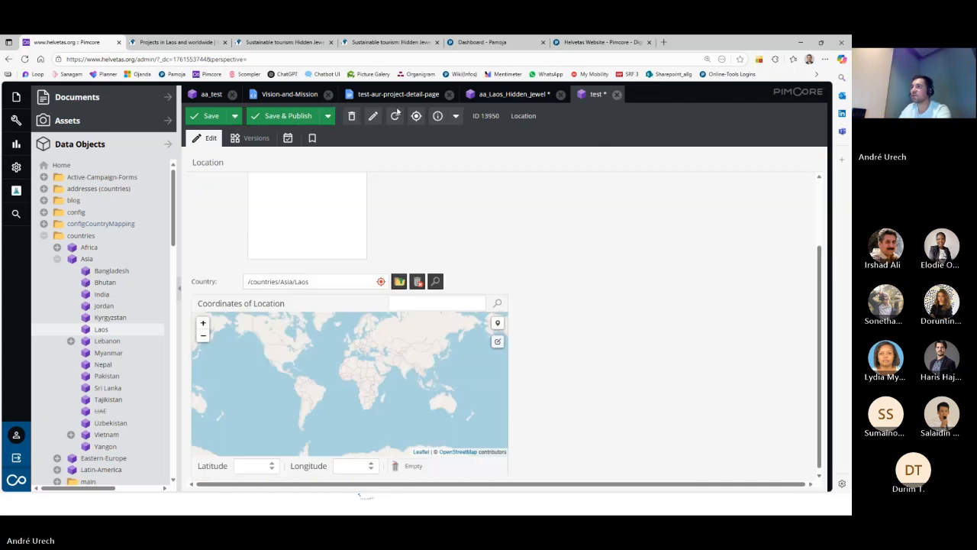
- Delete the test location object
{"action": "left_click", "coordinate": [352, 118]}
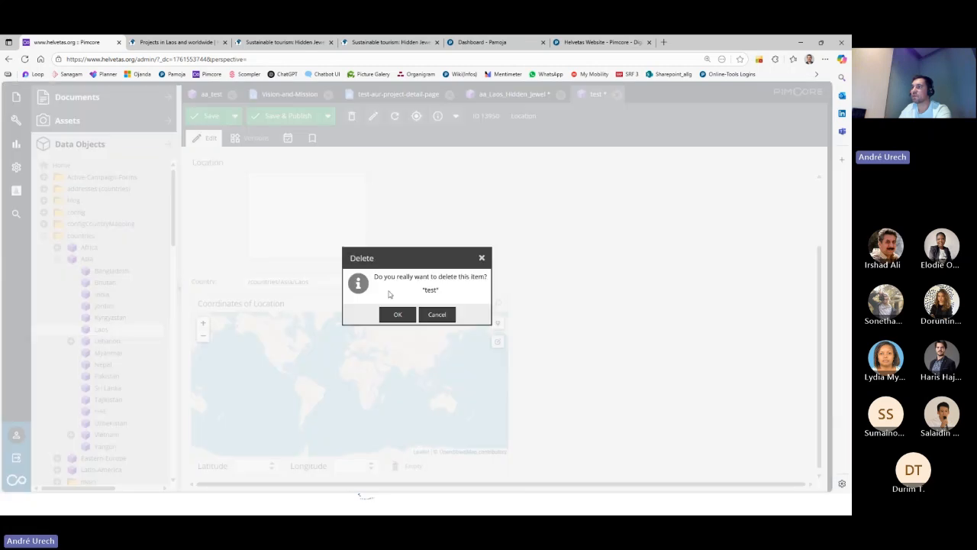
{"action": "left_click", "coordinate": [397, 315]}
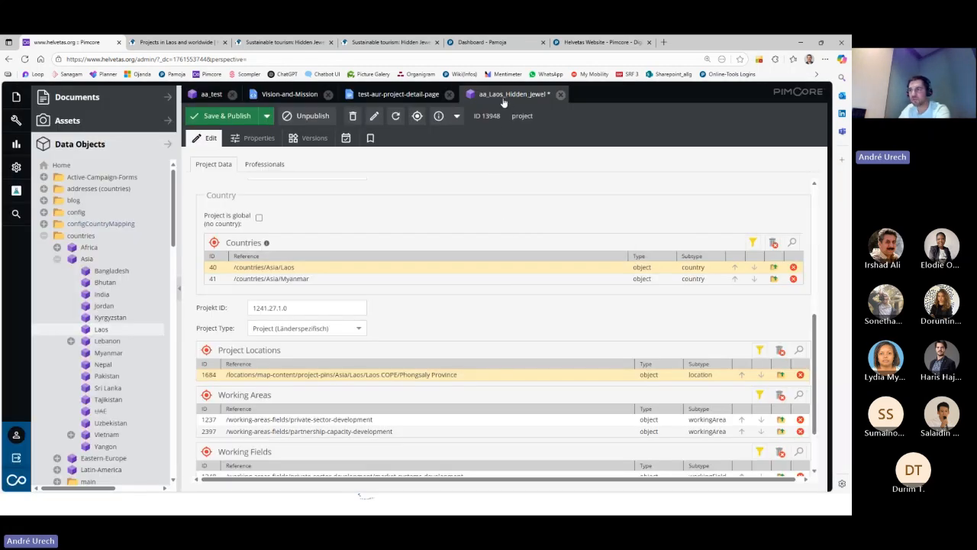
- Review the Laos Hidden Jewel project's working areas and fields, and collapse the countries and locations folders in the object tree
{"action": "scroll", "coordinate": [423, 299], "scroll_direction": "down", "scroll_amount": 2}
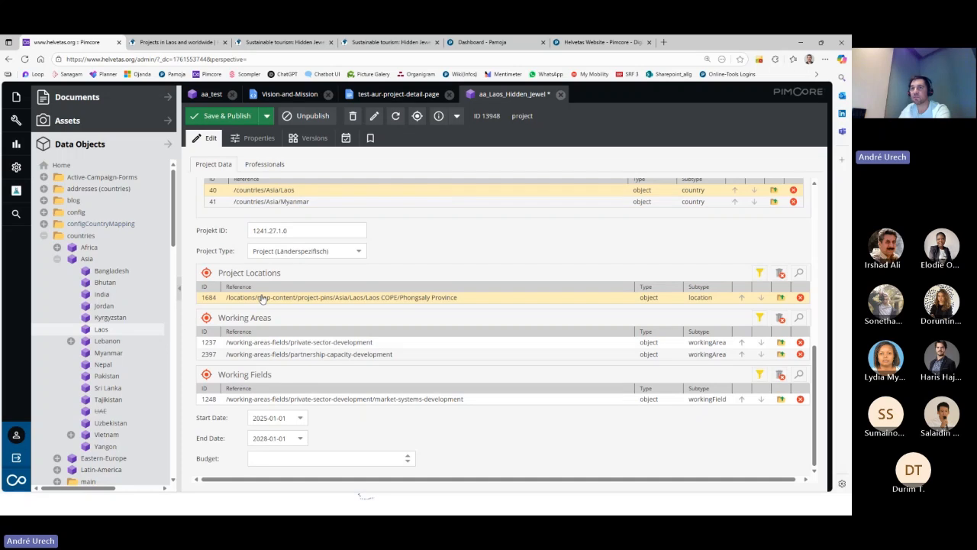
{"action": "left_click", "coordinate": [44, 235]}
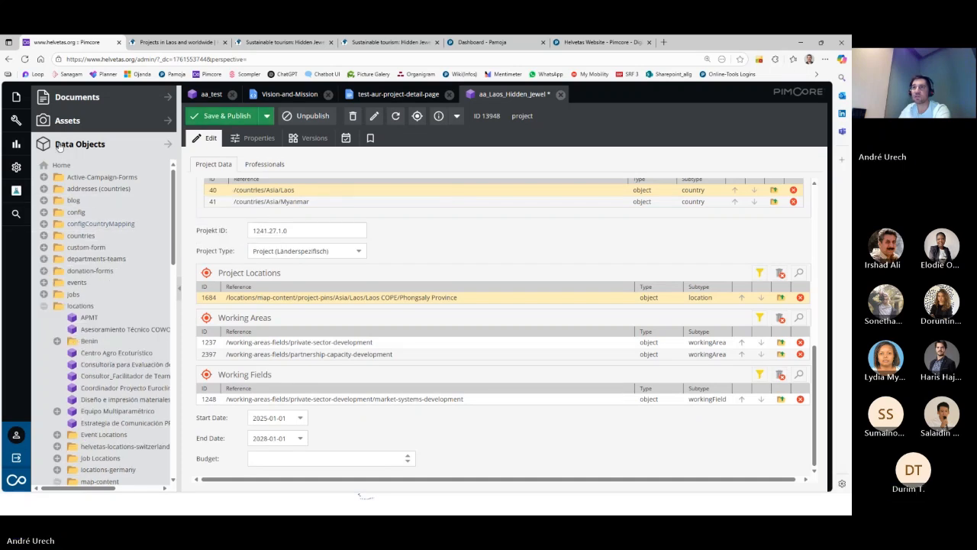
{"action": "left_click", "coordinate": [44, 306]}
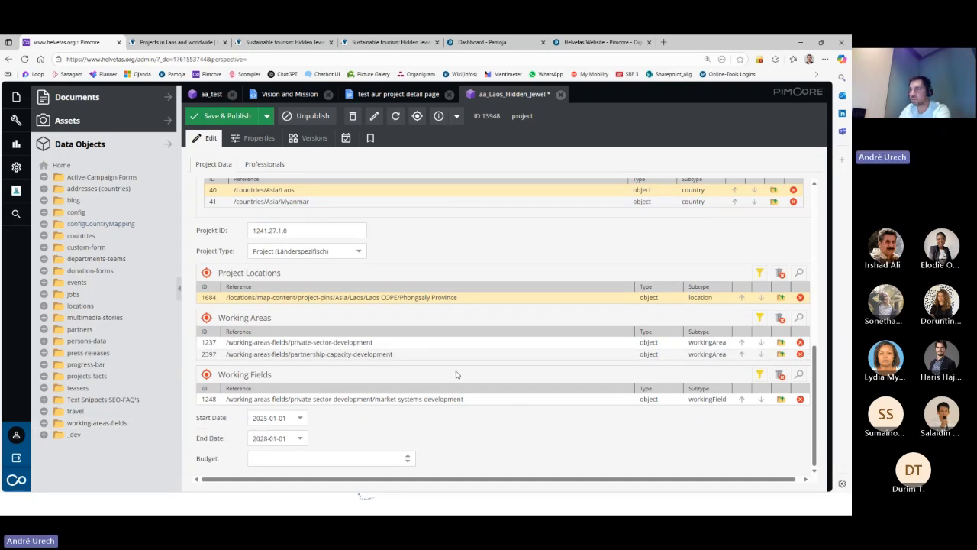
- View the private-sector-development working area from the project's Working Areas list, locate it in the object tree and close it
{"action": "right_click", "coordinate": [342, 346]}
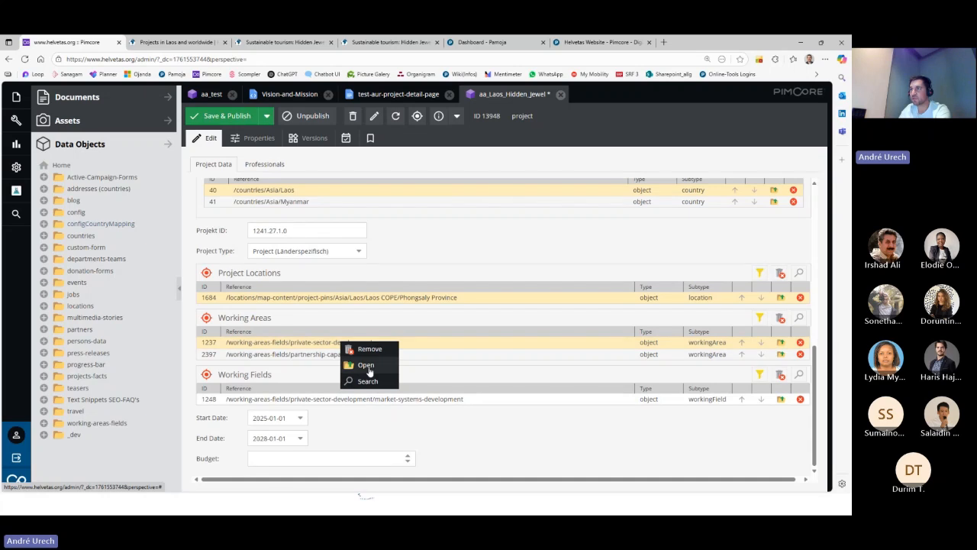
{"action": "left_click", "coordinate": [367, 368]}
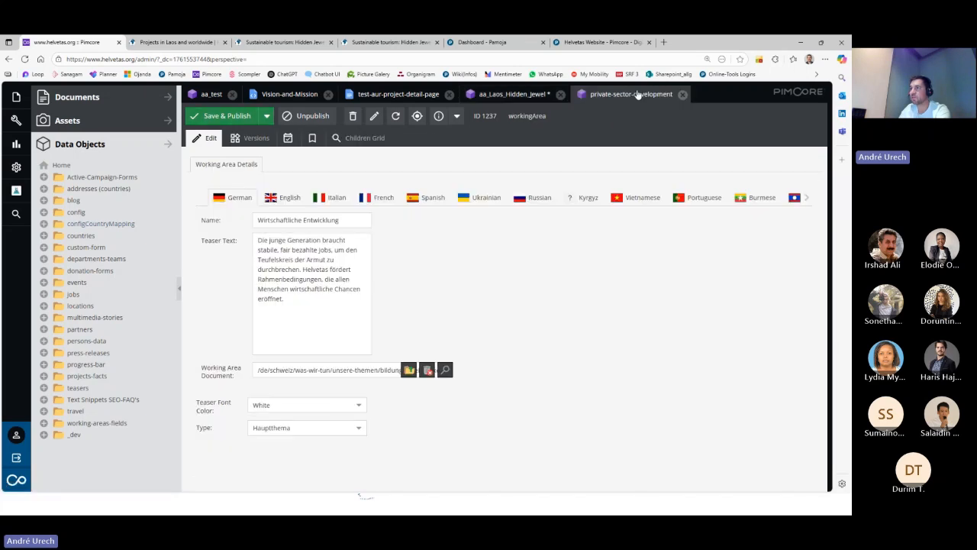
{"action": "left_click", "coordinate": [417, 116]}
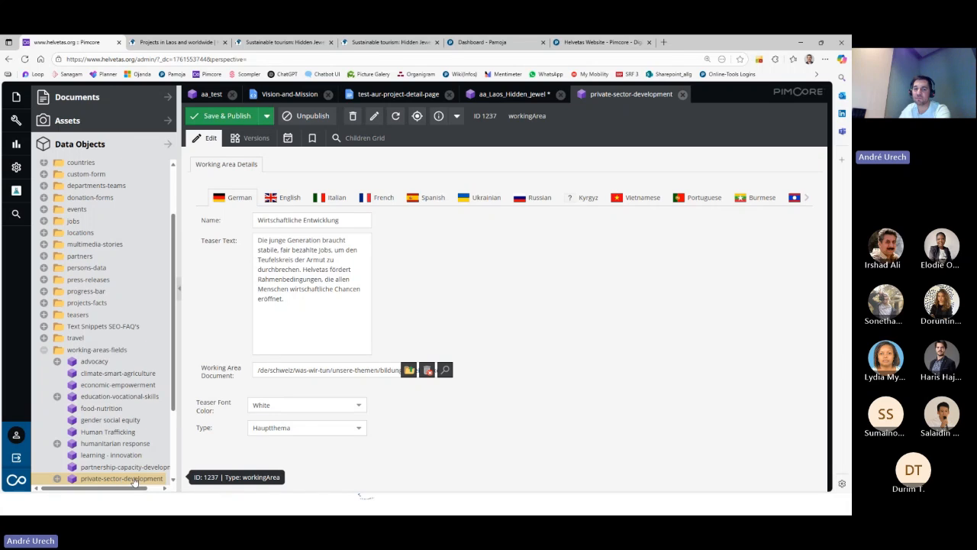
{"action": "left_click", "coordinate": [682, 94]}
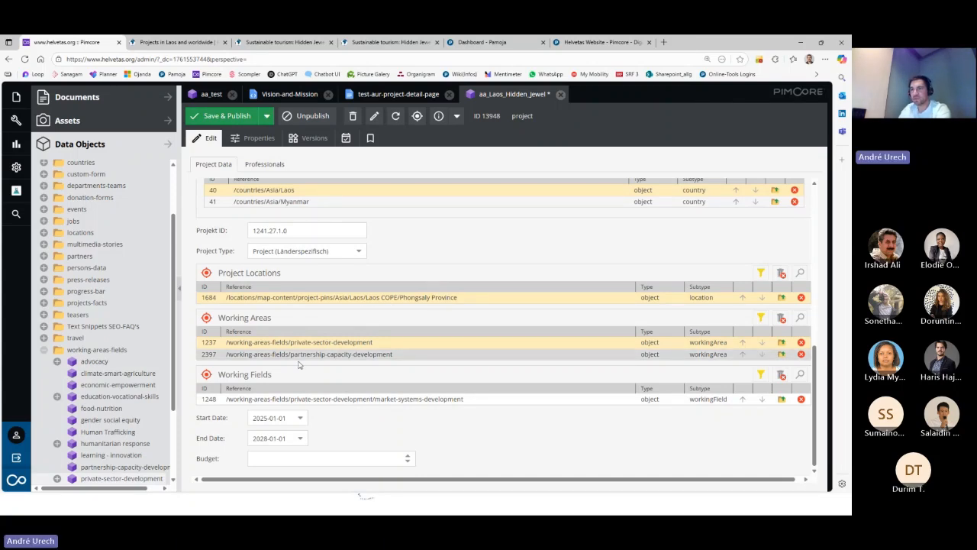
- Review the fields of the aa_test project object, from its working areas up to its project facts
{"action": "left_click", "coordinate": [210, 95]}
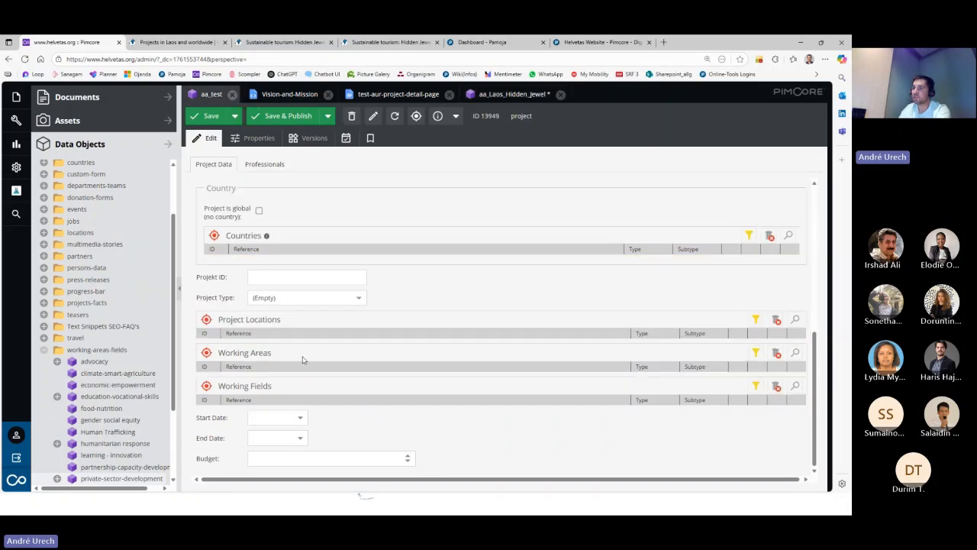
{"action": "scroll", "coordinate": [341, 342], "scroll_direction": "up", "scroll_amount": 1}
{"action": "scroll", "coordinate": [341, 342], "scroll_direction": "up", "scroll_amount": 2}
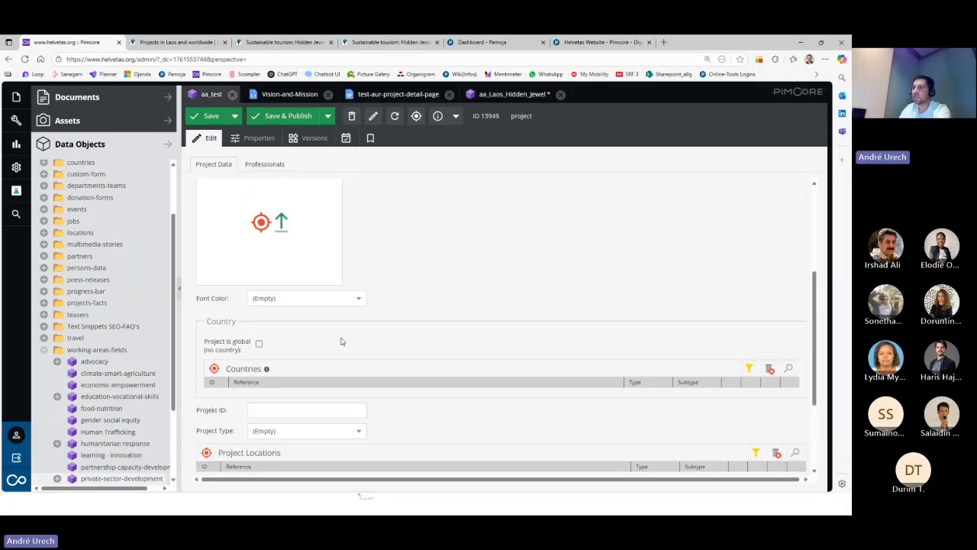
{"action": "scroll", "coordinate": [363, 340], "scroll_direction": "up", "scroll_amount": 1}
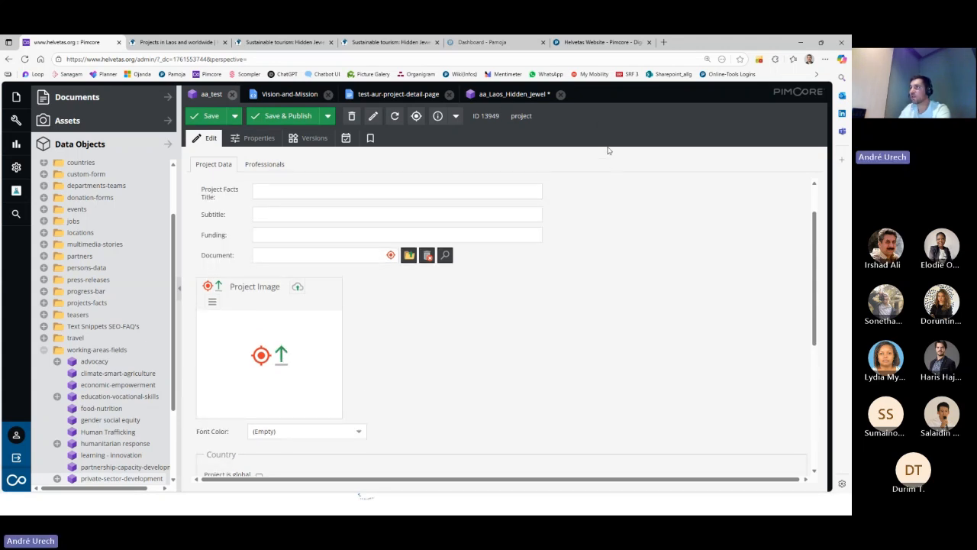
- Switch to the Pamoja Helvetas Website - Pimcore support page and read the location and project entries in the Data Objects list
{"action": "left_click", "coordinate": [588, 43]}
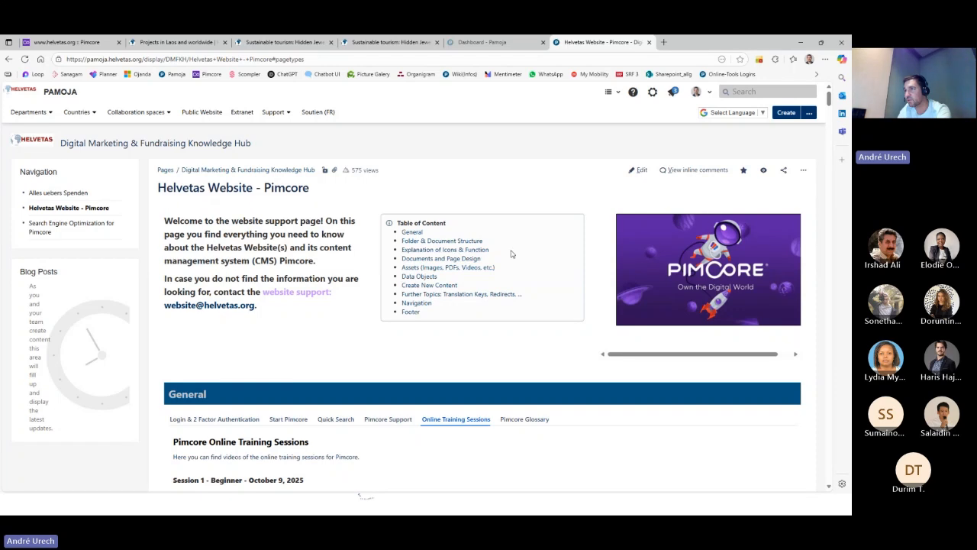
{"action": "left_click", "coordinate": [424, 277]}
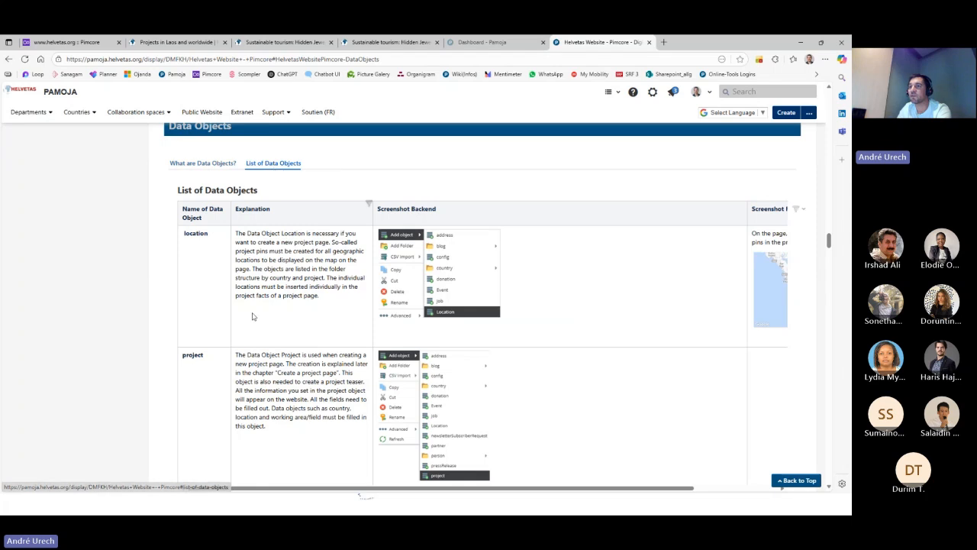
{"action": "scroll", "coordinate": [214, 271], "scroll_direction": "down", "scroll_amount": 3}
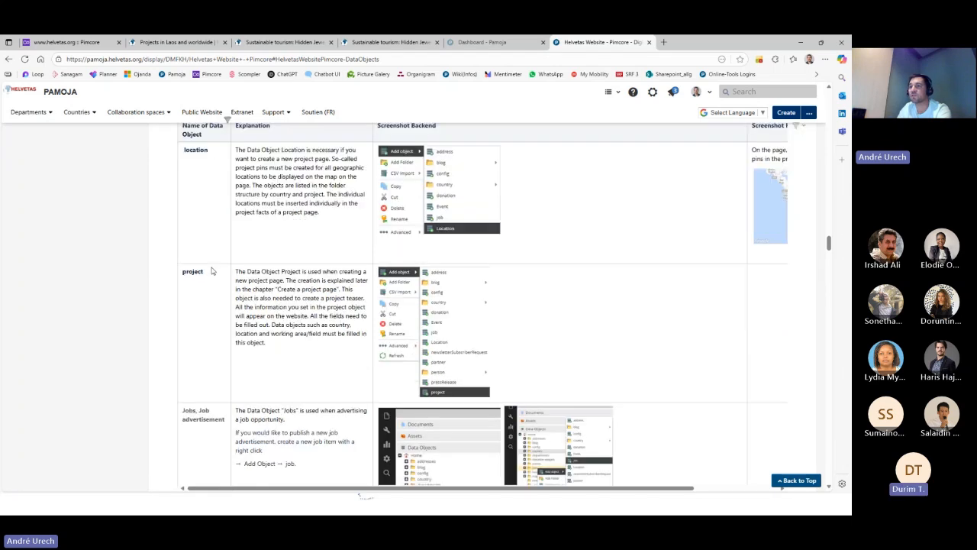
{"action": "scroll", "coordinate": [215, 271], "scroll_direction": "up", "scroll_amount": 2}
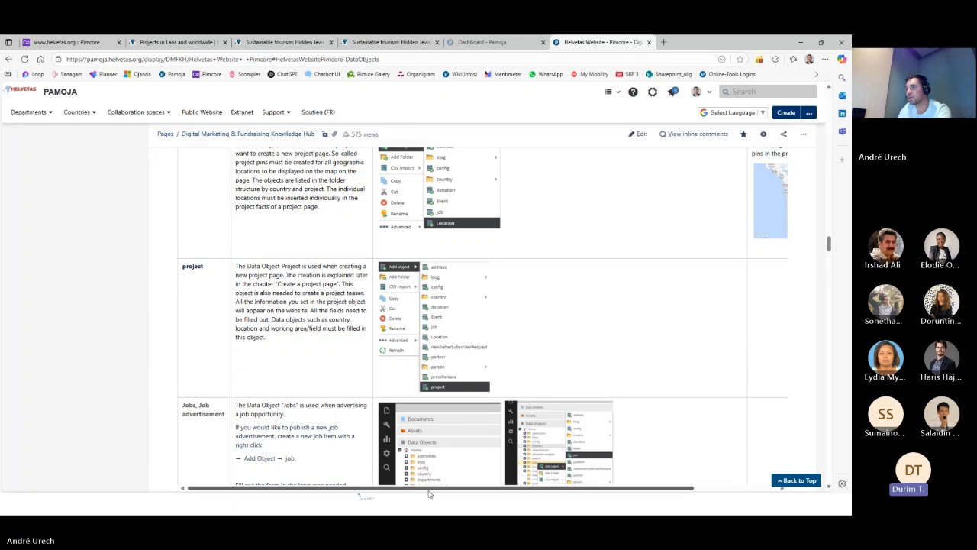
- Leave the Data Objects list and return to the table of contents at the start of the support page
{"action": "mouse_move", "coordinate": [429, 489]}
{"action": "left_mouse_down"}
{"action": "mouse_move", "coordinate": [527, 500]}
{"action": "mouse_move", "coordinate": [416, 496]}
{"action": "left_mouse_up"}
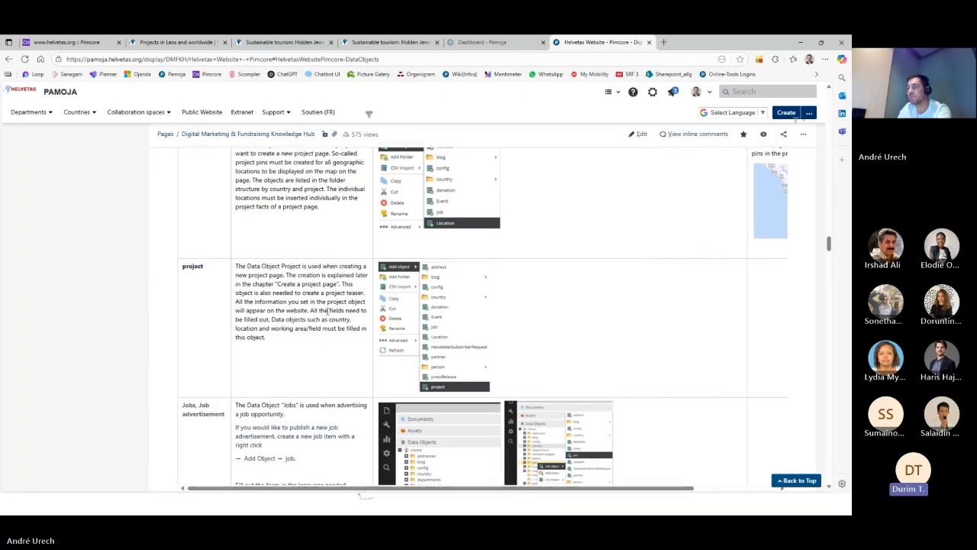
{"action": "scroll", "coordinate": [310, 307], "scroll_direction": "up", "scroll_amount": 3}
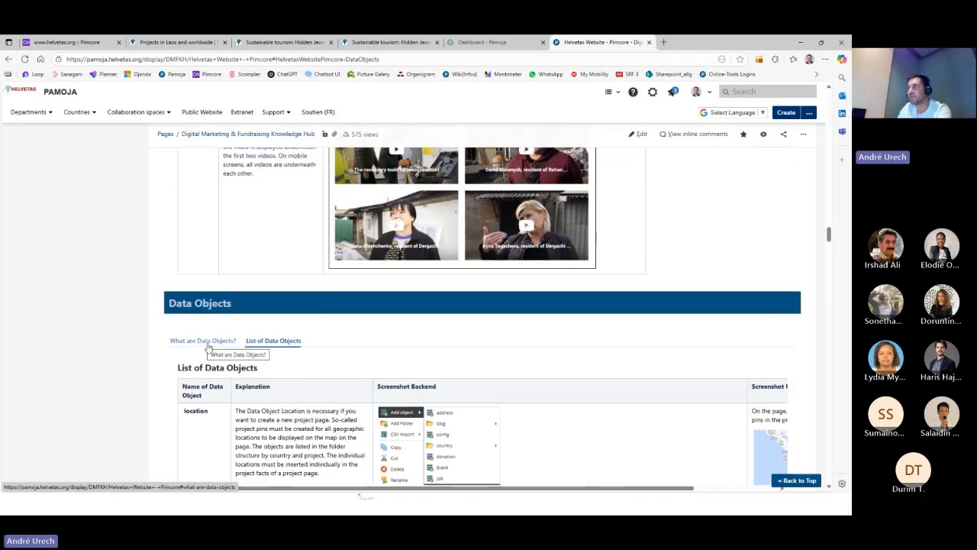
{"action": "scroll", "coordinate": [454, 333], "scroll_direction": "up", "scroll_amount": 4}
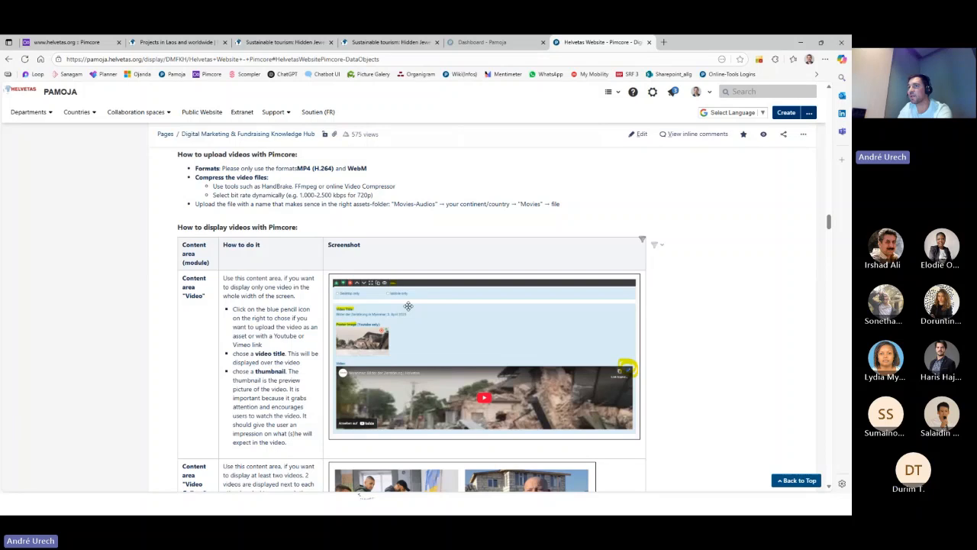
{"action": "left_click", "coordinate": [786, 486]}
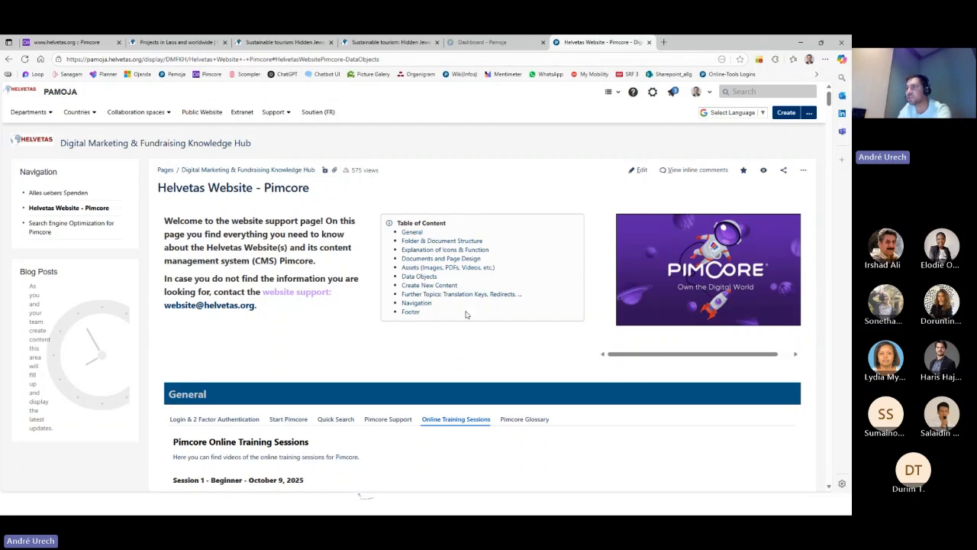
- Open the Documents and Page Design chapter and read the table of most used page types, including Project Detail (P 3.1)
{"action": "left_click", "coordinate": [428, 262]}
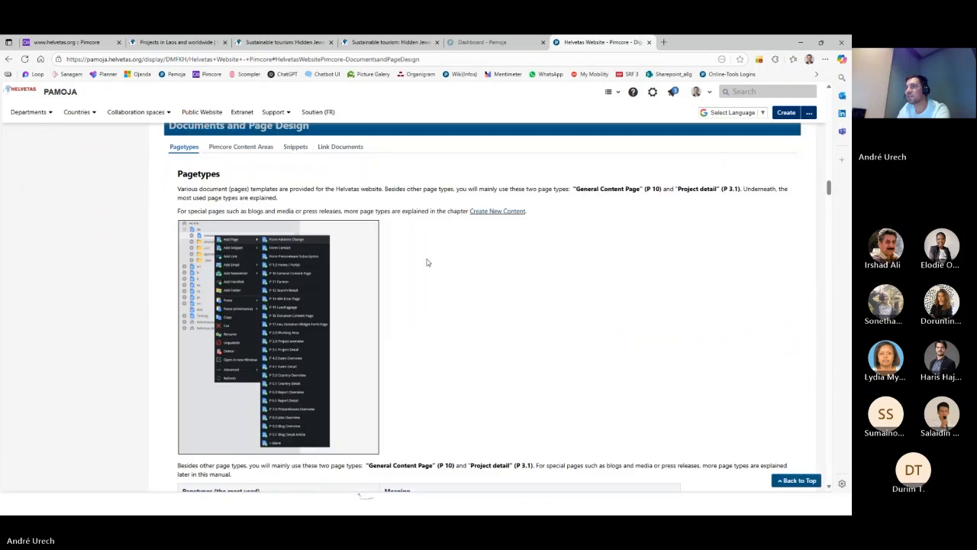
{"action": "scroll", "coordinate": [460, 282], "scroll_direction": "up", "scroll_amount": 1}
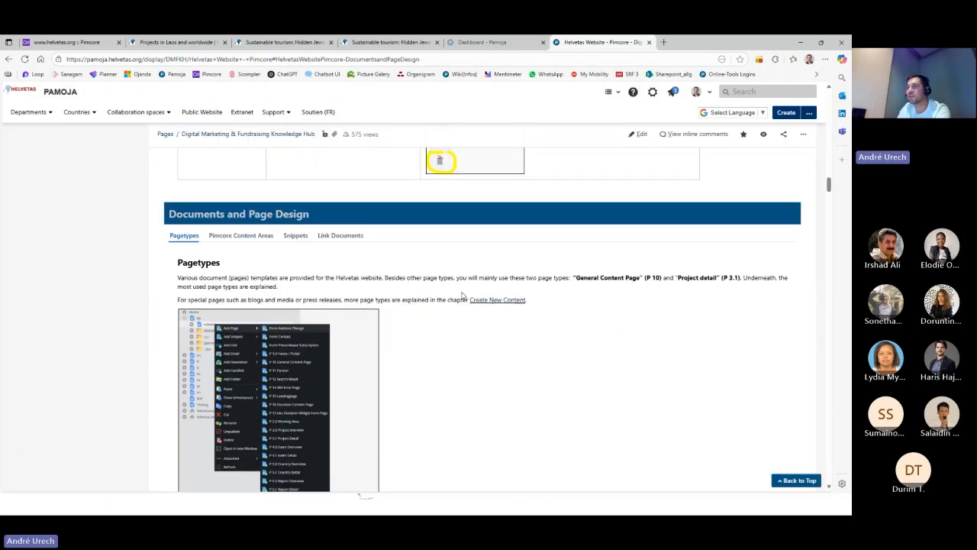
{"action": "scroll", "coordinate": [433, 292], "scroll_direction": "down", "scroll_amount": 1}
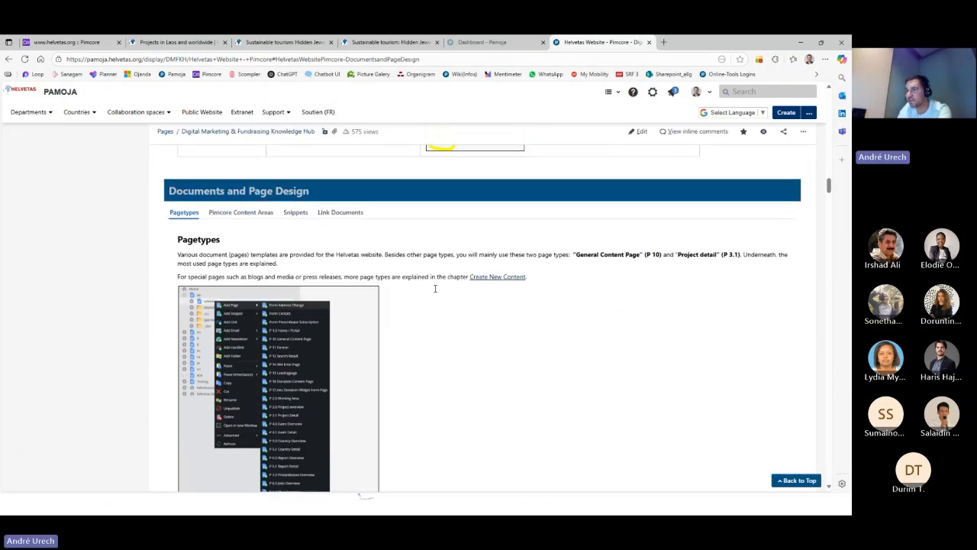
{"action": "scroll", "coordinate": [435, 289], "scroll_direction": "down", "scroll_amount": 4}
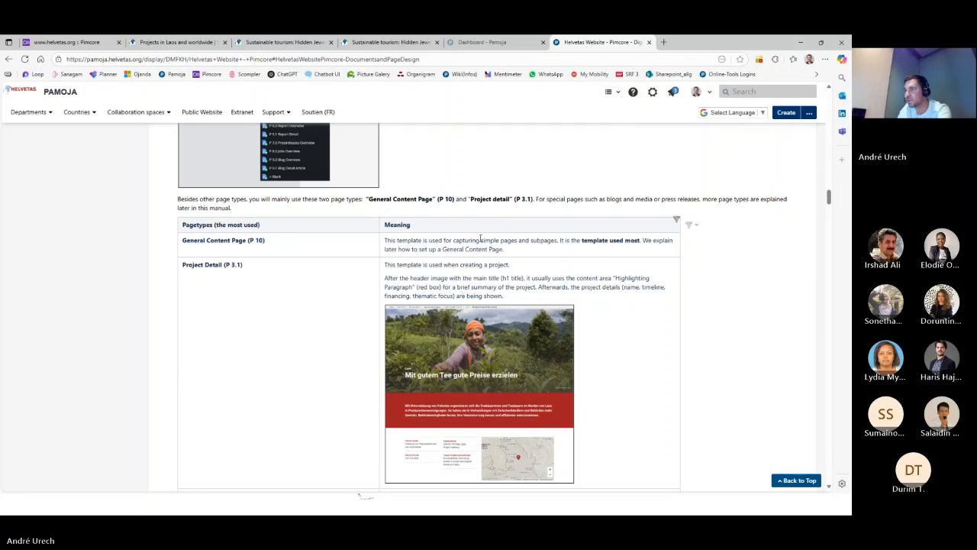
{"action": "scroll", "coordinate": [485, 221], "scroll_direction": "down", "scroll_amount": 1}
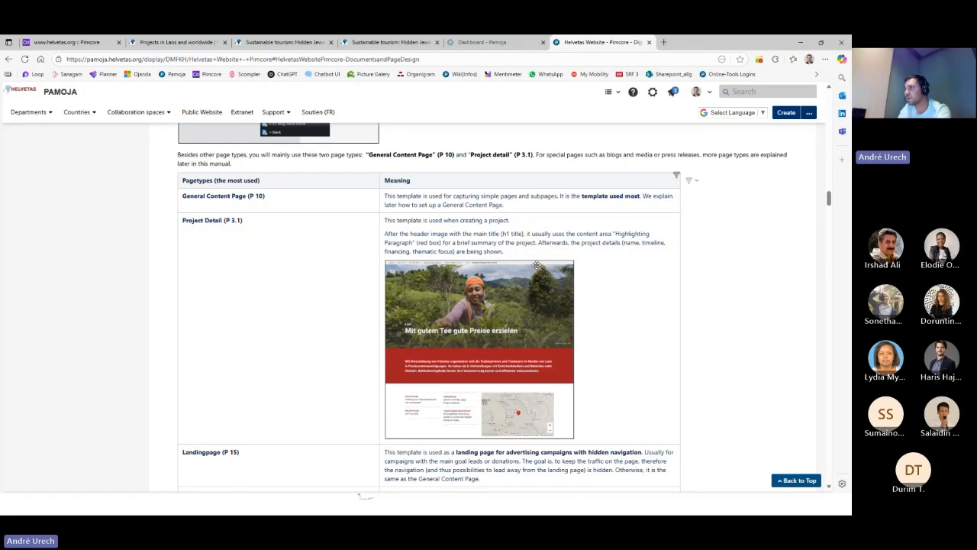
{"action": "scroll", "coordinate": [536, 264], "scroll_direction": "down", "scroll_amount": 10}
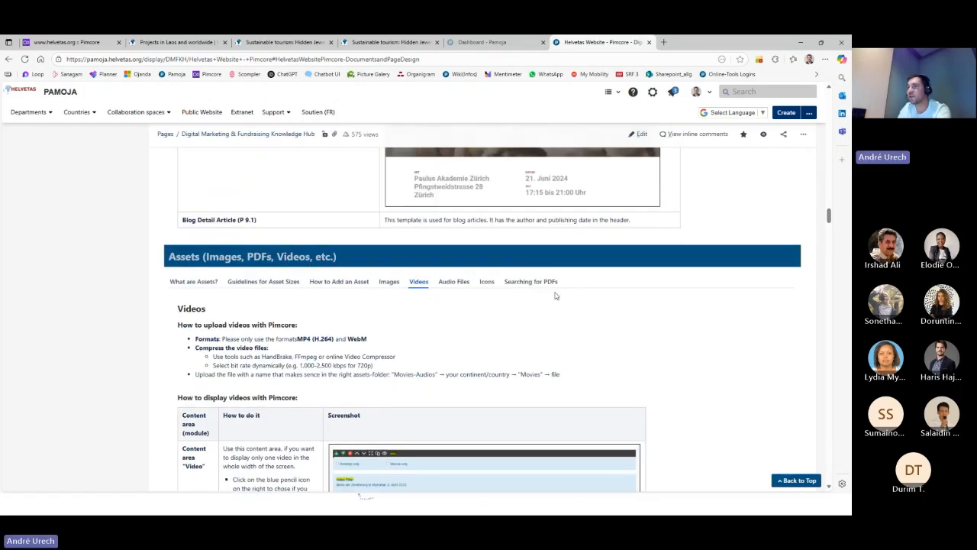
- Open the Images guidance in the Assets chapter and read how to name images and change an image's selection
{"action": "left_click", "coordinate": [390, 282]}
{"action": "scroll", "coordinate": [271, 335], "scroll_direction": "down", "scroll_amount": 1}
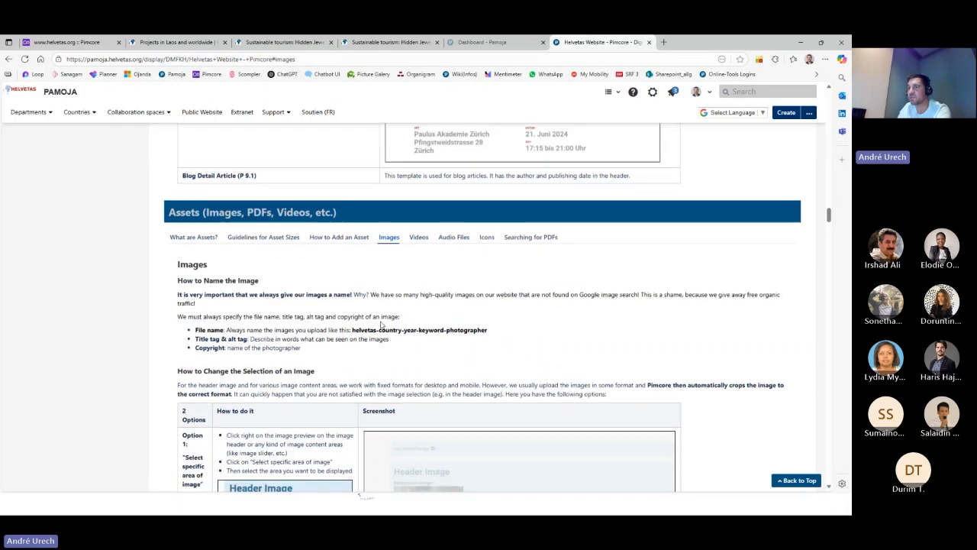
{"action": "scroll", "coordinate": [267, 305], "scroll_direction": "down", "scroll_amount": 1}
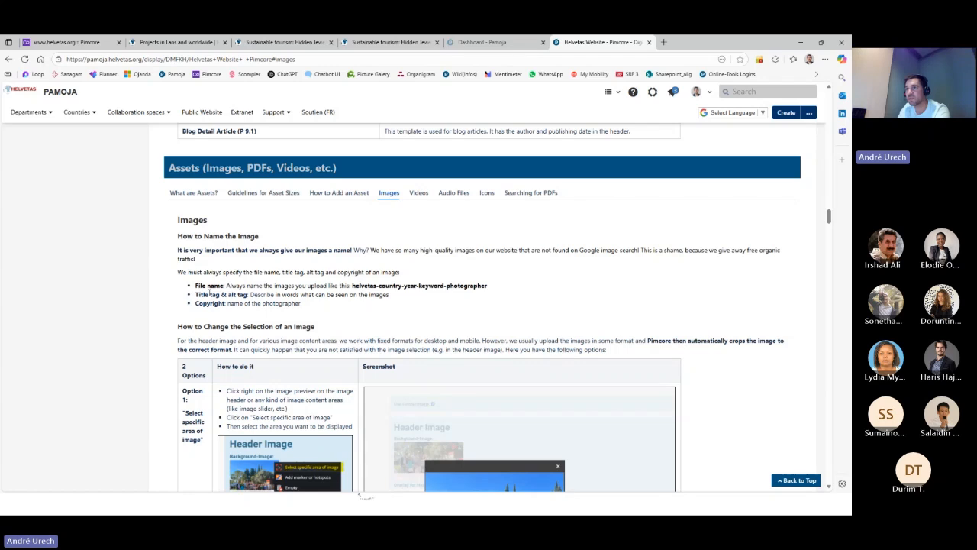
{"action": "scroll", "coordinate": [385, 353], "scroll_direction": "down", "scroll_amount": 3}
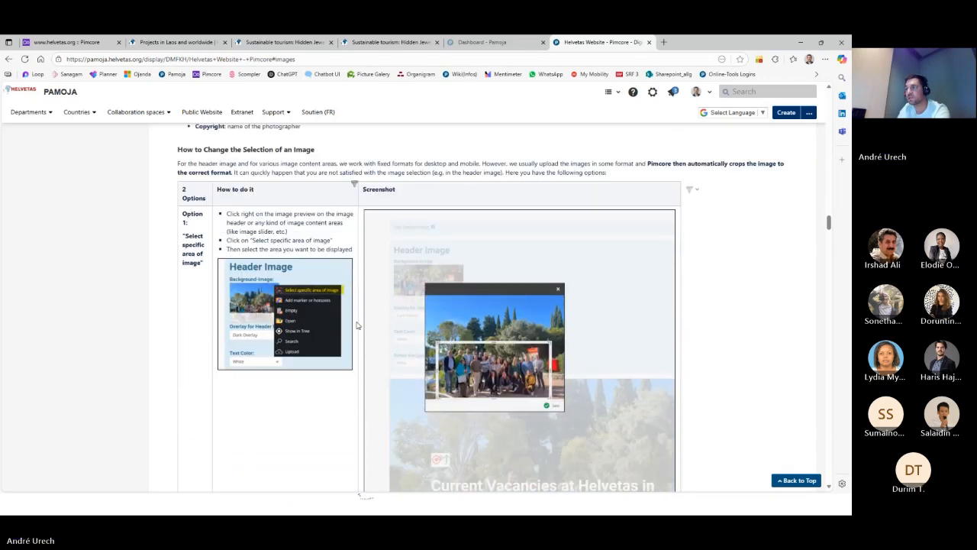
{"action": "scroll", "coordinate": [334, 322], "scroll_direction": "down", "scroll_amount": 1}
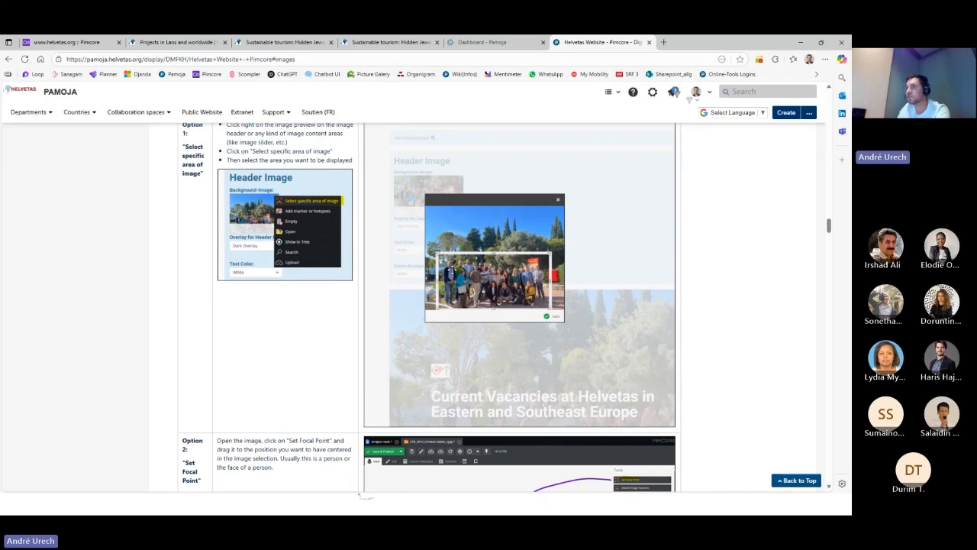
{"action": "scroll", "coordinate": [474, 233], "scroll_direction": "down", "scroll_amount": 3}
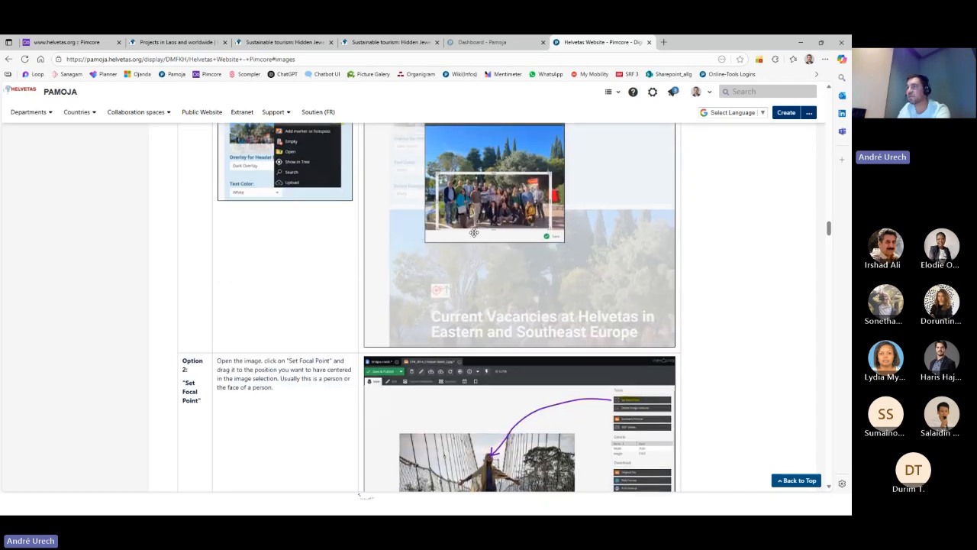
{"action": "scroll", "coordinate": [417, 314], "scroll_direction": "down", "scroll_amount": 5}
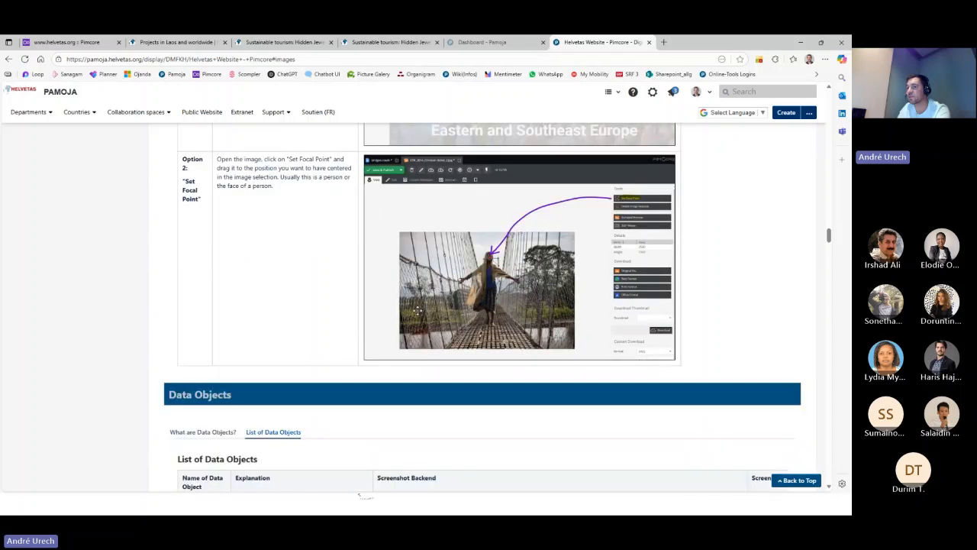
- Skim the Data Objects list from the jobs entry through working area and country to the Create New Content chapter
{"action": "scroll", "coordinate": [420, 281], "scroll_direction": "down", "scroll_amount": 10}
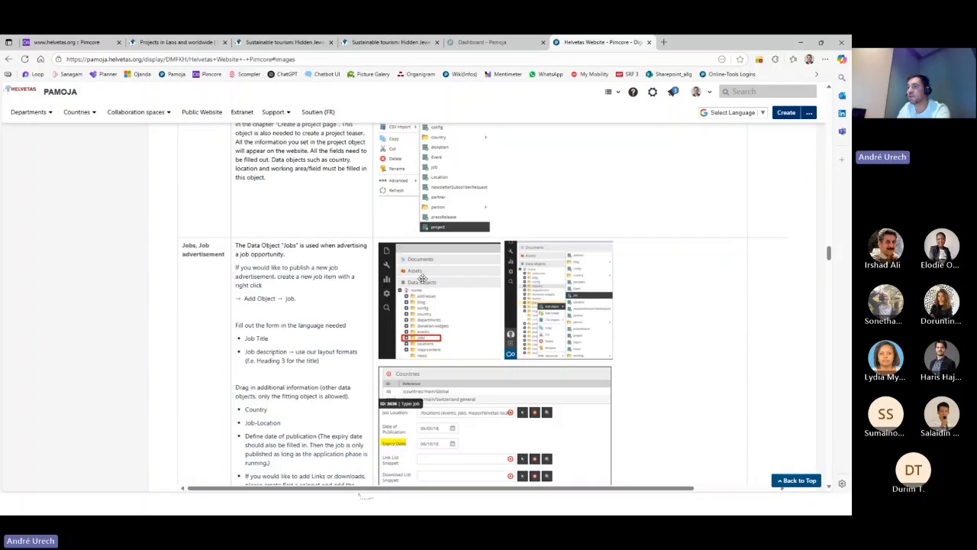
{"action": "scroll", "coordinate": [432, 280], "scroll_direction": "down", "scroll_amount": 10}
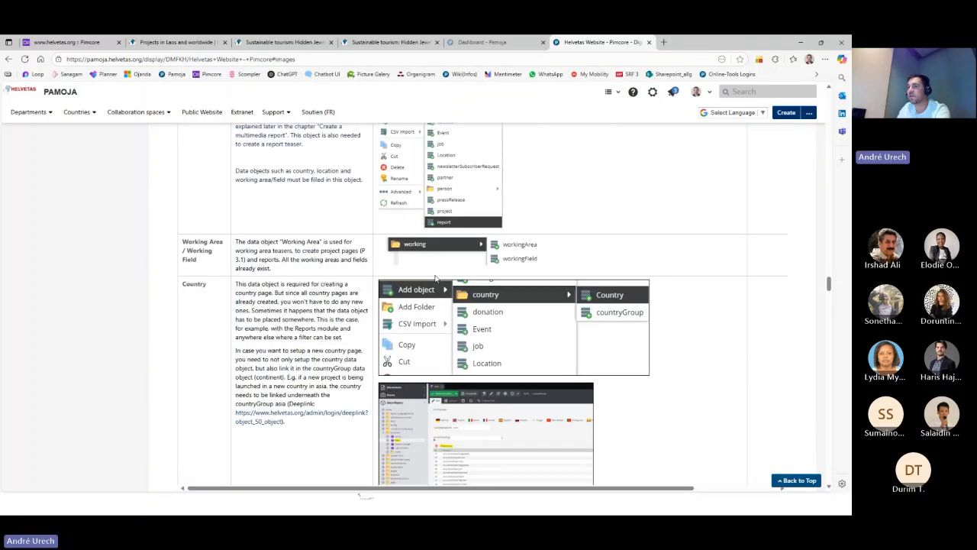
{"action": "scroll", "coordinate": [448, 276], "scroll_direction": "down", "scroll_amount": 1}
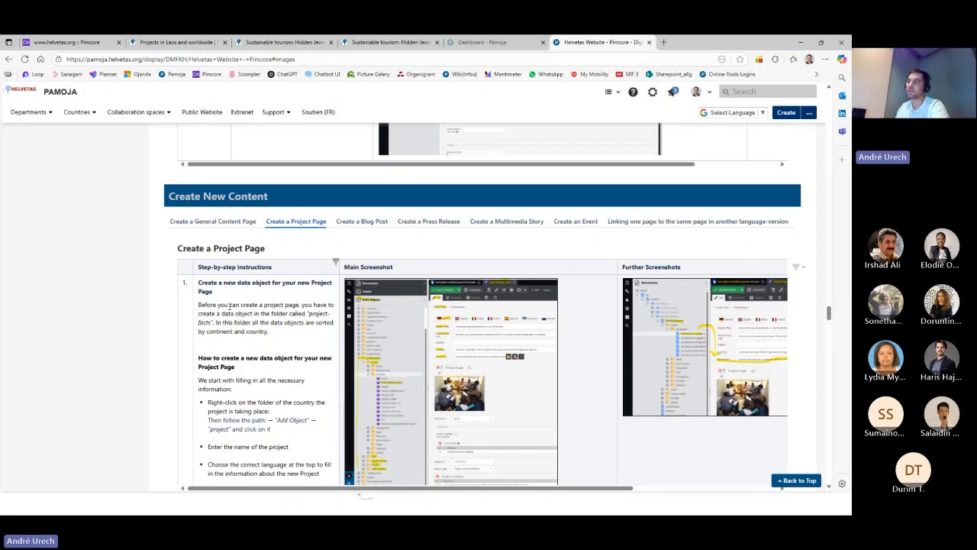
- Read steps 1 to 3 of the Create a Project Page instructions, covering the project data object and its locations
{"action": "scroll", "coordinate": [253, 315], "scroll_direction": "down", "scroll_amount": 1}
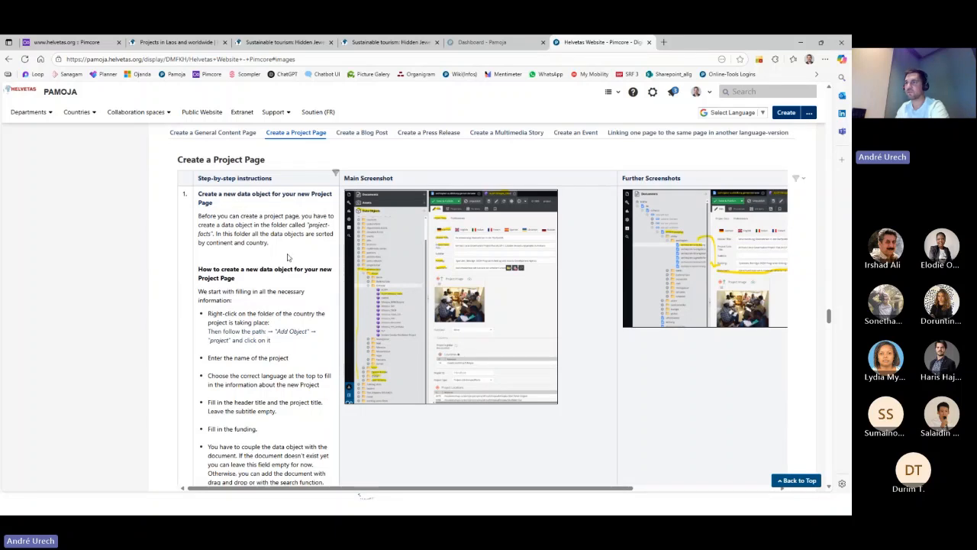
{"action": "scroll", "coordinate": [272, 292], "scroll_direction": "down", "scroll_amount": 1}
{"action": "scroll", "coordinate": [272, 292], "scroll_direction": "down", "scroll_amount": 1}
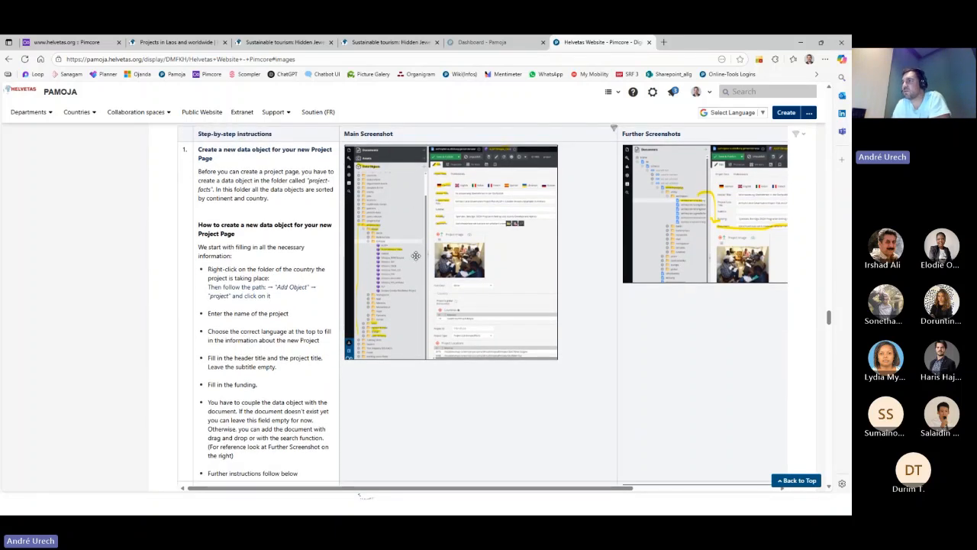
{"action": "scroll", "coordinate": [269, 328], "scroll_direction": "down", "scroll_amount": 1}
{"action": "scroll", "coordinate": [268, 329], "scroll_direction": "down", "scroll_amount": 3}
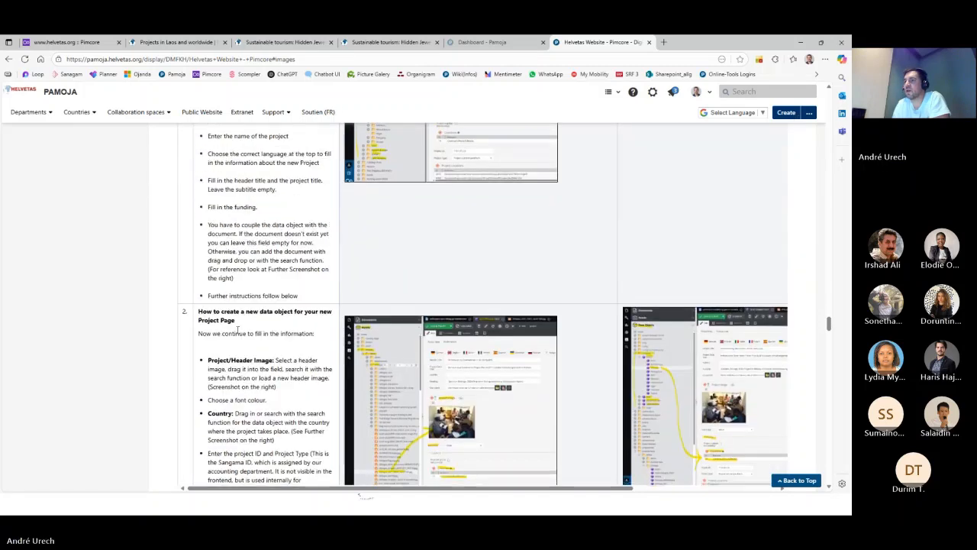
{"action": "scroll", "coordinate": [269, 418], "scroll_direction": "down", "scroll_amount": 5}
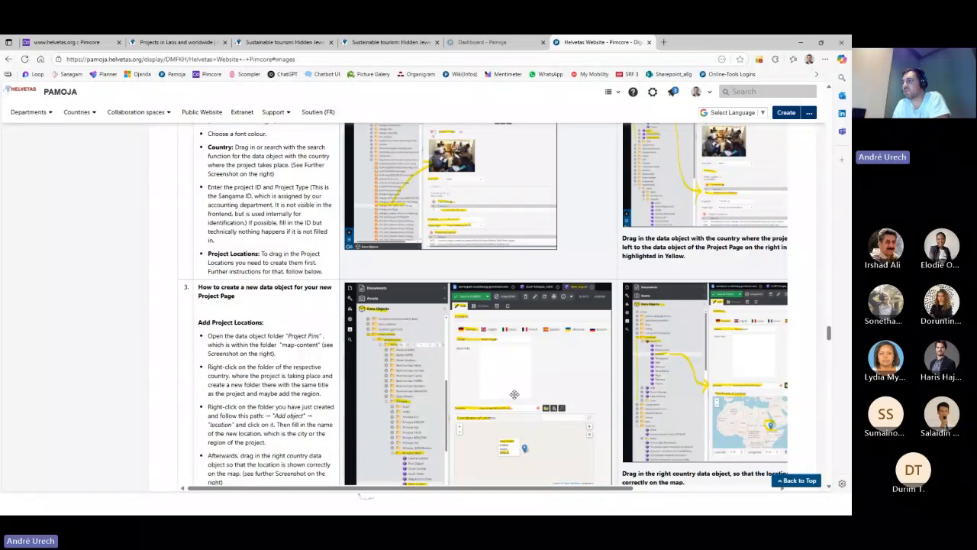
{"action": "scroll", "coordinate": [278, 321], "scroll_direction": "down", "scroll_amount": 2}
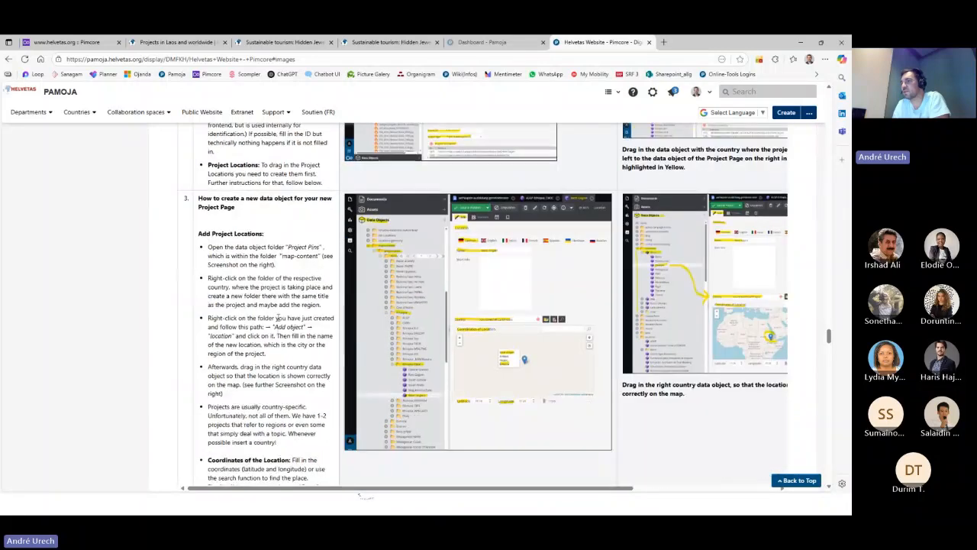
- Read steps 4 to 6 of the Create a Project Page instructions, covering the new document, SEO & Settings and page content
{"action": "scroll", "coordinate": [277, 321], "scroll_direction": "down", "scroll_amount": 6}
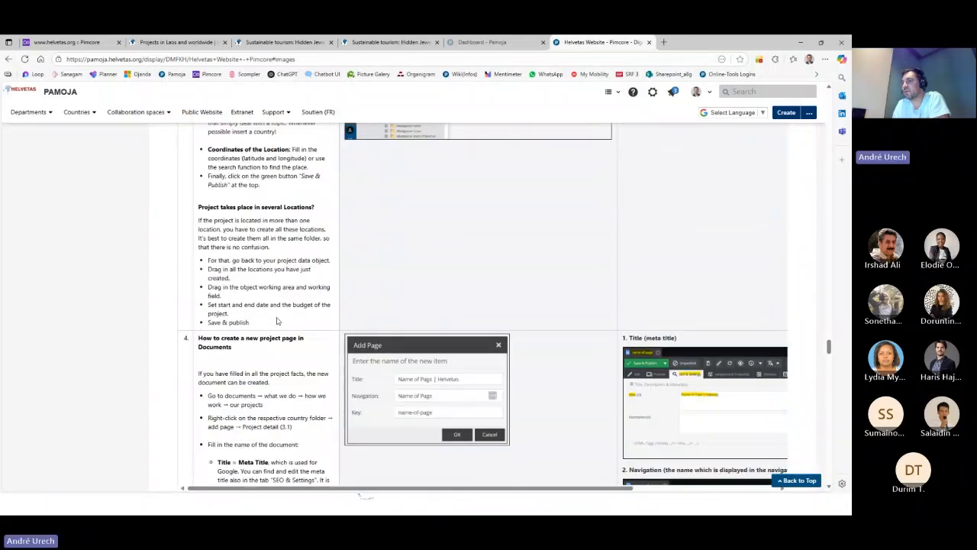
{"action": "scroll", "coordinate": [277, 322], "scroll_direction": "down", "scroll_amount": 2}
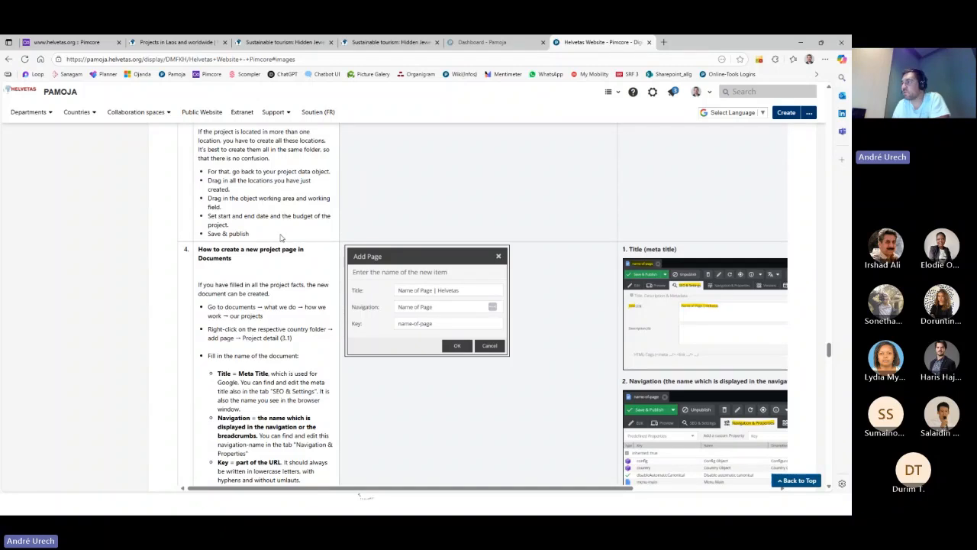
{"action": "scroll", "coordinate": [265, 283], "scroll_direction": "down", "scroll_amount": 4}
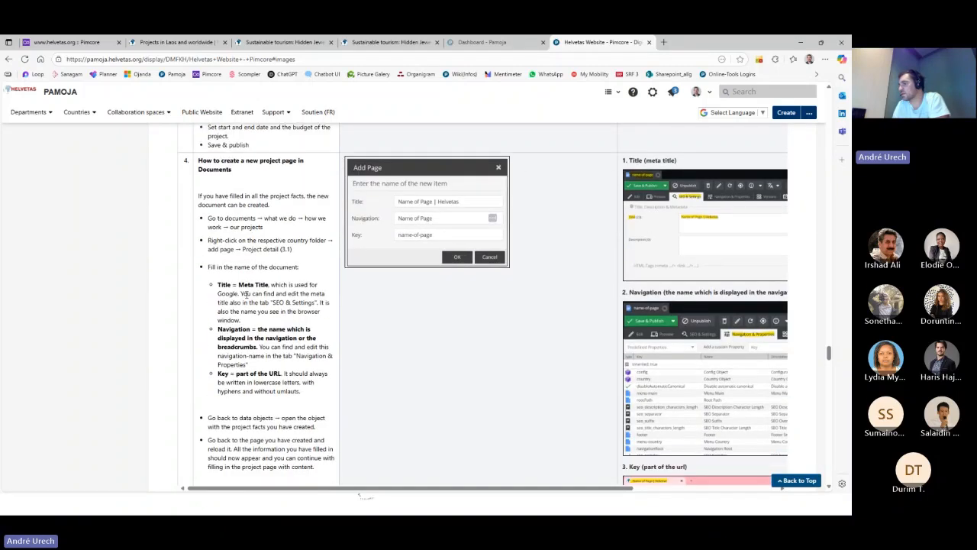
{"action": "scroll", "coordinate": [280, 298], "scroll_direction": "down", "scroll_amount": 6}
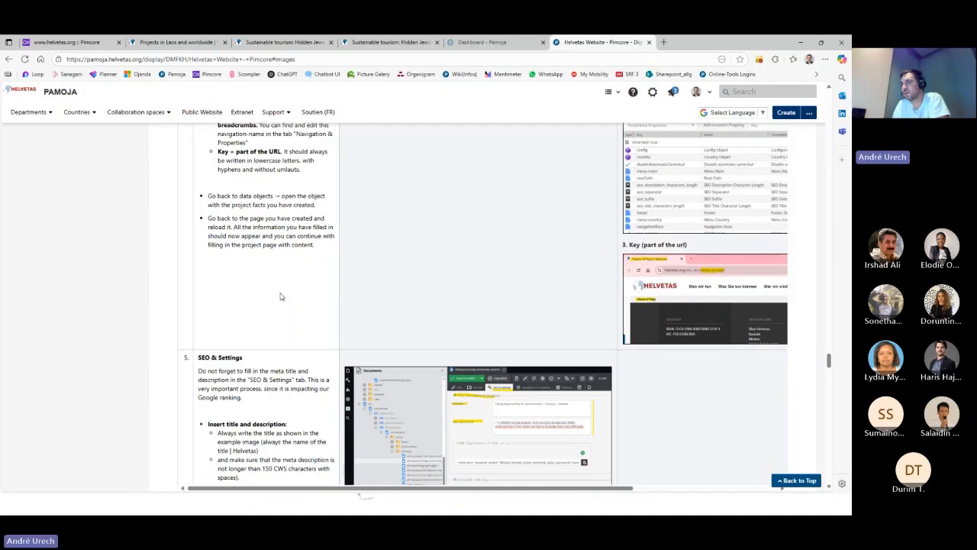
{"action": "scroll", "coordinate": [303, 280], "scroll_direction": "down", "scroll_amount": 8}
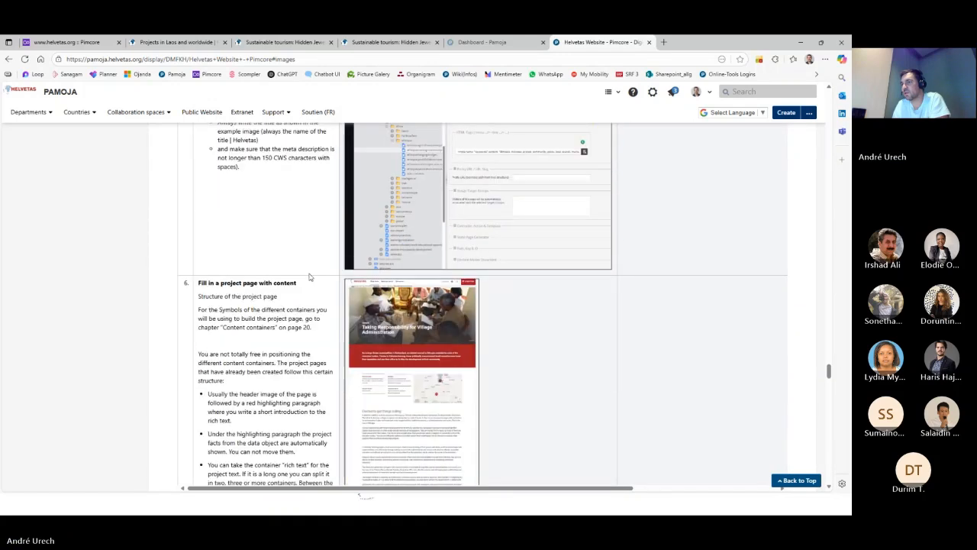
{"action": "scroll", "coordinate": [312, 274], "scroll_direction": "down", "scroll_amount": 11}
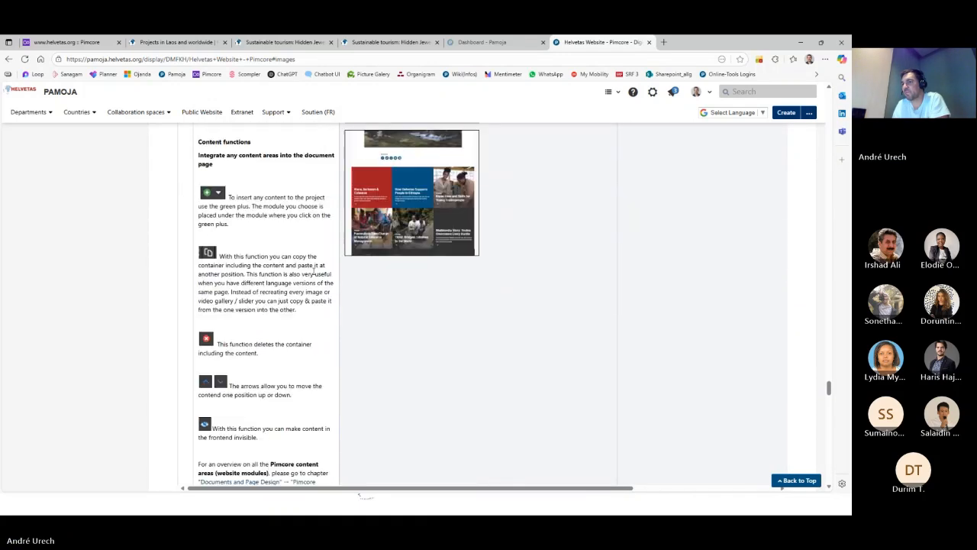
{"action": "scroll", "coordinate": [314, 272], "scroll_direction": "down", "scroll_amount": 4}
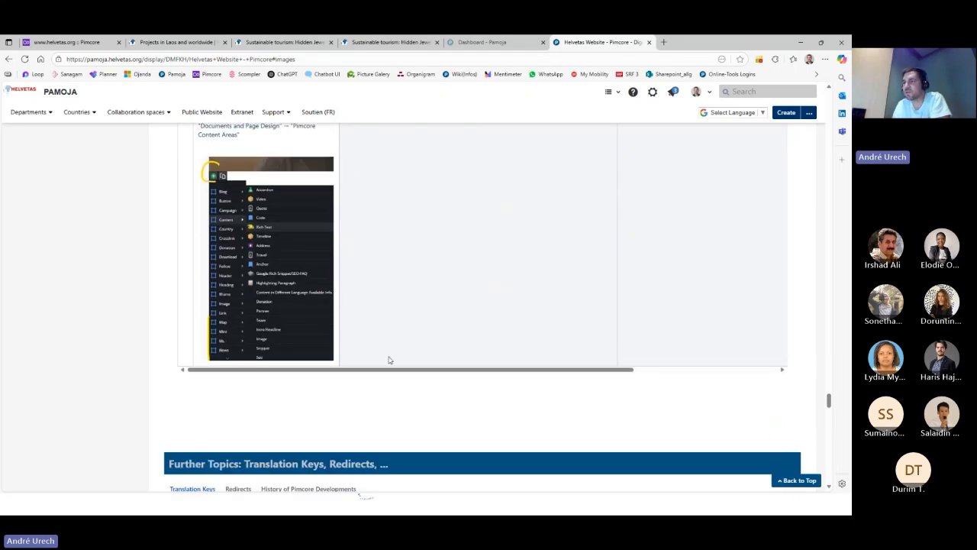
- Go back to the start of the Create New Content chapter and switch to the aa_test project object in Pimcore
{"action": "scroll", "coordinate": [359, 335], "scroll_direction": "up", "scroll_amount": 8}
{"action": "scroll", "coordinate": [358, 320], "scroll_direction": "up", "scroll_amount": 20}
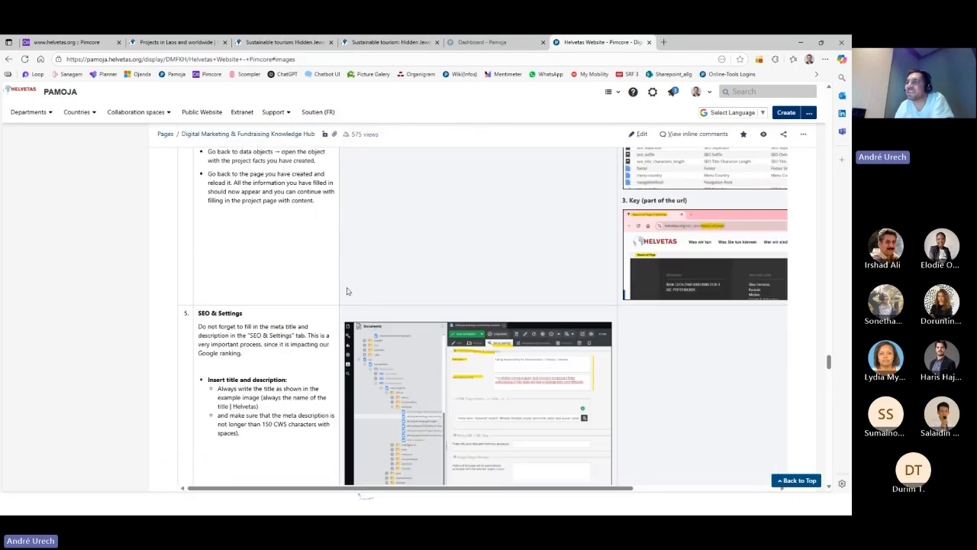
{"action": "scroll", "coordinate": [351, 305], "scroll_direction": "up", "scroll_amount": 20}
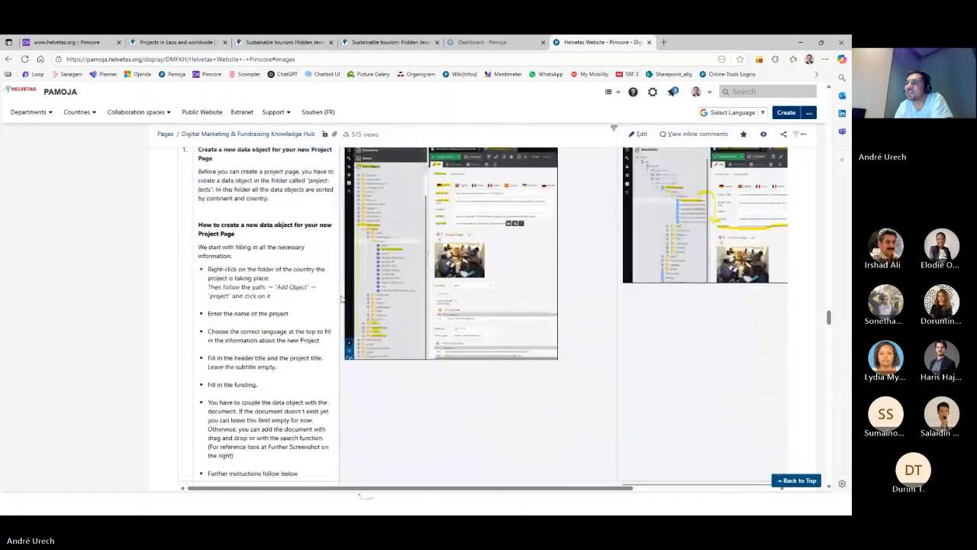
{"action": "scroll", "coordinate": [365, 315], "scroll_direction": "down", "scroll_amount": 2}
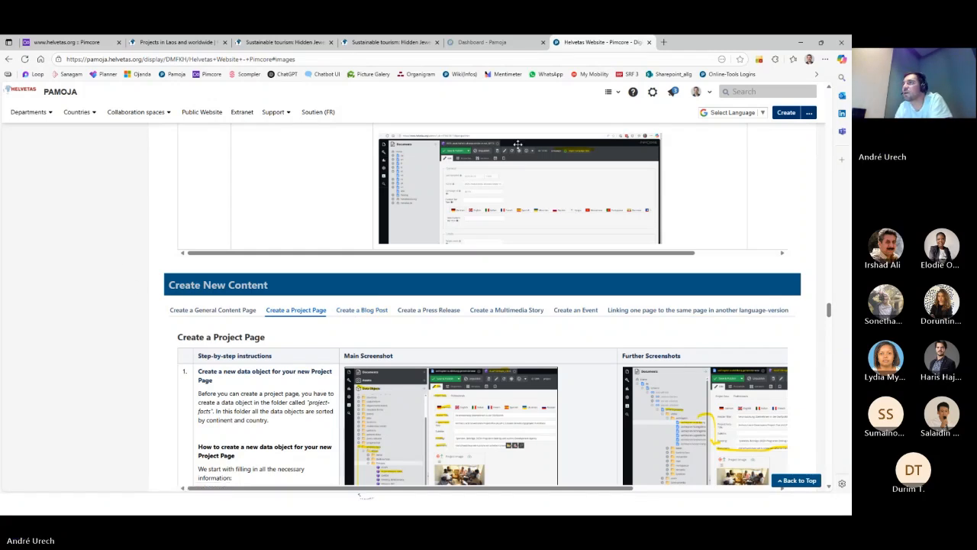
{"action": "left_click", "coordinate": [65, 43]}
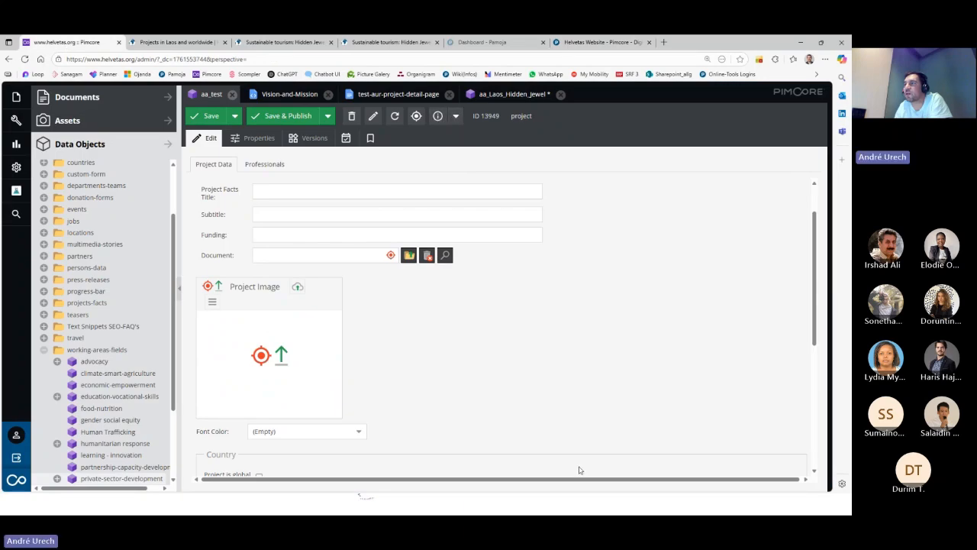